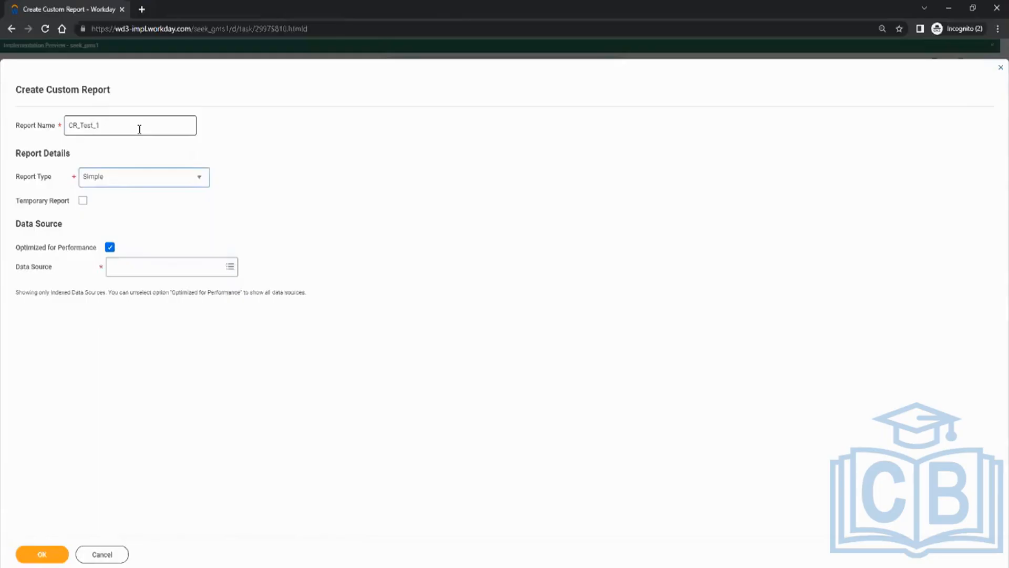
# Choose Advanced as CR_Test_1's report type and leave the data source unset.
pyautogui.click(123, 182)
pyautogui.click(111, 211)
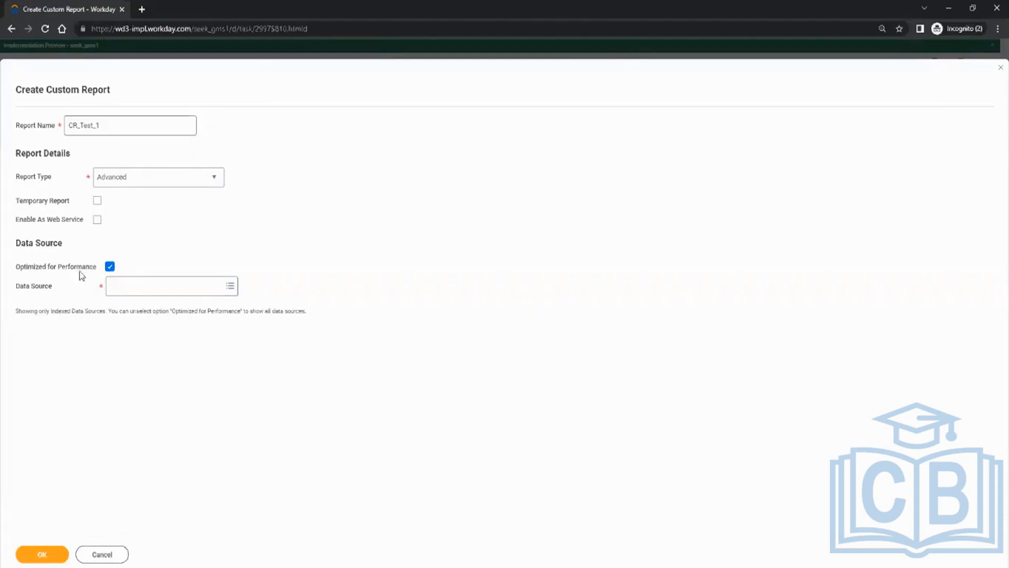
pyautogui.click(124, 282)
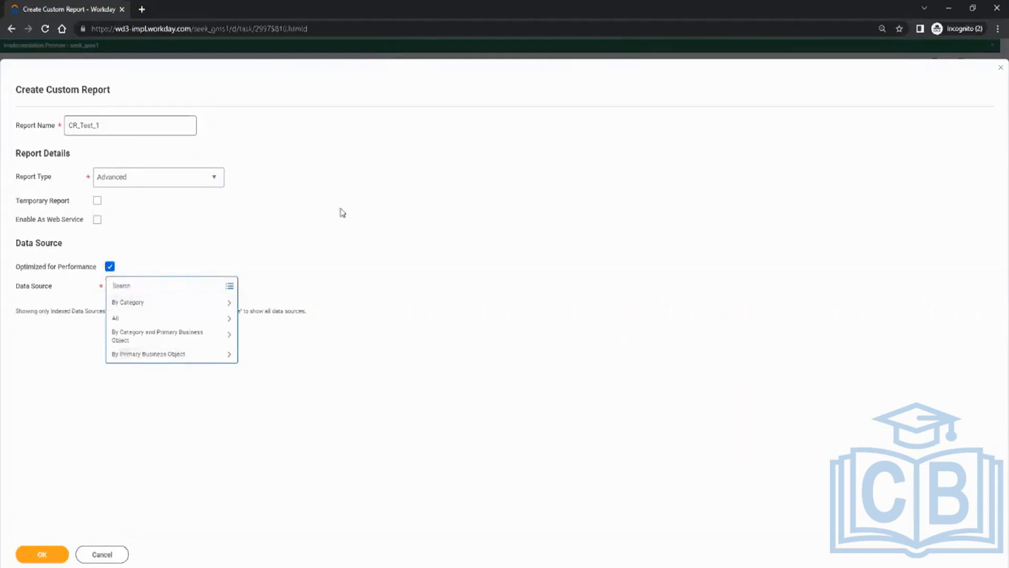
pyautogui.click(408, 211)
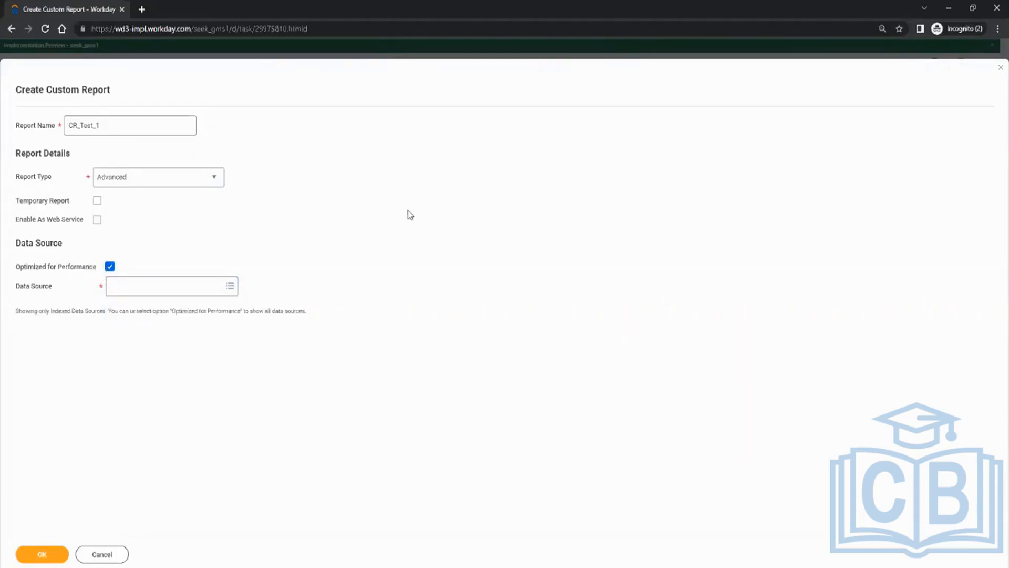
# Uncheck Optimized for Performance and search the data sources for 'cus'.
pyautogui.click(110, 267)
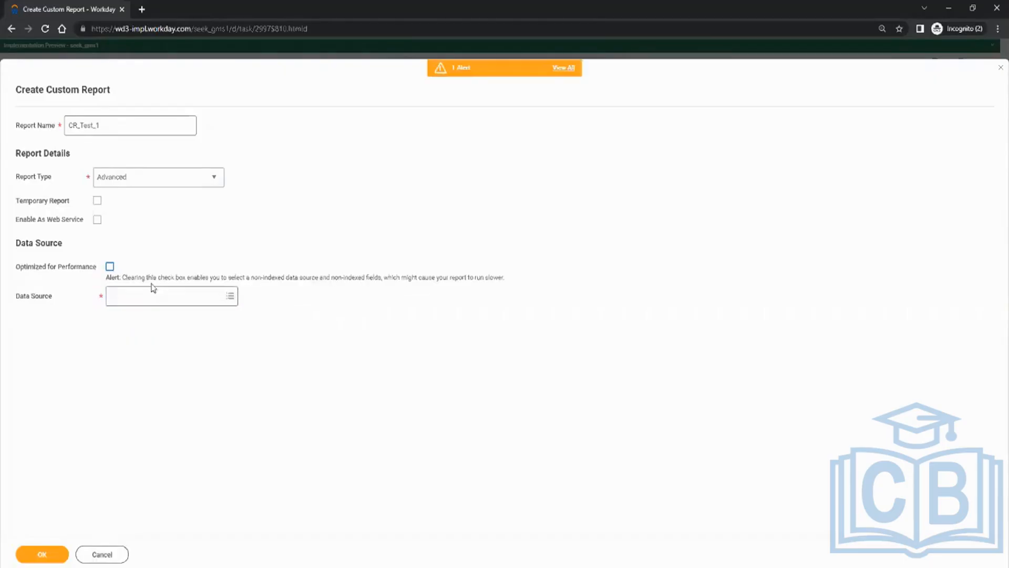
pyautogui.click(151, 296)
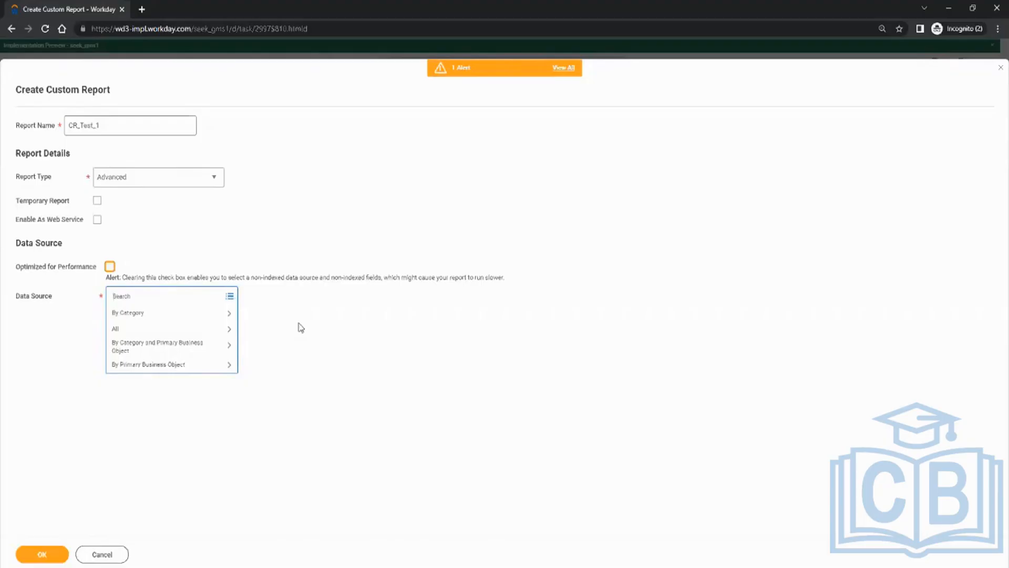
pyautogui.write('su')
pyautogui.press('BackSpace')
pyautogui.write('cus')
pyautogui.press('Return')
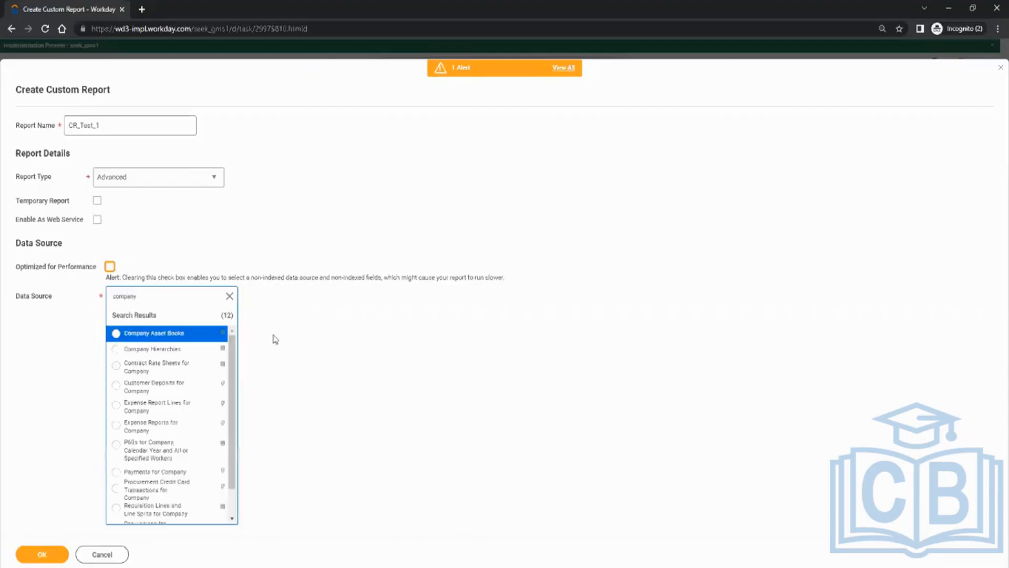
pyautogui.scroll(-1, 208, 390)
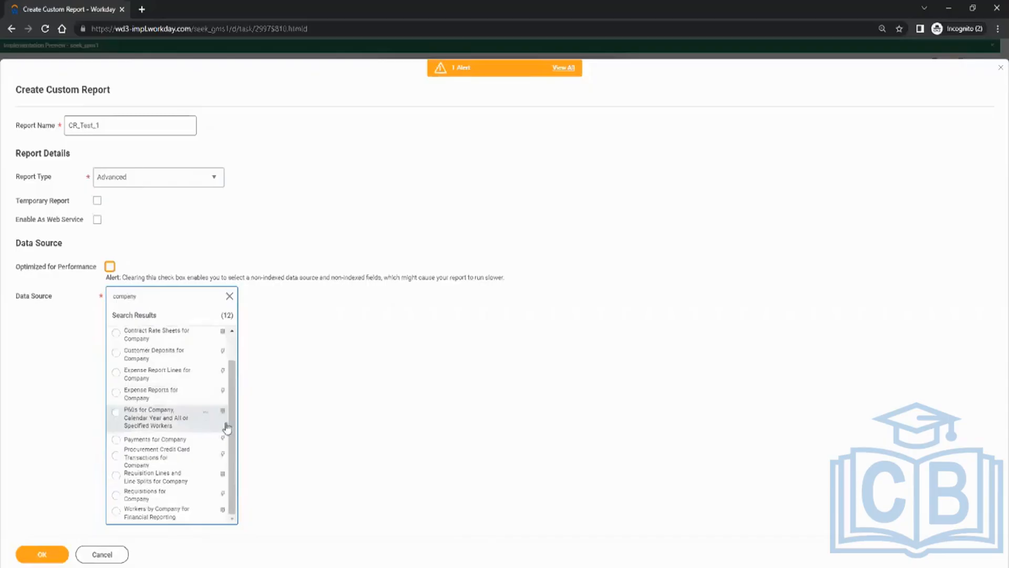
pyautogui.moveTo(234, 420); pyautogui.dragTo(244, 362)
pyautogui.scroll(-1, 142, 426)
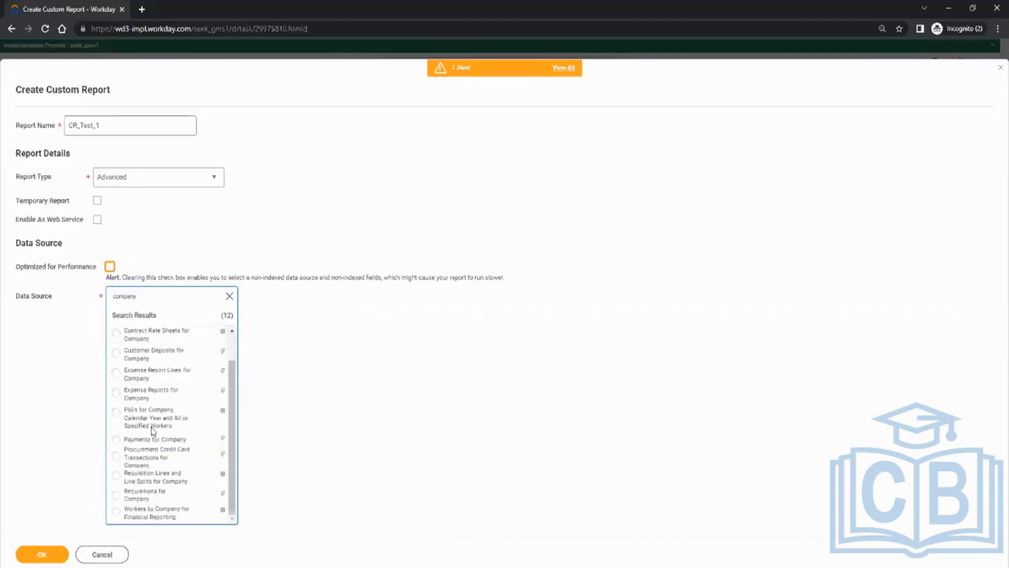
# Pick All Active and Terminated Workers as the data source and create the report.
pyautogui.moveTo(164, 296); pyautogui.dragTo(72, 303)
pyautogui.press('BackSpace')
pyautogui.write('sk')
pyautogui.press('Return')
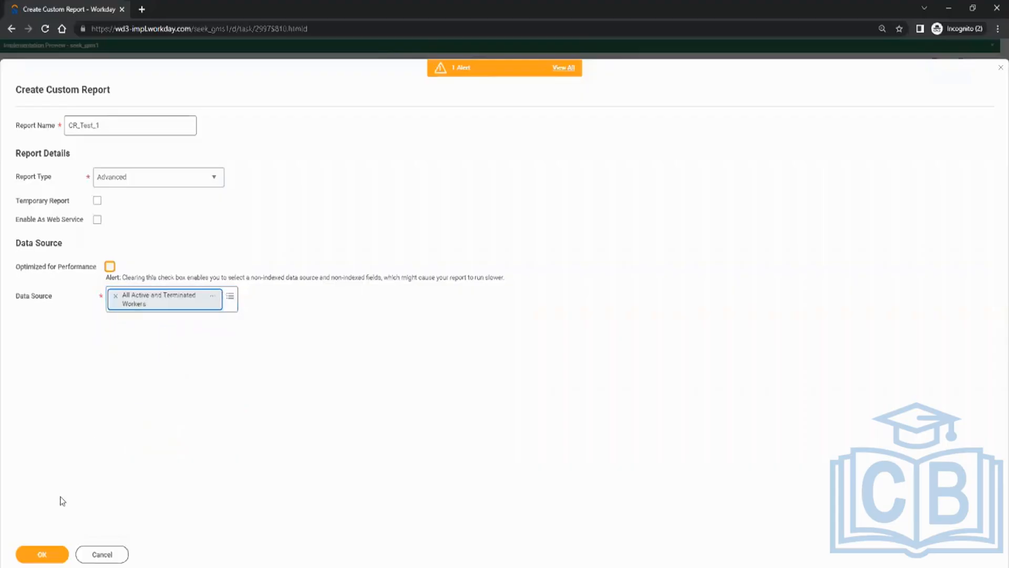
pyautogui.click(42, 554)
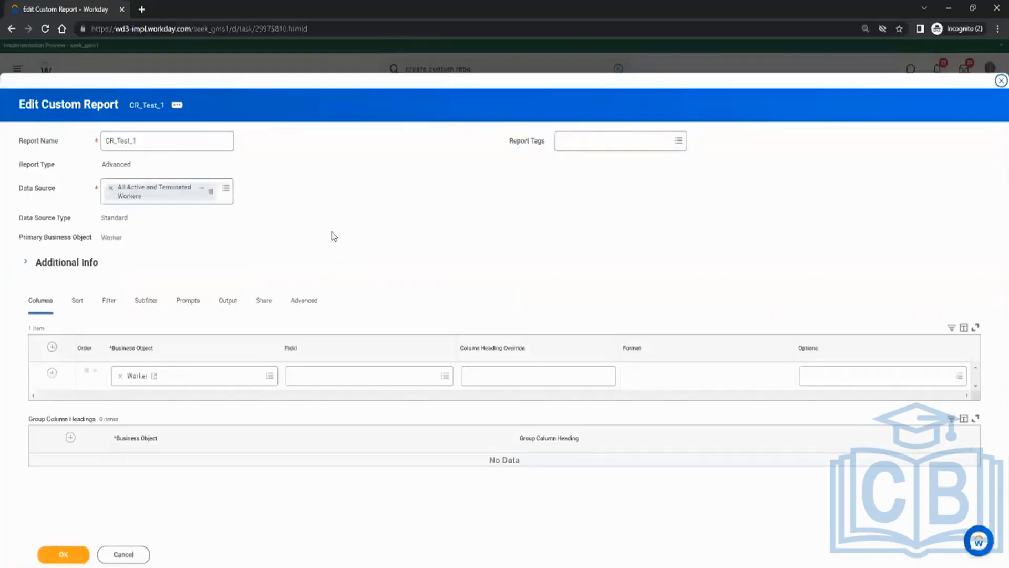
# Add Employee ID and Legal Name as the first two columns.
pyautogui.click(374, 376)
pyautogui.write('emplo')
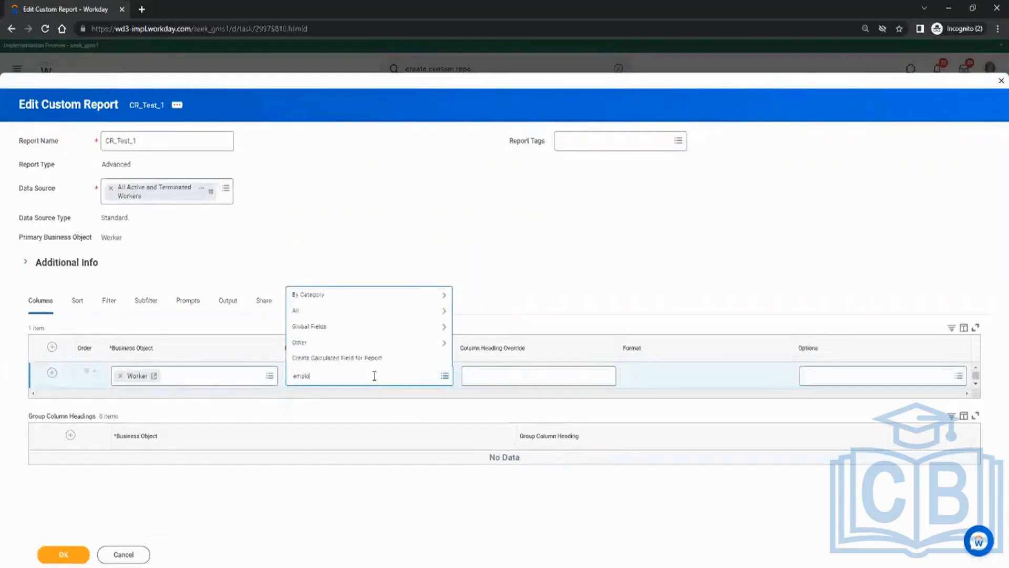
pyautogui.write('yee id')
pyautogui.press('Return')
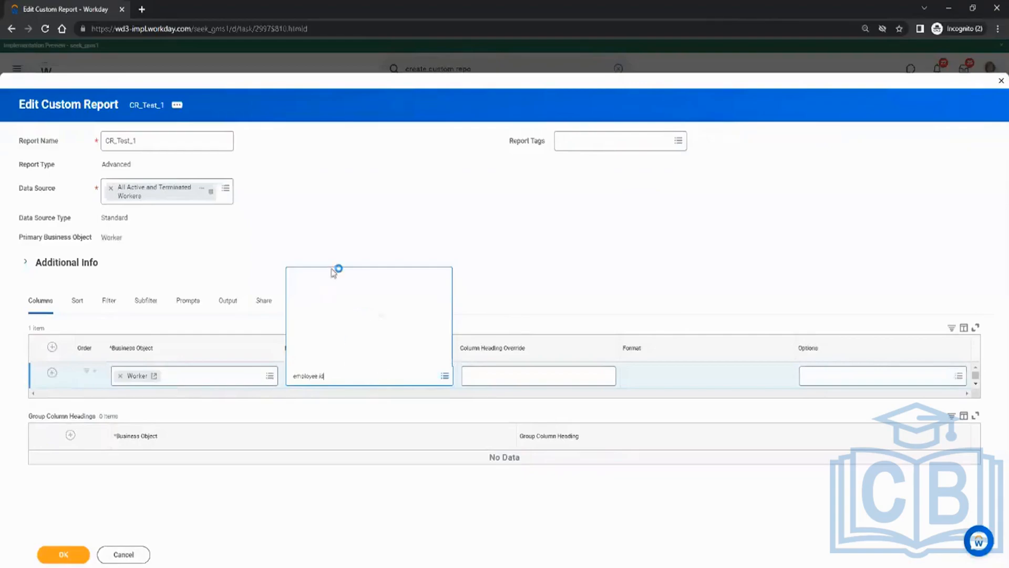
pyautogui.click(312, 326)
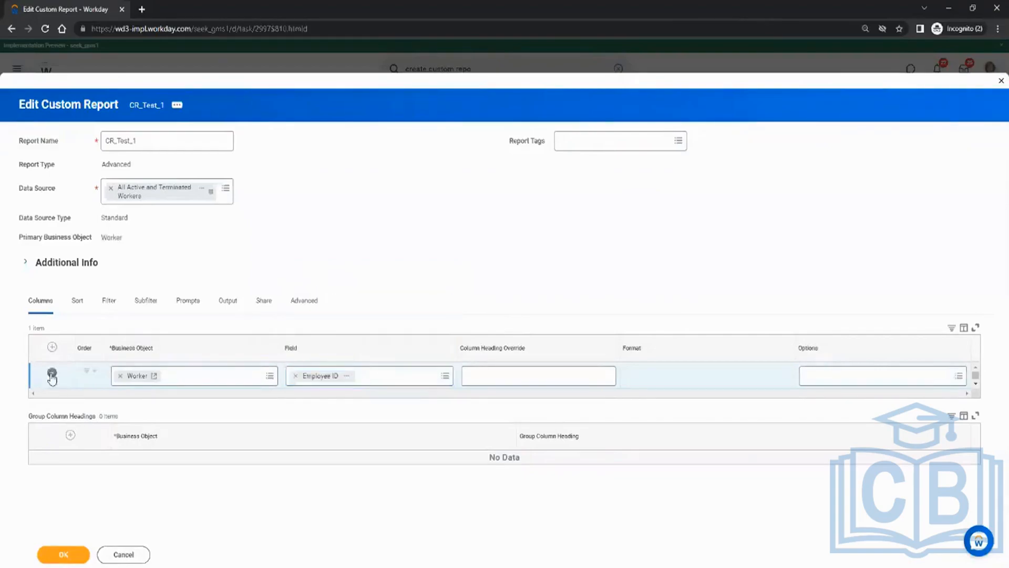
pyautogui.click(311, 406)
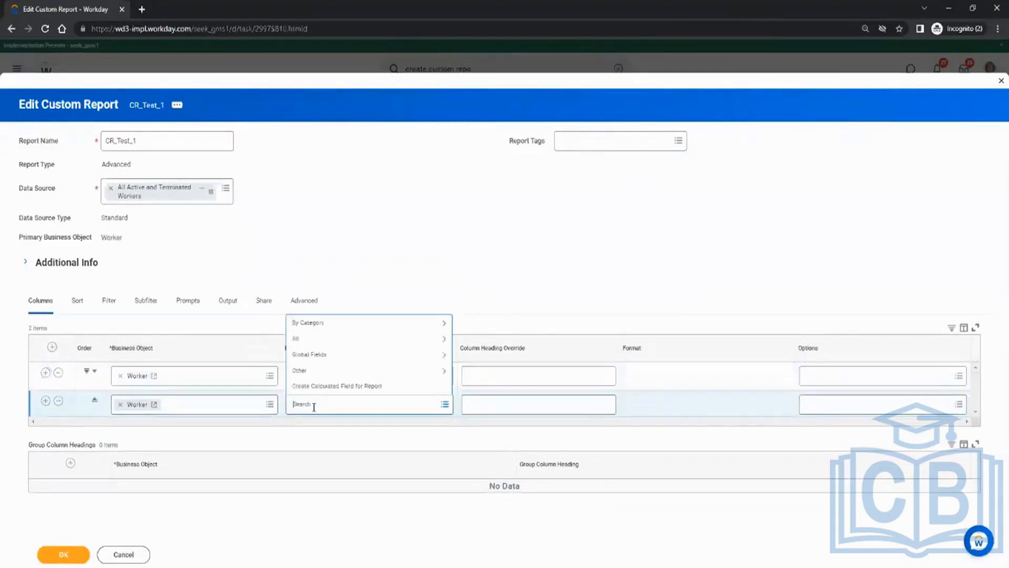
pyautogui.write('legal name')
pyautogui.press('Return')
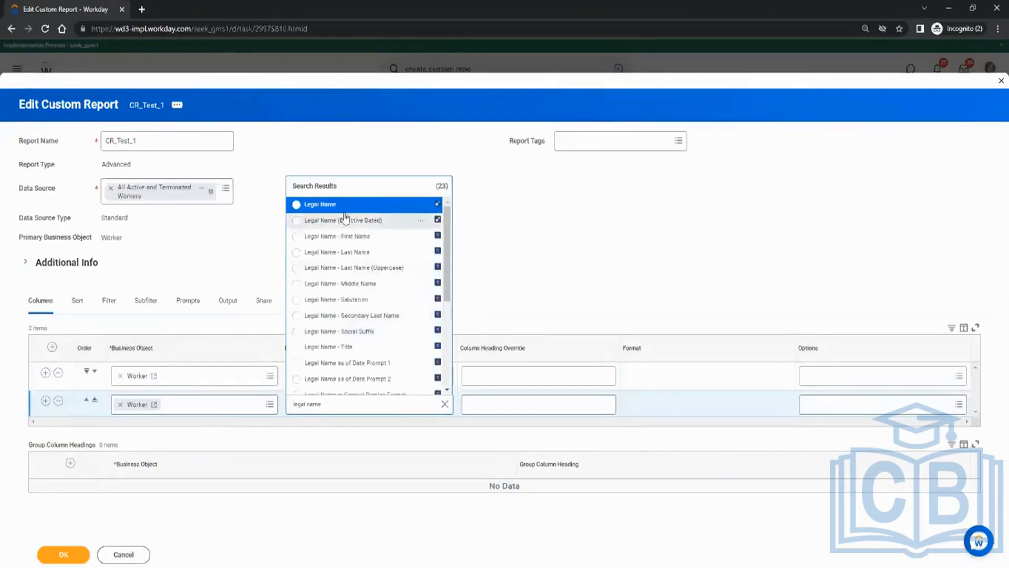
pyautogui.click(326, 204)
# Add Date of Birth without Year as column three, discarding an early Hire Date row.
pyautogui.click(46, 401)
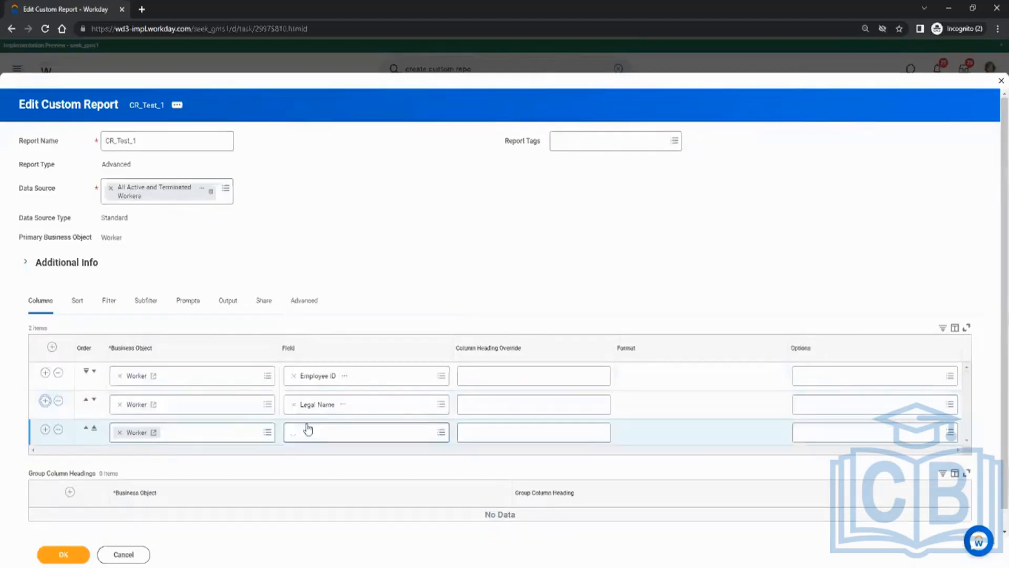
pyautogui.click(313, 432)
pyautogui.write('date of b')
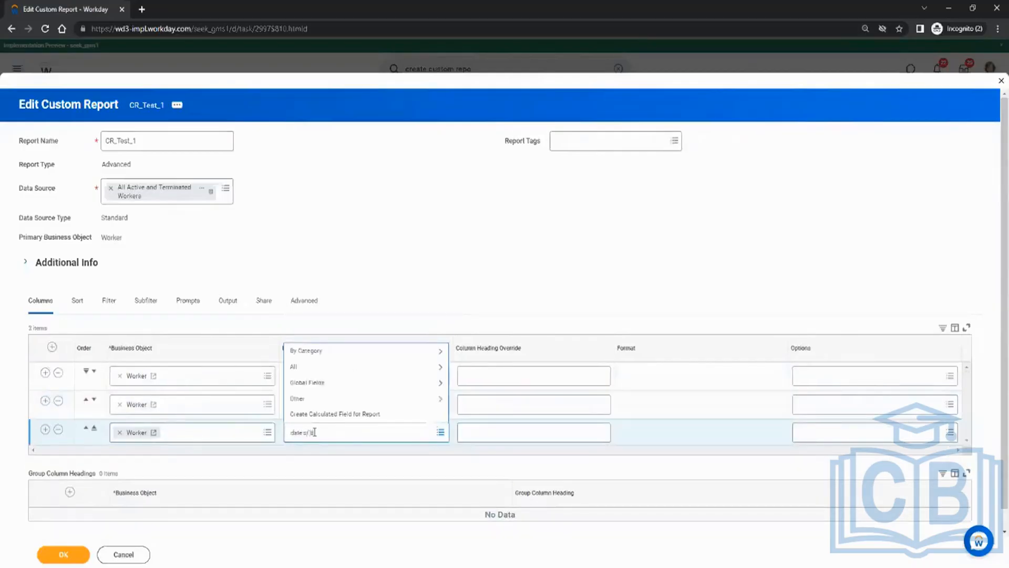
pyautogui.write('irth')
pyautogui.press('Return')
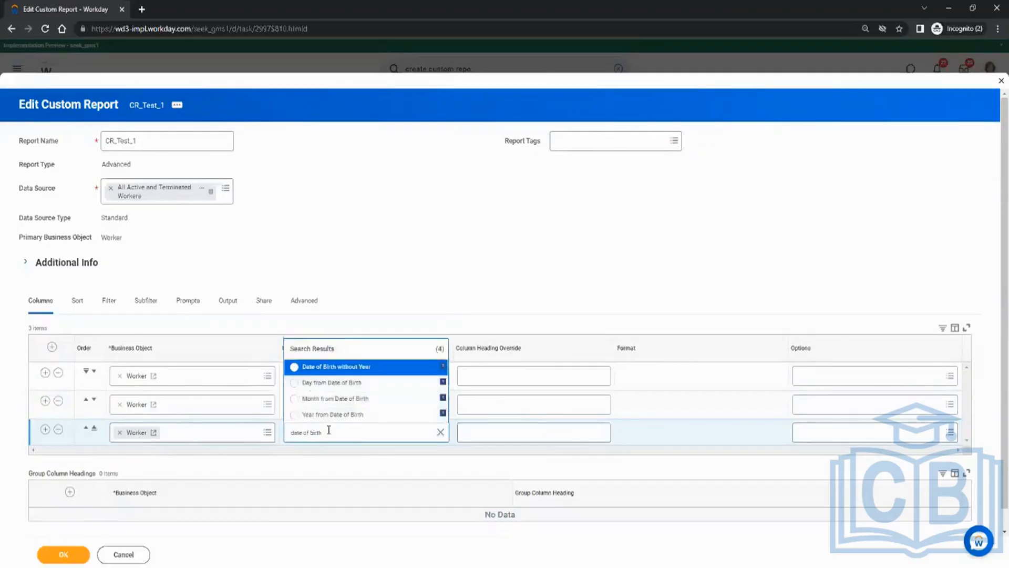
pyautogui.click(340, 367)
pyautogui.click(45, 429)
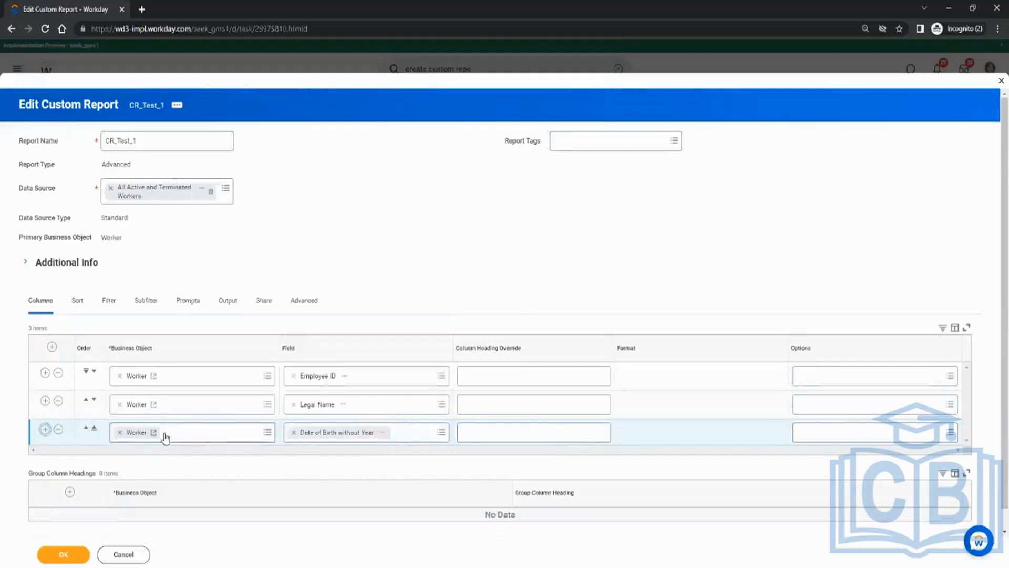
pyautogui.click(303, 461)
pyautogui.write('hire date')
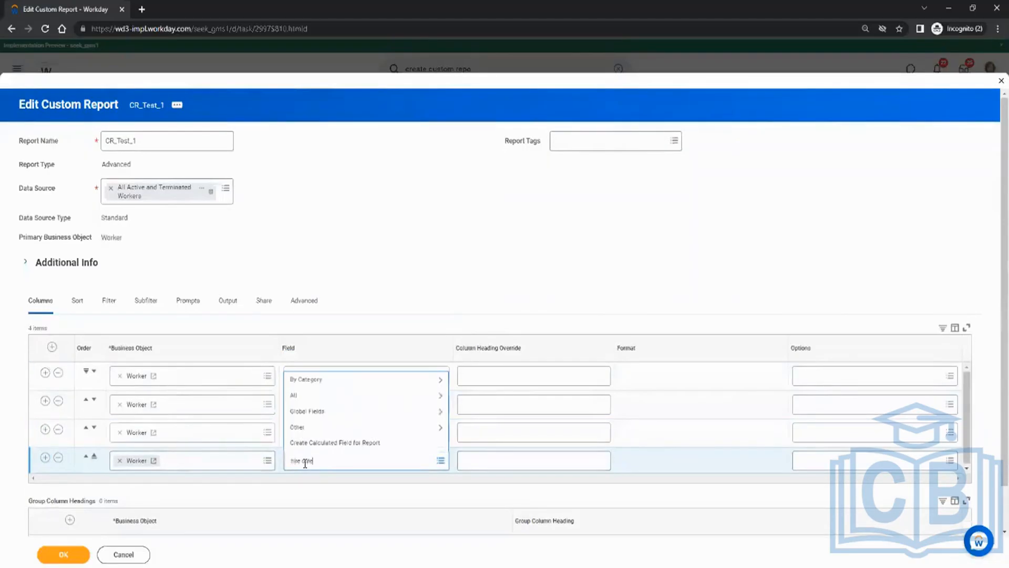
pyautogui.press('Return')
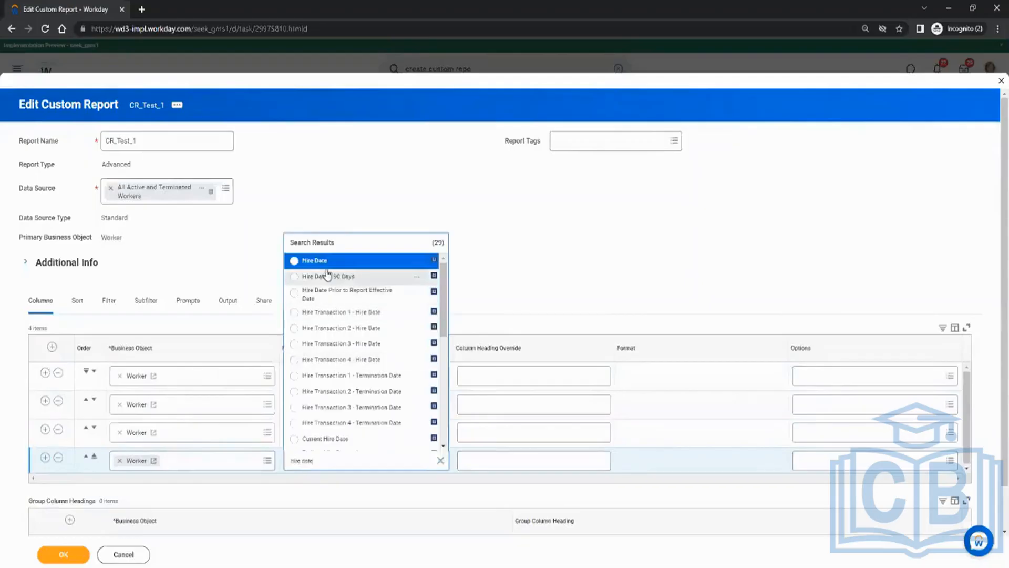
pyautogui.click(328, 268)
pyautogui.click(56, 459)
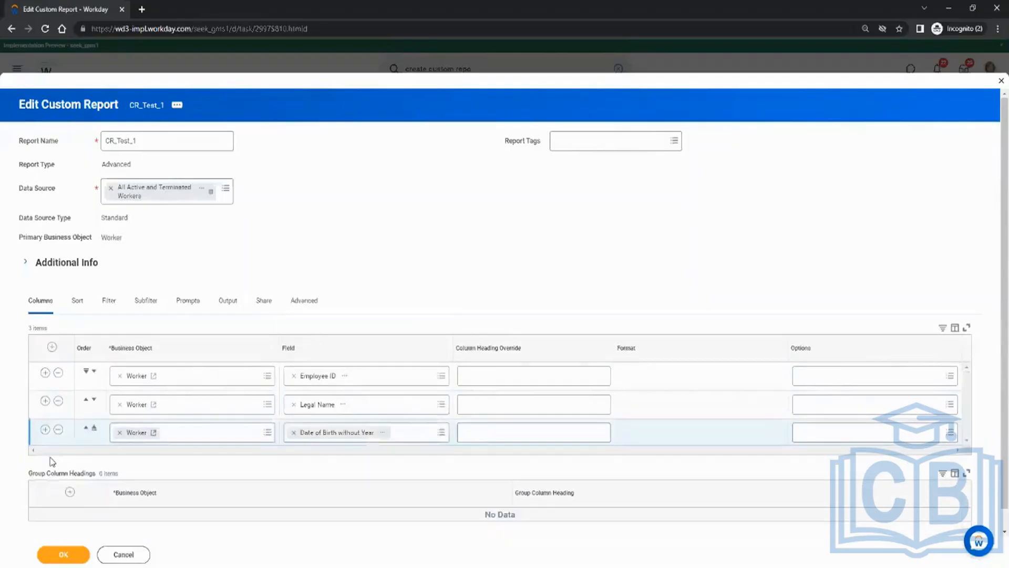
# Add Location as the fourth column and Hire Date as the fifth.
pyautogui.click(45, 429)
pyautogui.click(327, 460)
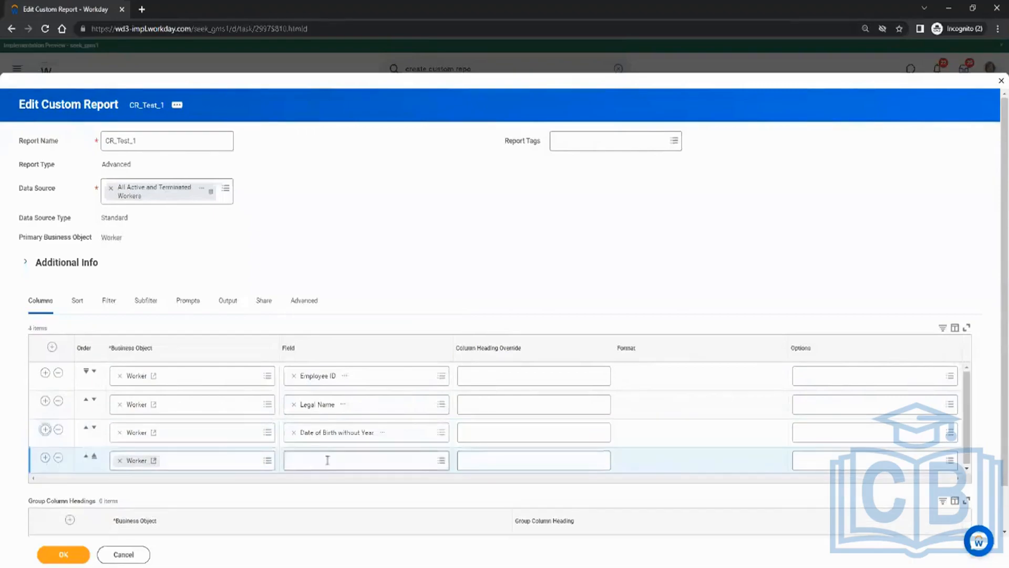
pyautogui.write('location')
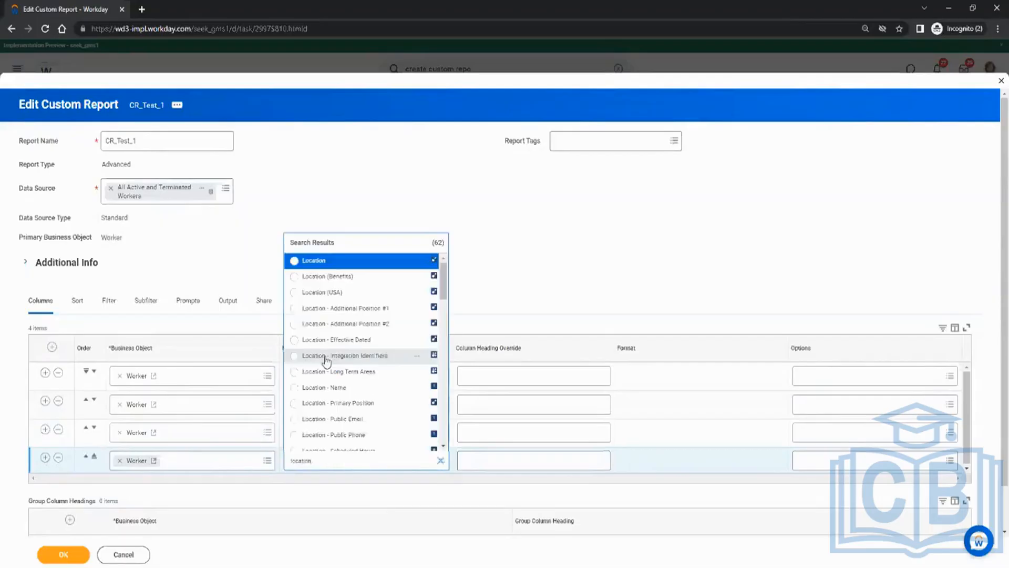
pyautogui.click(314, 260)
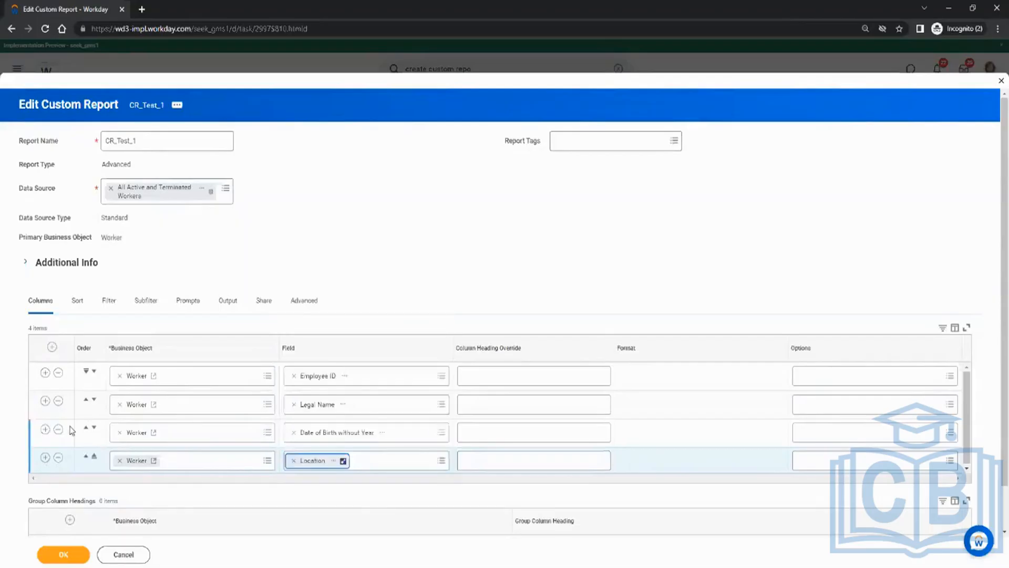
pyautogui.click(45, 457)
pyautogui.click(323, 489)
pyautogui.write('t')
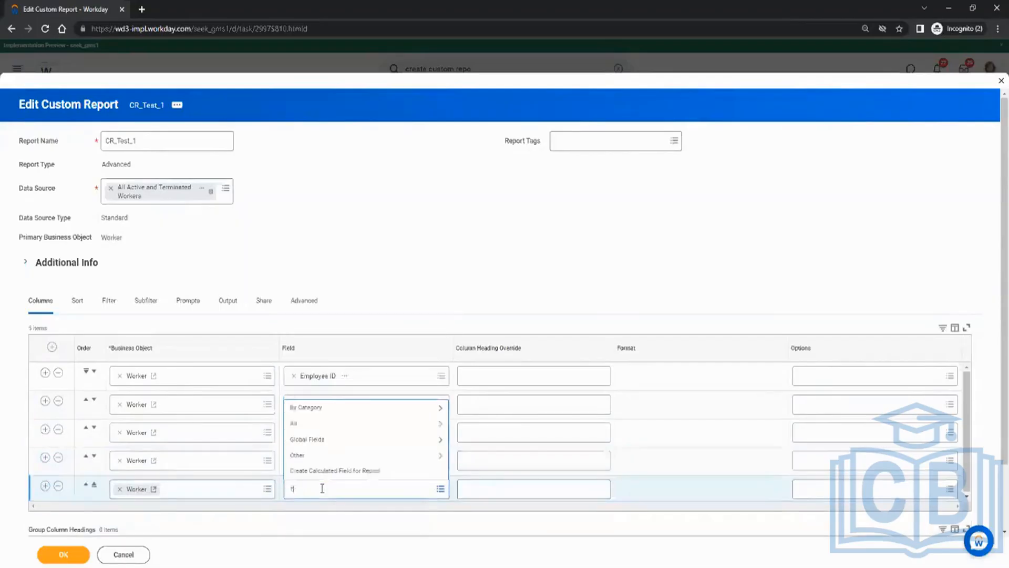
pyautogui.write('ire date')
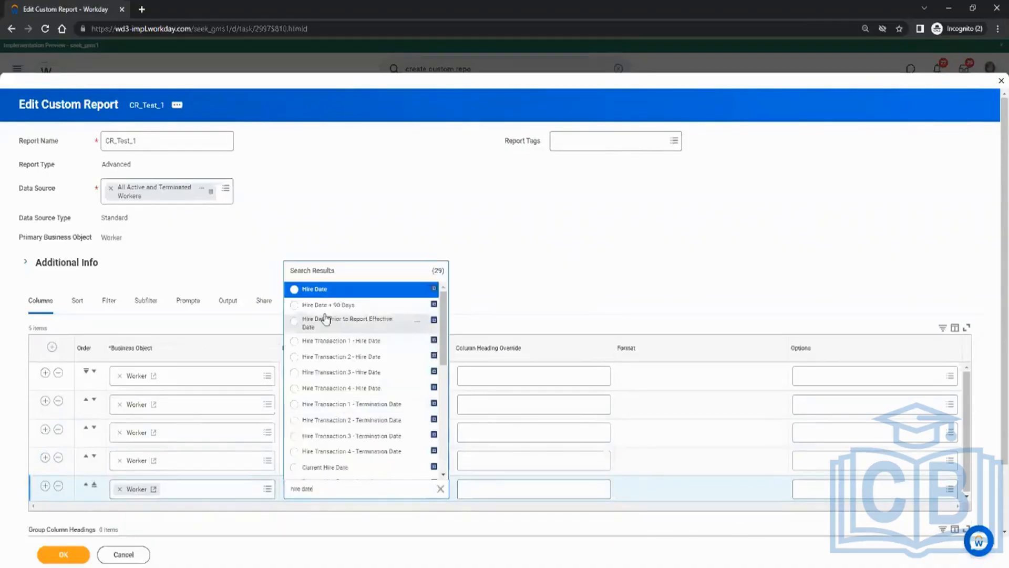
pyautogui.click(323, 290)
pyautogui.scroll(-3, 224, 361)
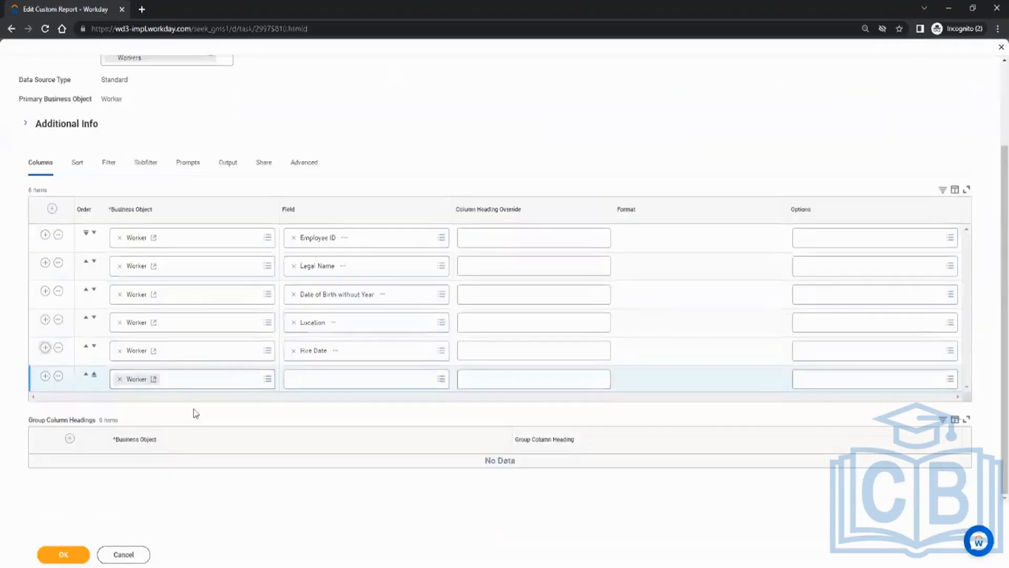
# Add a column with business object Company and field Reference ID.
pyautogui.click(118, 380)
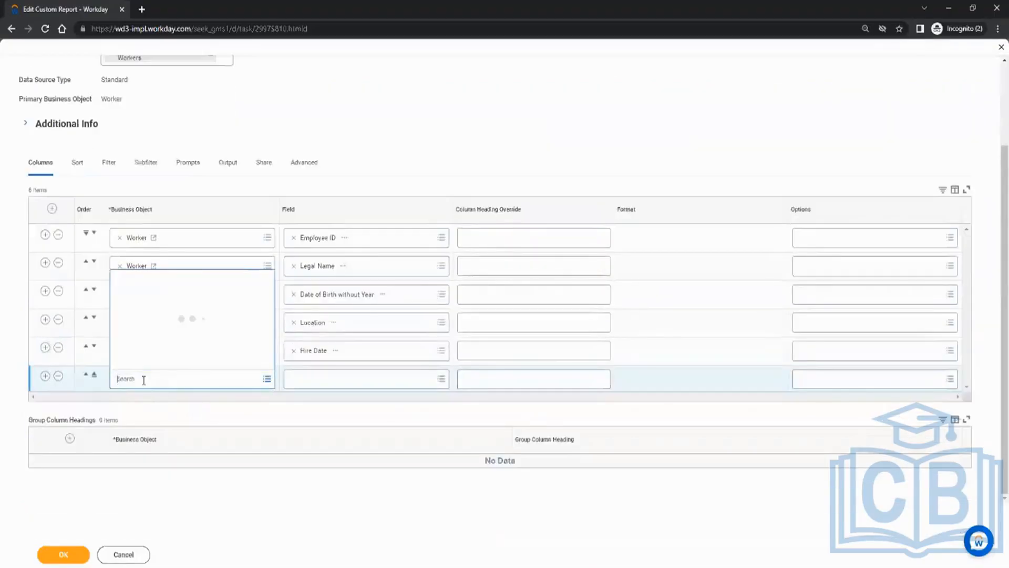
pyautogui.write('com')
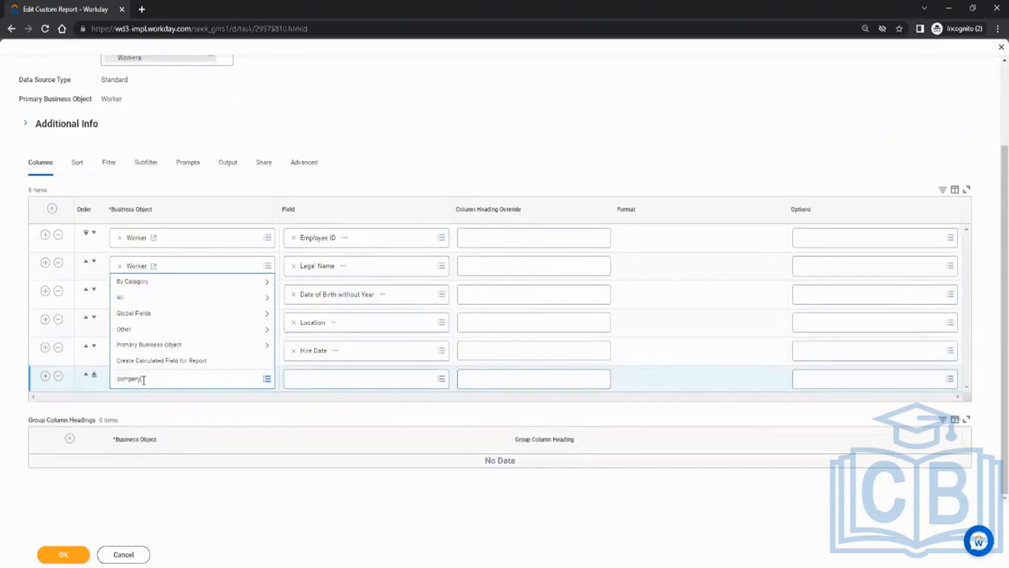
pyautogui.write('pany')
pyautogui.press('Return')
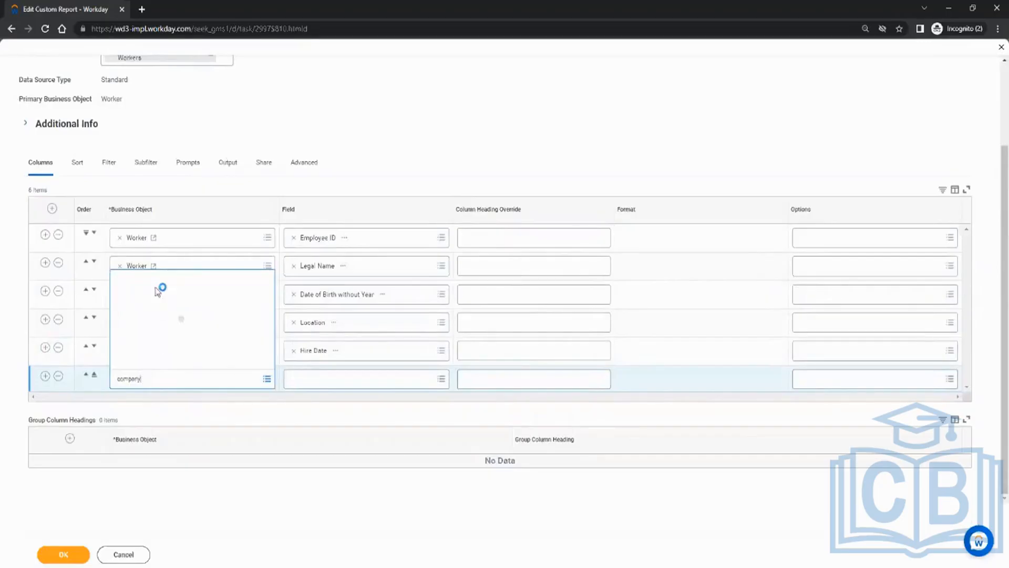
pyautogui.click(161, 184)
pyautogui.click(303, 379)
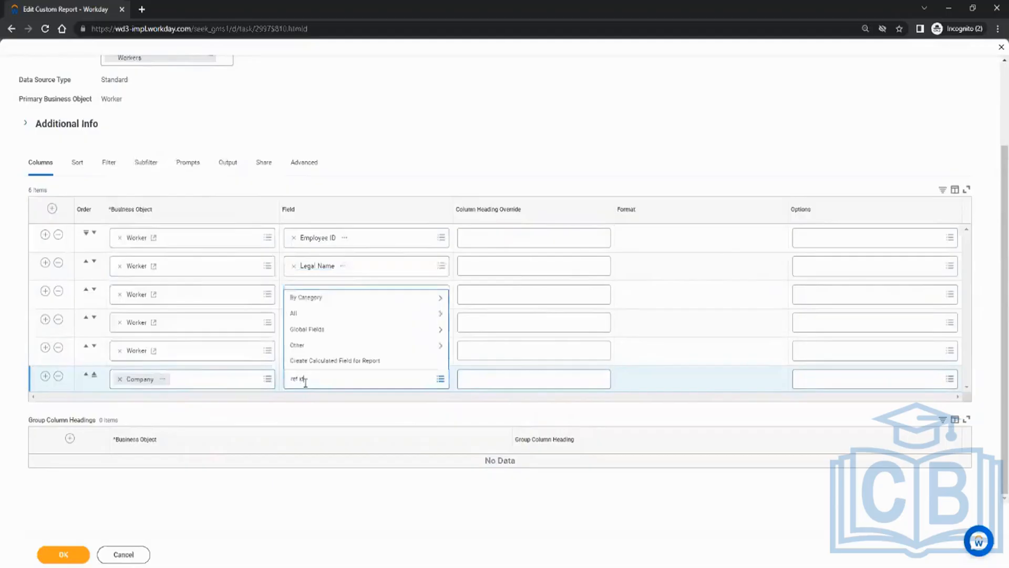
pyautogui.write('ref id')
pyautogui.press('Return')
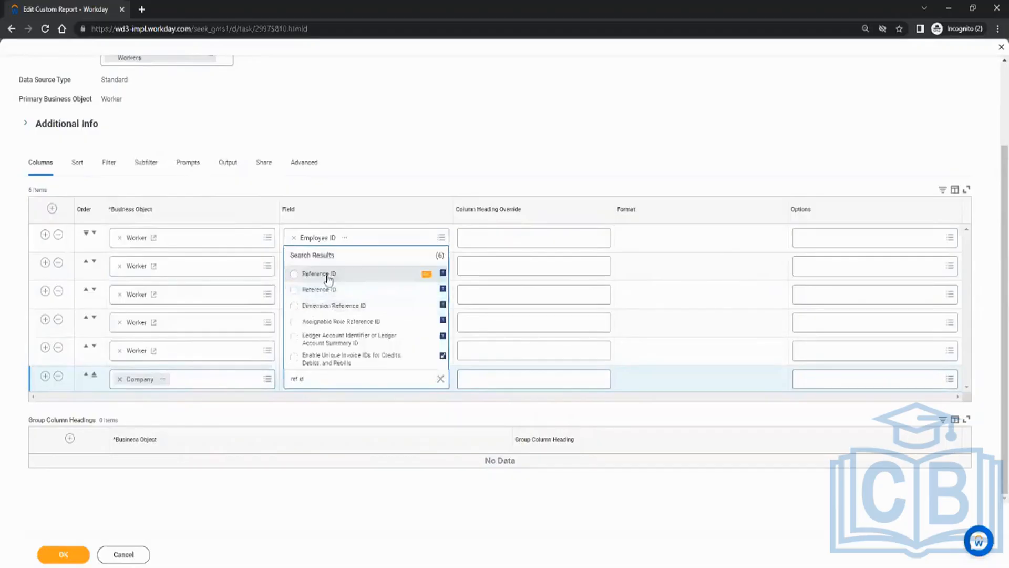
pyautogui.click(319, 274)
# Add a column with business object Location and field Location Type.
pyautogui.click(45, 376)
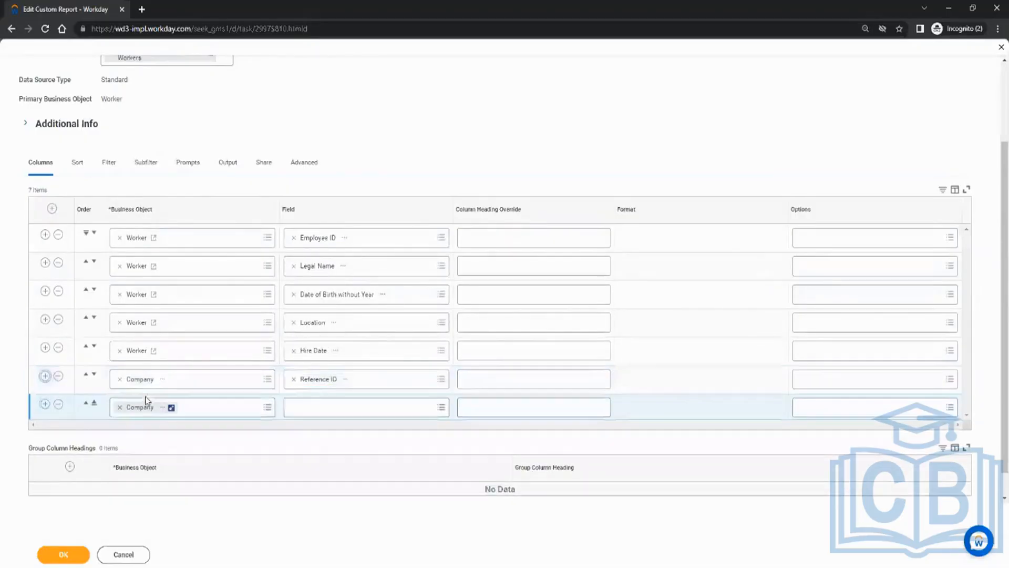
pyautogui.click(121, 408)
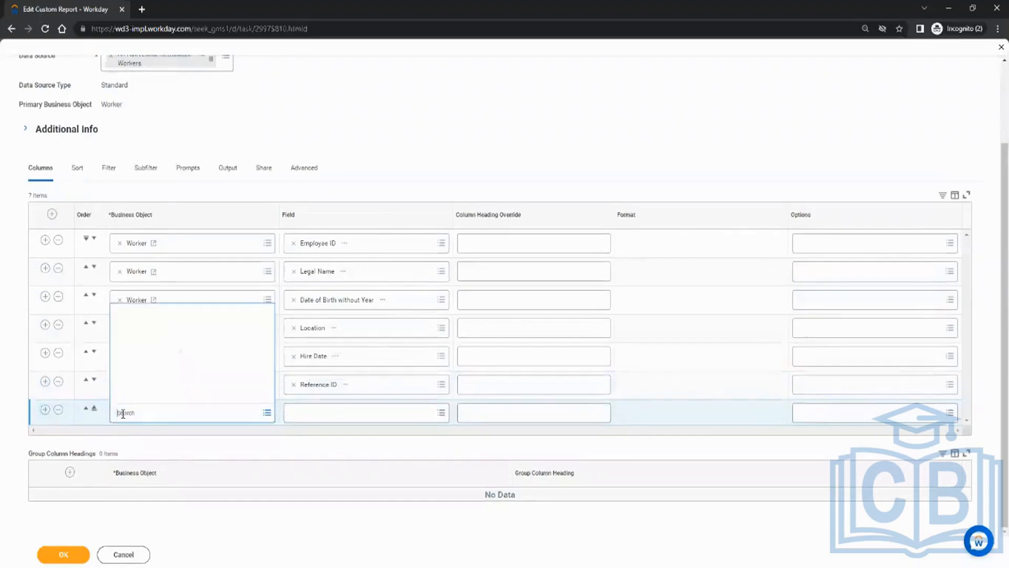
pyautogui.write('location')
pyautogui.press('Return')
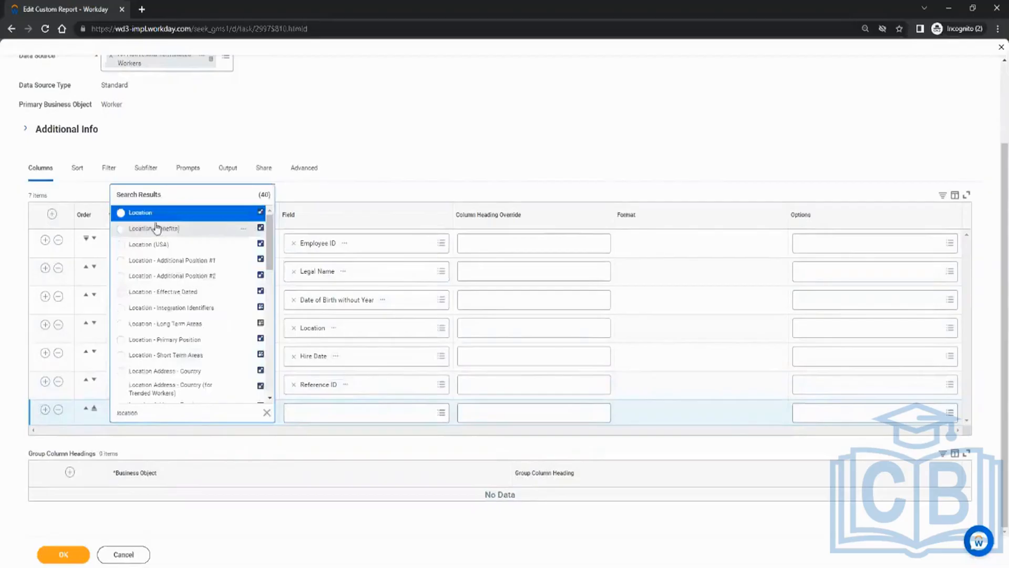
pyautogui.click(152, 212)
pyautogui.click(309, 413)
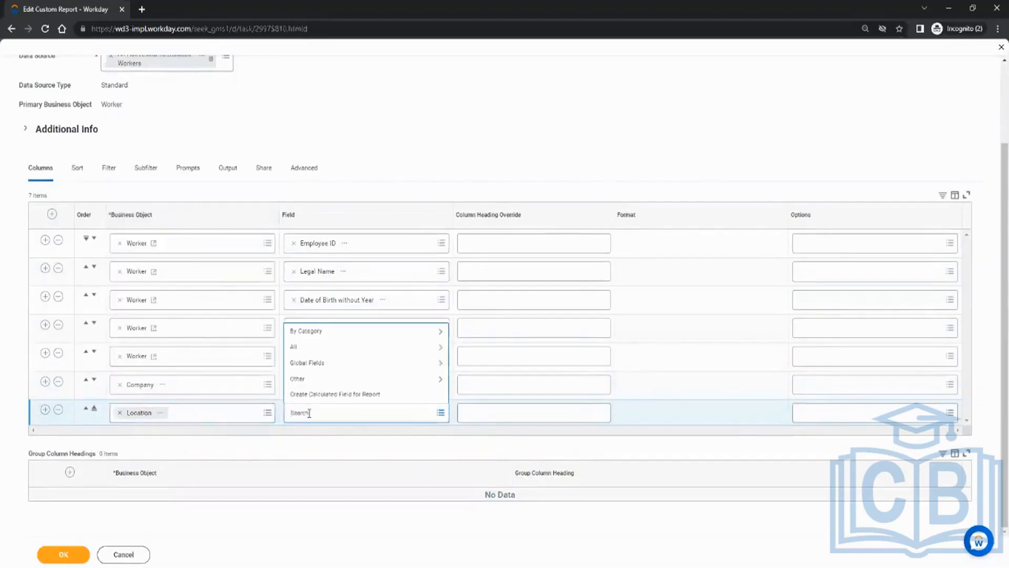
pyautogui.write('ide')
pyautogui.press('Return')
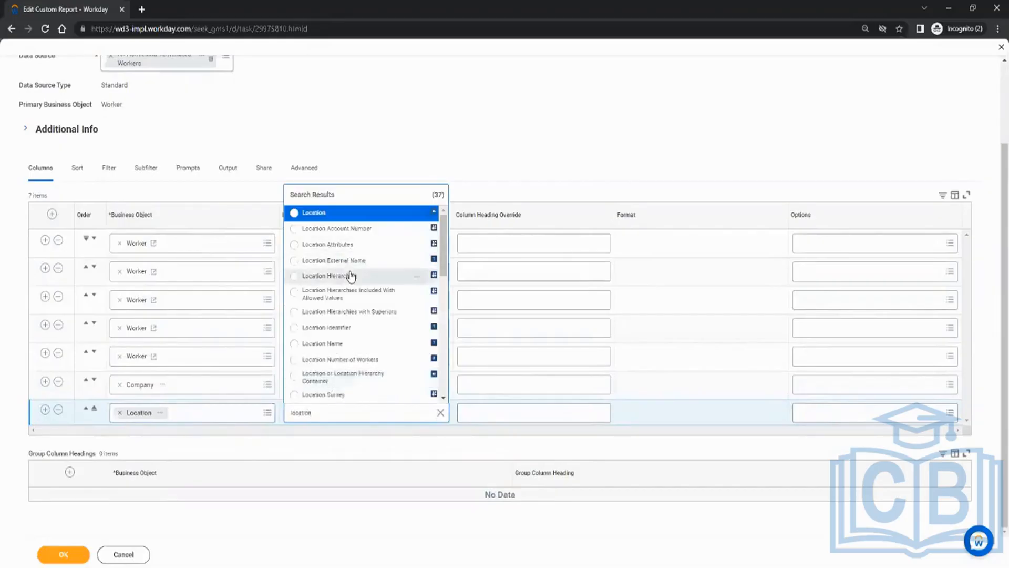
pyautogui.scroll(-2, 351, 279)
pyautogui.scroll(-7, 355, 303)
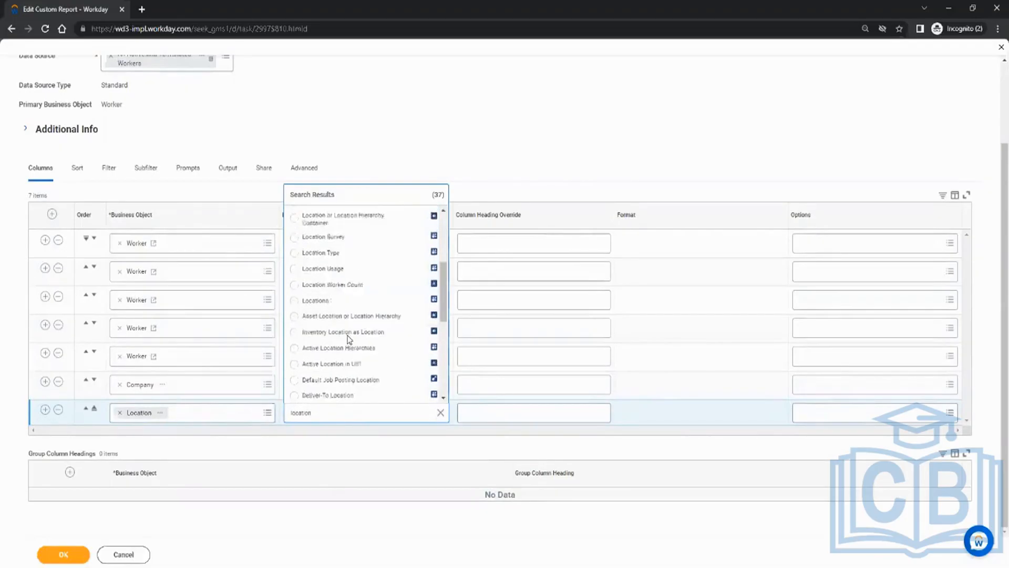
pyautogui.scroll(-6, 346, 350)
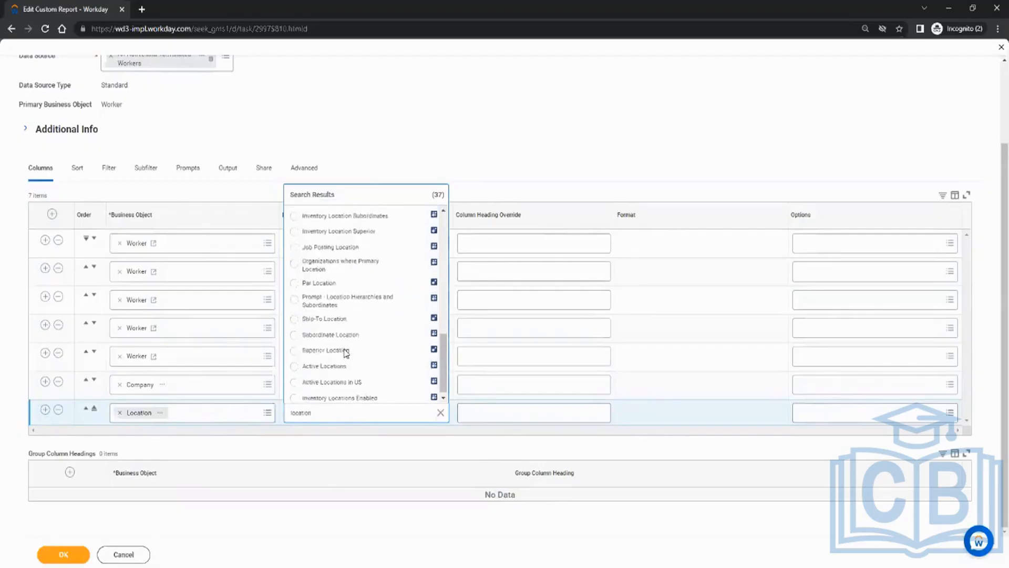
pyautogui.scroll(12, 347, 381)
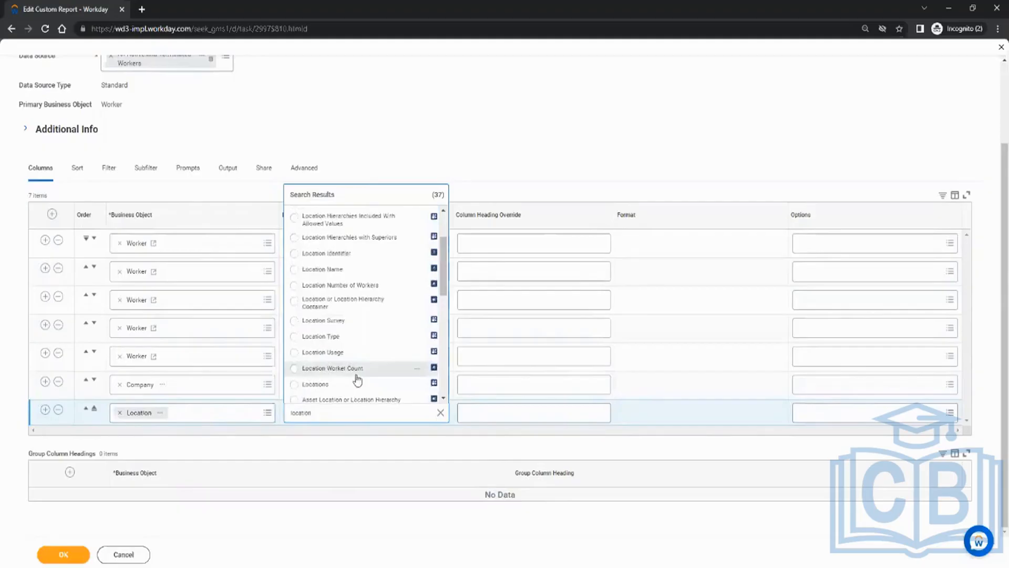
pyautogui.click(341, 336)
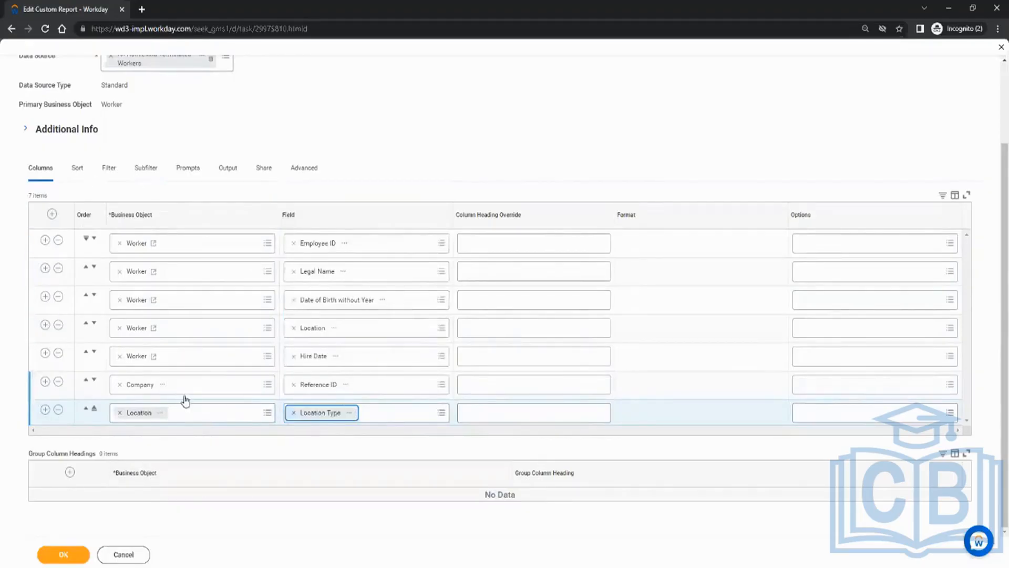
pyautogui.scroll(2, 179, 424)
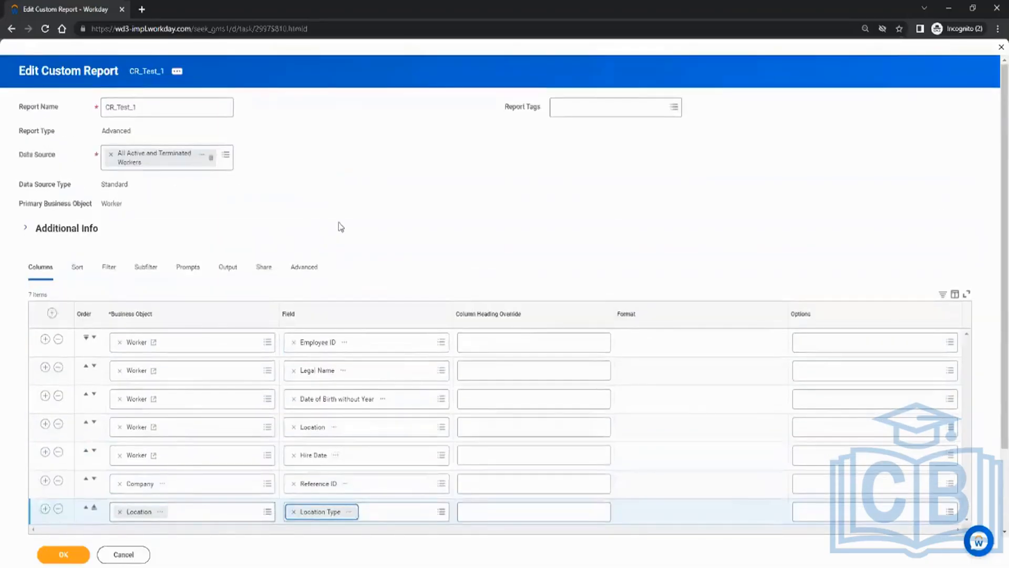
# Look through the Sort, Filter and Columns tabs, then return to Filter and add a condition row.
pyautogui.click(80, 269)
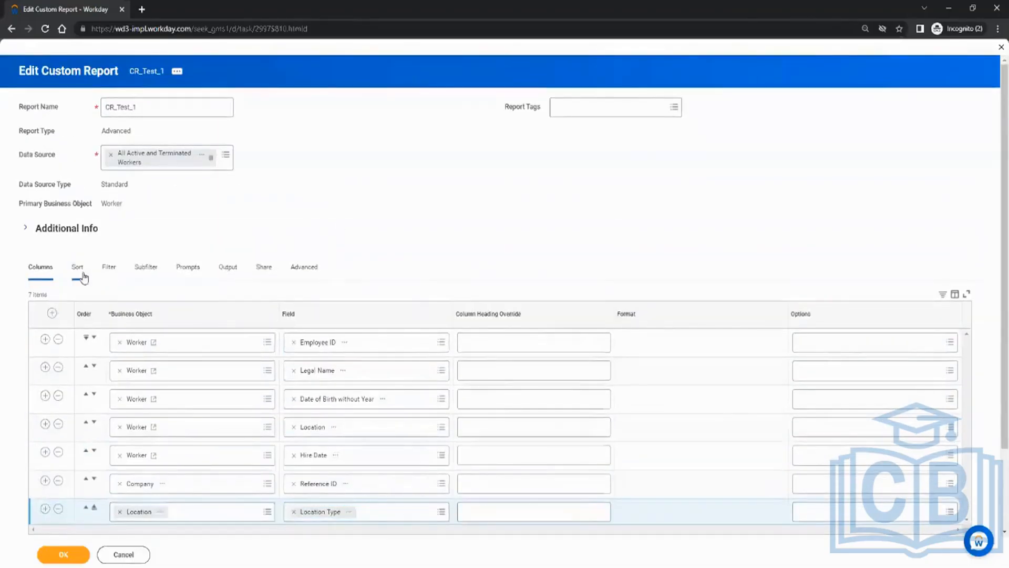
pyautogui.click(115, 273)
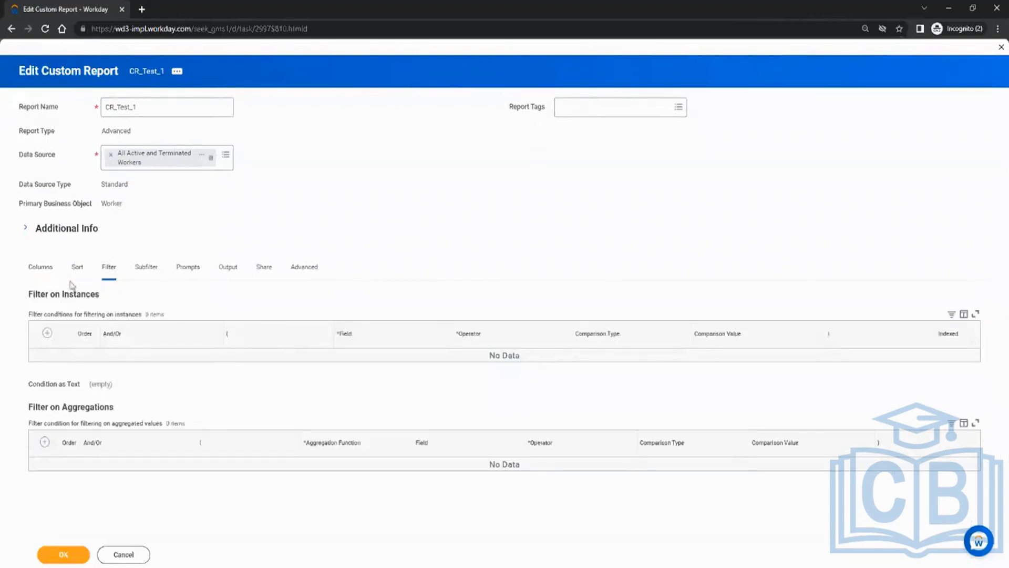
pyautogui.click(48, 267)
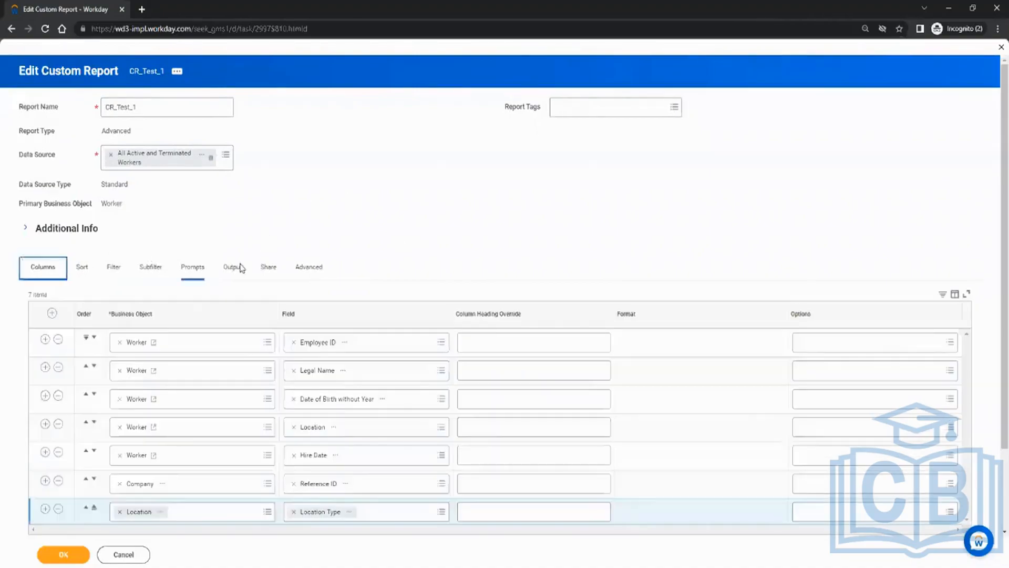
pyautogui.scroll(-2, 400, 300)
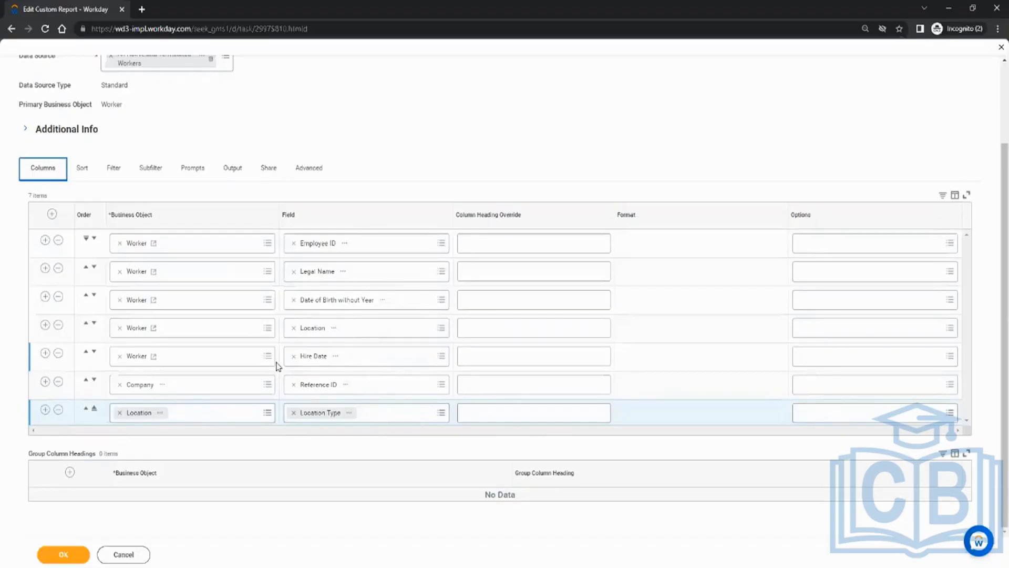
pyautogui.click(112, 170)
pyautogui.click(52, 336)
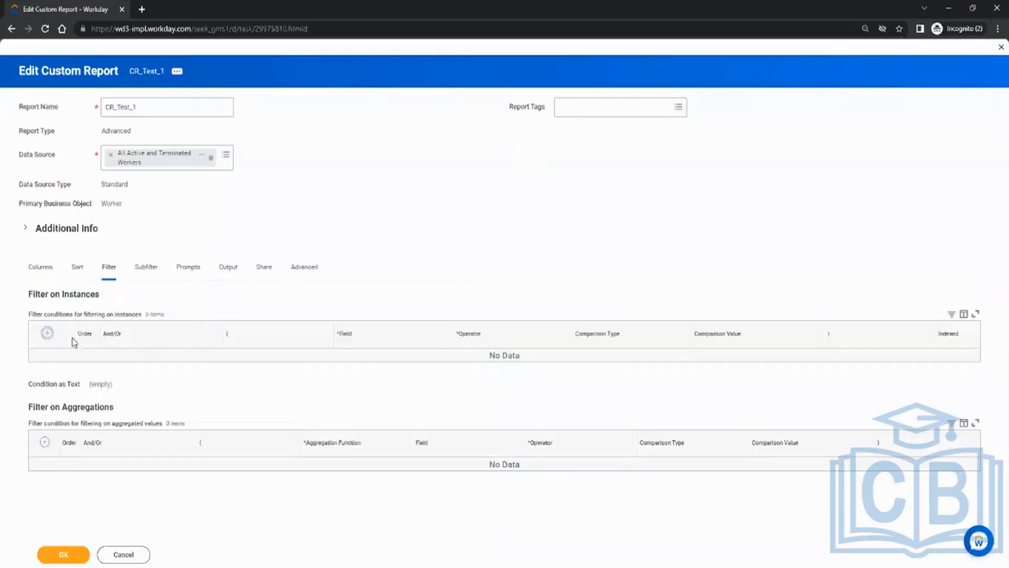
# Add the filter Hire Date greater than or equal to 01/01/2022 and save the report.
pyautogui.click(358, 370)
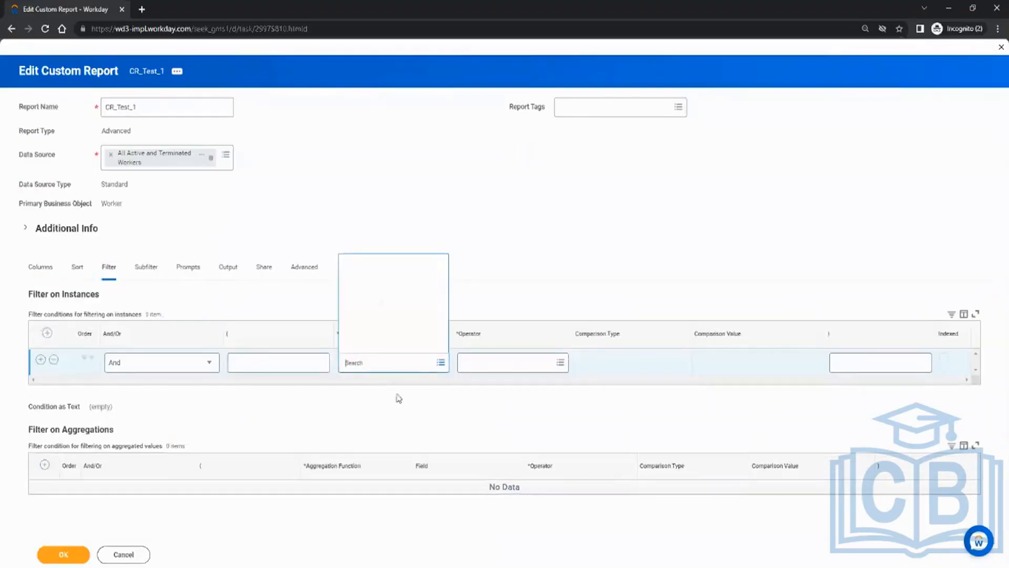
pyautogui.click(384, 266)
pyautogui.click(376, 329)
pyautogui.click(494, 361)
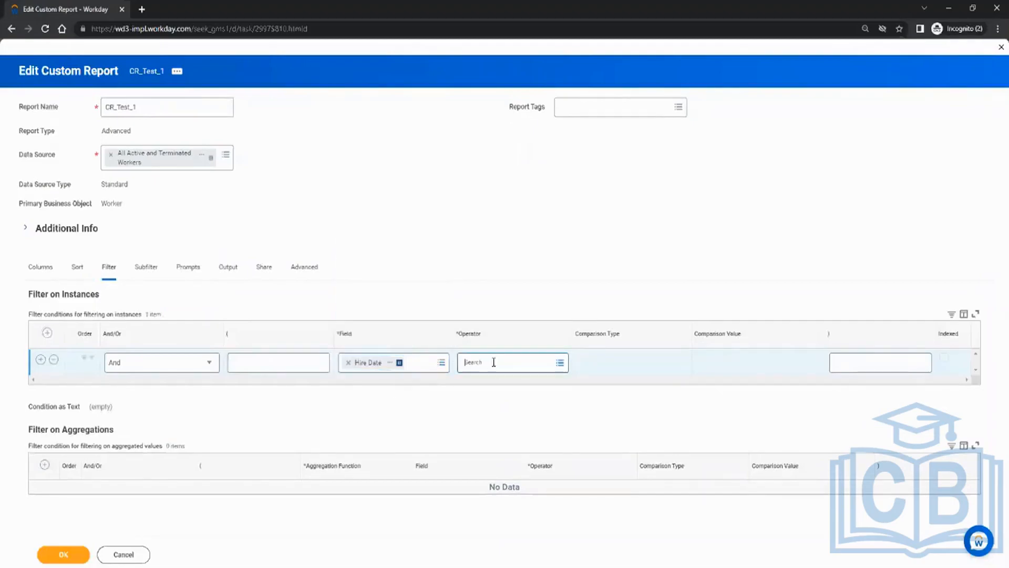
pyautogui.click(520, 335)
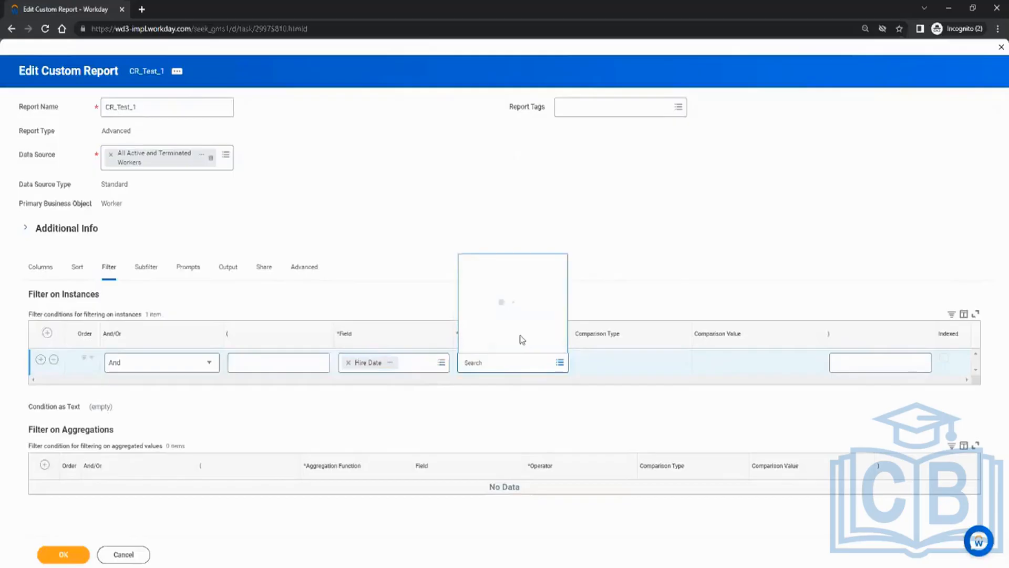
pyautogui.click(519, 318)
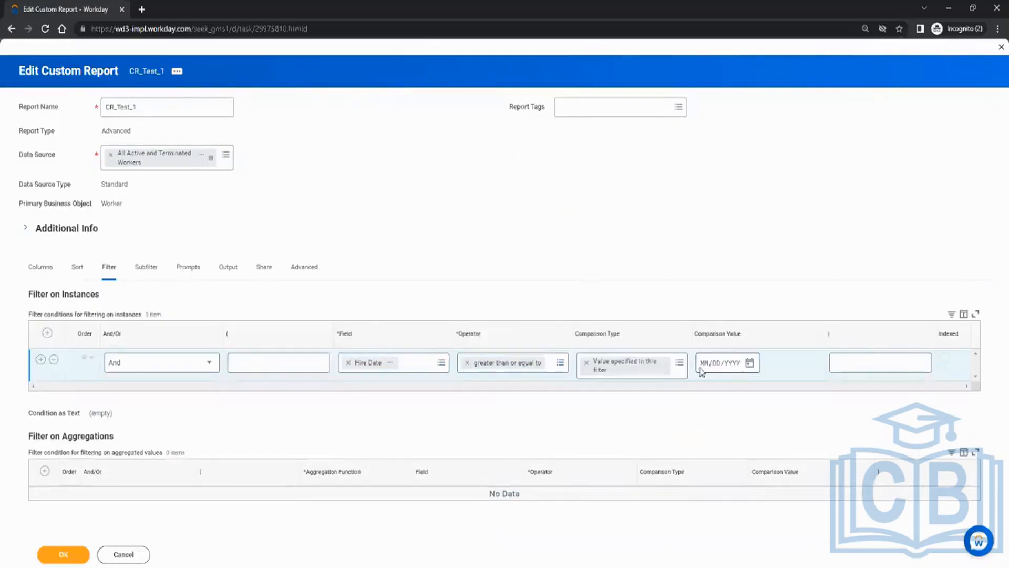
pyautogui.click(705, 371)
pyautogui.write('0101')
pyautogui.click(767, 370)
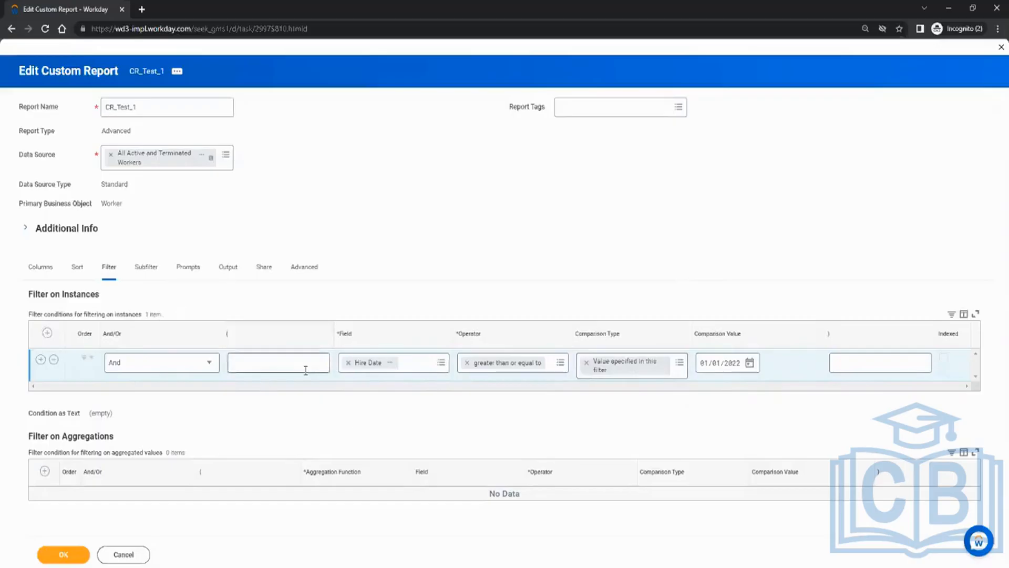
pyautogui.click(65, 552)
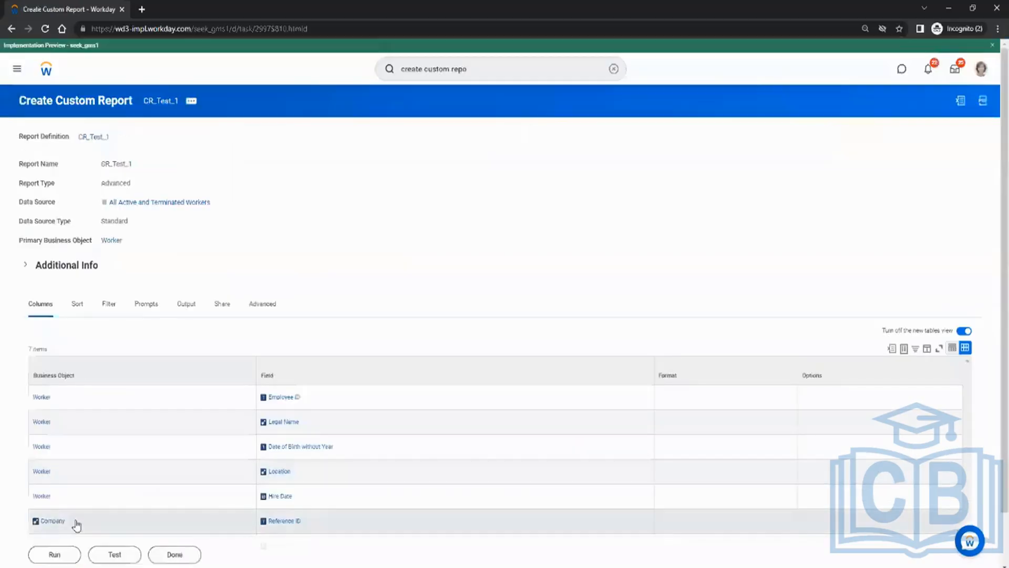
# Test-run the report, check the workers' hire dates, then view CR_Test_1's Filter tab.
pyautogui.click(117, 556)
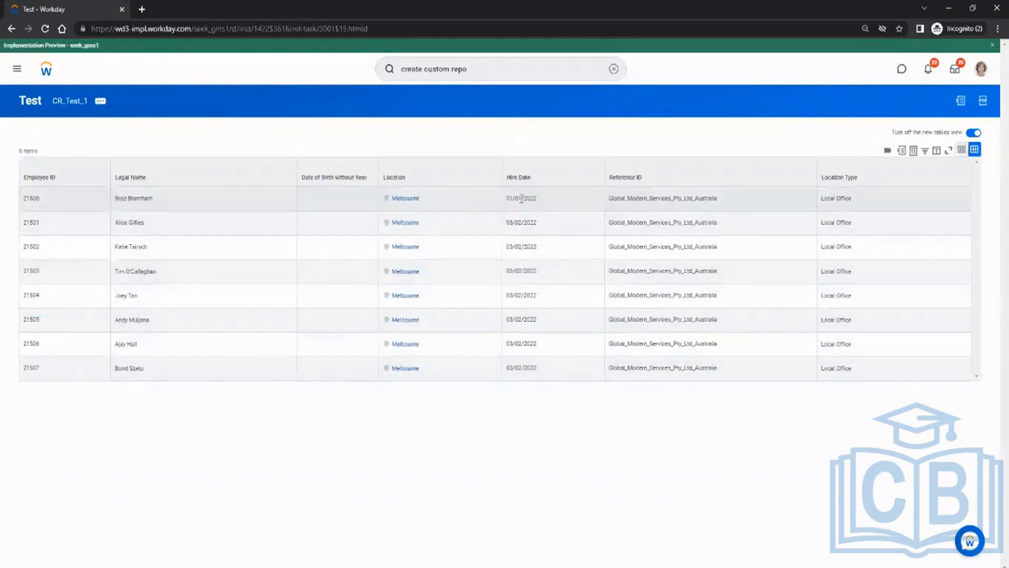
pyautogui.moveTo(521, 198); pyautogui.dragTo(525, 366)
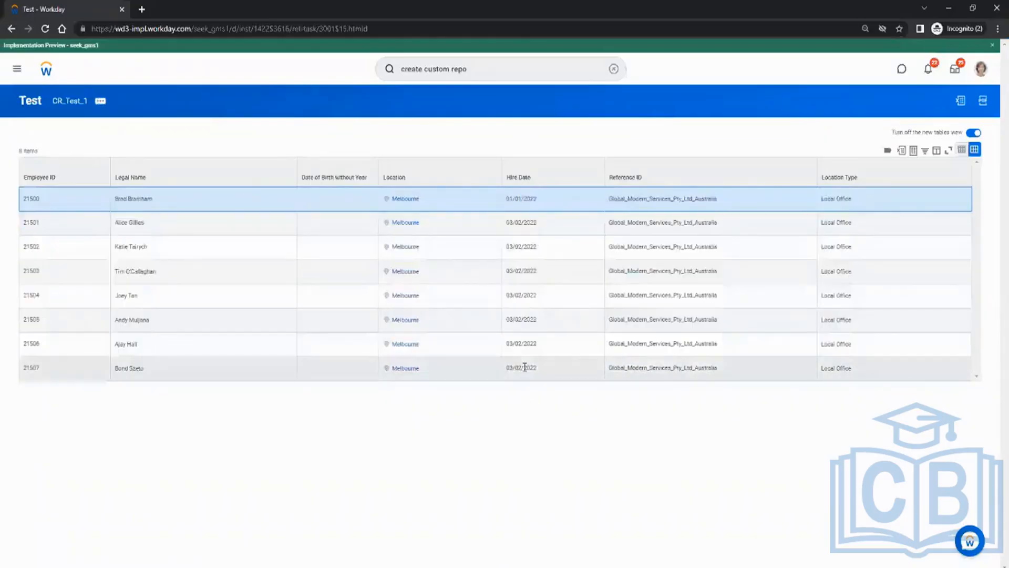
pyautogui.click(519, 365)
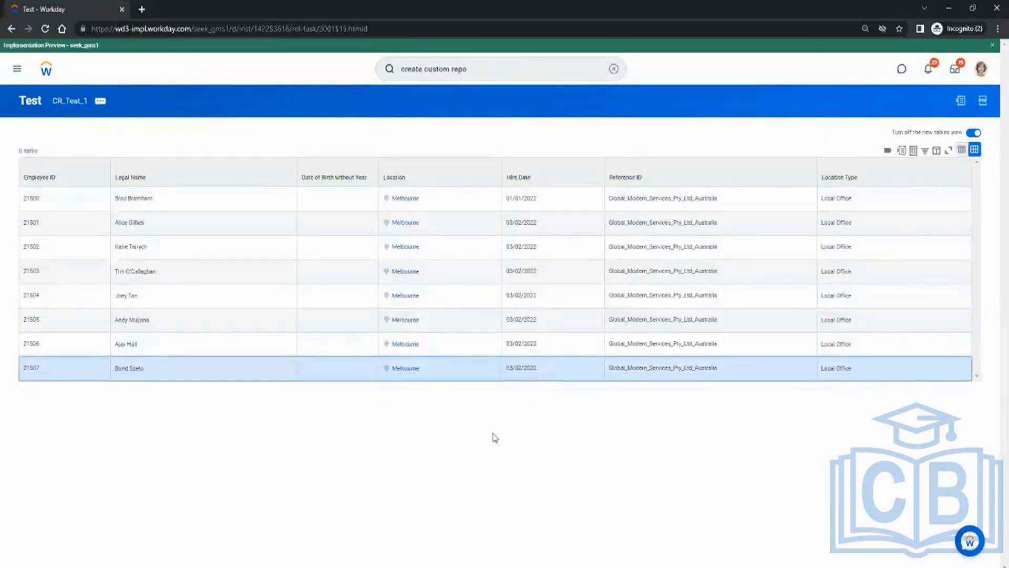
pyautogui.click(69, 102)
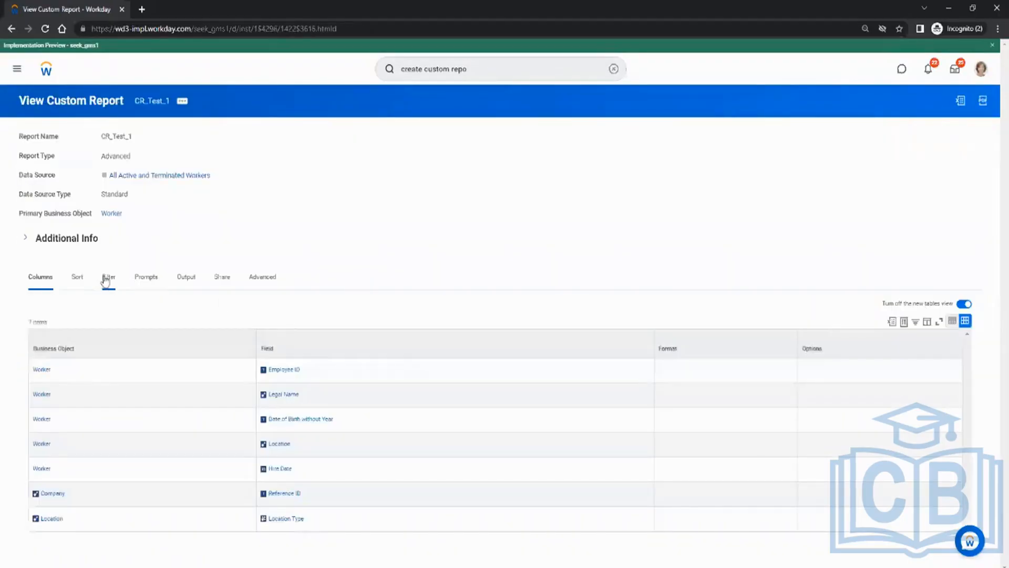
pyautogui.click(106, 281)
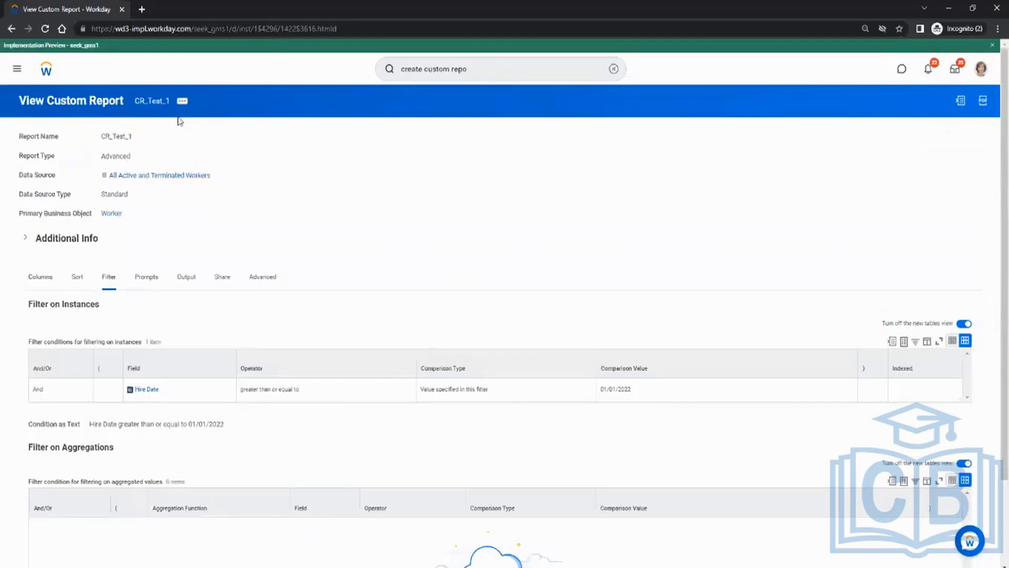
# Edit CR_Test_1 from its related actions and show its Filter tab.
pyautogui.click(182, 105)
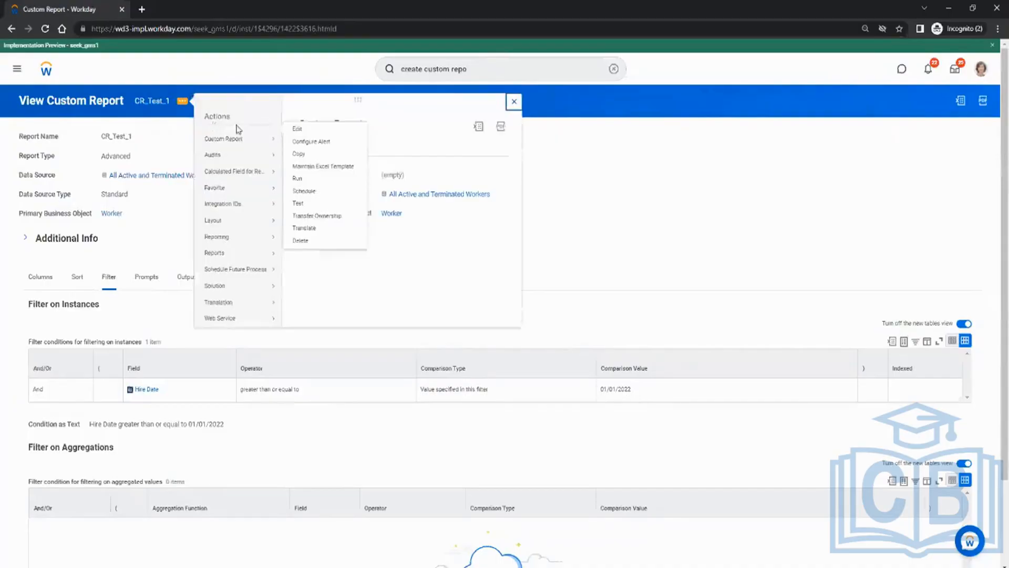
pyautogui.click(295, 140)
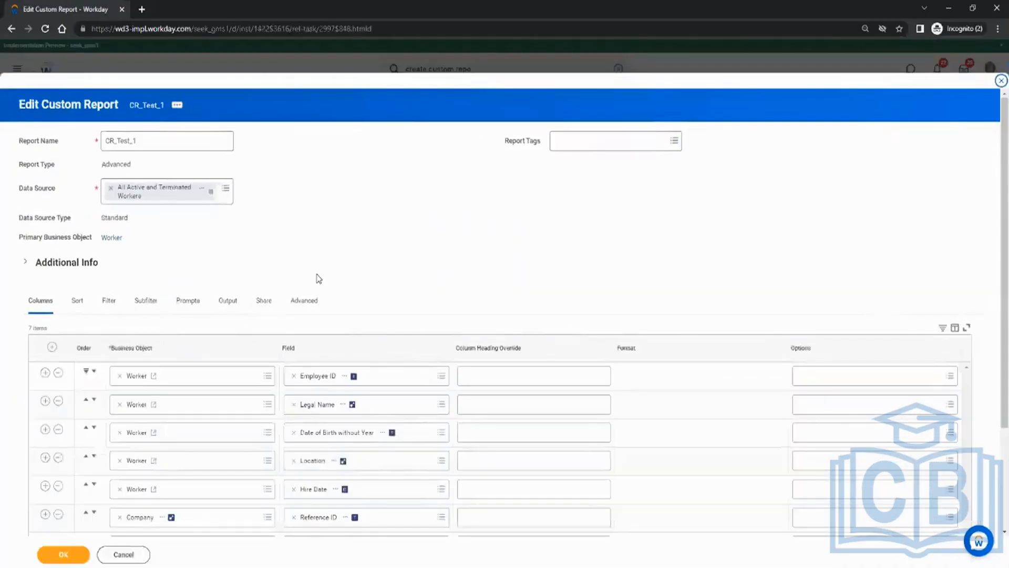
pyautogui.click(108, 312)
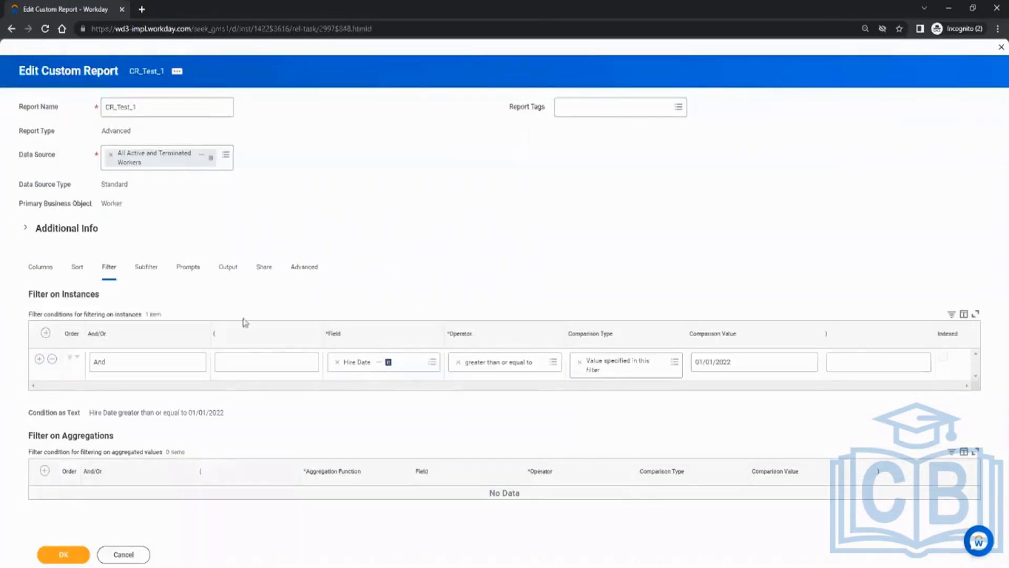
# Add a second filter row on Location with operator 'in the selection list'.
pyautogui.click(39, 360)
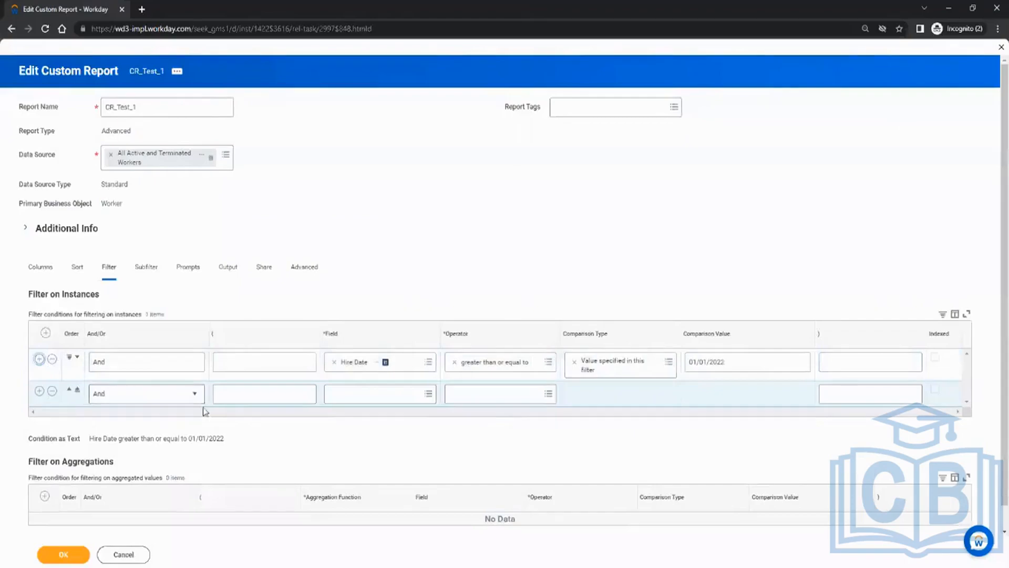
pyautogui.click(380, 396)
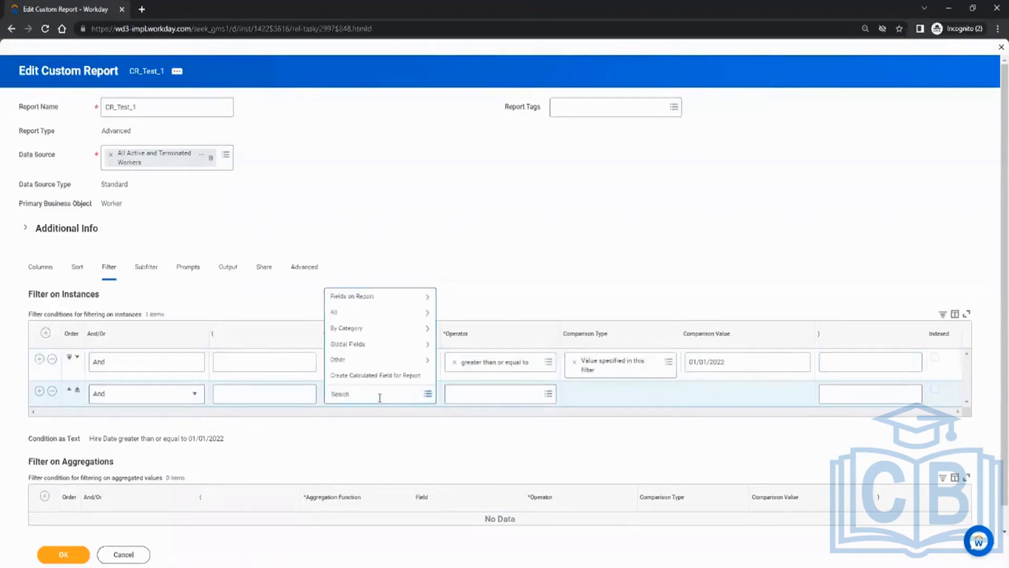
pyautogui.click(380, 314)
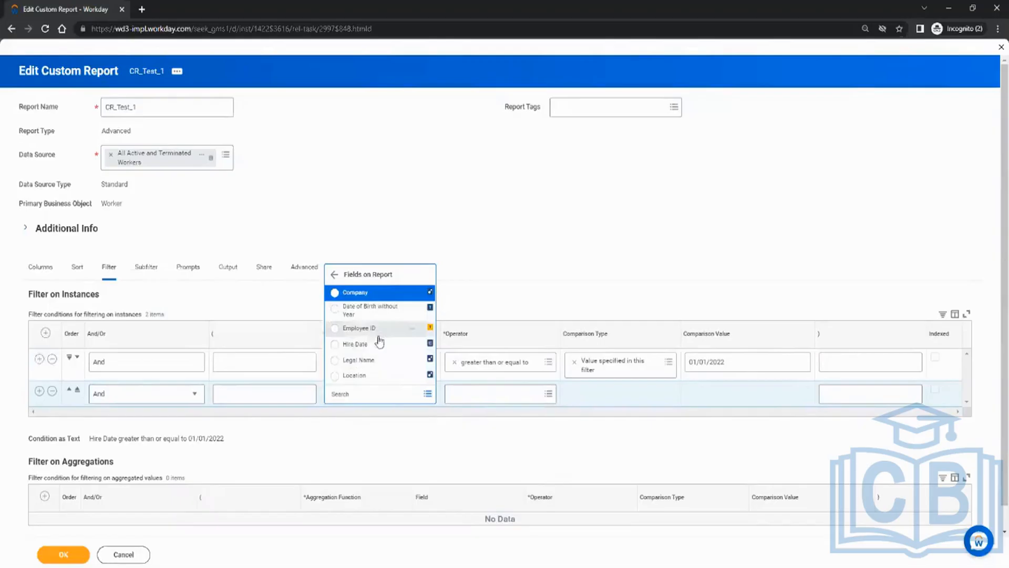
pyautogui.click(356, 375)
pyautogui.click(472, 396)
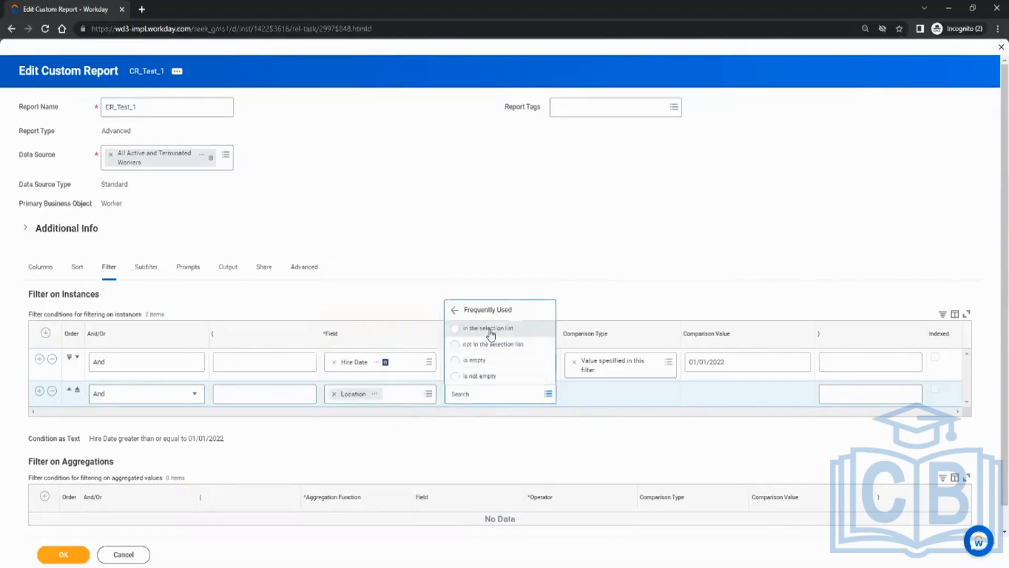
pyautogui.click(482, 326)
# Select Adelaide, Atlanta, Auckland, Baltimore and Bangkok as locations and save the report.
pyautogui.click(695, 399)
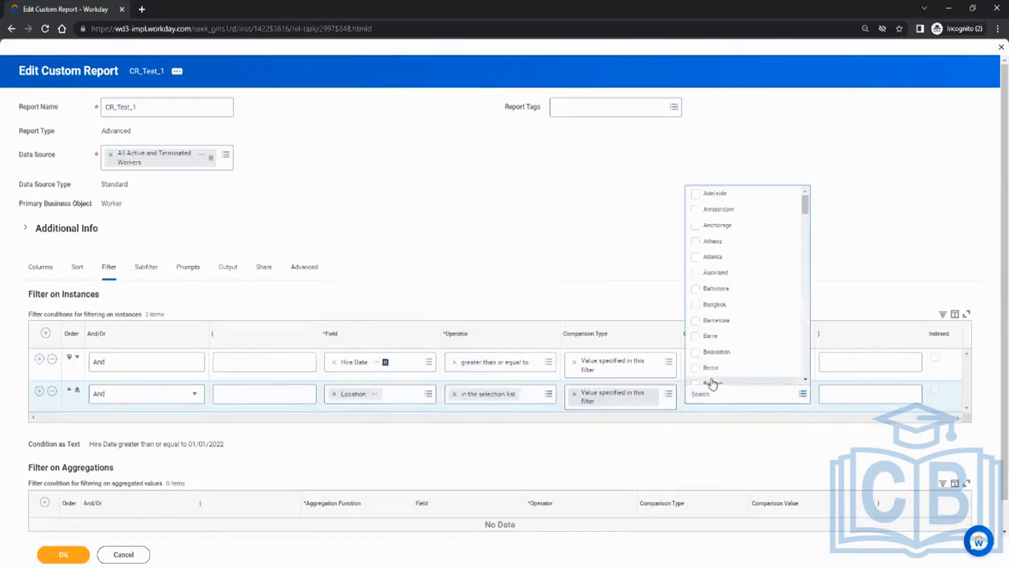
pyautogui.click(715, 194)
pyautogui.click(714, 257)
pyautogui.click(714, 273)
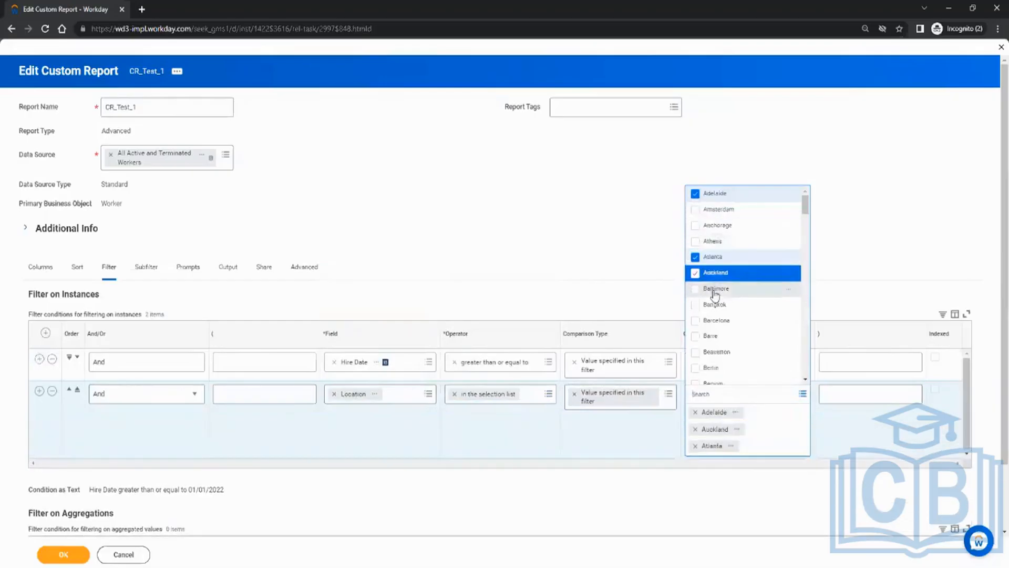
pyautogui.click(716, 288)
pyautogui.click(715, 305)
pyautogui.click(557, 251)
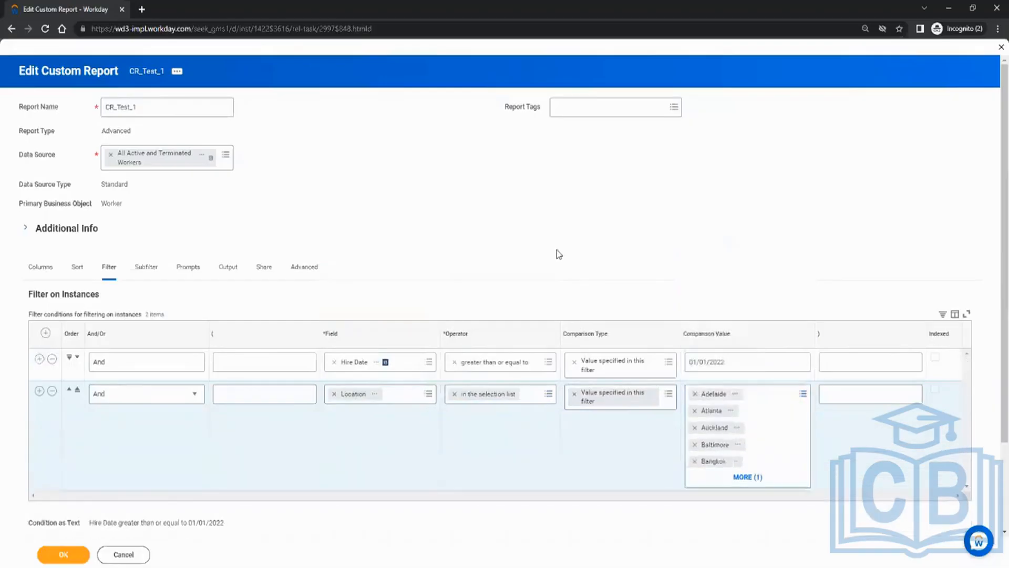
pyautogui.scroll(-2, 557, 250)
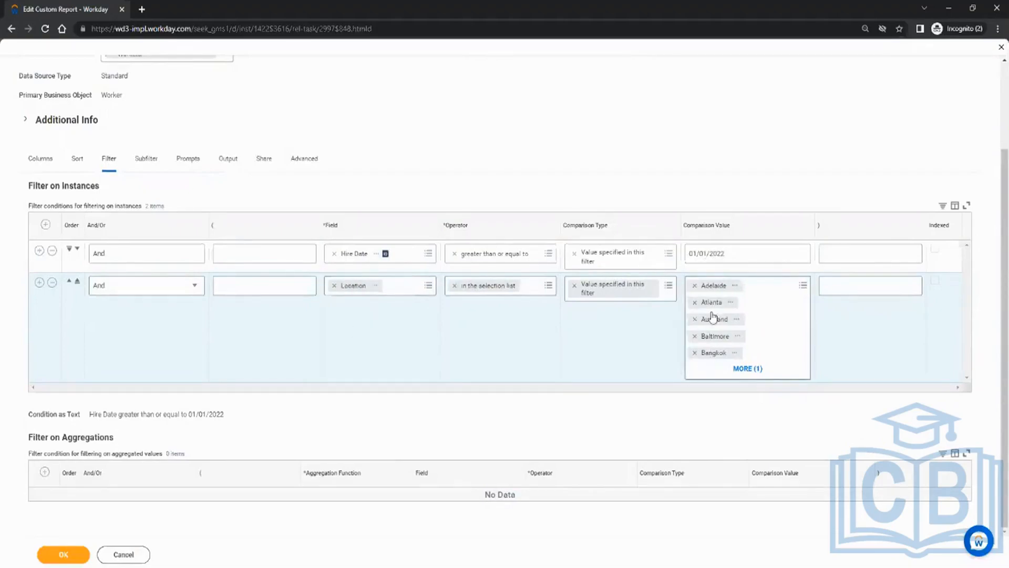
pyautogui.click(79, 555)
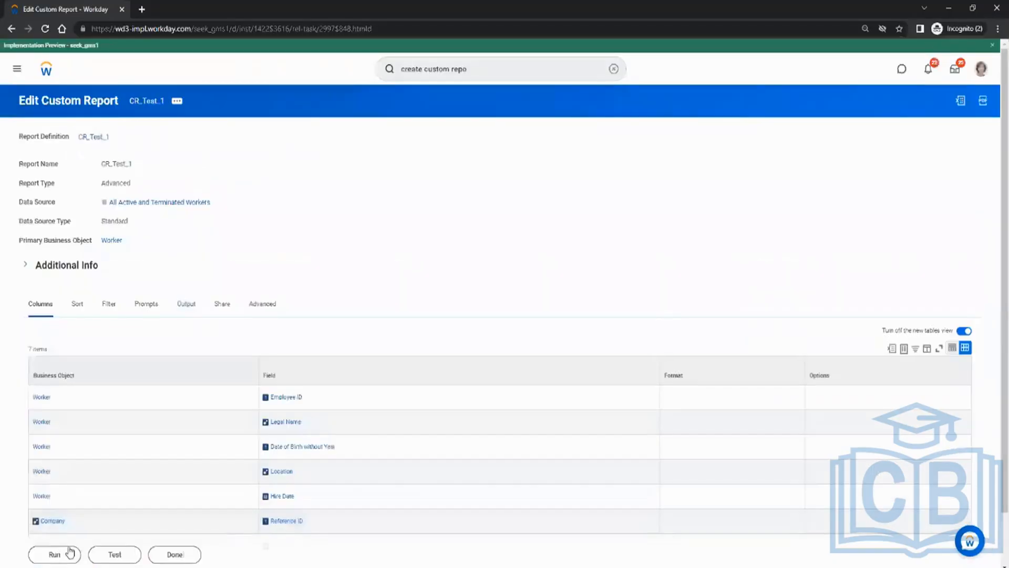
# Run the report, then reopen CR_Test_1 for editing on its Filter tab.
pyautogui.click(66, 552)
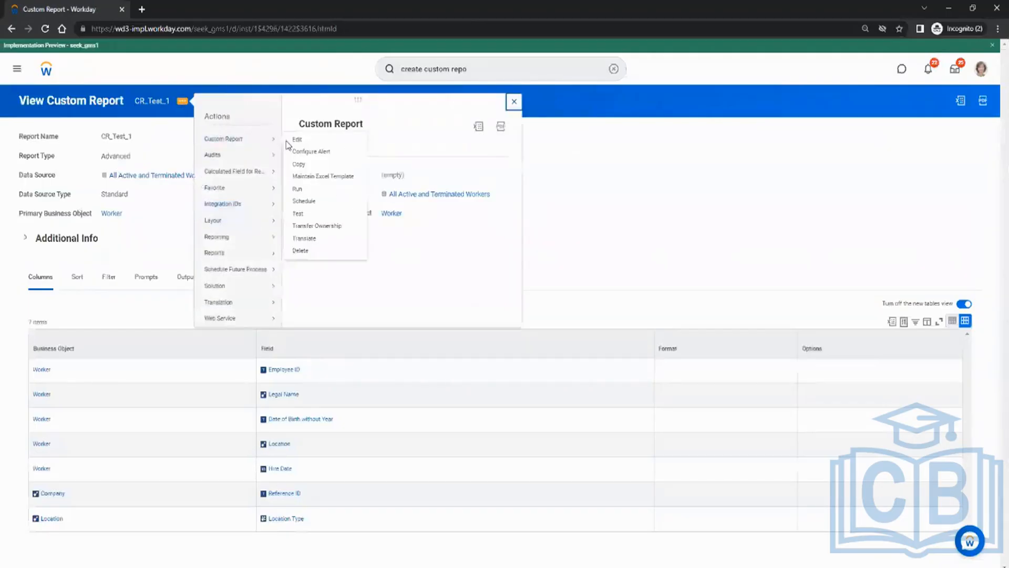
pyautogui.click(294, 140)
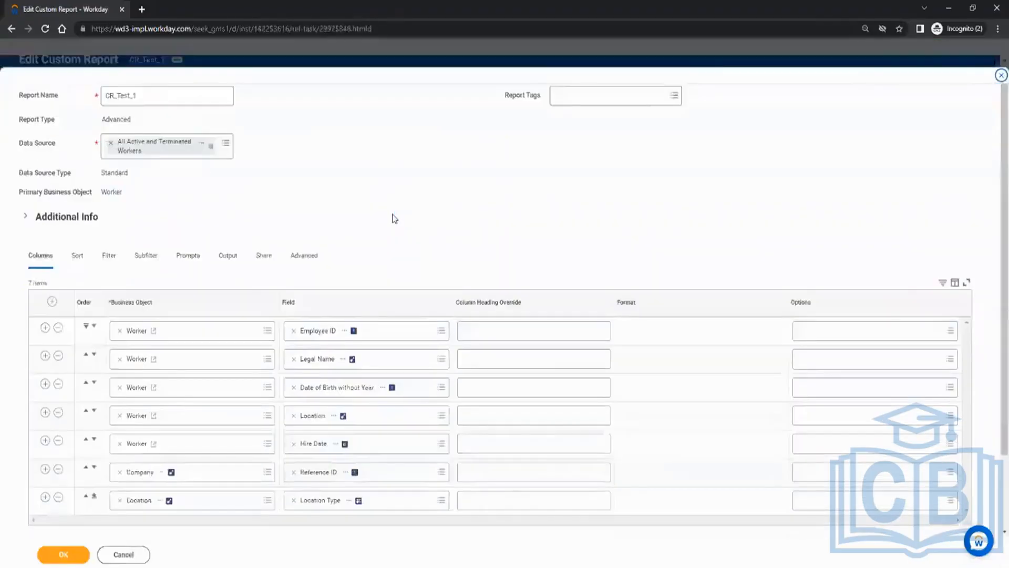
pyautogui.scroll(-2, 392, 218)
pyautogui.click(80, 166)
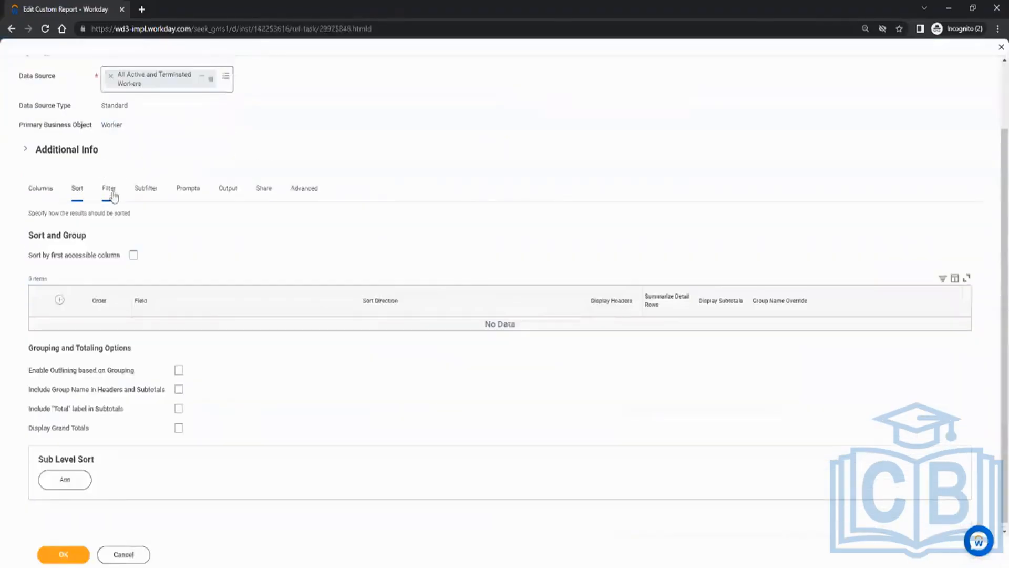
pyautogui.click(109, 189)
# Join the Location condition with Or and run the report, now listing 31 workers.
pyautogui.click(116, 395)
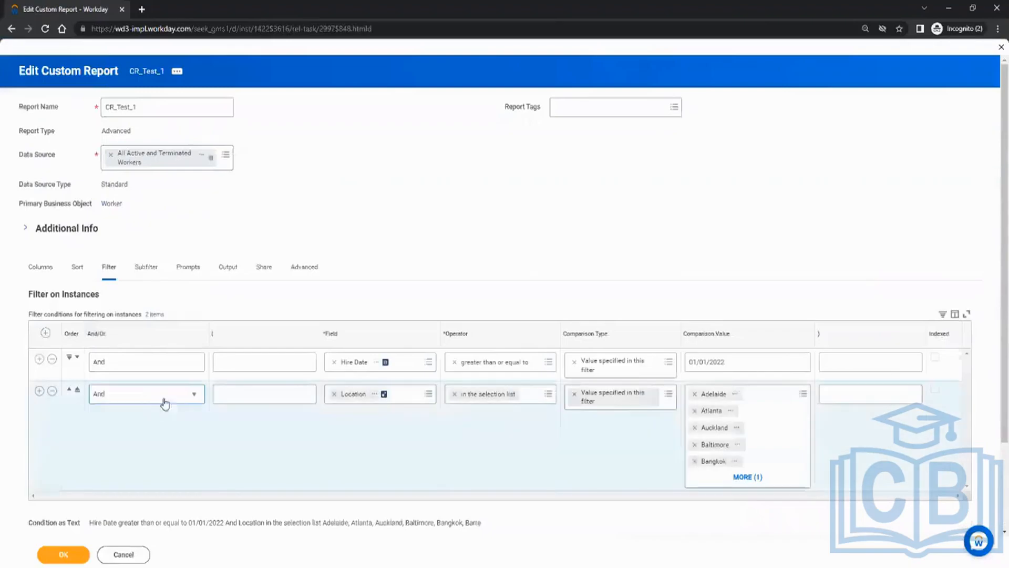
pyautogui.click(192, 395)
pyautogui.click(115, 443)
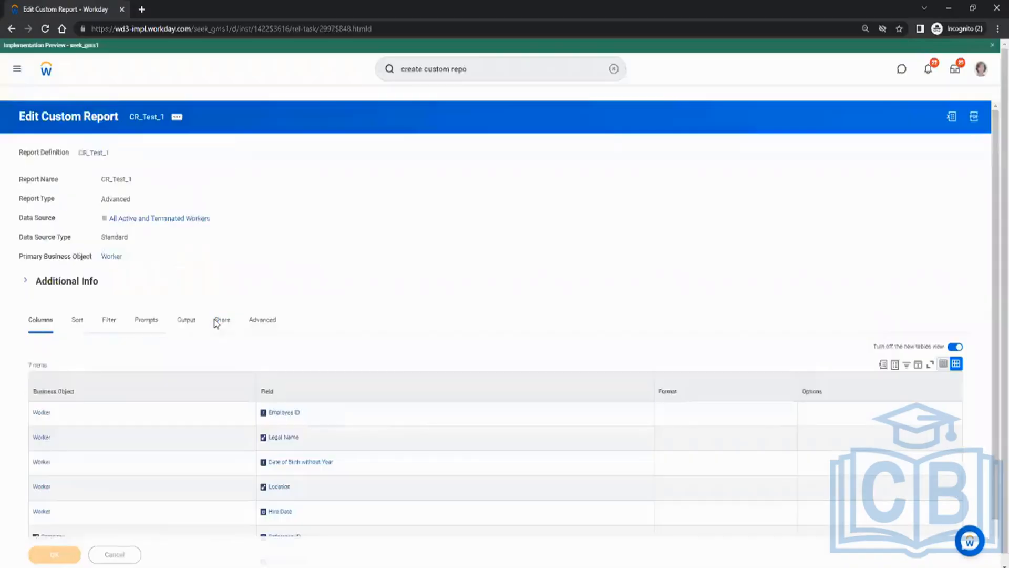
pyautogui.click(55, 555)
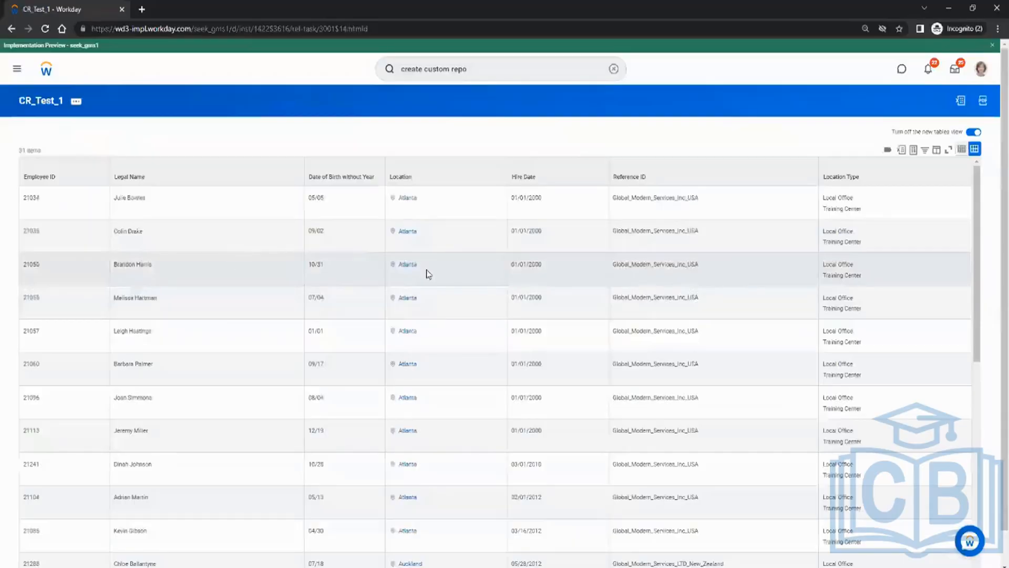
# Scroll down through the 31-worker report output and back up again.
pyautogui.scroll(-7, 436, 274)
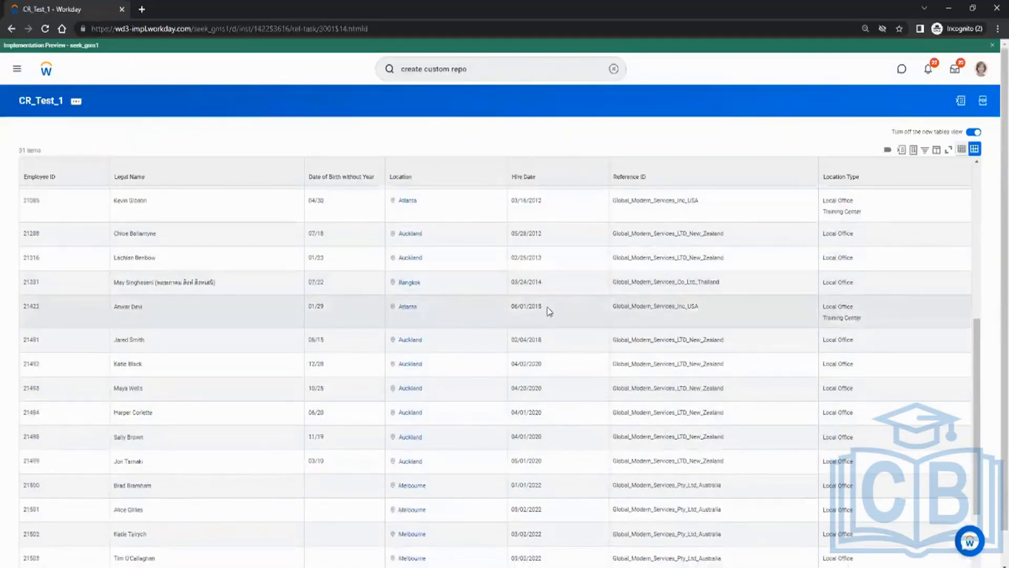
pyautogui.scroll(-1, 549, 318)
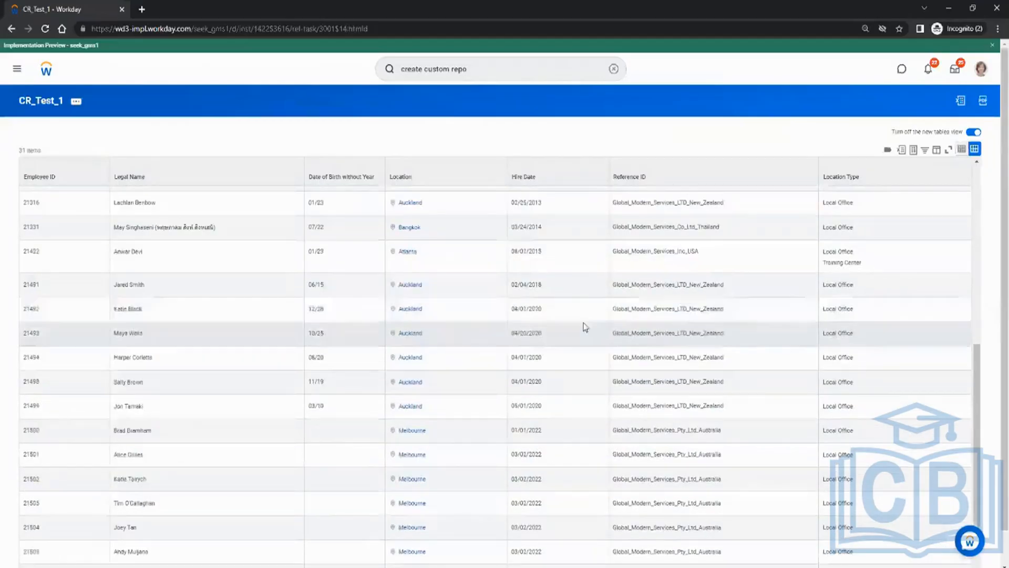
pyautogui.scroll(-1, 655, 357)
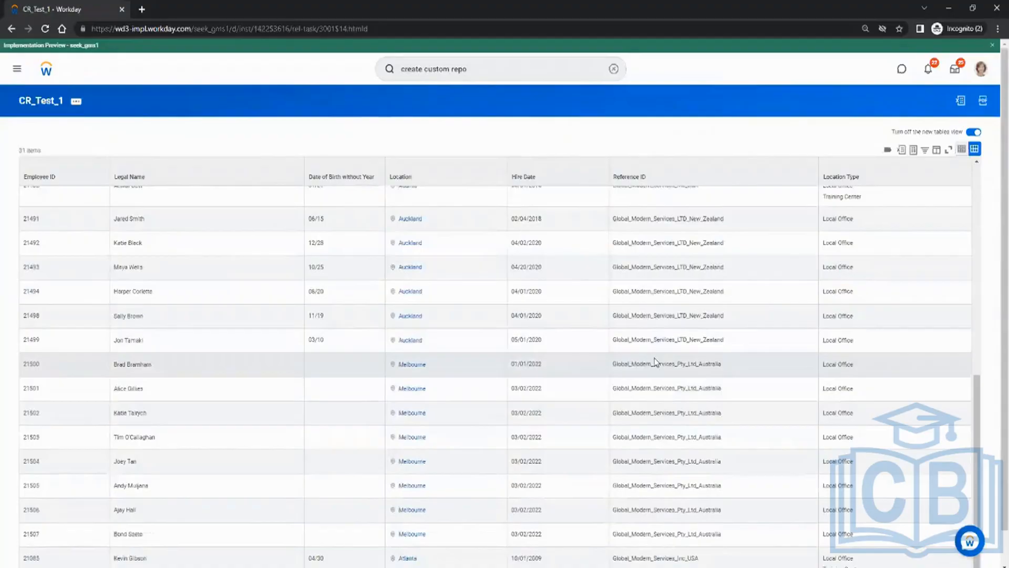
pyautogui.scroll(3, 653, 362)
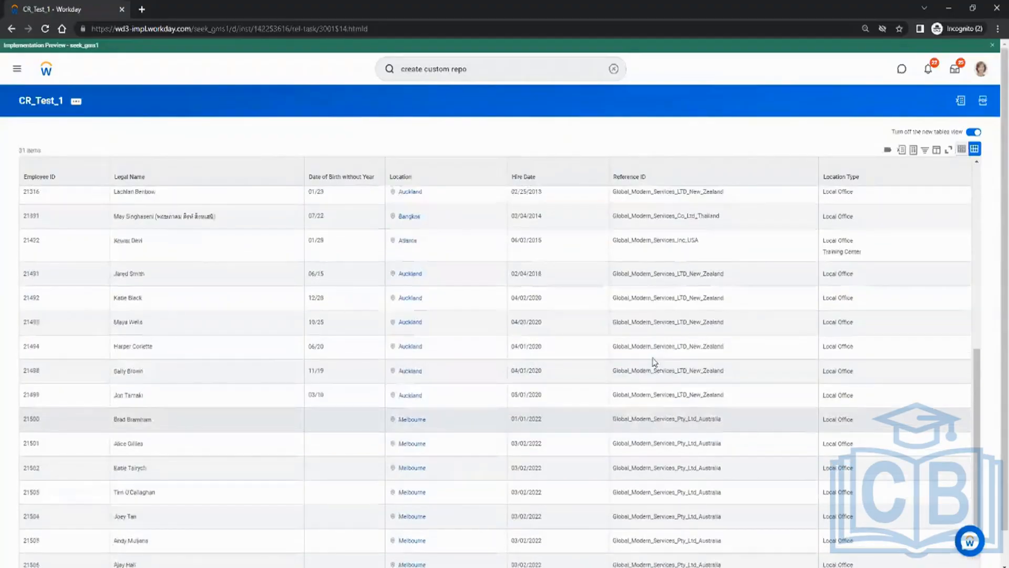
pyautogui.scroll(3, 636, 364)
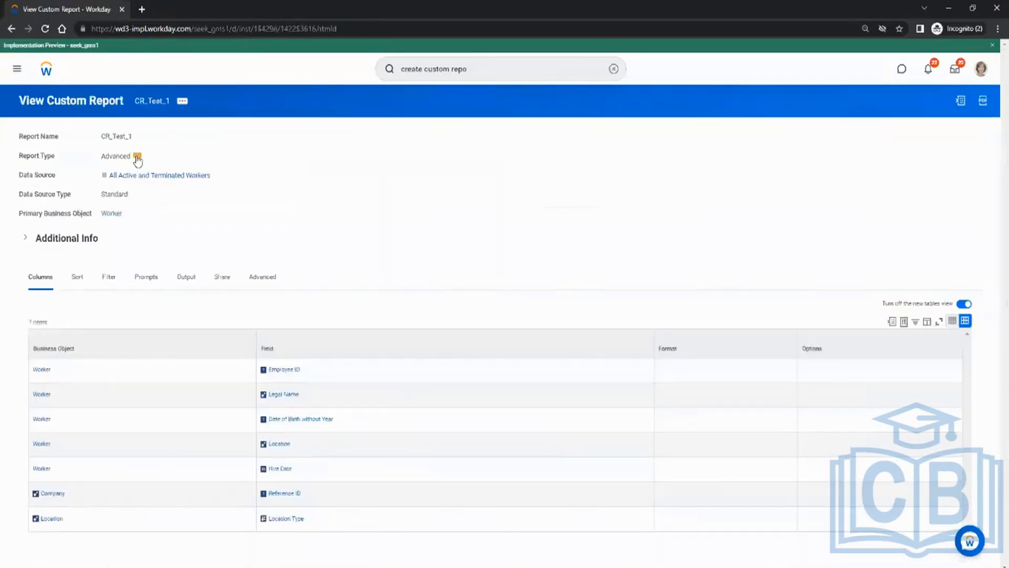
# Edit CR_Test_1 from its related actions and show the Hire Date Or Location filter.
pyautogui.click(182, 101)
pyautogui.moveTo(240, 138)
pyautogui.click(296, 140)
pyautogui.scroll(-3, 315, 220)
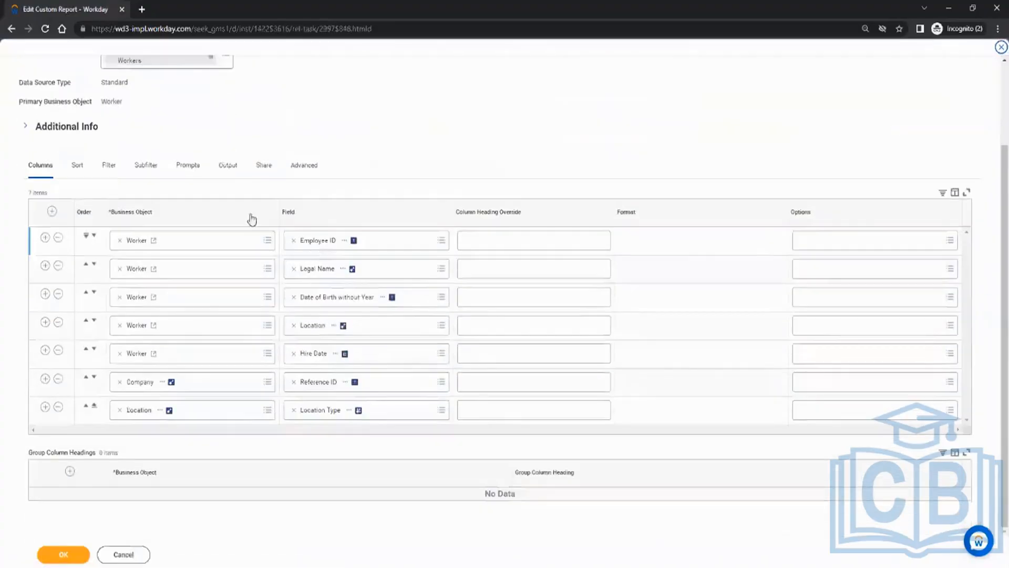
pyautogui.click(107, 167)
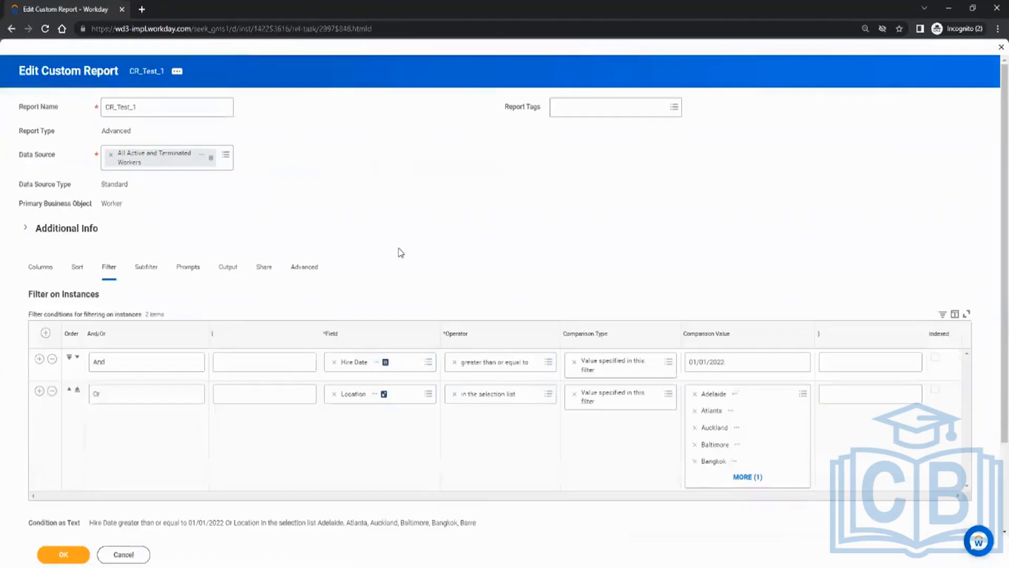
pyautogui.scroll(-2, 399, 248)
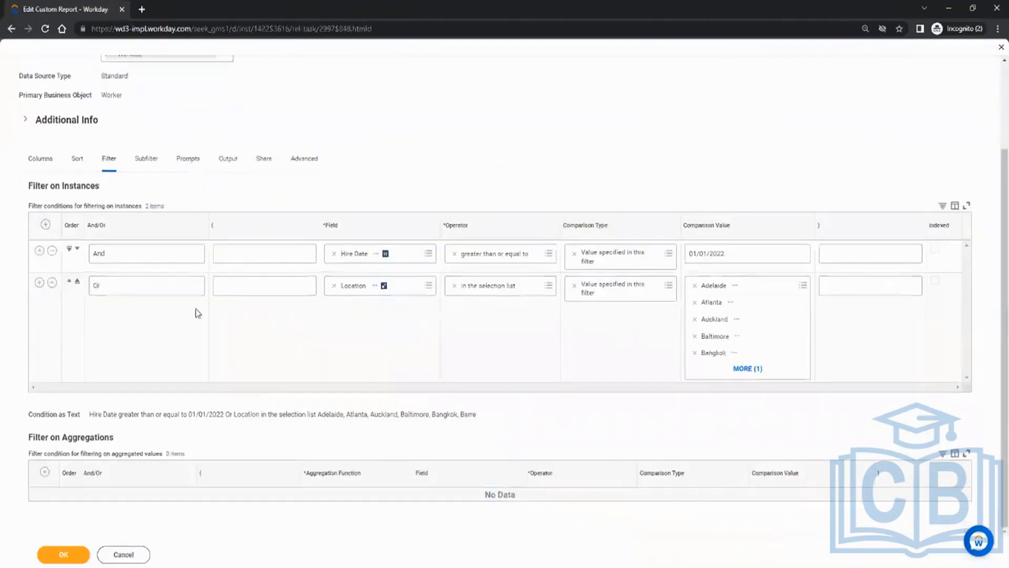
pyautogui.scroll(1, 197, 330)
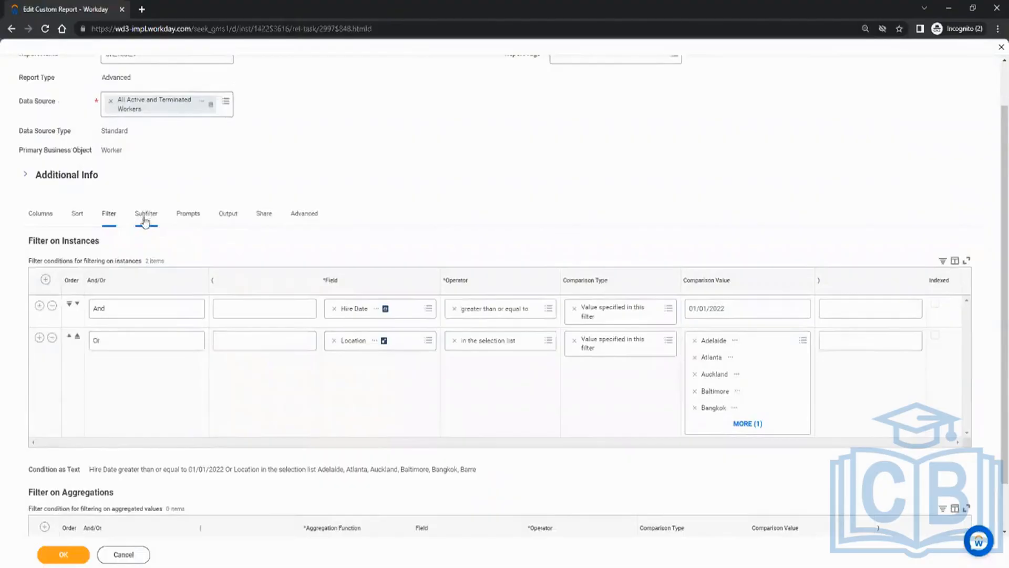
# Show the filter Hire Date ≥ 01/01/2022 Or Location in the six-city list.
pyautogui.click(146, 219)
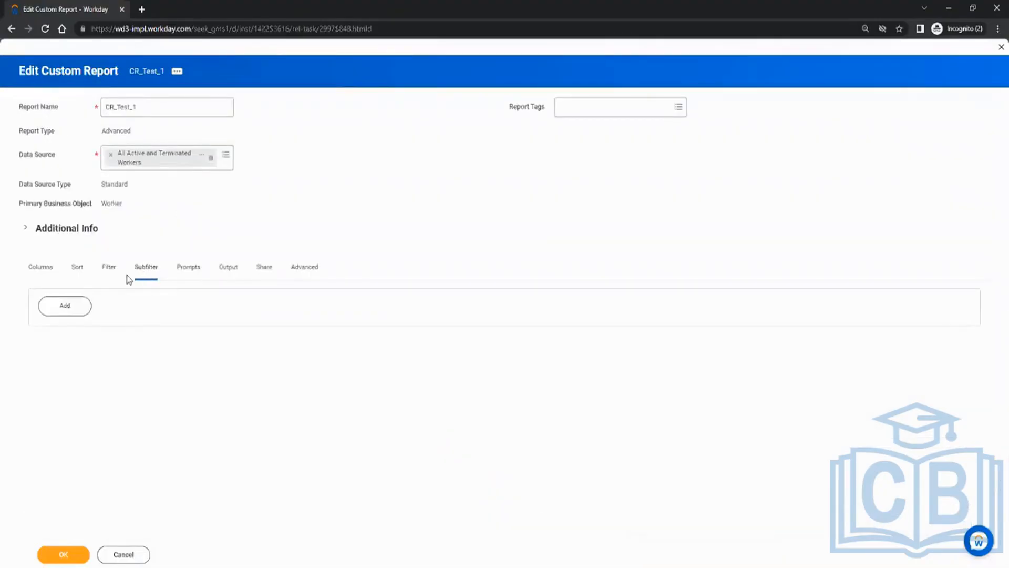
pyautogui.click(112, 277)
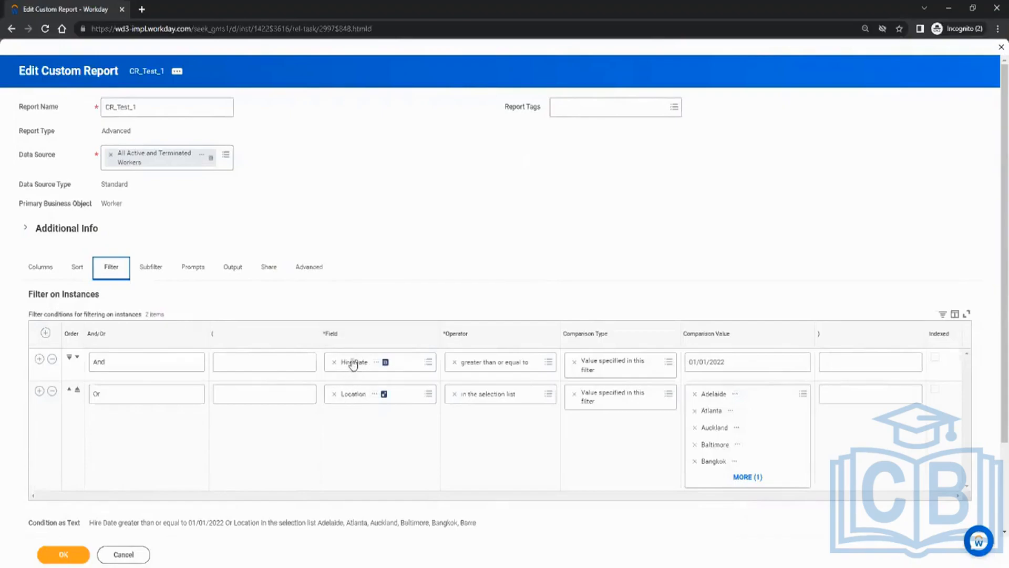
# Point out the Worker business object, then view the empty Subfilter section.
pyautogui.doubleClick(113, 206)
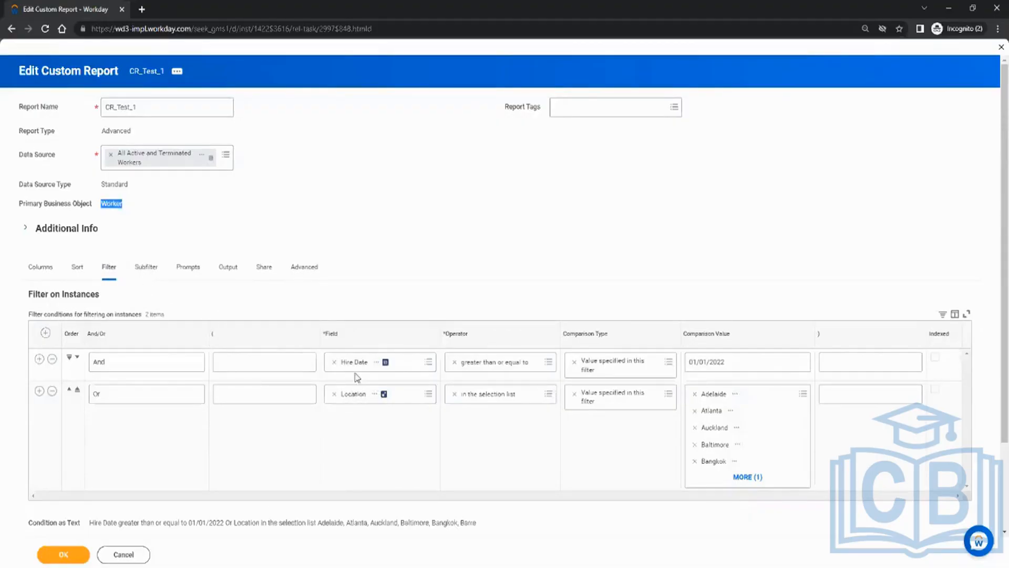
pyautogui.doubleClick(109, 203)
pyautogui.click(150, 269)
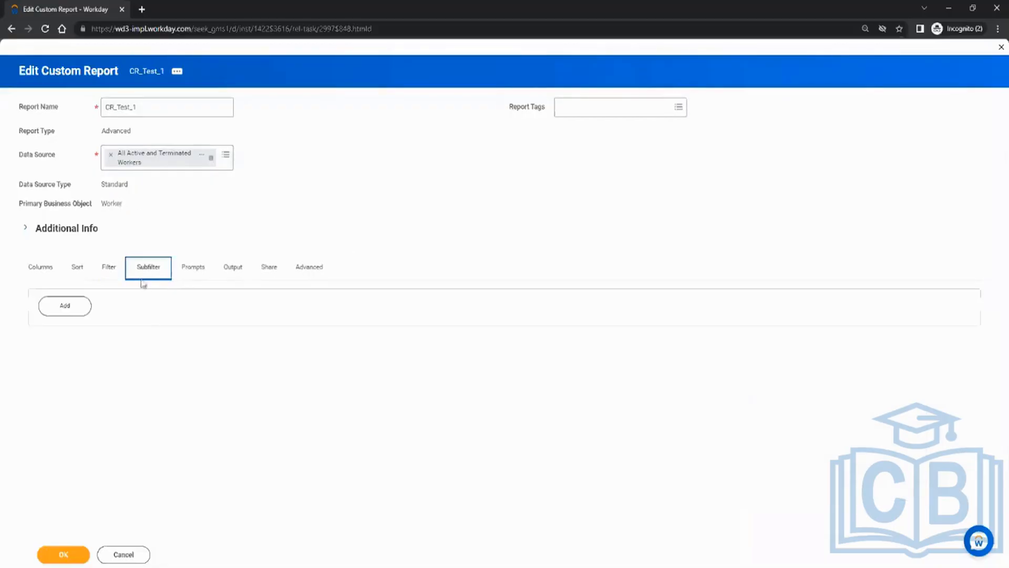
# Add a blank sub-level filter, check the columns, then open its Business Object choices.
pyautogui.click(83, 310)
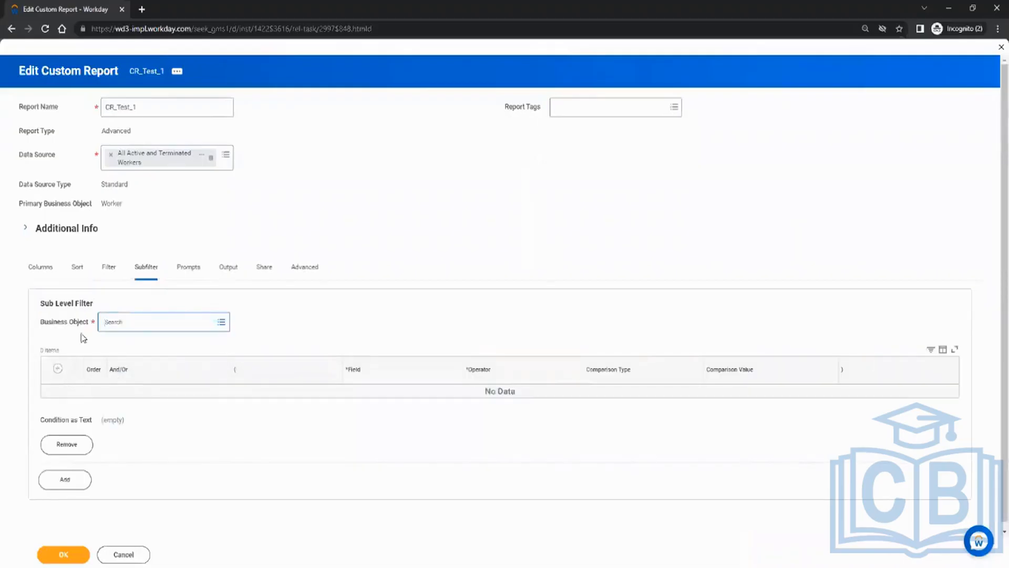
pyautogui.click(42, 267)
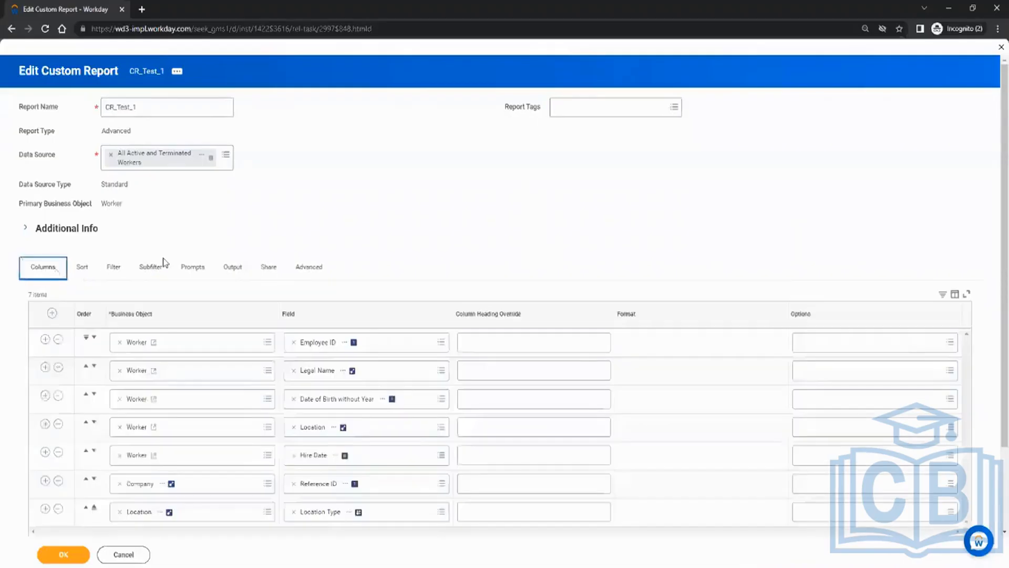
pyautogui.scroll(-1, 163, 388)
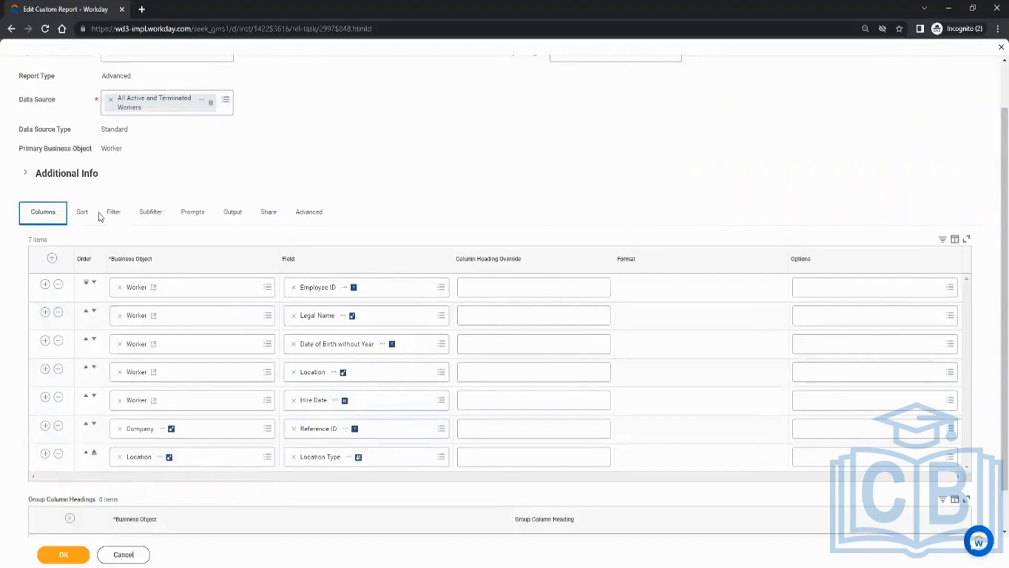
pyautogui.click(151, 212)
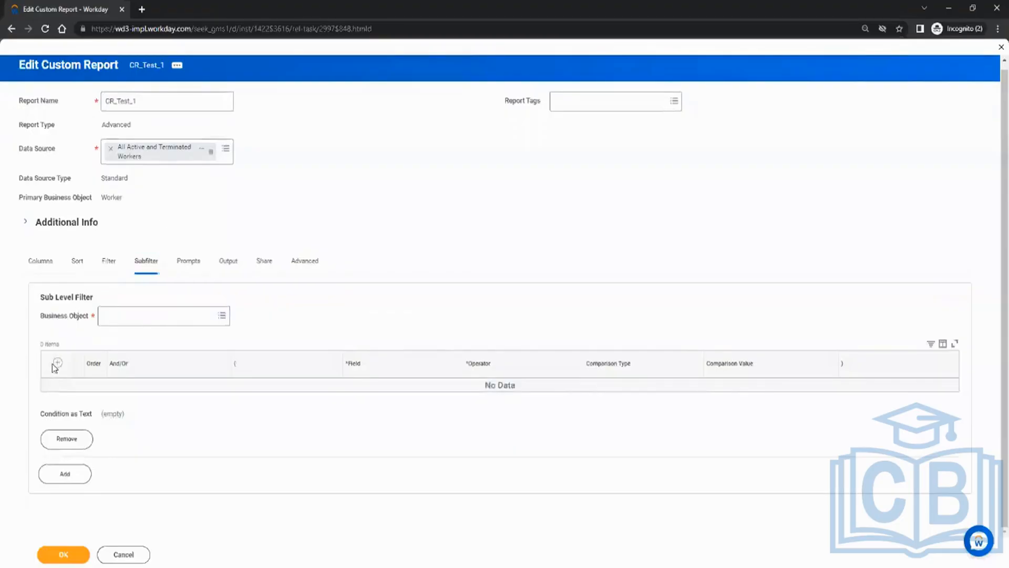
pyautogui.click(121, 314)
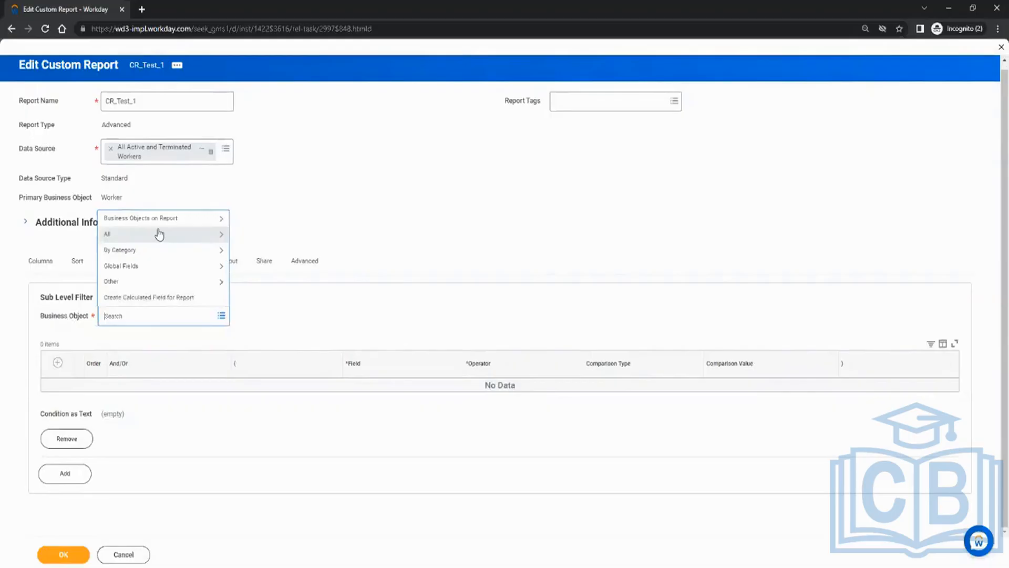
# Choose Company as the subfilter's business object with Reference ID as the condition field.
pyautogui.click(179, 218)
pyautogui.click(153, 284)
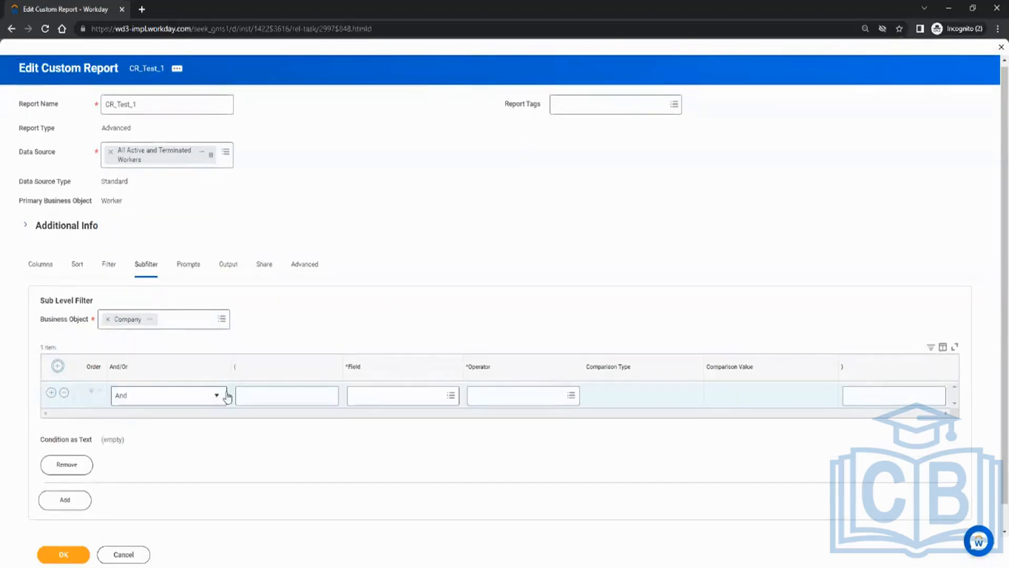
pyautogui.click(434, 395)
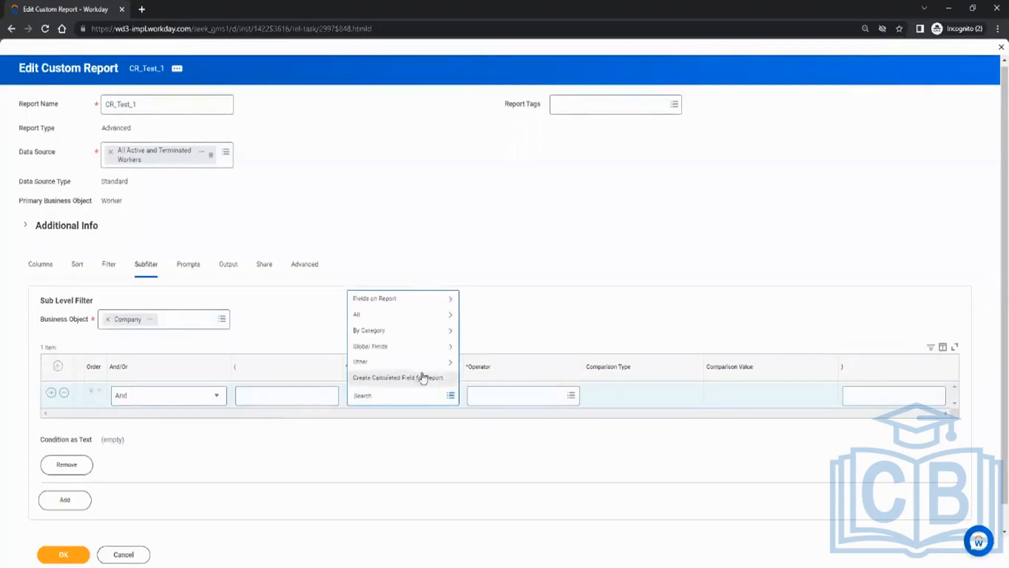
pyautogui.click(417, 315)
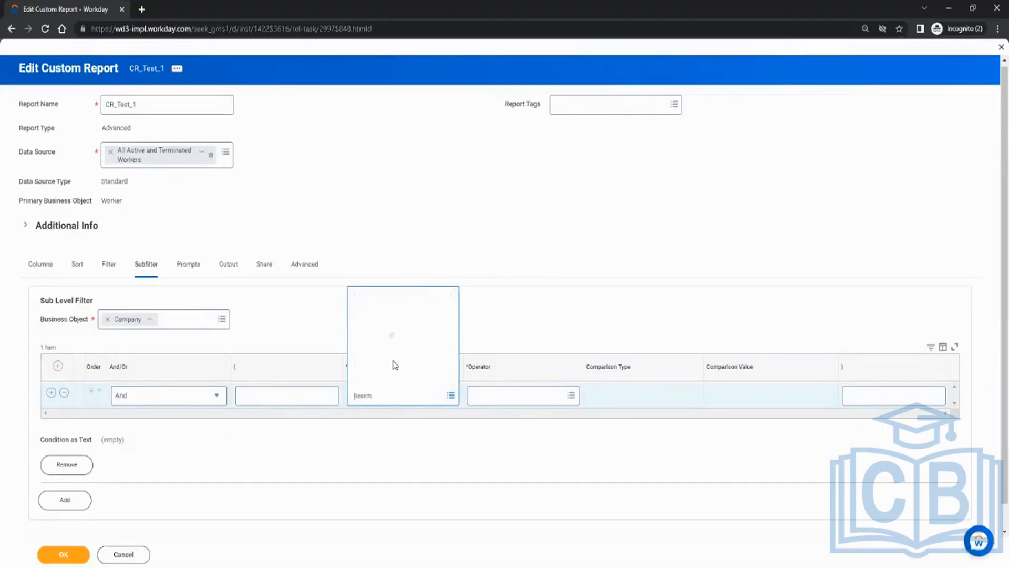
pyautogui.click(378, 298)
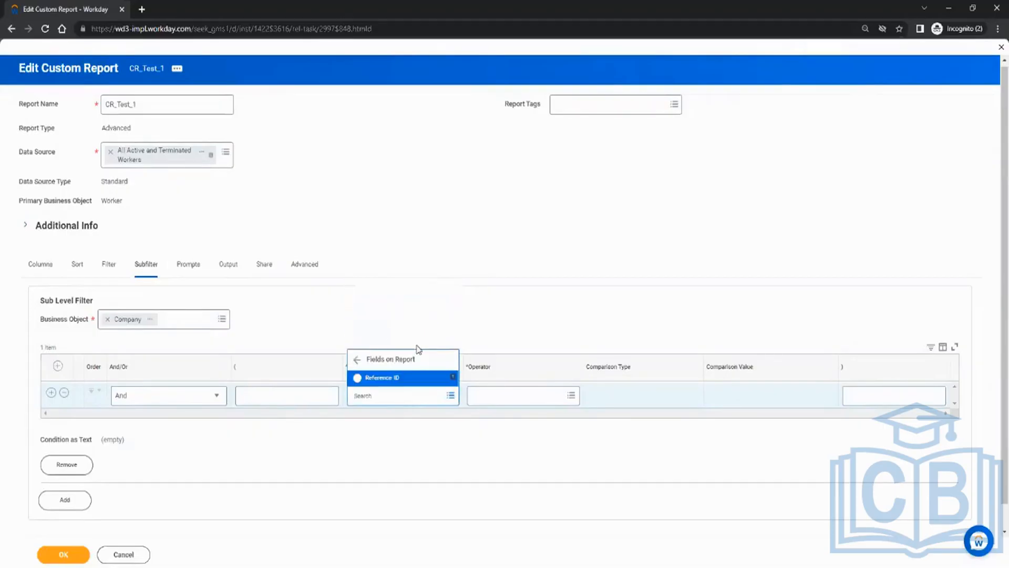
pyautogui.click(399, 377)
# Make the condition 'equal to' 123123 and save the report definition.
pyautogui.click(497, 396)
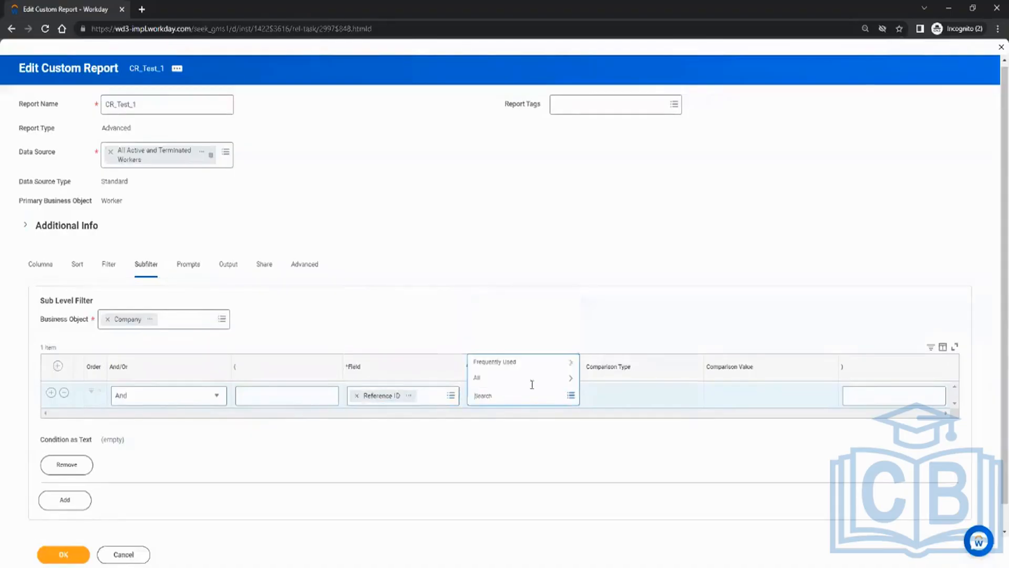
pyautogui.click(520, 363)
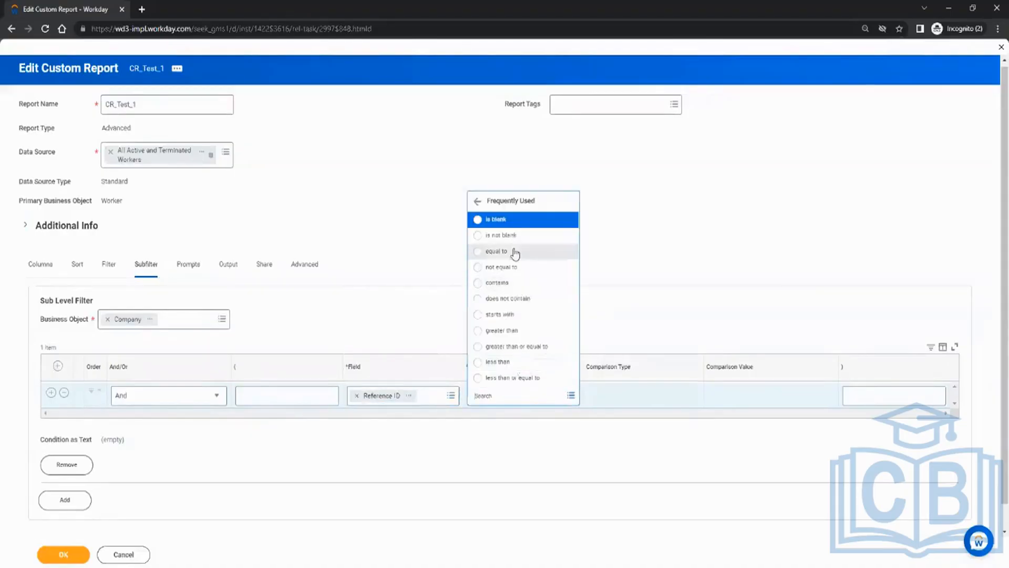
pyautogui.click(515, 252)
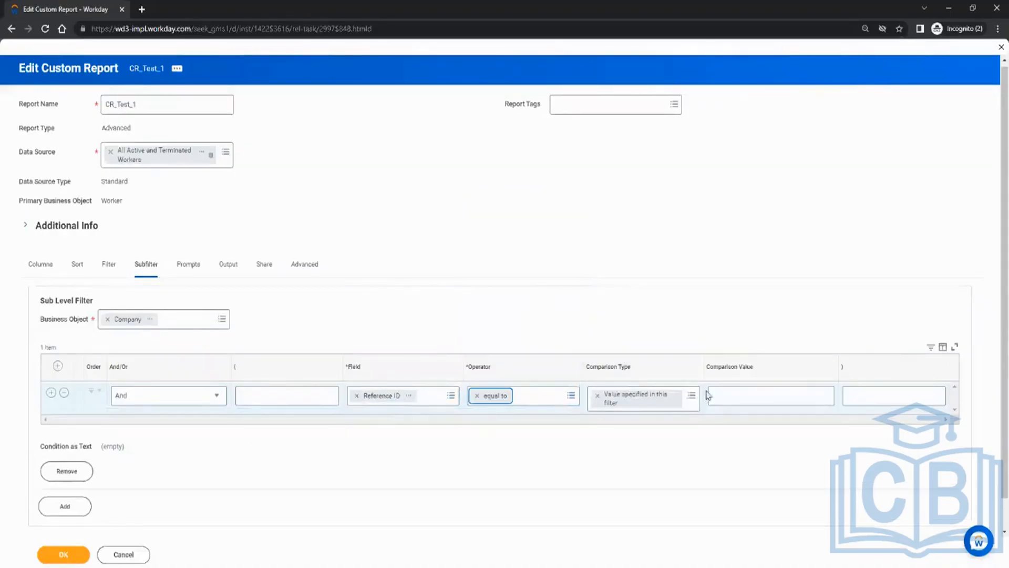
pyautogui.click(726, 399)
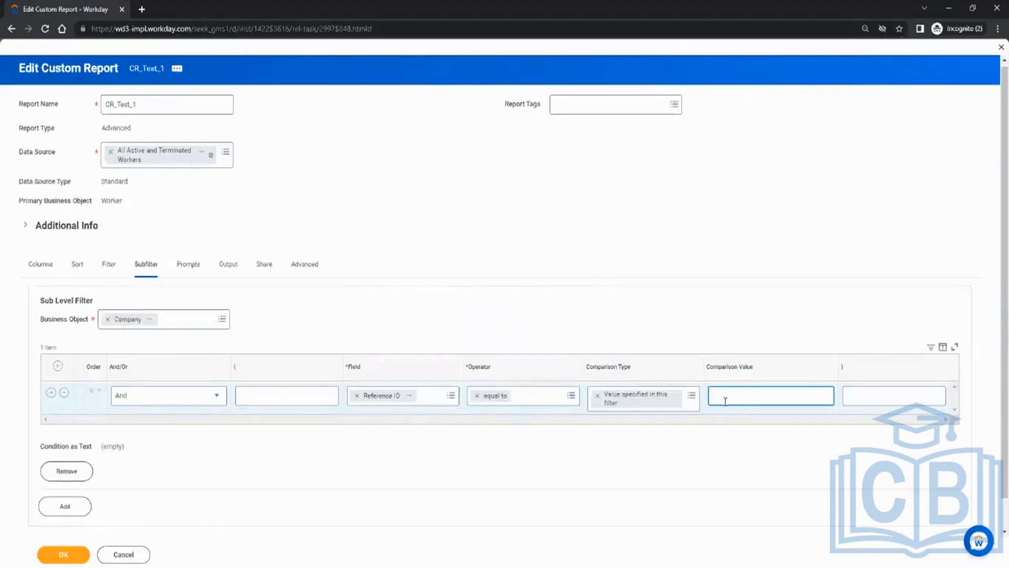
pyautogui.write('123123')
pyautogui.click(63, 555)
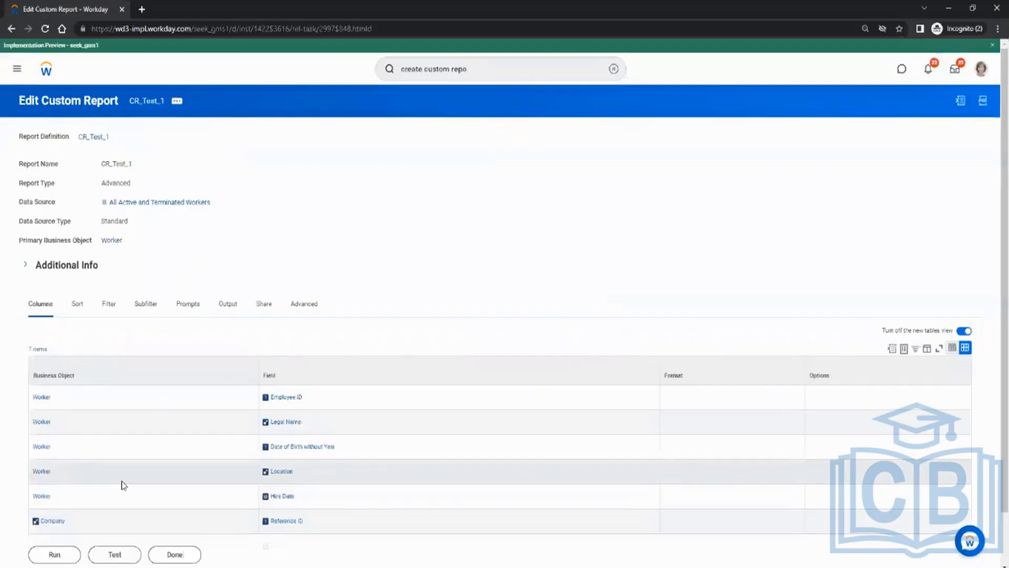
# Run CR_Test_1, then reopen its definition with Edit from the related actions.
pyautogui.click(55, 556)
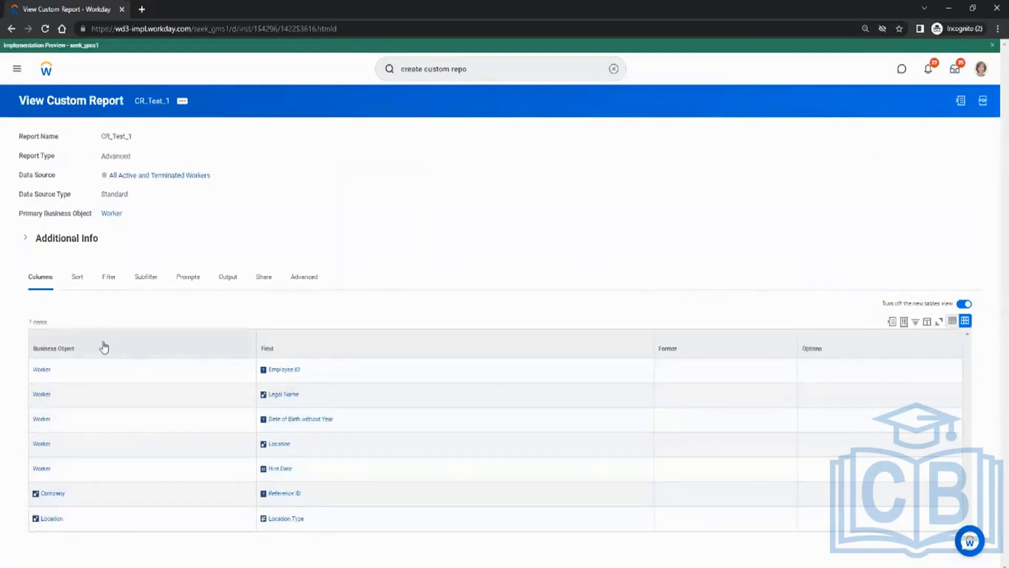
pyautogui.click(183, 101)
pyautogui.click(298, 129)
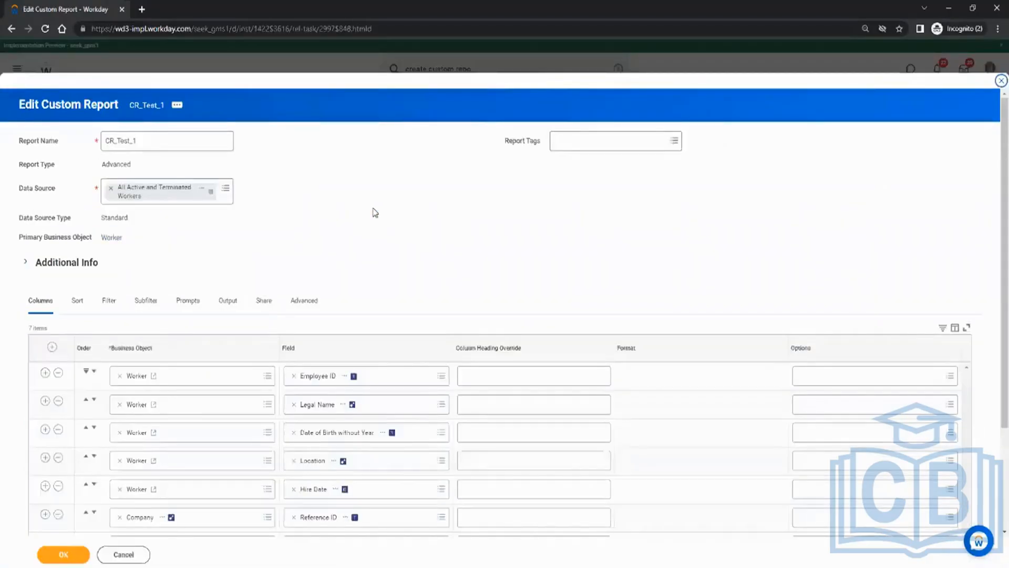
# Add a second sub-level filter on Location, then remove it again.
pyautogui.scroll(-3, 375, 212)
pyautogui.click(146, 165)
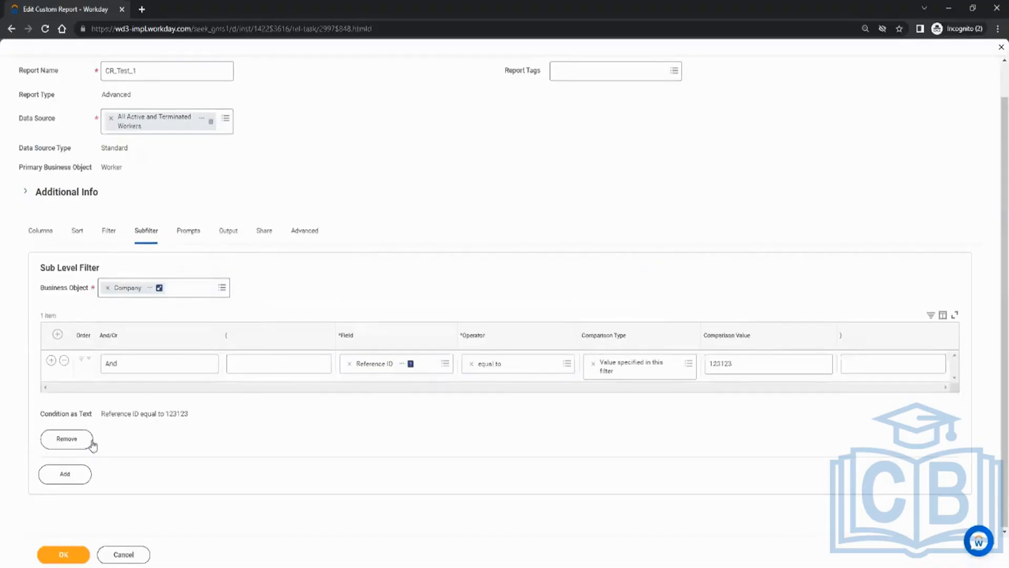
pyautogui.click(65, 473)
pyautogui.scroll(-3, 213, 392)
pyautogui.click(162, 327)
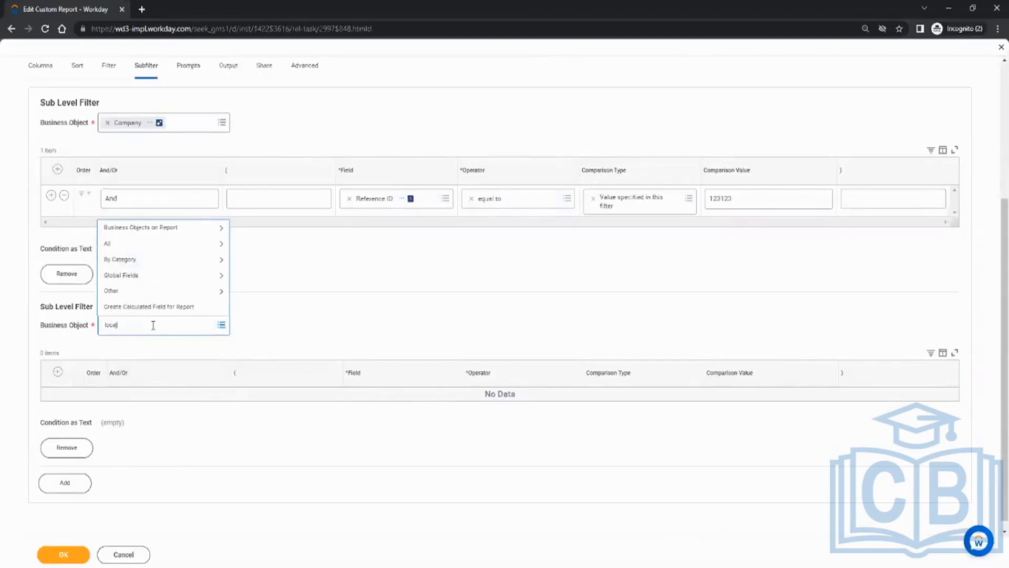
pyautogui.press('Return')
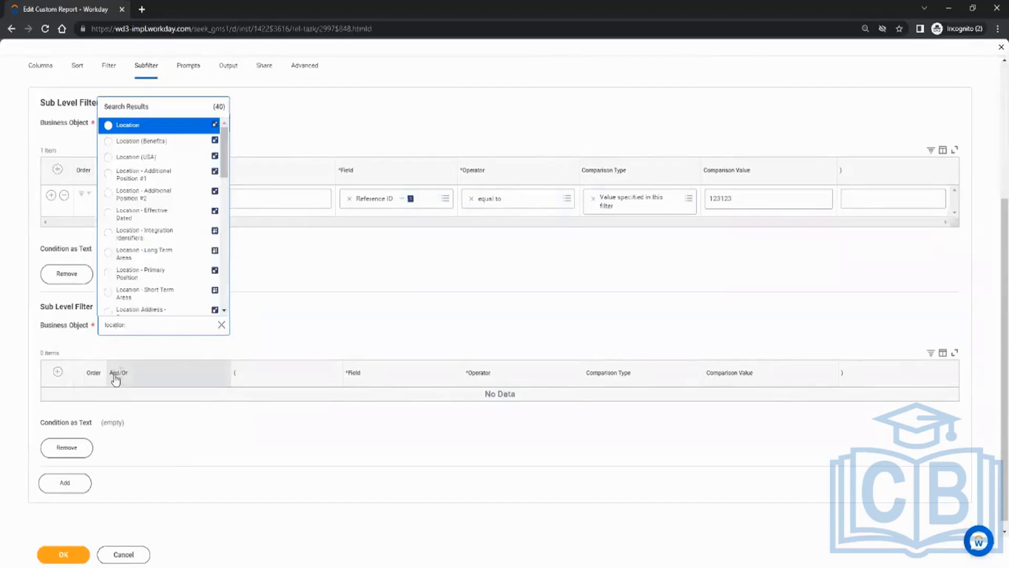
pyautogui.click(159, 128)
pyautogui.click(74, 435)
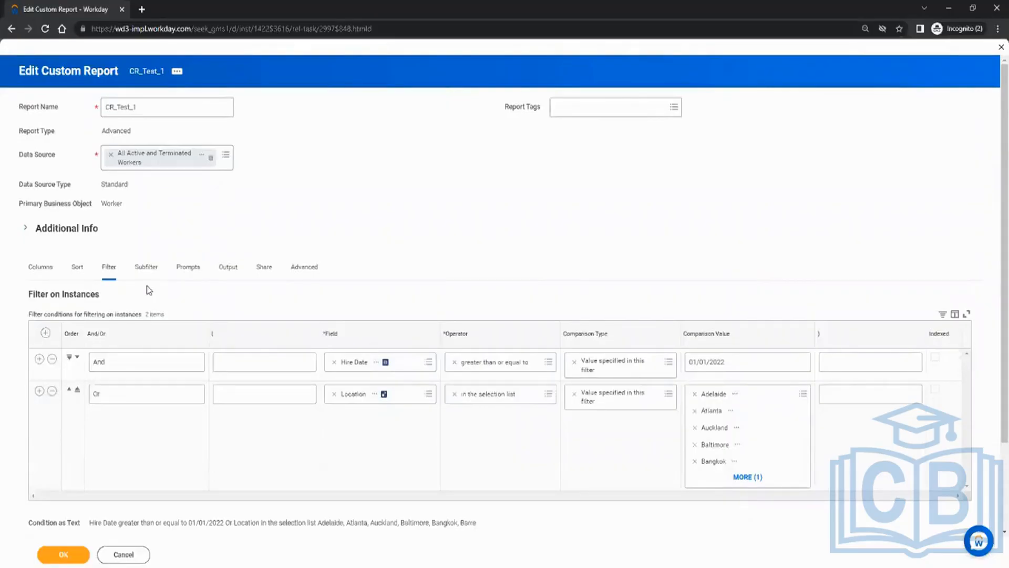
# Move through the Filter and Output tabs to the Share tab's don't-share setting.
pyautogui.click(113, 264)
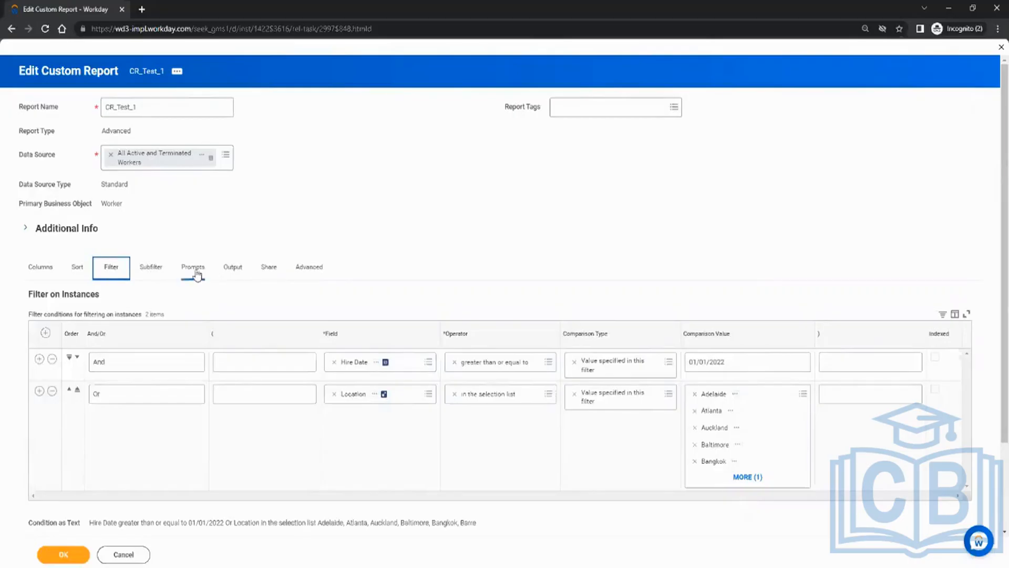
pyautogui.click(227, 271)
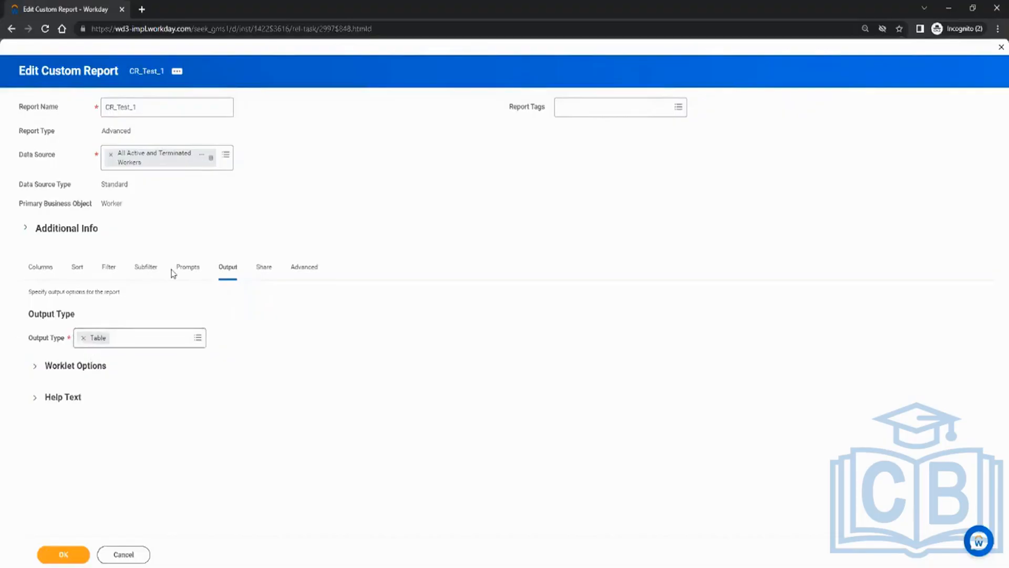
pyautogui.click(267, 279)
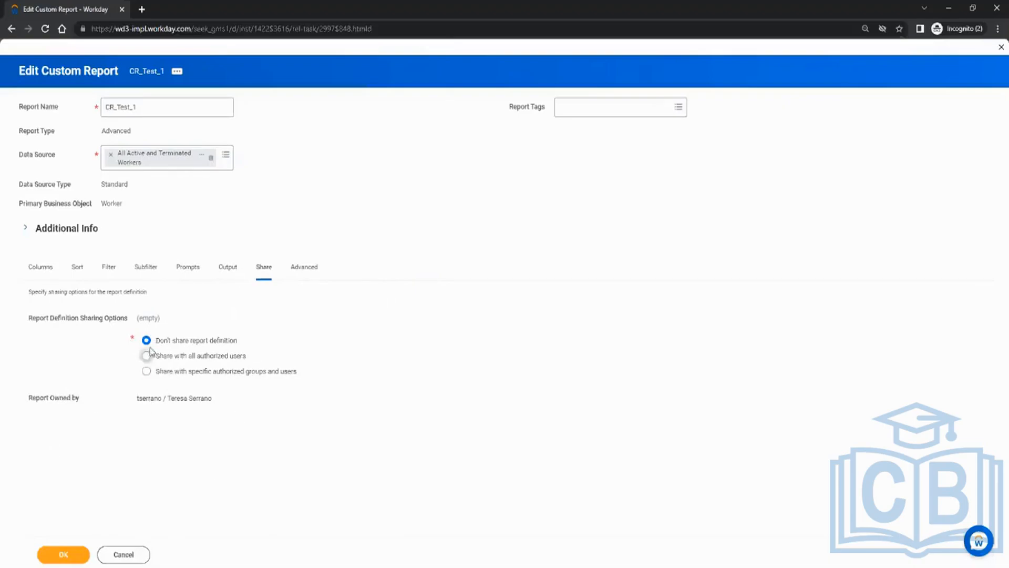
# Set the report definition to 'Share with all authorized users' and recheck the Share tab.
pyautogui.moveTo(239, 341); pyautogui.dragTo(170, 344)
pyautogui.click(255, 346)
pyautogui.moveTo(142, 398); pyautogui.dragTo(253, 403)
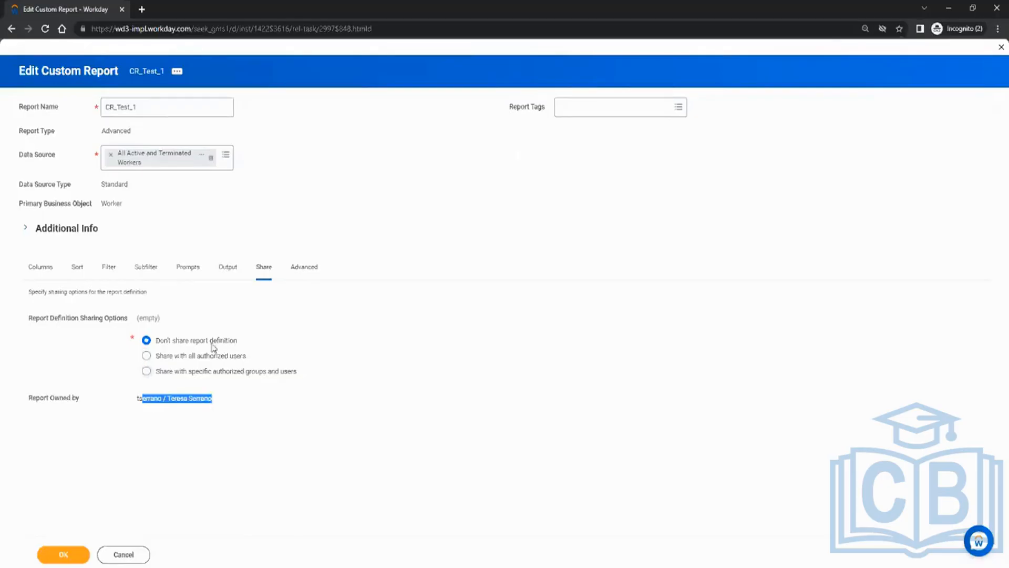
pyautogui.moveTo(179, 340); pyautogui.dragTo(268, 341)
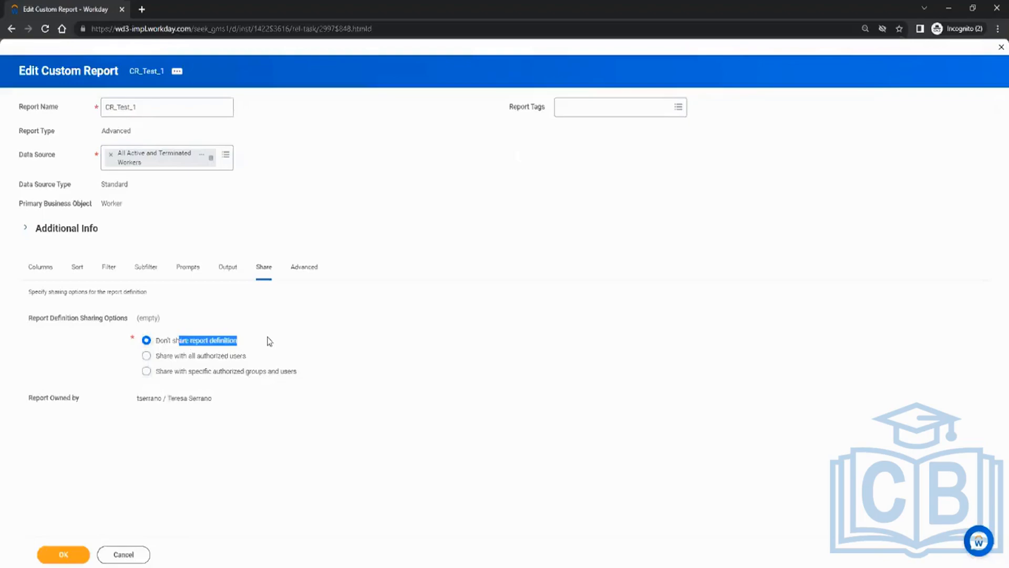
pyautogui.click(316, 340)
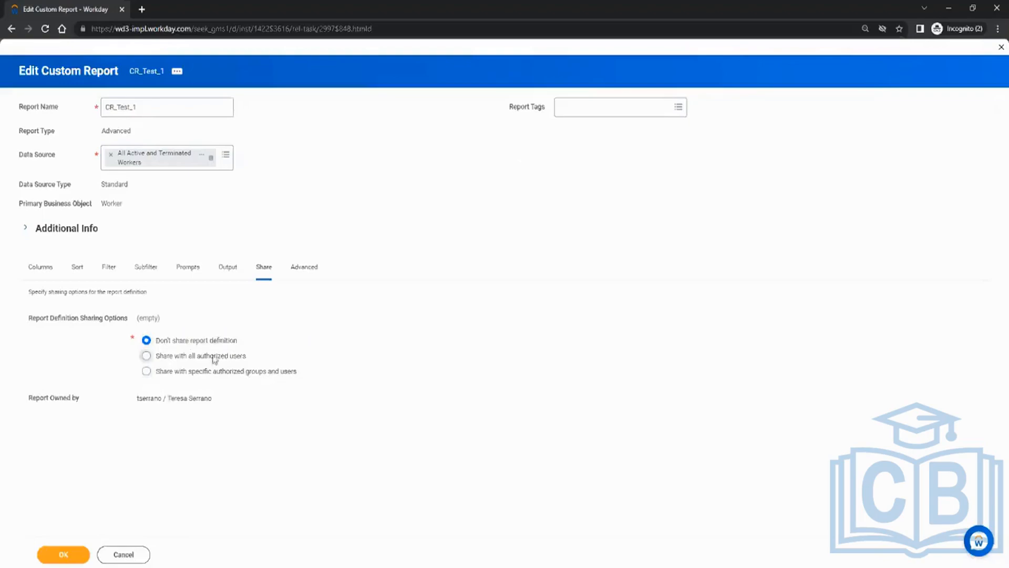
pyautogui.click(146, 355)
pyautogui.click(42, 273)
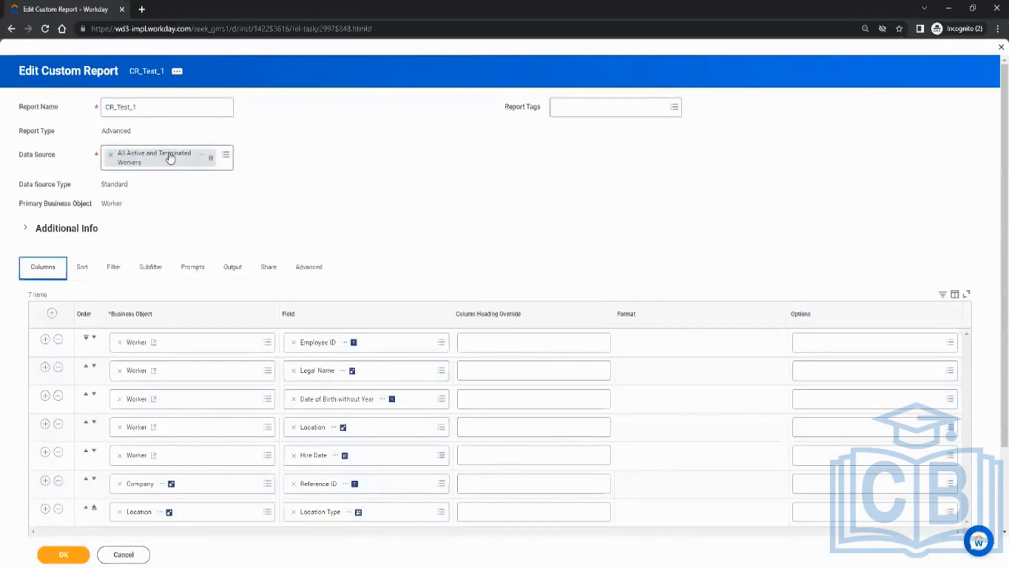
pyautogui.click(268, 269)
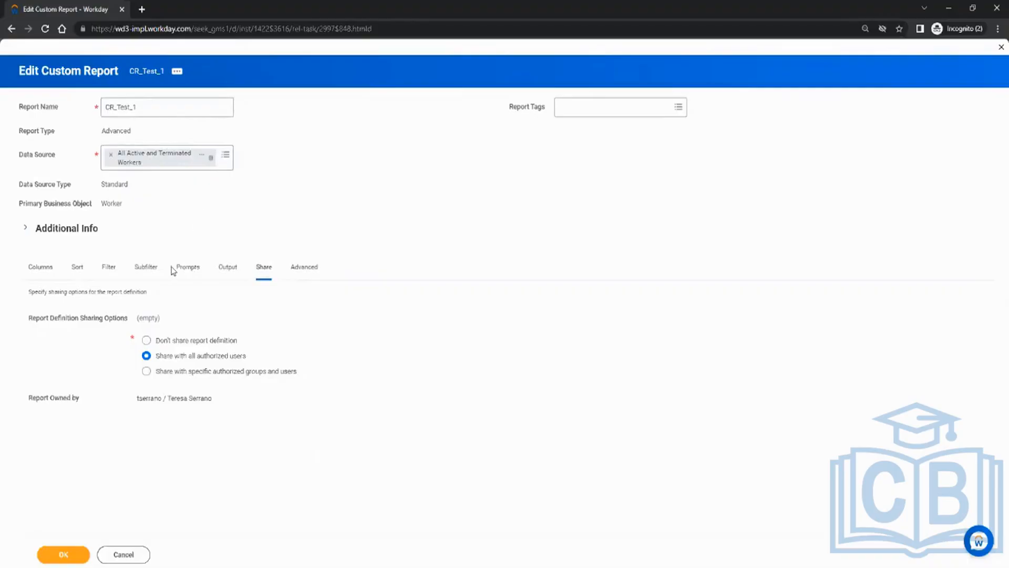
# Try the specific groups and users sharing option, browse authorized users, then revert to all users.
pyautogui.click(179, 371)
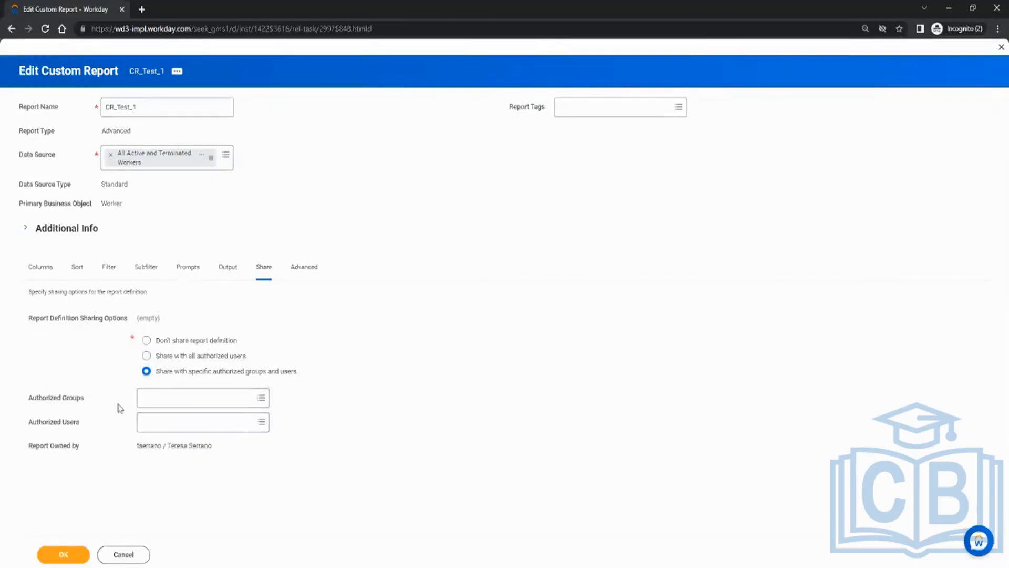
pyautogui.click(152, 399)
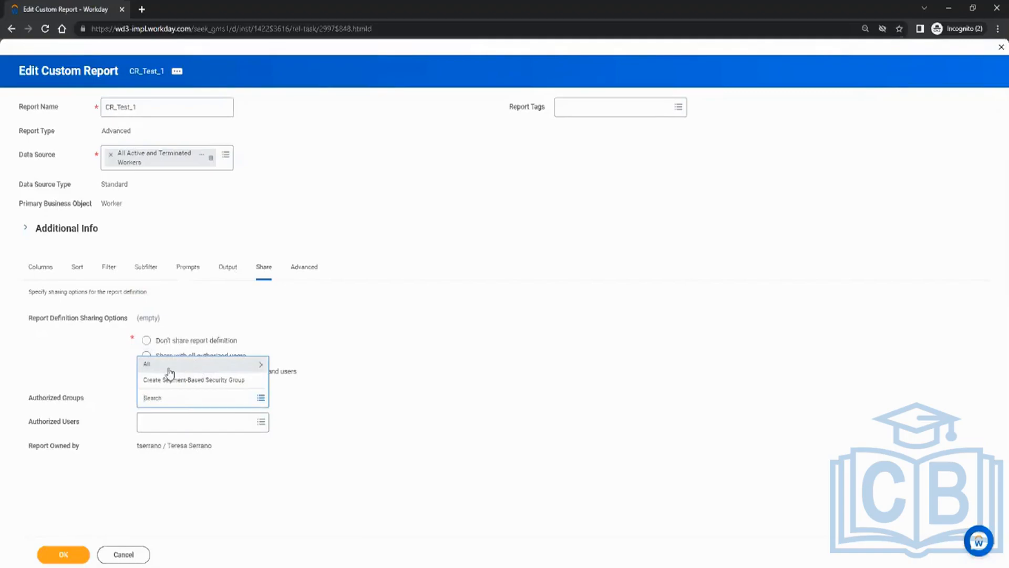
pyautogui.click(90, 368)
pyautogui.click(162, 425)
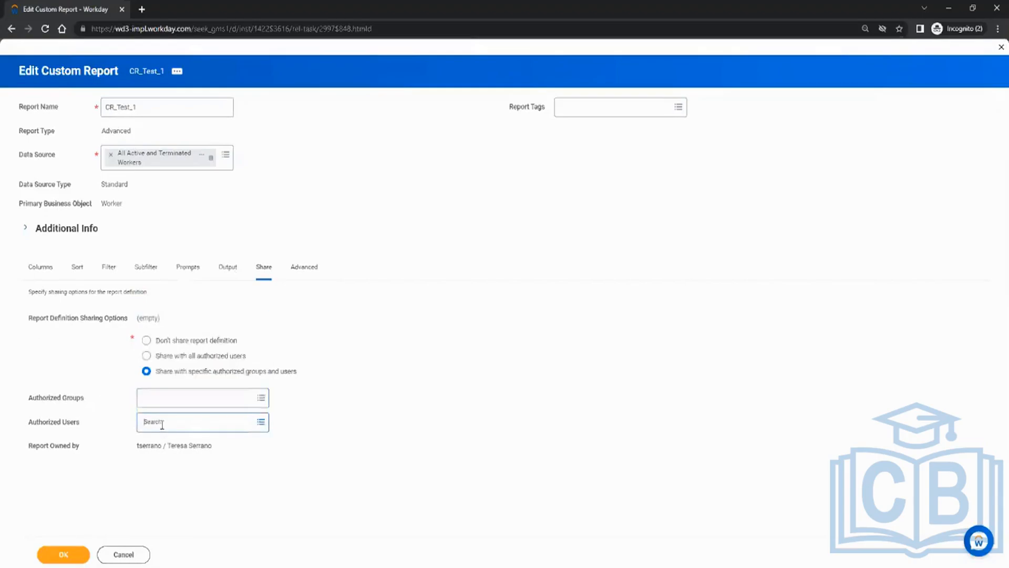
pyautogui.click(72, 372)
pyautogui.click(200, 357)
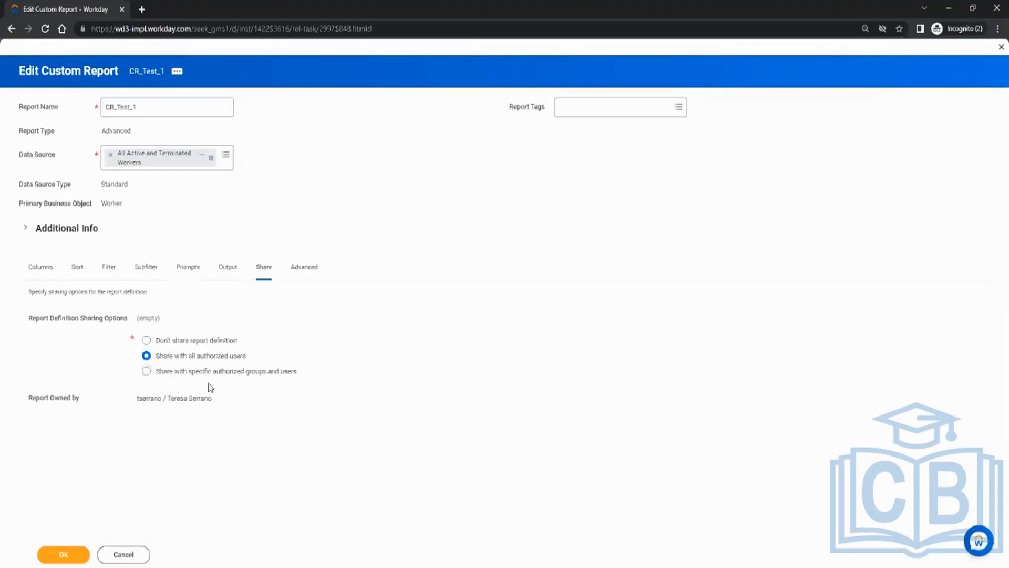
# Share the definition with specific users, adding the searched-for person as the sole authorized user.
pyautogui.click(201, 371)
pyautogui.click(176, 423)
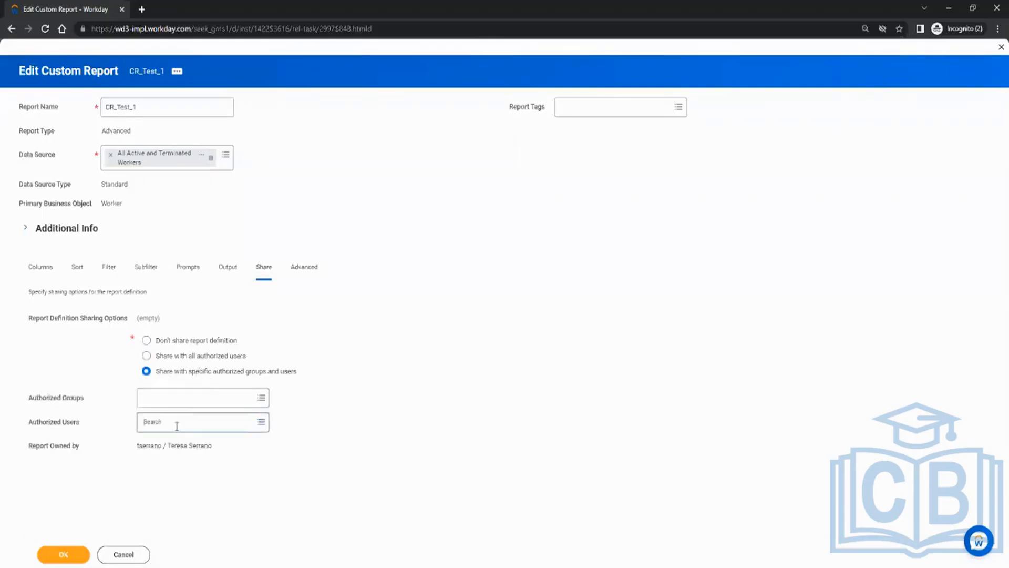
pyautogui.write('logan')
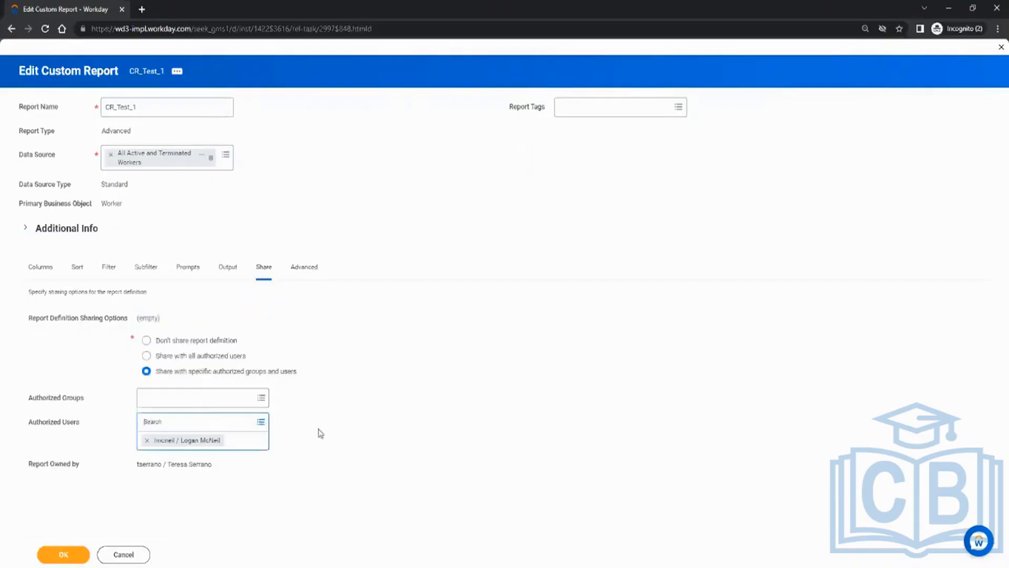
pyautogui.click(414, 428)
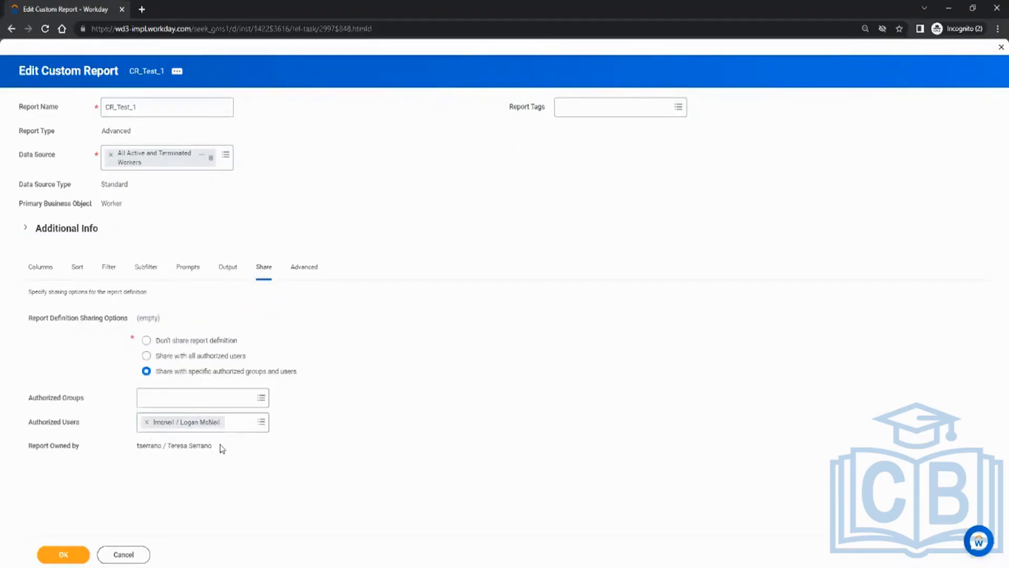
pyautogui.moveTo(220, 448); pyautogui.dragTo(150, 436)
pyautogui.click(173, 421)
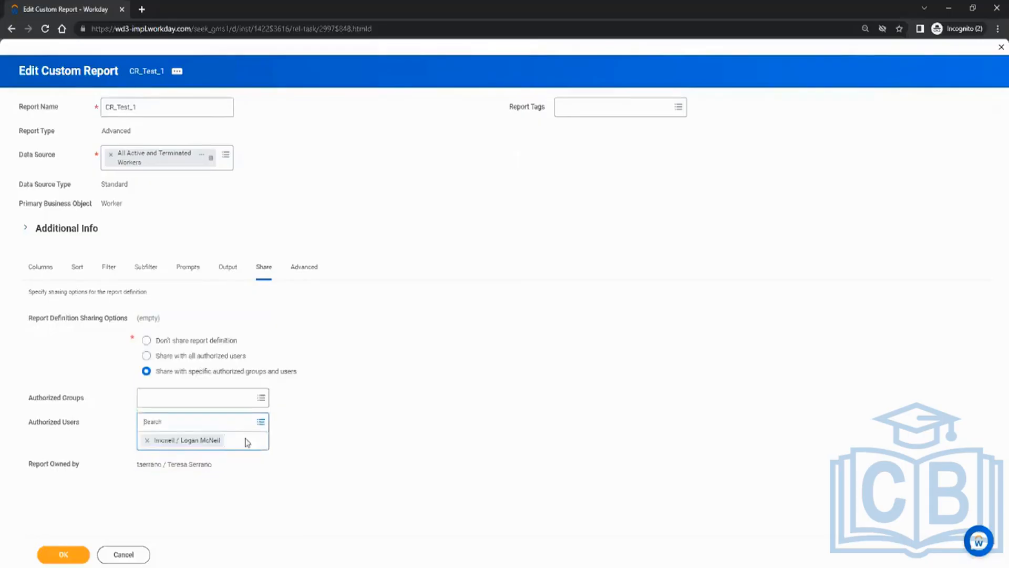
pyautogui.click(461, 413)
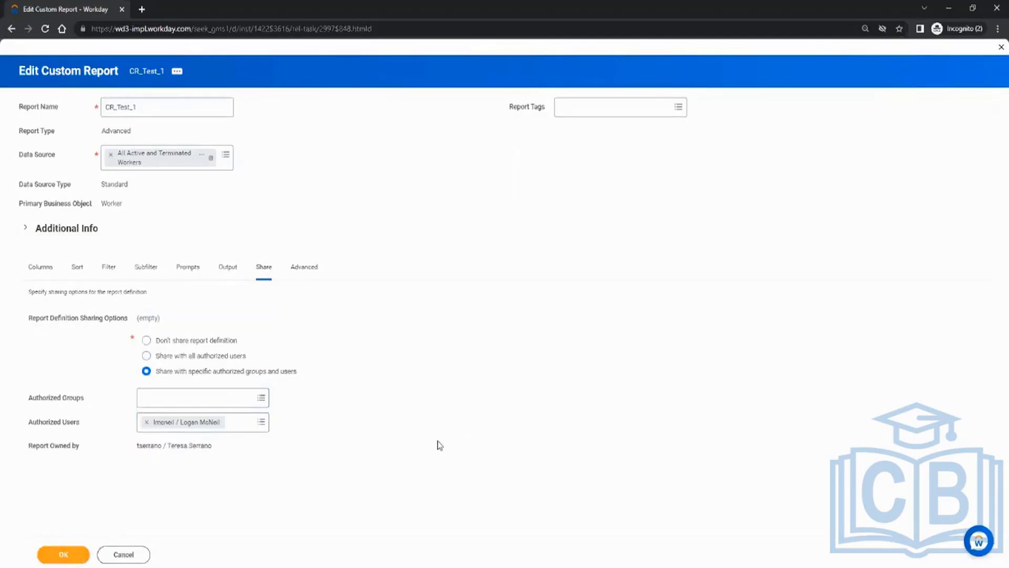
# Open the Advanced tab and review its performance, view and Enable As Web Service options.
pyautogui.click(305, 268)
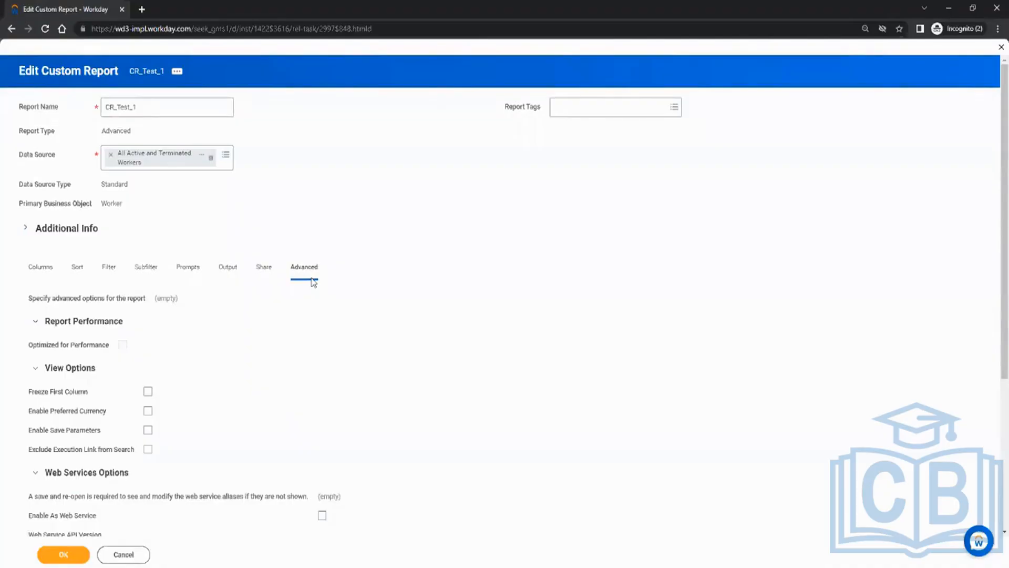
pyautogui.scroll(-3, 284, 291)
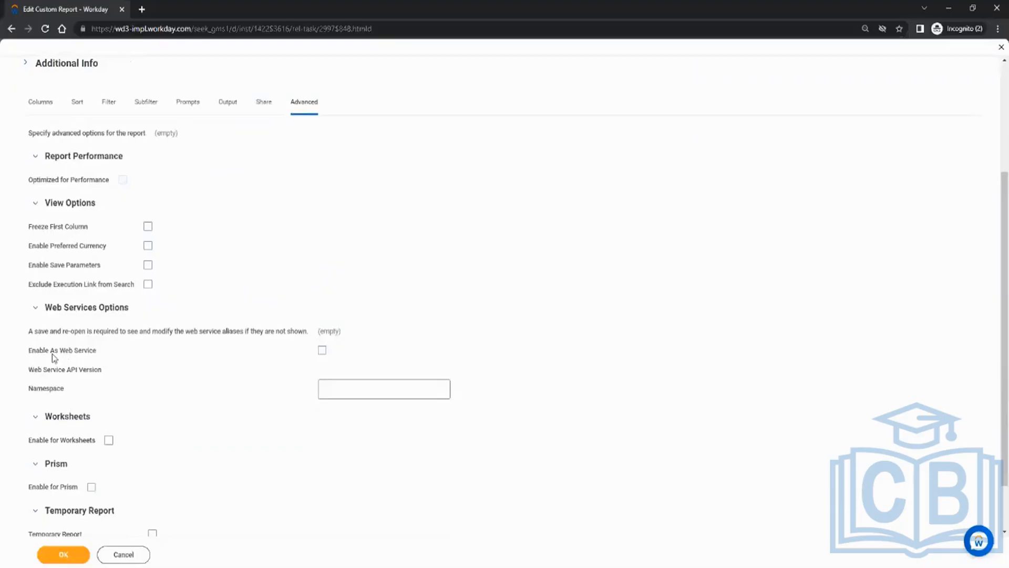
pyautogui.moveTo(30, 356); pyautogui.dragTo(97, 355)
pyautogui.click(203, 364)
pyautogui.scroll(-1, 157, 389)
pyautogui.scroll(4, 160, 367)
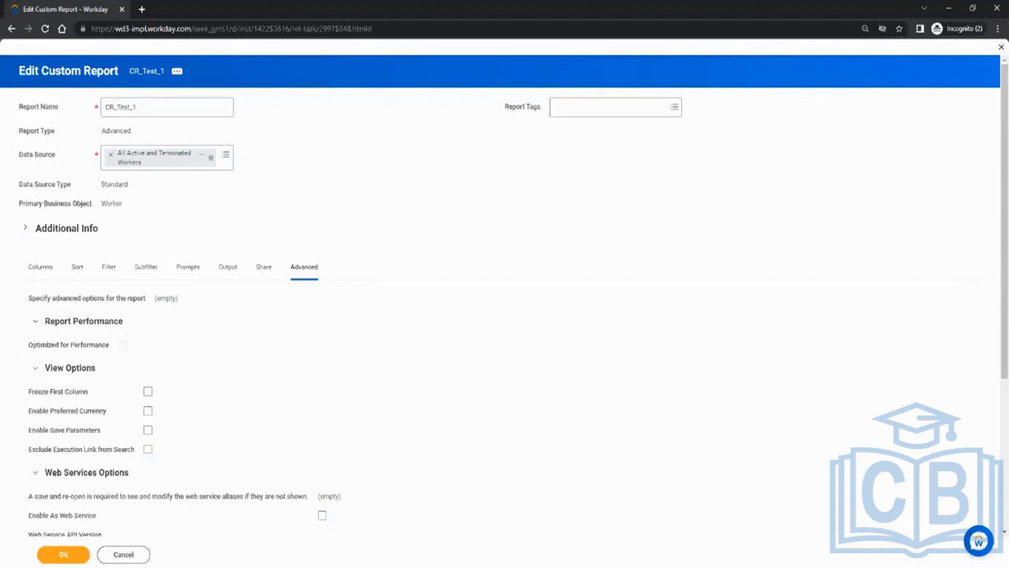
# Check Enable As Web Service, keeping API version v39.0 and the generated CR_Test_1 namespace.
pyautogui.click(323, 515)
pyautogui.scroll(-5, 376, 413)
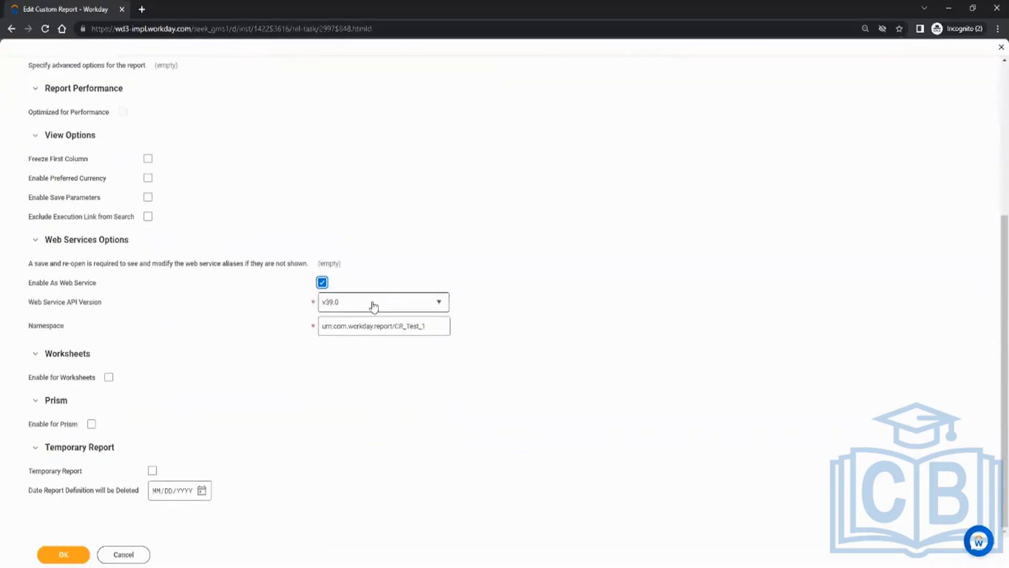
pyautogui.moveTo(357, 306)
# Attempt the save, read the missing Company group heading error, and return to the Columns tab.
pyautogui.click(65, 556)
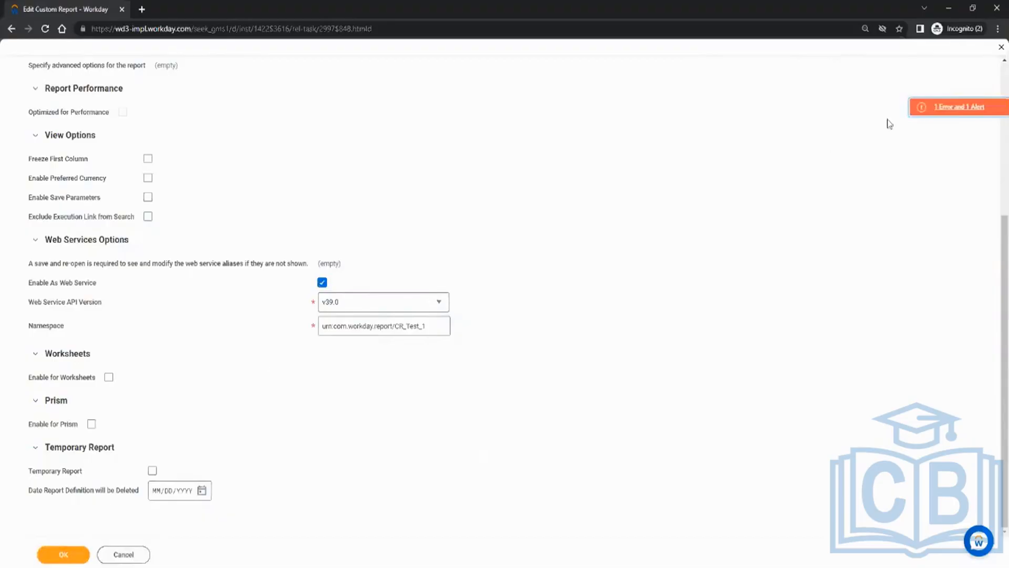
pyautogui.click(938, 108)
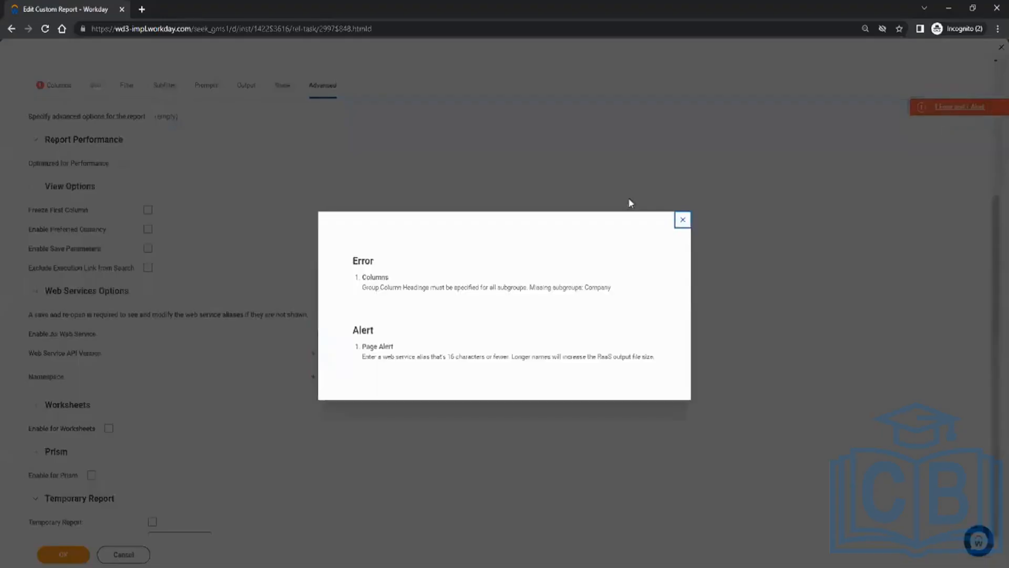
pyautogui.click(683, 220)
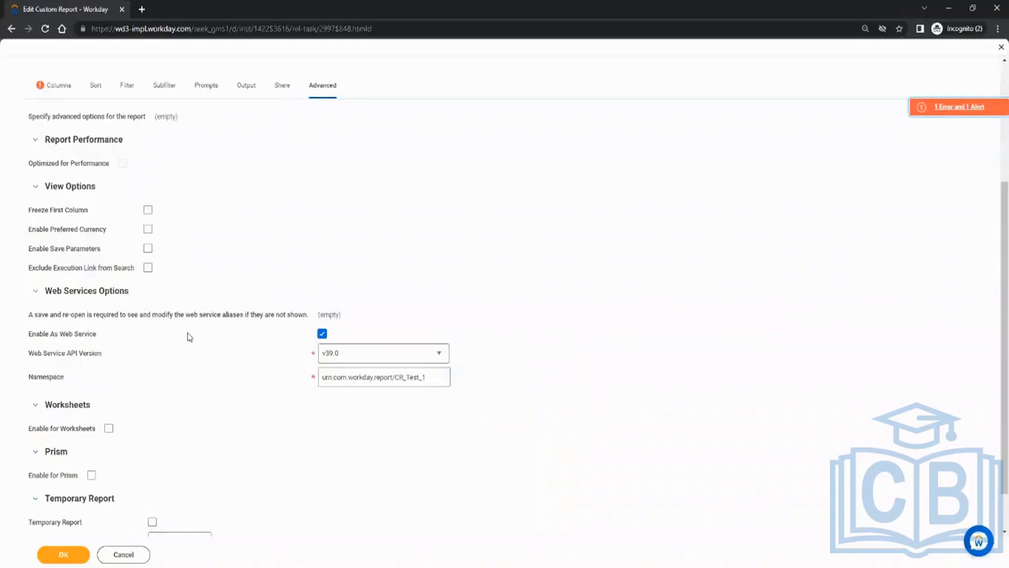
pyautogui.click(58, 85)
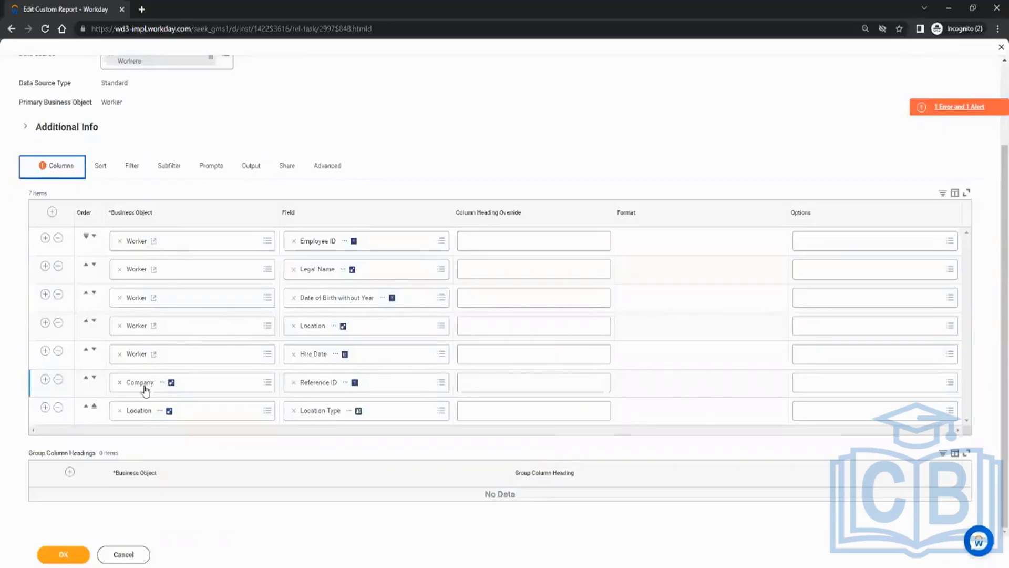
# Add two group column headings with the Company and Location business objects.
pyautogui.click(70, 472)
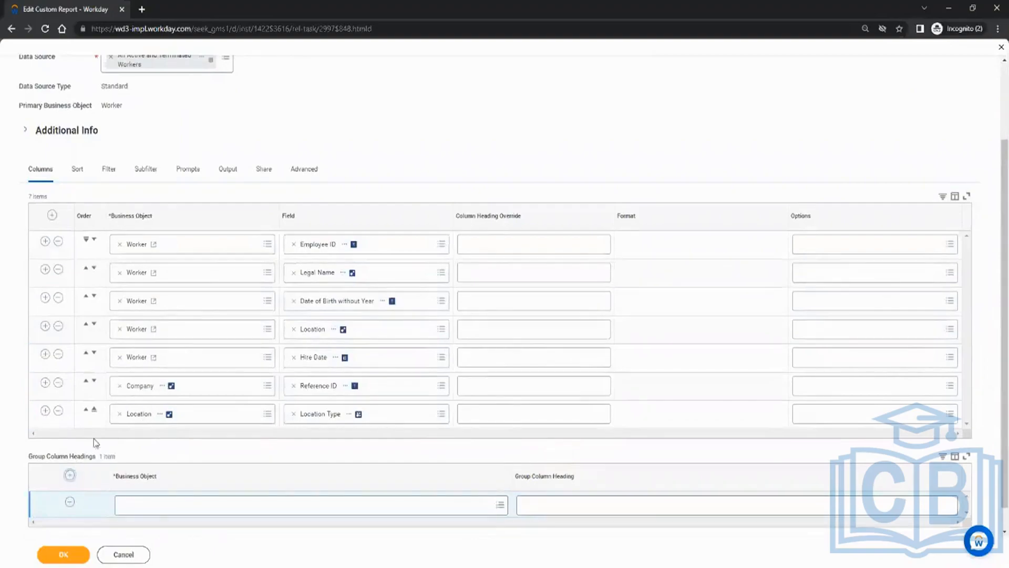
pyautogui.click(180, 506)
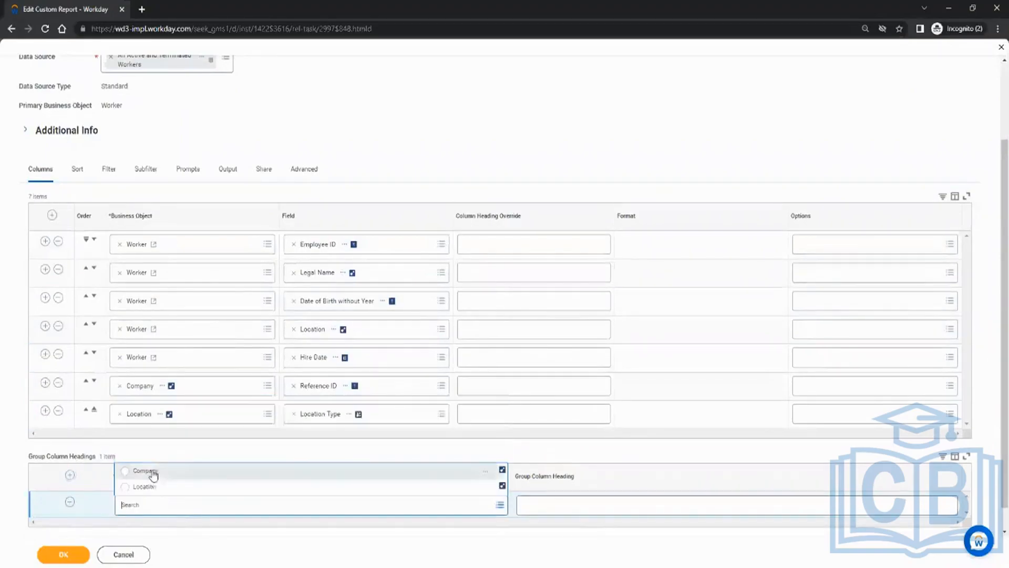
pyautogui.click(150, 473)
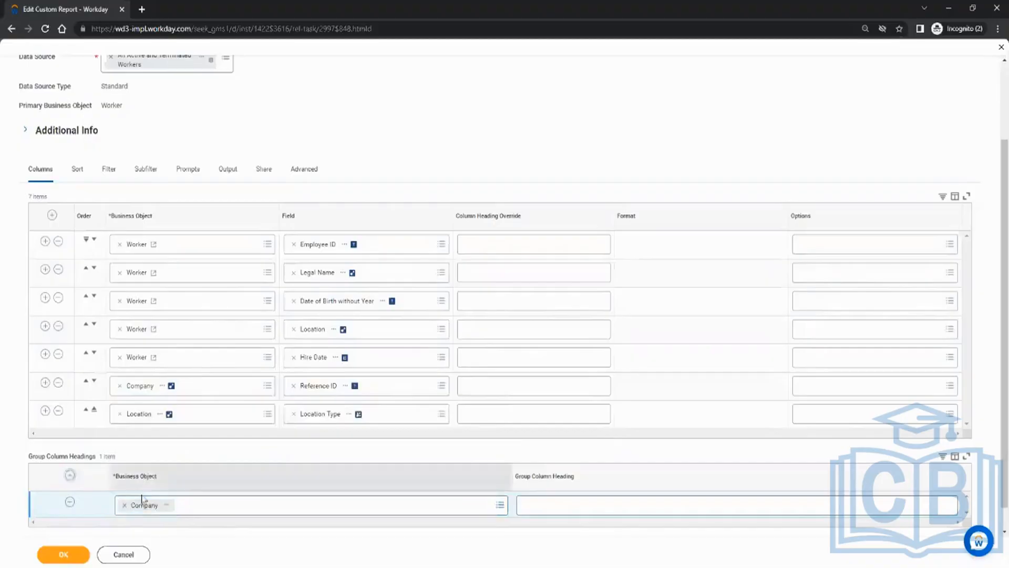
pyautogui.click(184, 504)
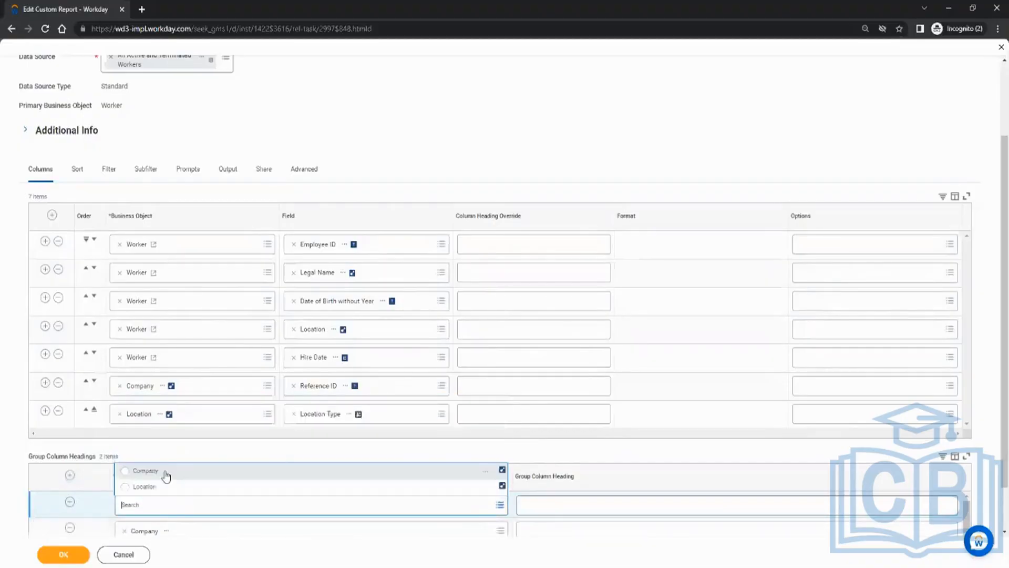
pyautogui.click(141, 486)
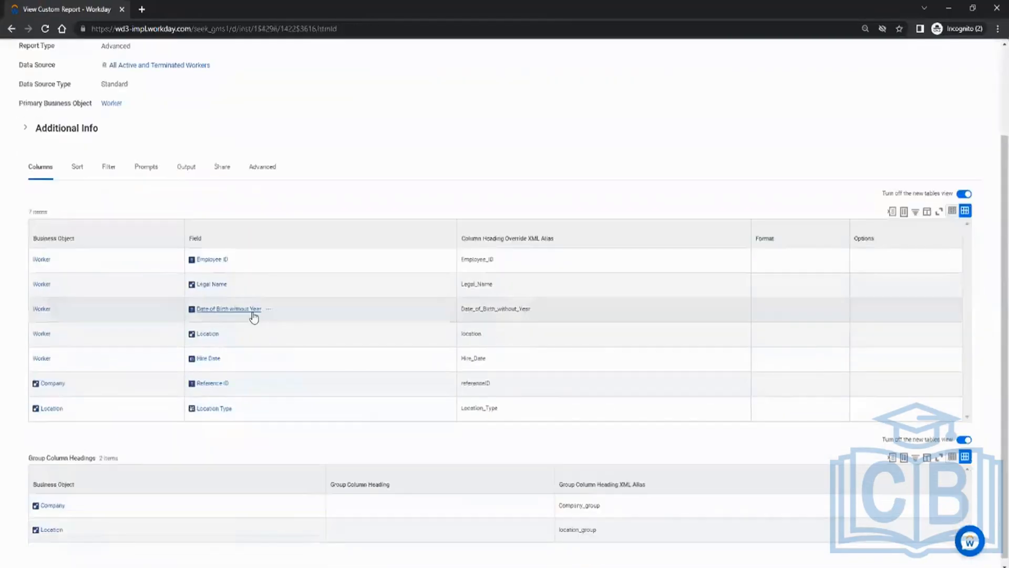
# Reopen CR_Test_1 via related actions > Custom Report > Edit and scroll to its column aliases.
pyautogui.scroll(2, 219, 172)
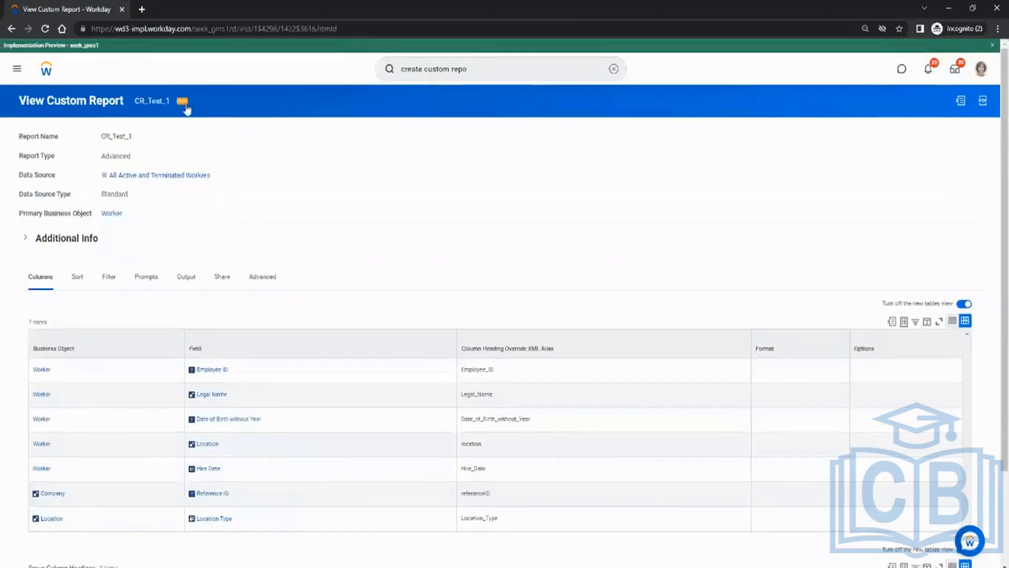
pyautogui.click(185, 109)
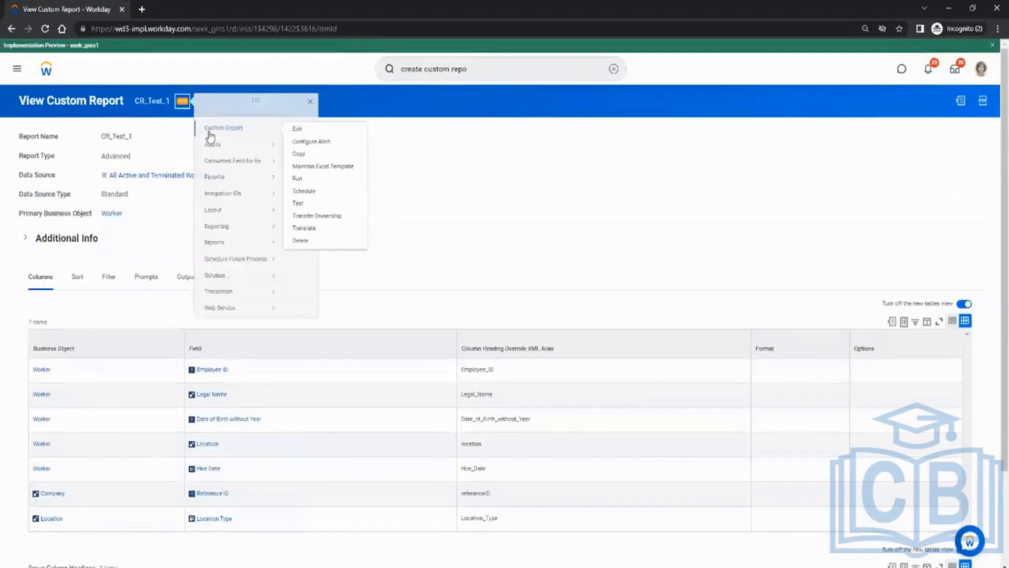
pyautogui.click(301, 131)
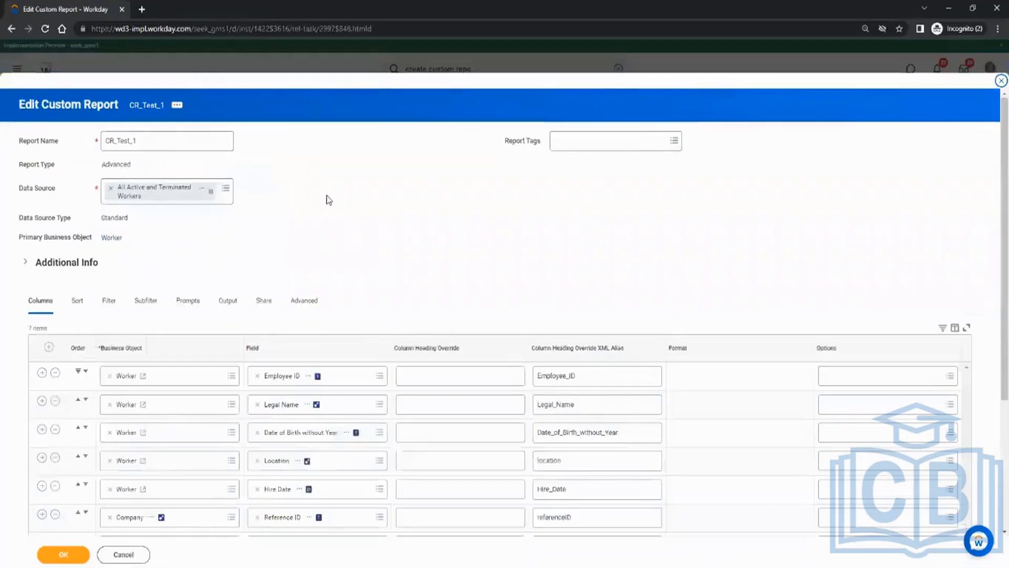
pyautogui.scroll(-3, 329, 200)
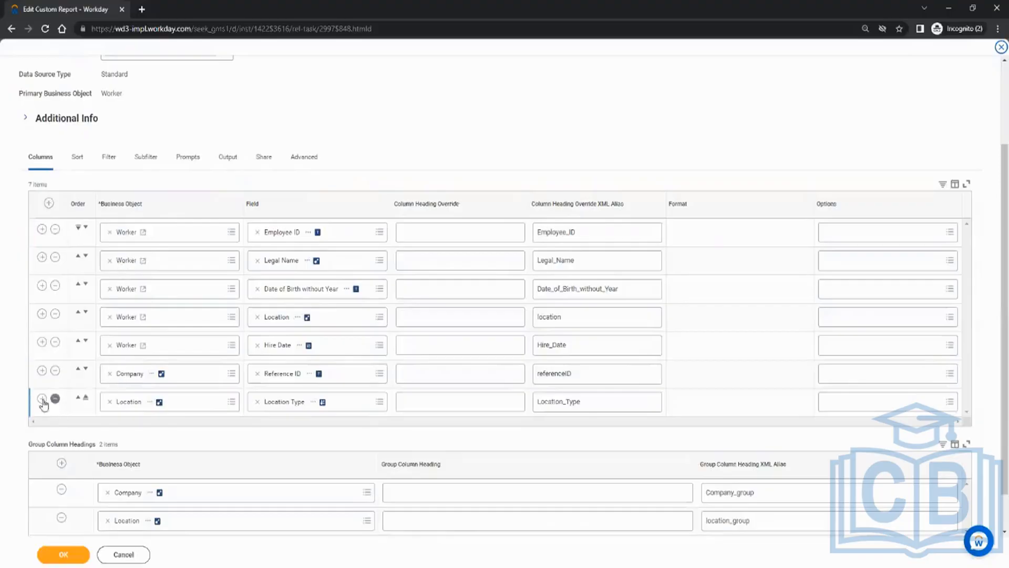
# Insert a Worker row below Hire Date and set its field to Dependents.
pyautogui.click(42, 341)
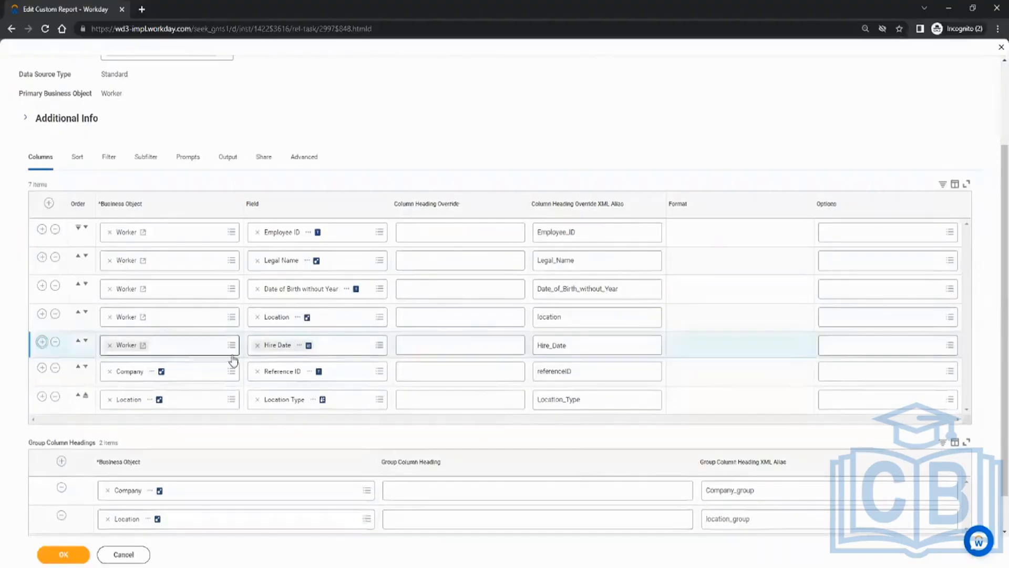
pyautogui.click(281, 371)
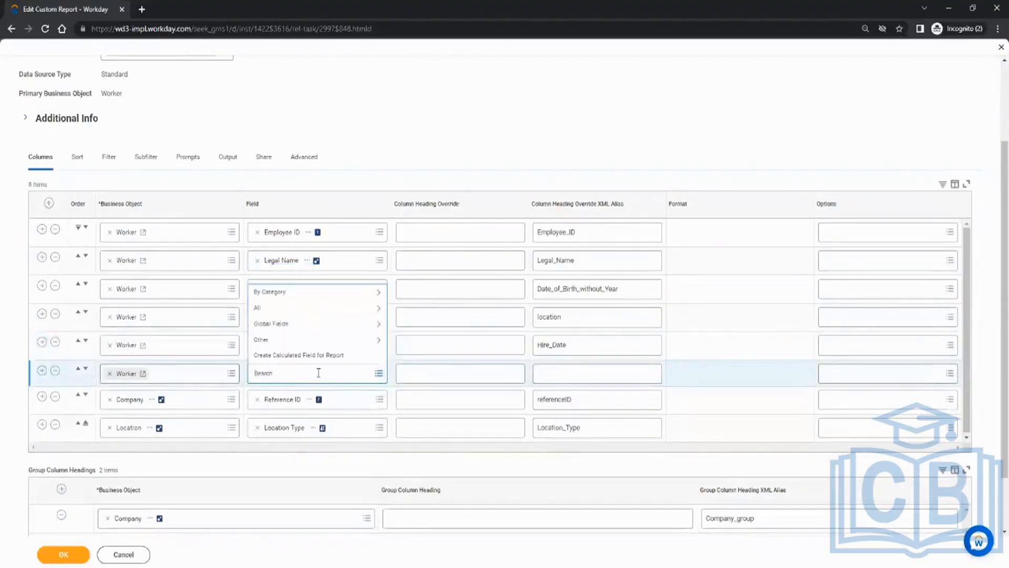
pyautogui.write('dependent')
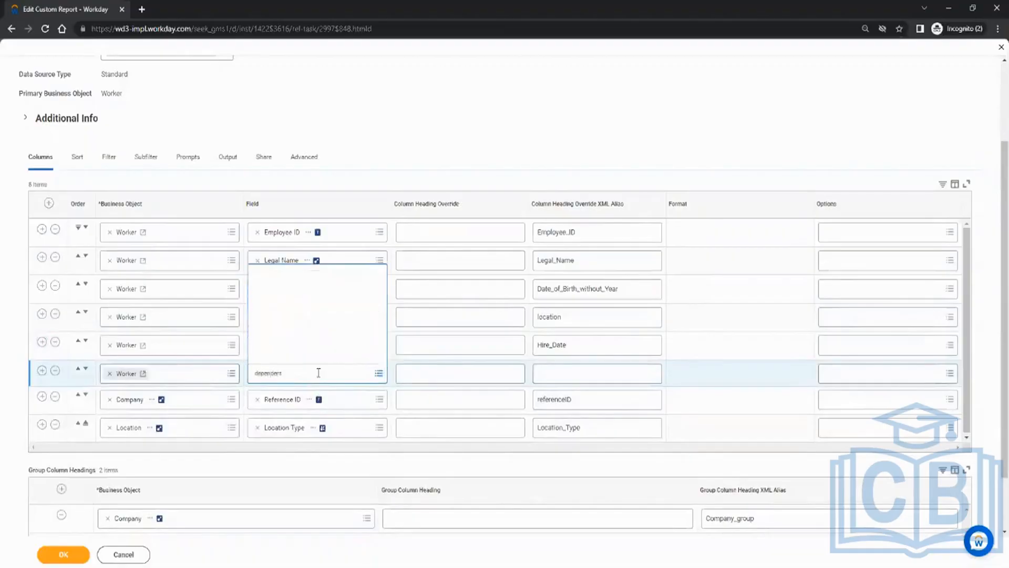
pyautogui.click(304, 271)
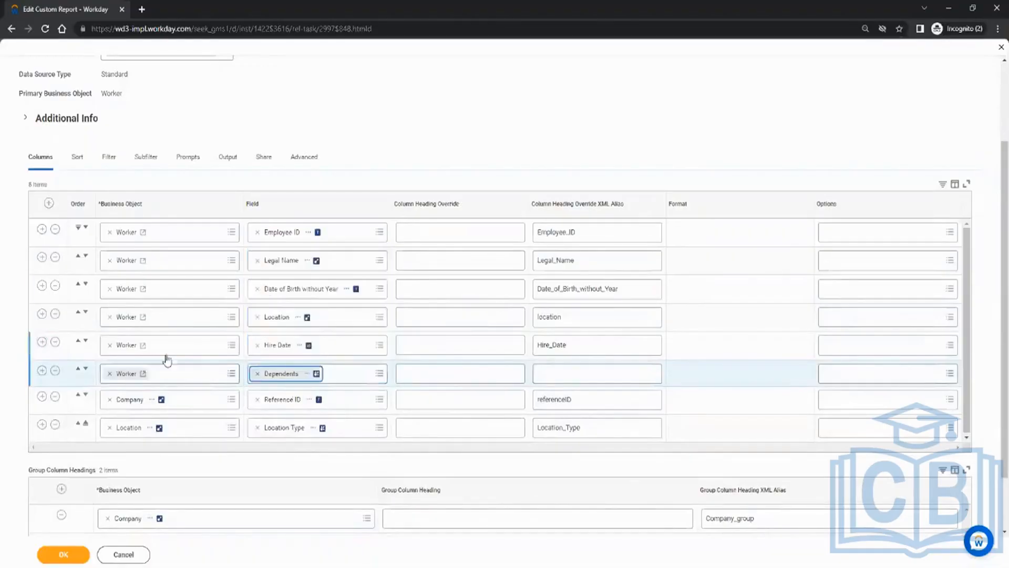
# Add another row with the All Locations field, then save the column changes.
pyautogui.click(42, 370)
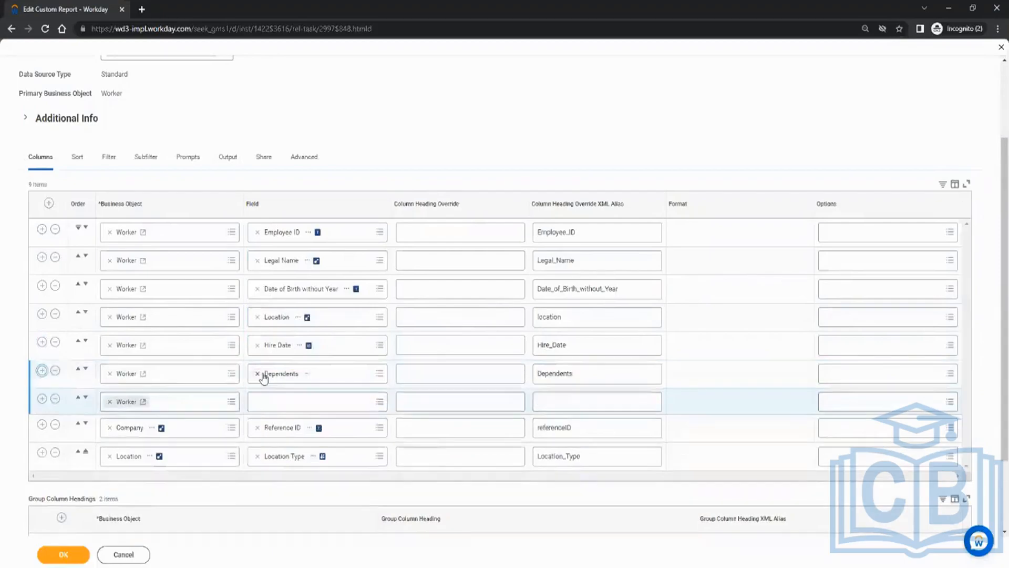
pyautogui.click(278, 402)
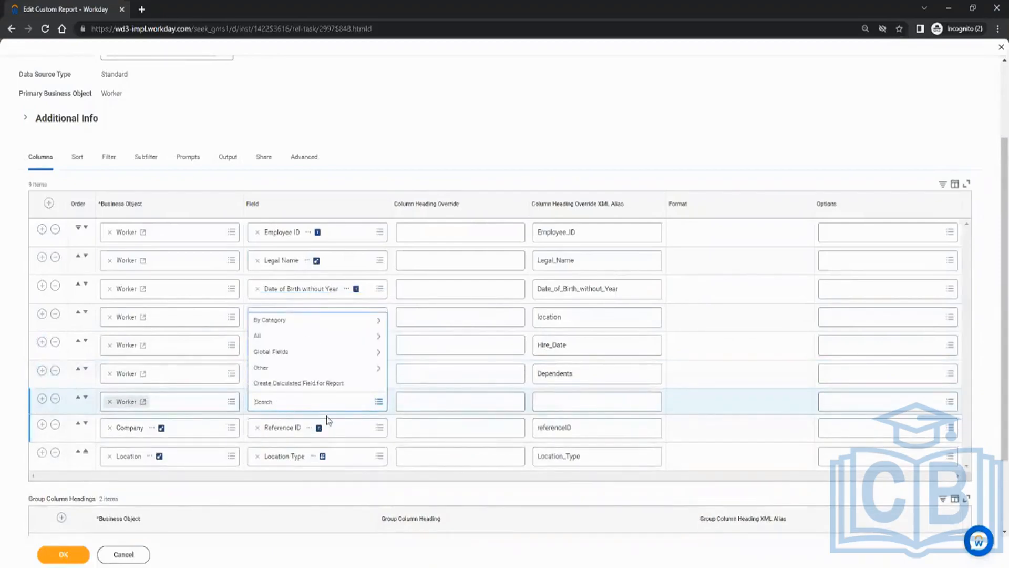
pyautogui.write('locations')
pyautogui.press('Return')
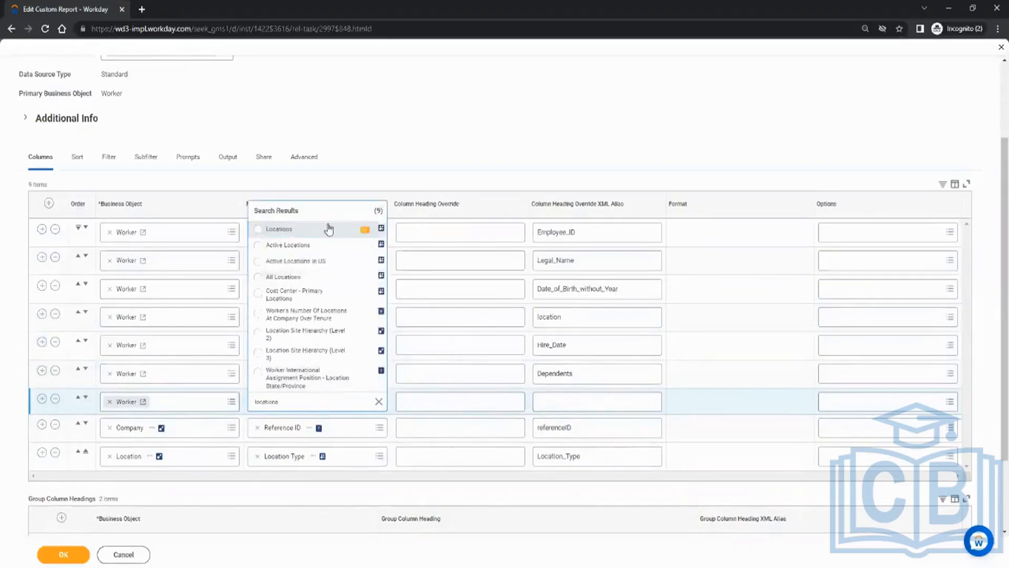
pyautogui.click(365, 229)
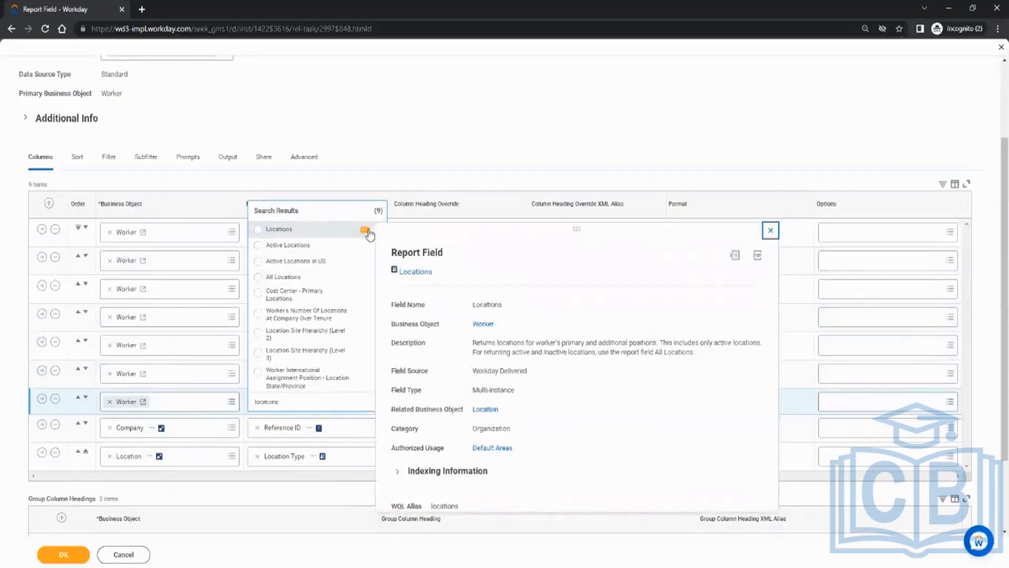
pyautogui.click(321, 233)
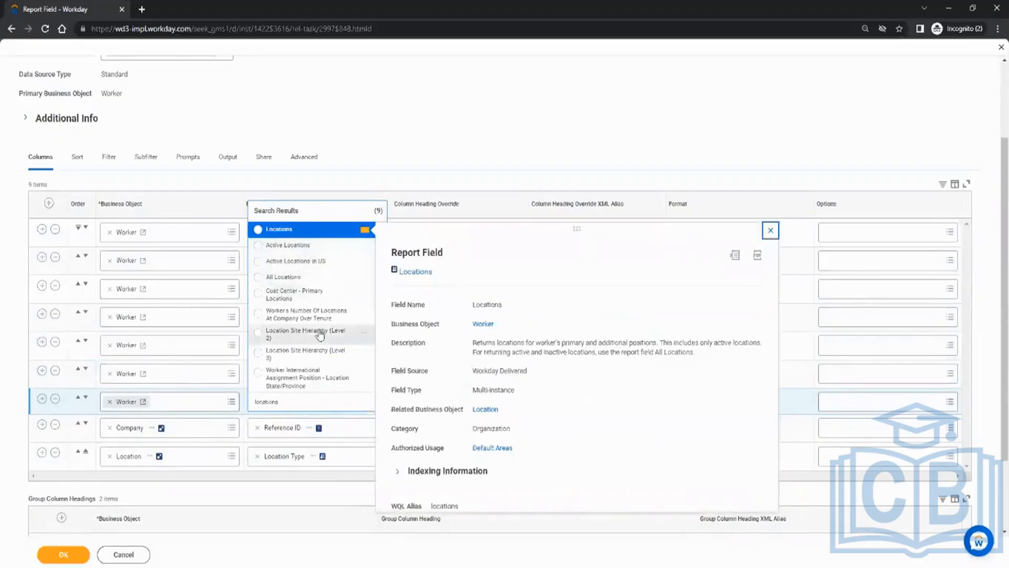
pyautogui.click(303, 402)
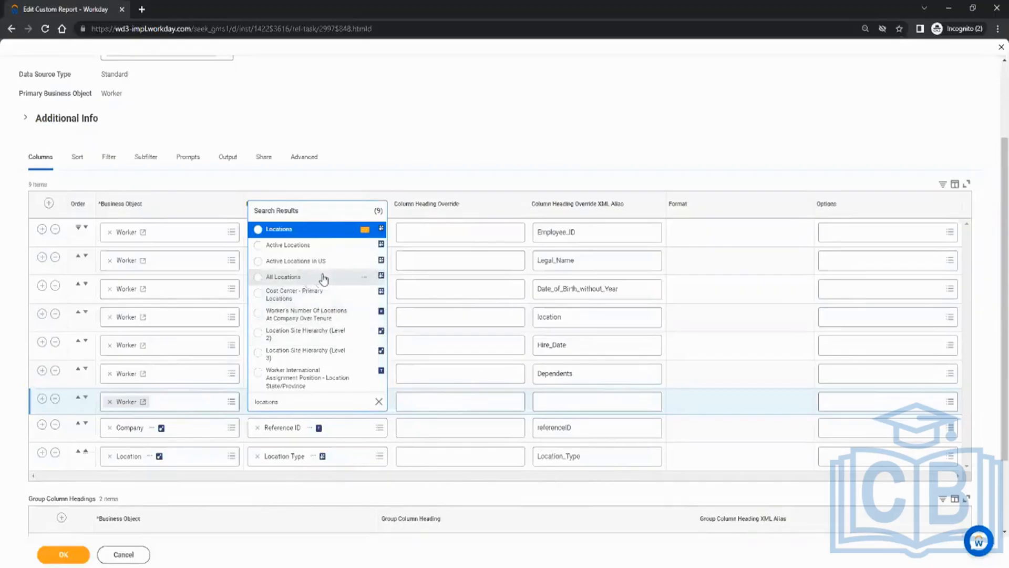
pyautogui.click(365, 278)
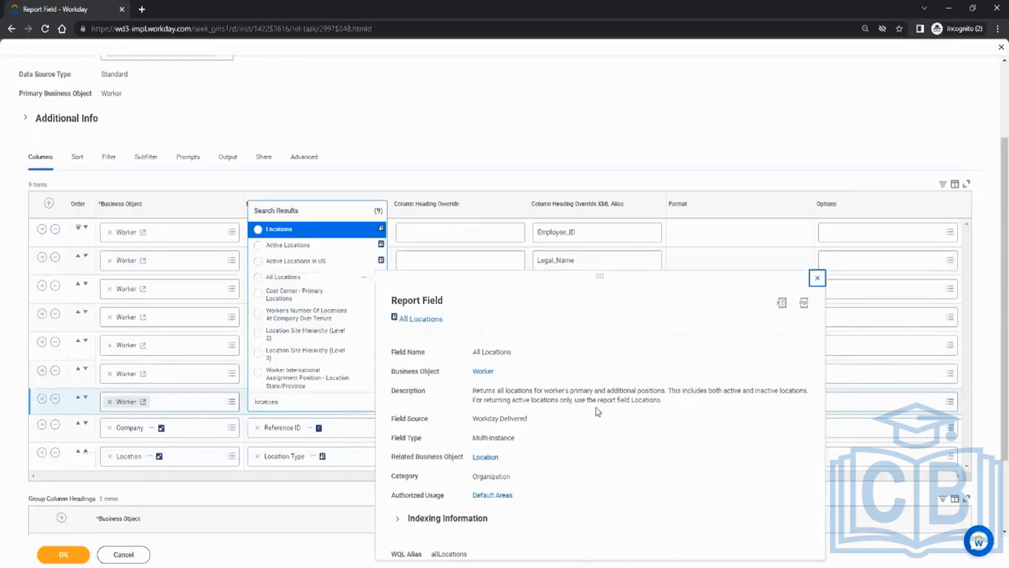
pyautogui.click(293, 281)
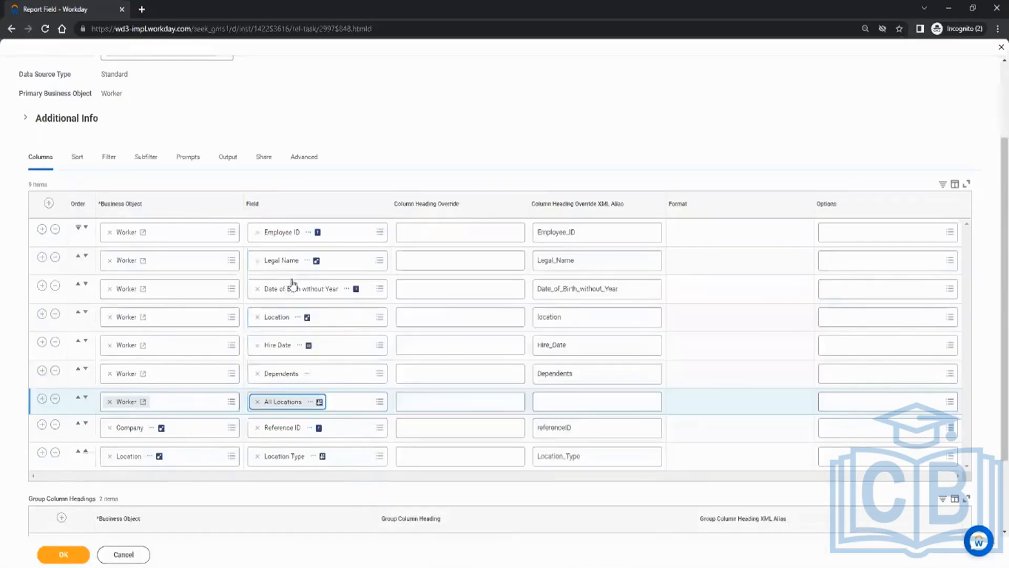
pyautogui.click(77, 556)
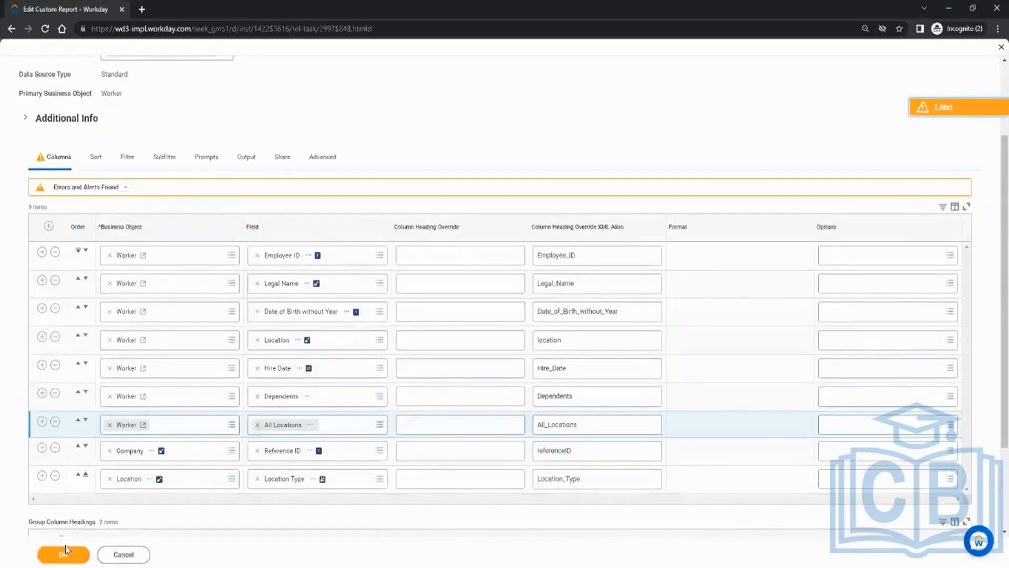
# Confirm the save past the alert and run CR_Test_1 to list its 31 workers.
pyautogui.click(65, 554)
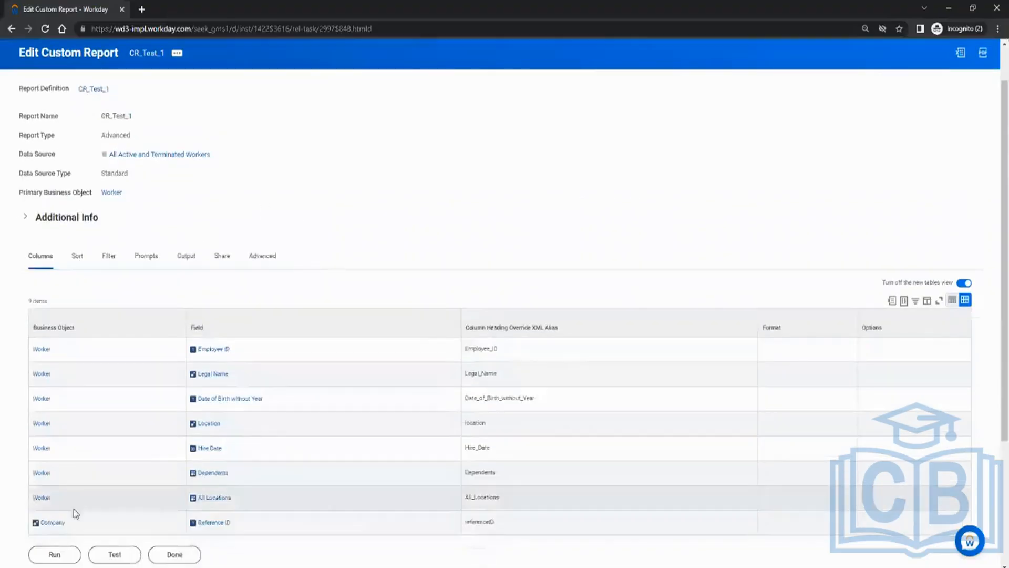
pyautogui.click(51, 554)
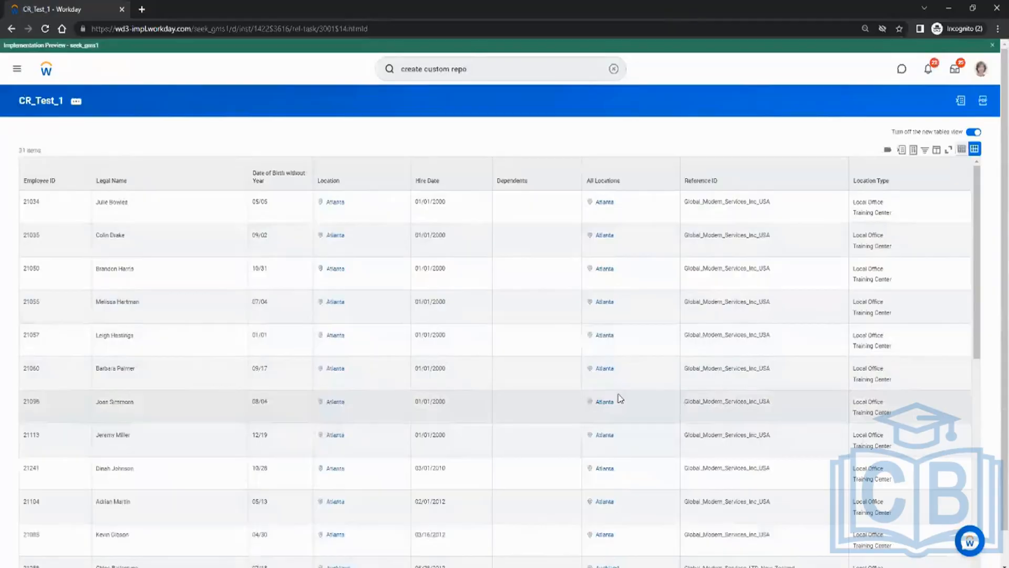
# Inspect the results, including employee 21034 and the Dependents column, then open the CR_Test_1 definition.
pyautogui.scroll(-6, 619, 398)
pyautogui.scroll(6, 620, 398)
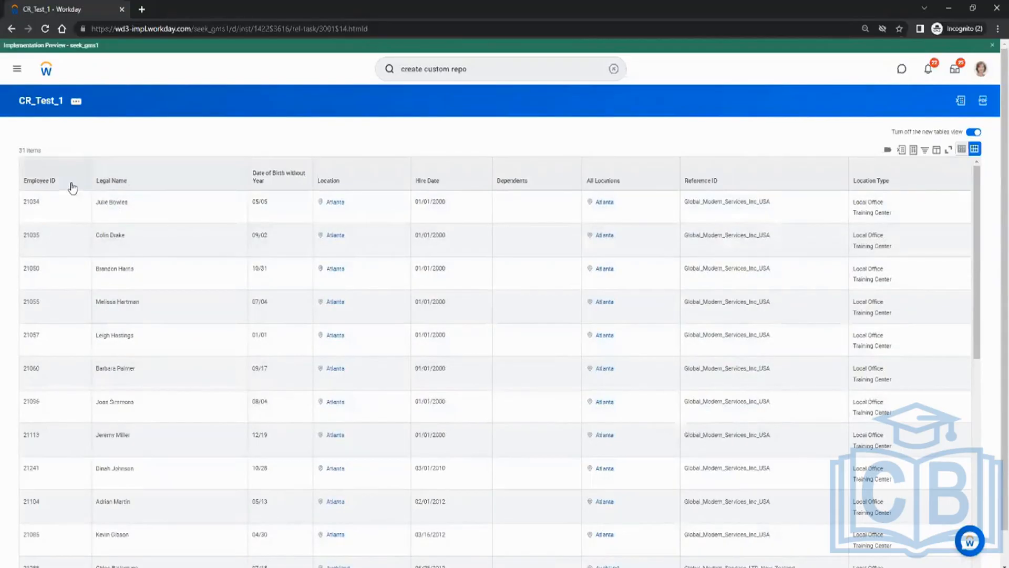
pyautogui.doubleClick(32, 203)
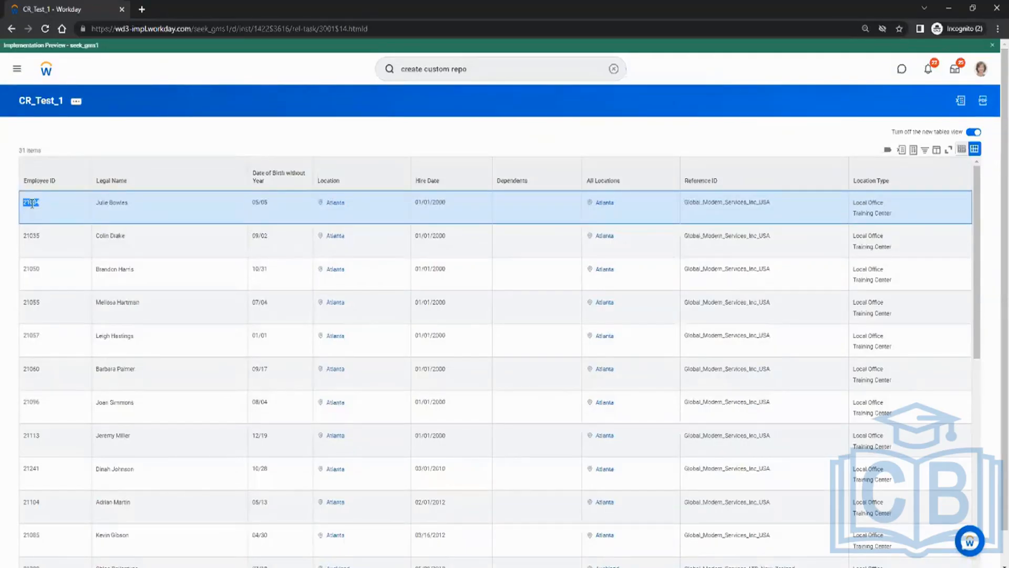
pyautogui.doubleClick(532, 187)
pyautogui.moveTo(915, 218); pyautogui.dragTo(856, 203)
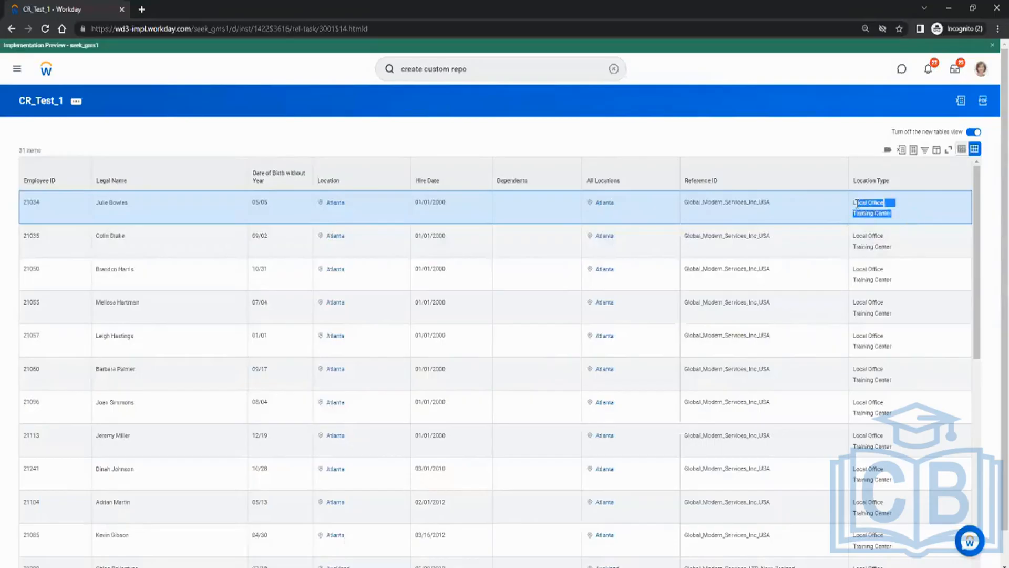
pyautogui.click(920, 219)
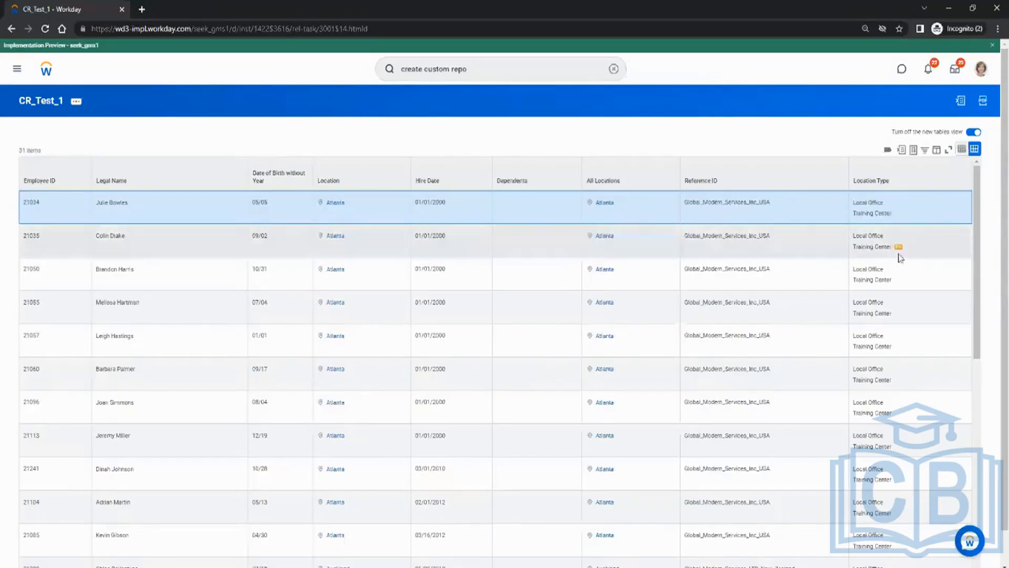
pyautogui.scroll(-5, 900, 258)
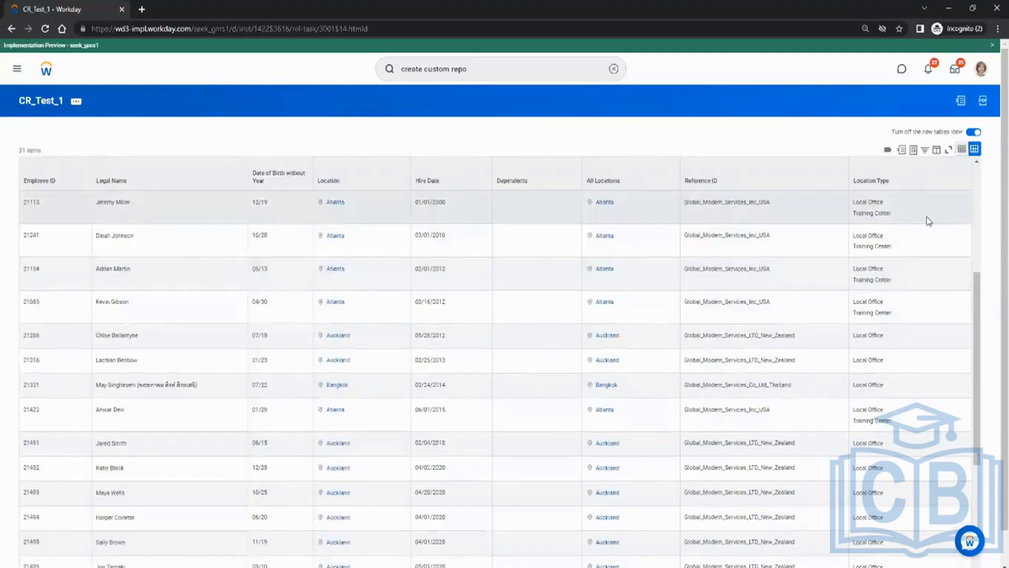
pyautogui.scroll(1, 294, 348)
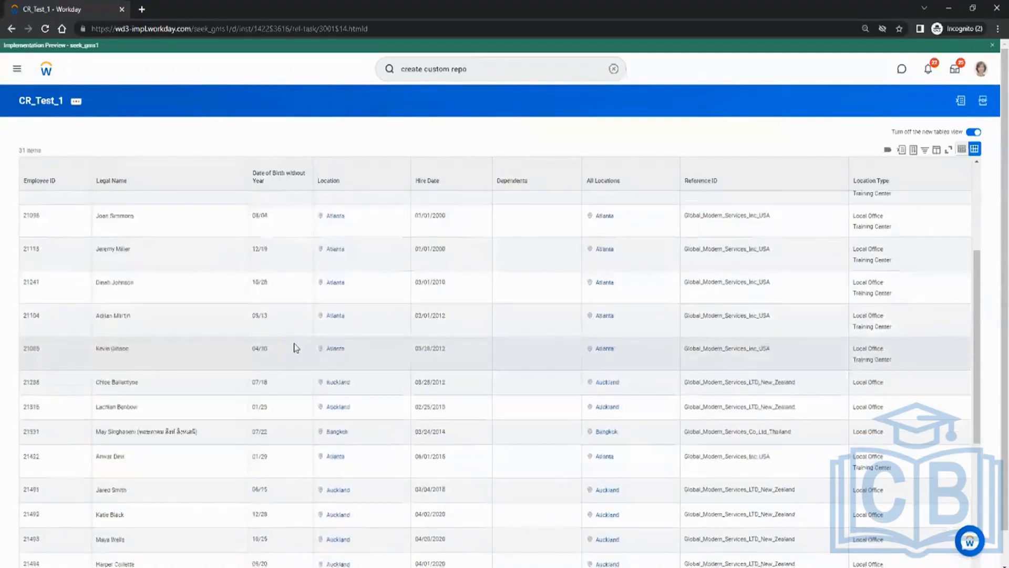
pyautogui.scroll(4, 296, 347)
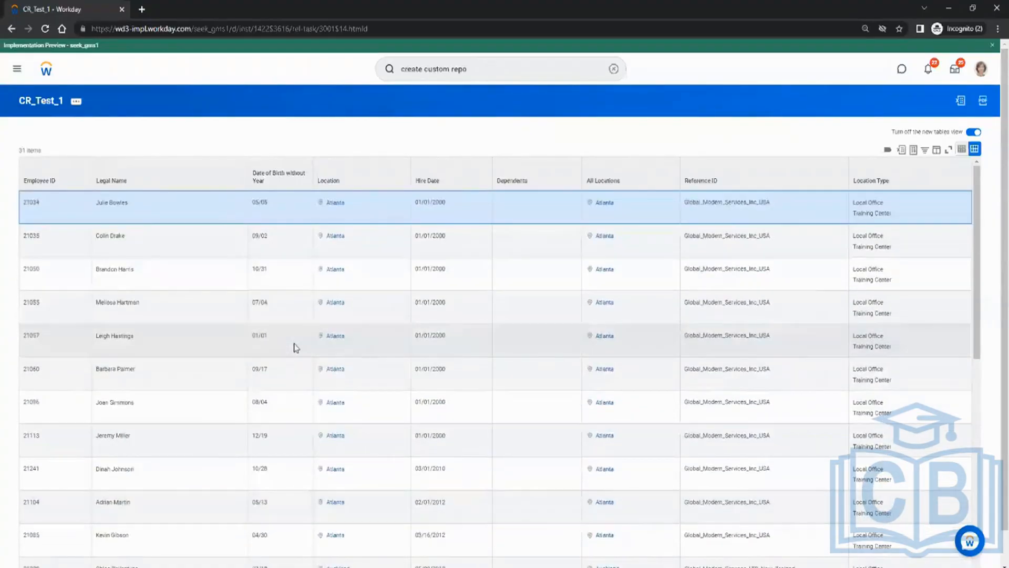
pyautogui.click(42, 102)
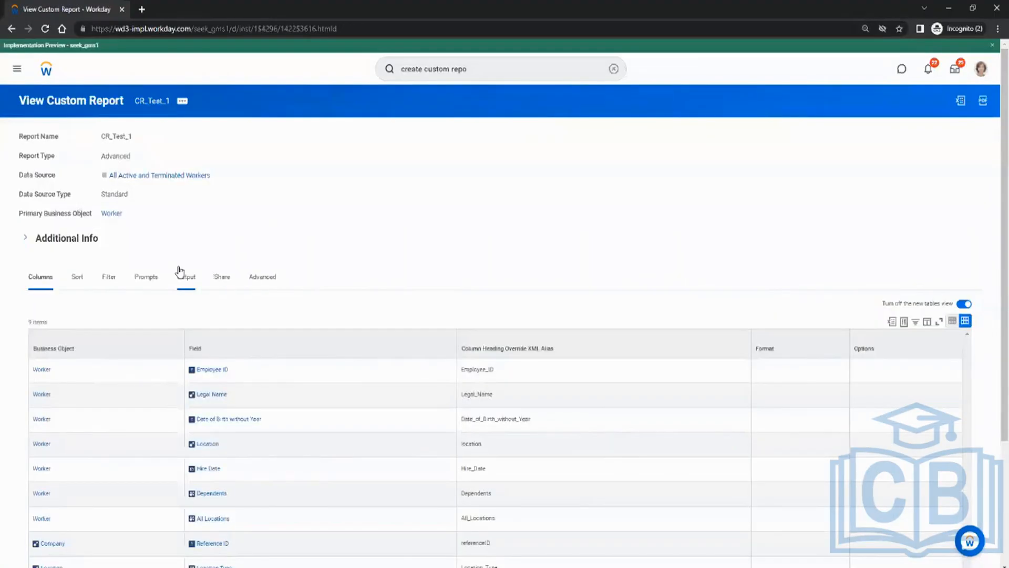
# Check the Prompts tab's empty default values, then return to the Columns list.
pyautogui.click(147, 279)
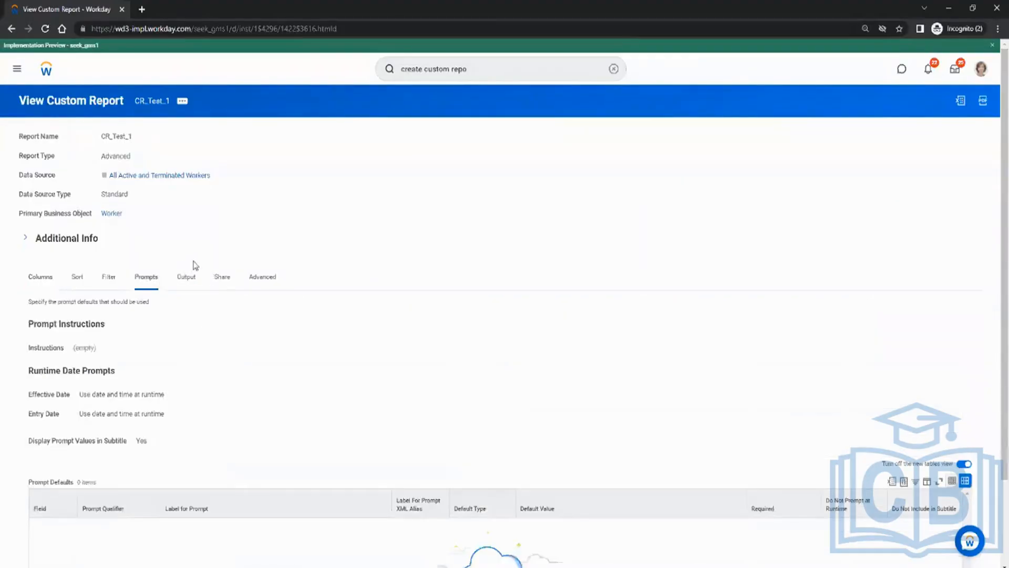
pyautogui.scroll(-1, 124, 241)
pyautogui.click(42, 231)
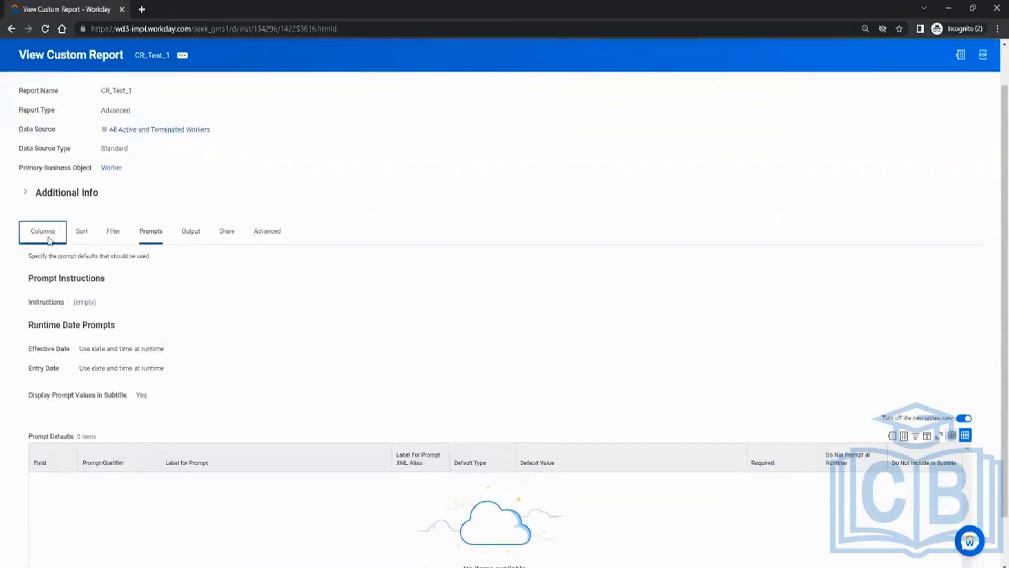
pyautogui.scroll(1, 273, 205)
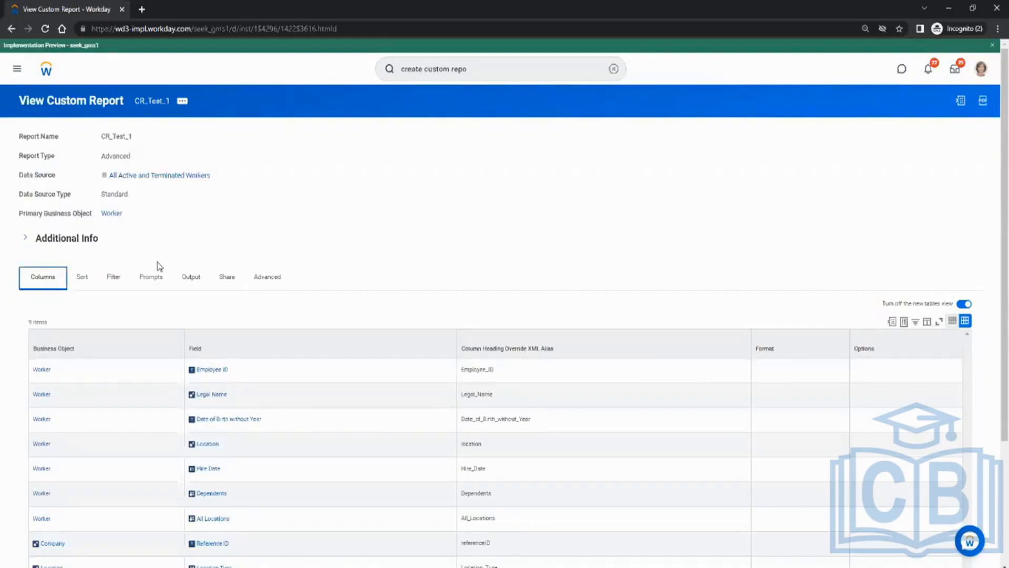
# Open CR_Test_1 for editing through related actions > Custom Report > Edit.
pyautogui.click(181, 102)
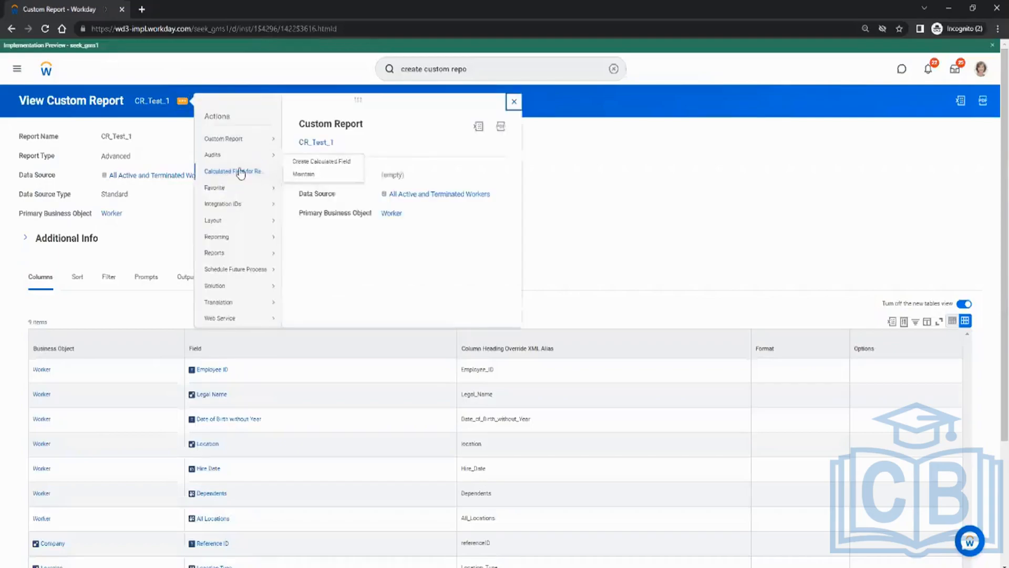
pyautogui.moveTo(254, 146)
pyautogui.click(297, 140)
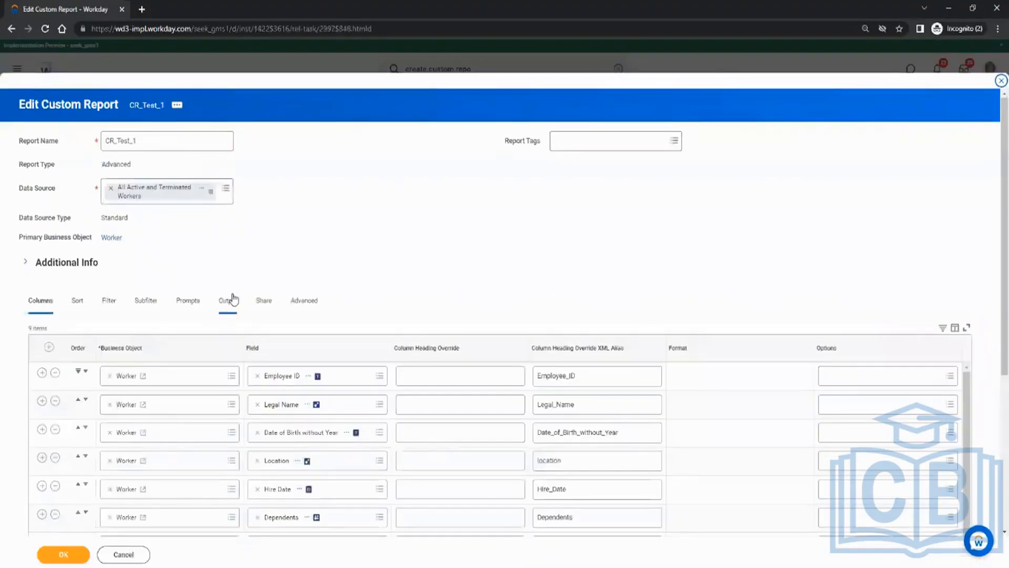
# Remove the Location filter condition, leaving only Hire Date on or after 01/01/2022.
pyautogui.click(179, 304)
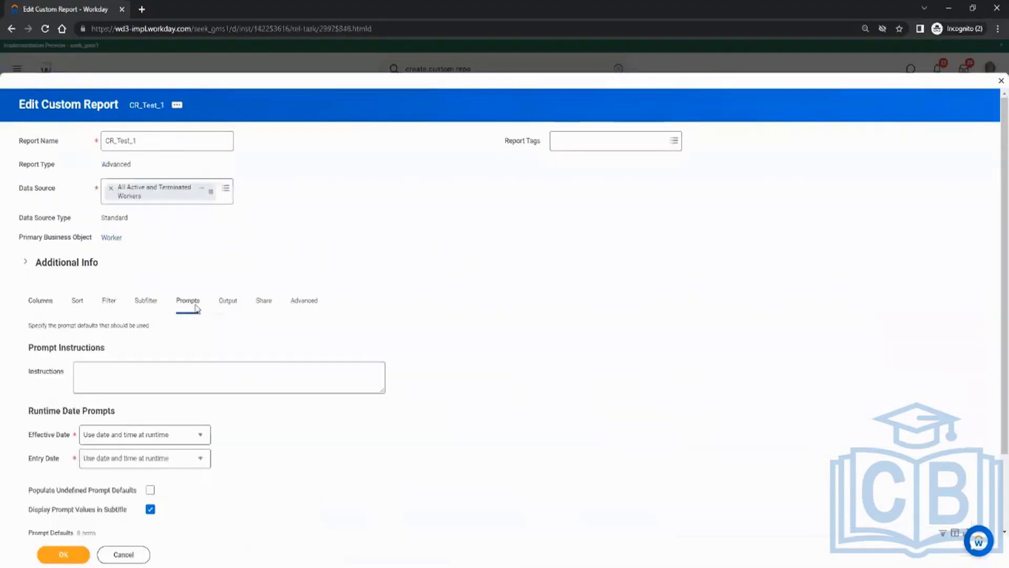
pyautogui.click(146, 304)
pyautogui.click(117, 305)
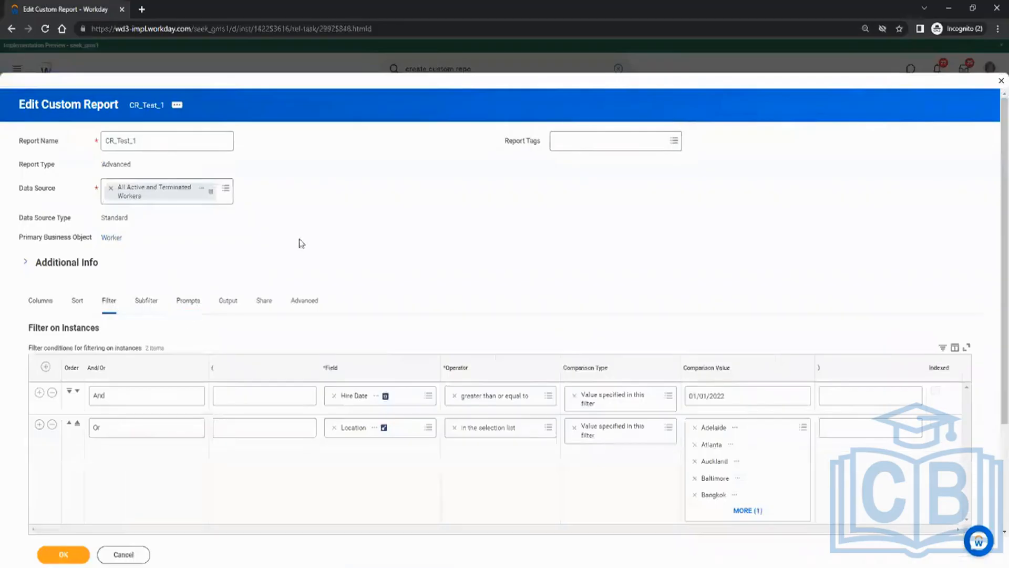
pyautogui.scroll(-3, 368, 230)
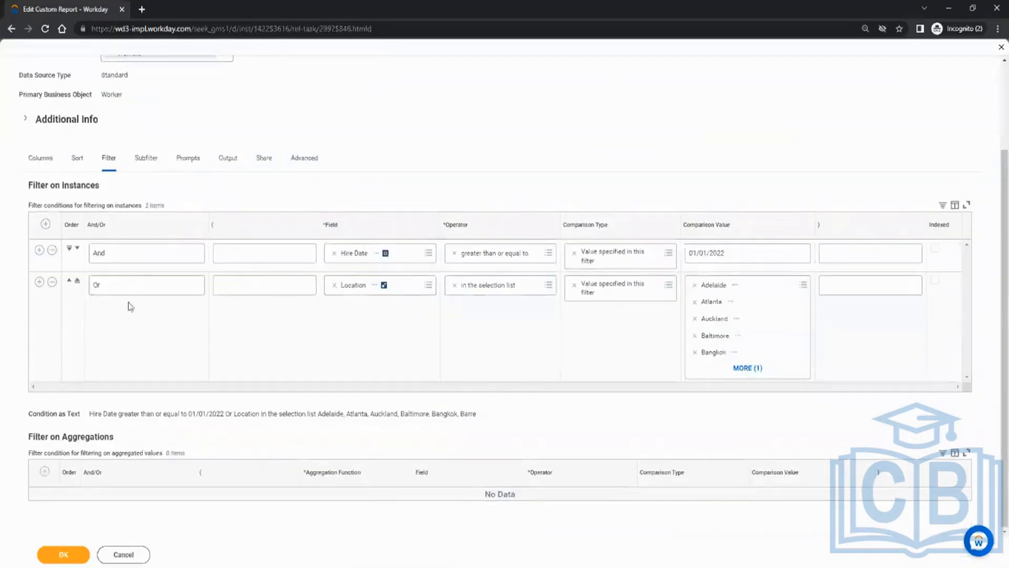
pyautogui.click(51, 282)
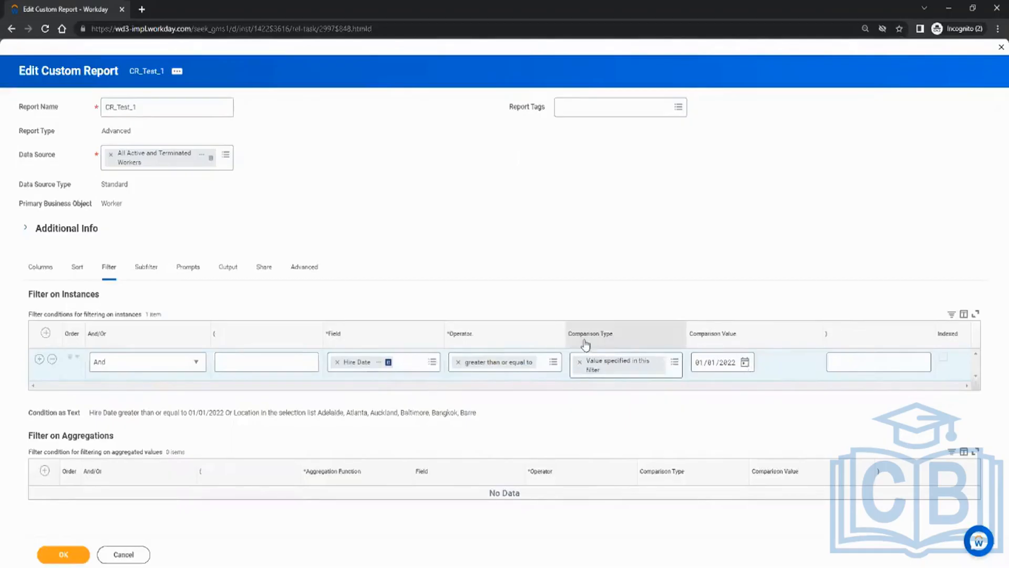
# Change the Hire Date condition's comparison type to 'Prompt the user for the value'.
pyautogui.click(673, 362)
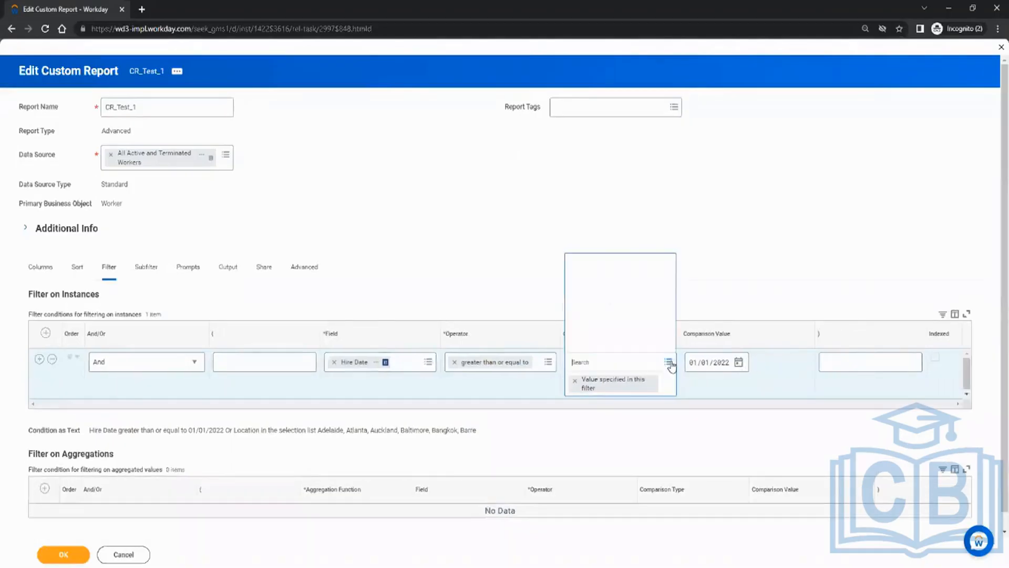
pyautogui.click(639, 345)
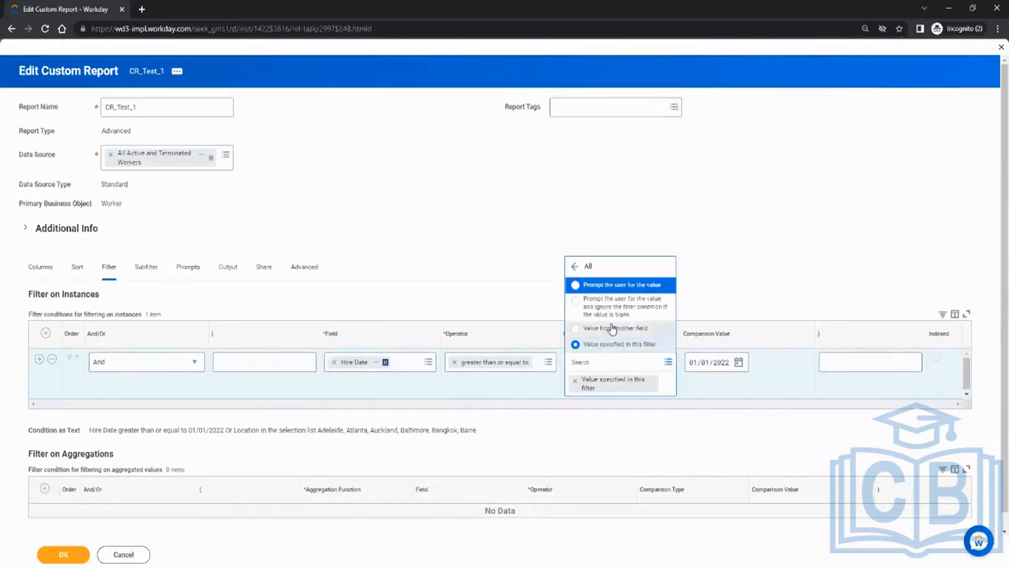
pyautogui.click(618, 286)
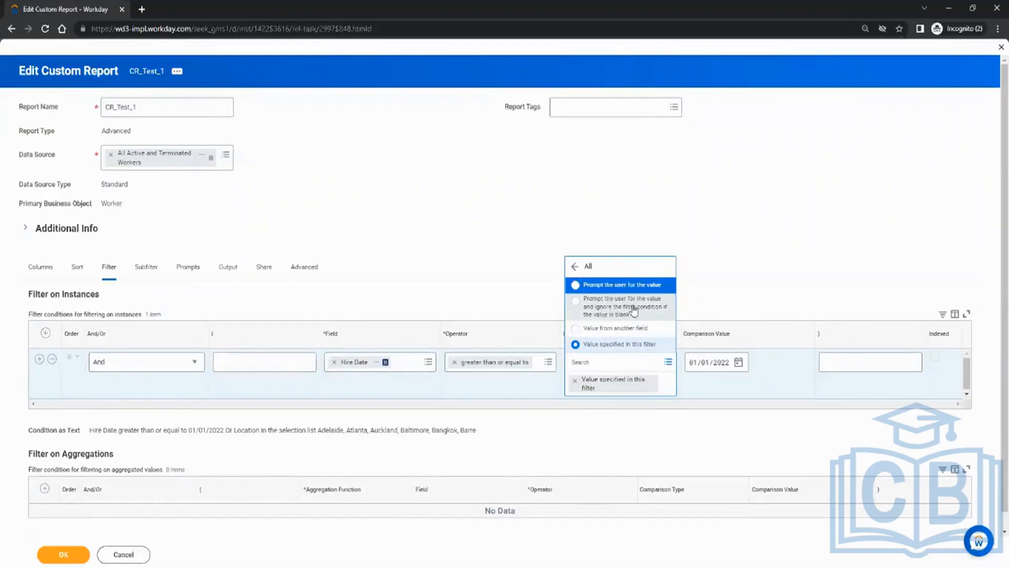
pyautogui.click(613, 286)
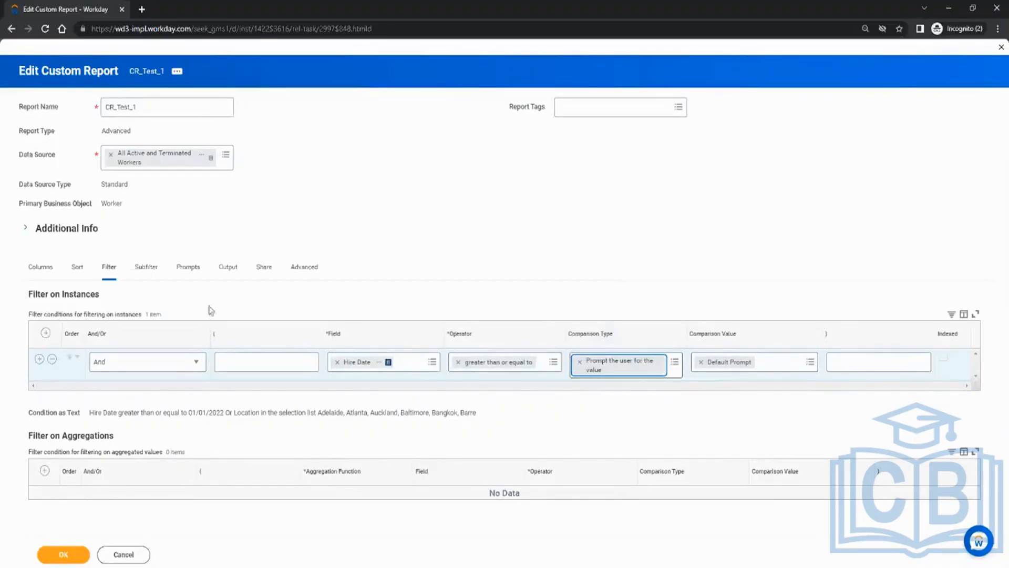
# On the Prompts tab, turn on Populate Undefined Prompt Defaults.
pyautogui.click(187, 276)
pyautogui.scroll(-1, 447, 234)
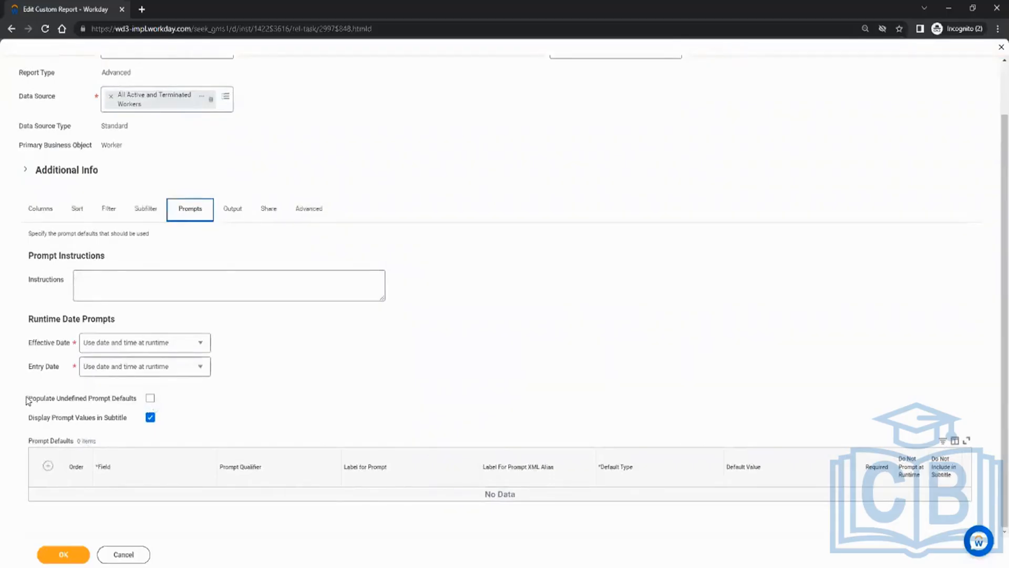
pyautogui.moveTo(27, 400); pyautogui.dragTo(130, 402)
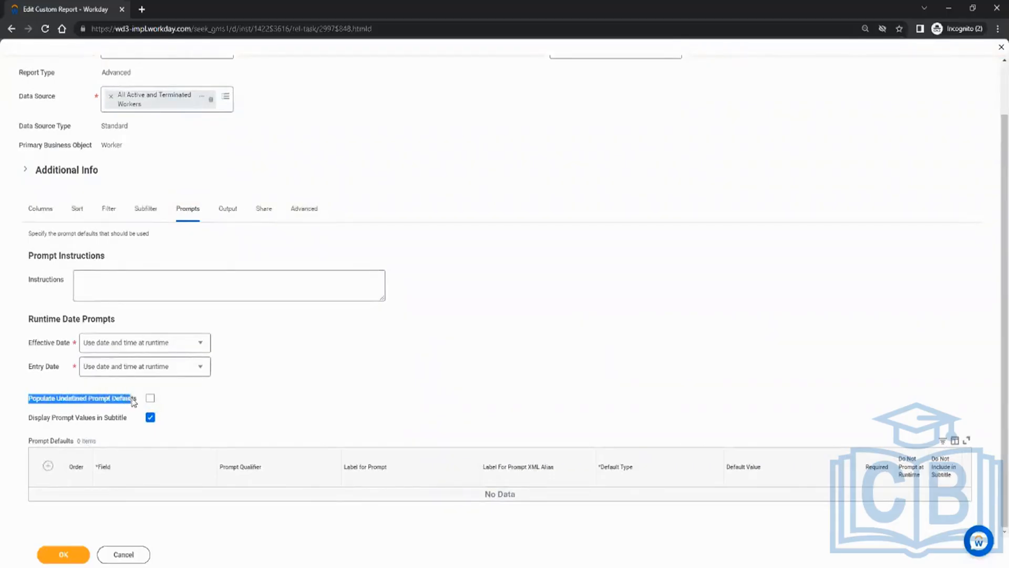
pyautogui.click(151, 397)
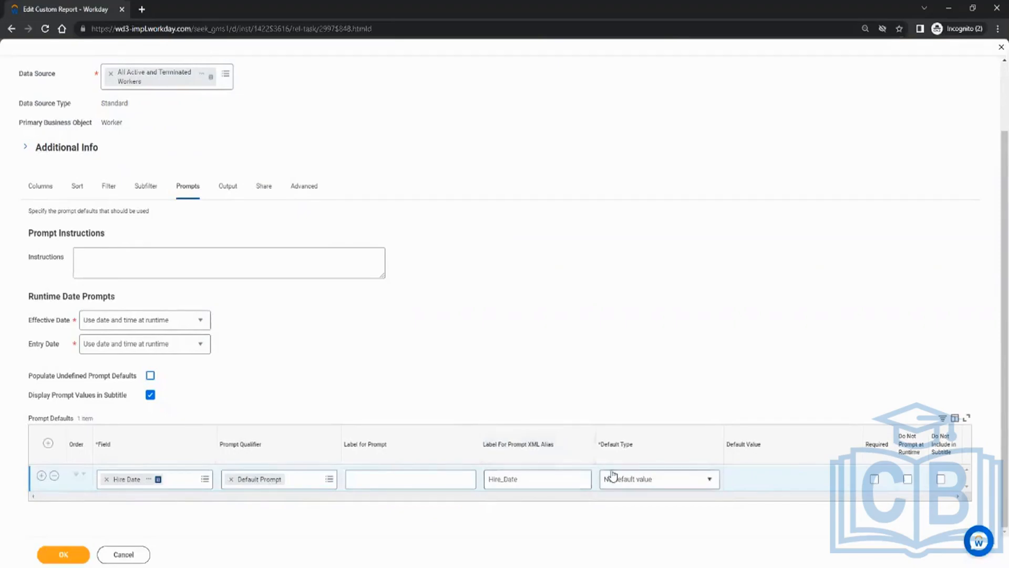
# Try the Hire Date Default Type options, leave 'No default value', and confirm.
pyautogui.click(632, 481)
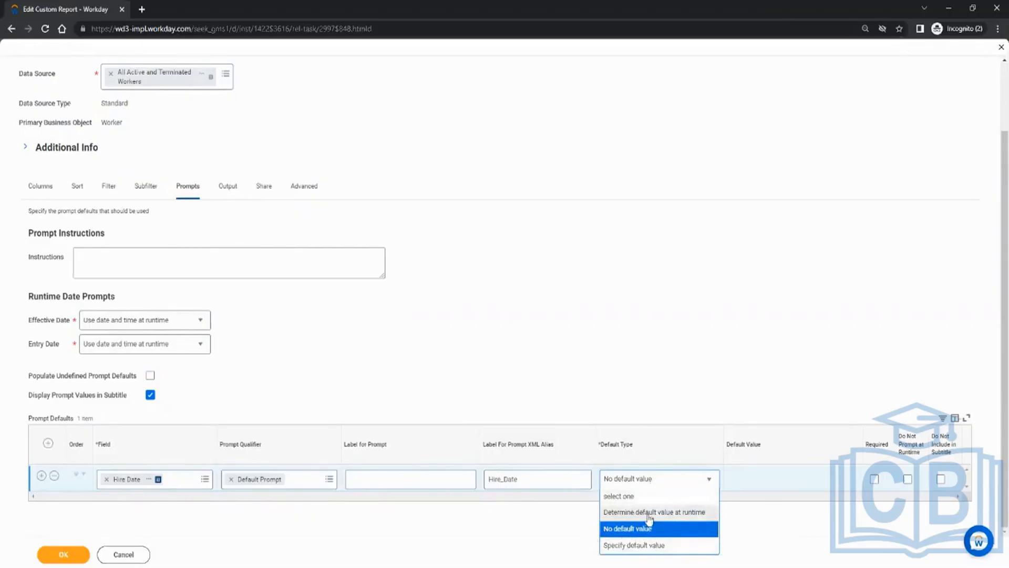
pyautogui.click(583, 542)
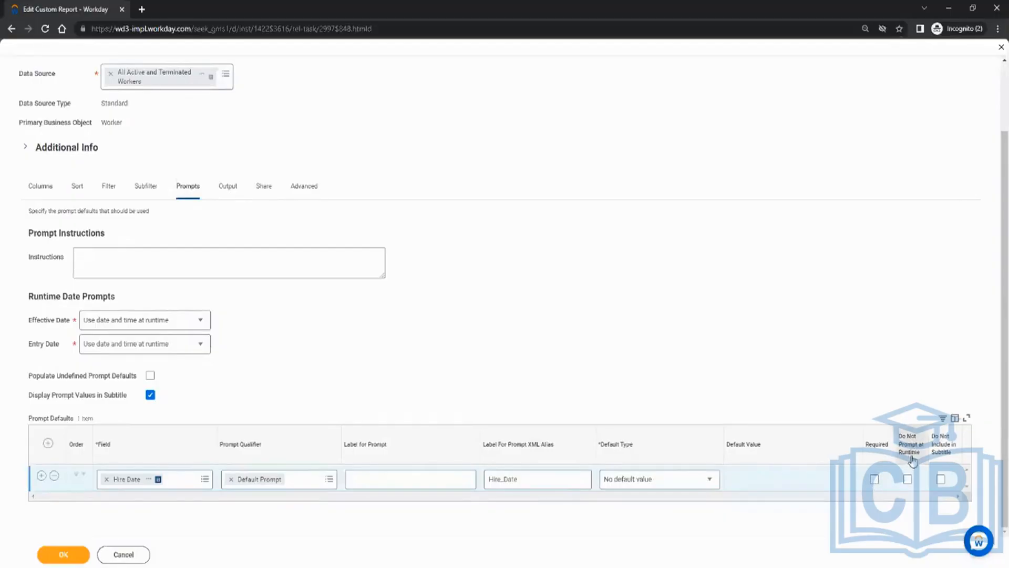
pyautogui.click(669, 483)
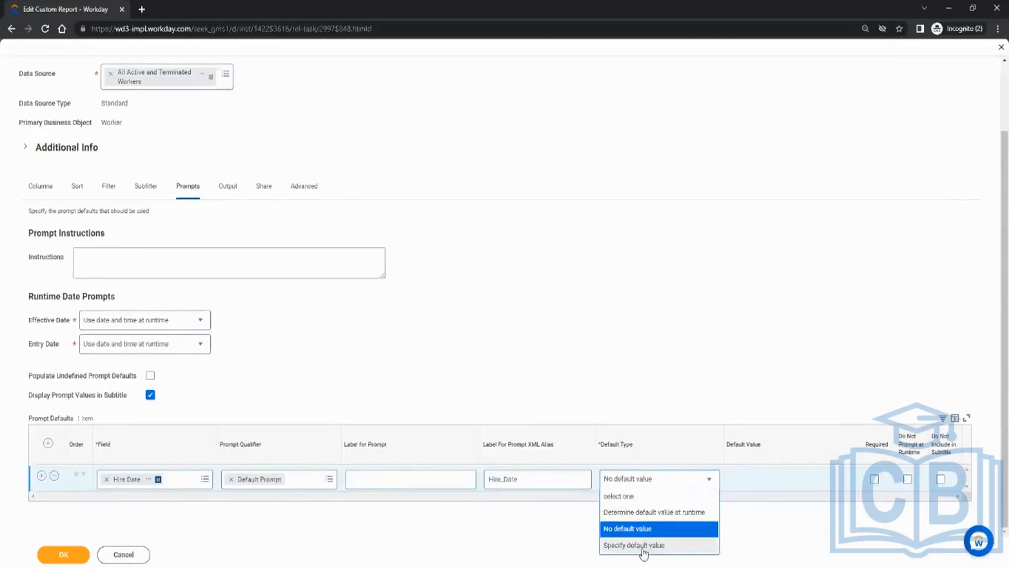
pyautogui.click(643, 546)
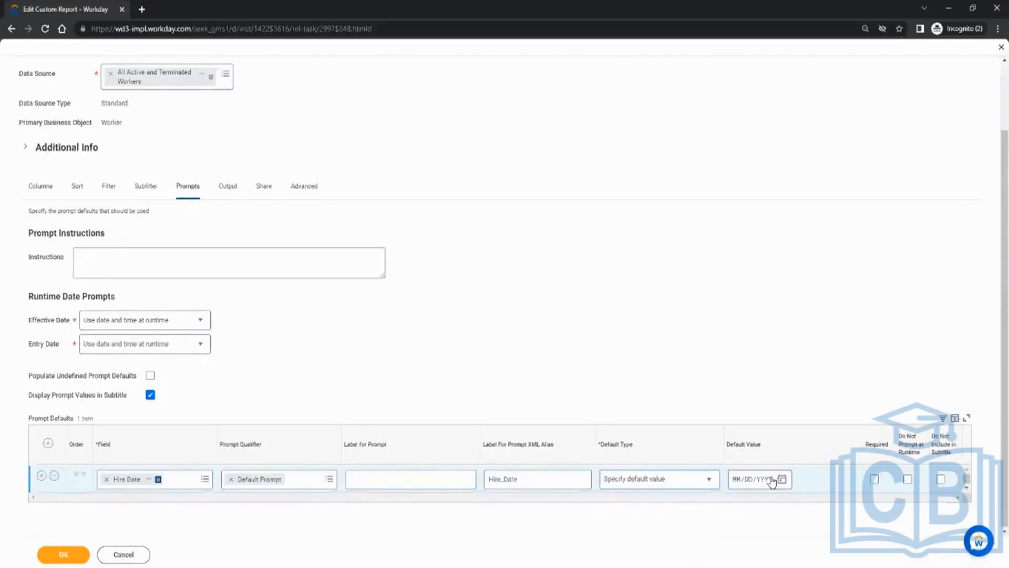
pyautogui.click(735, 479)
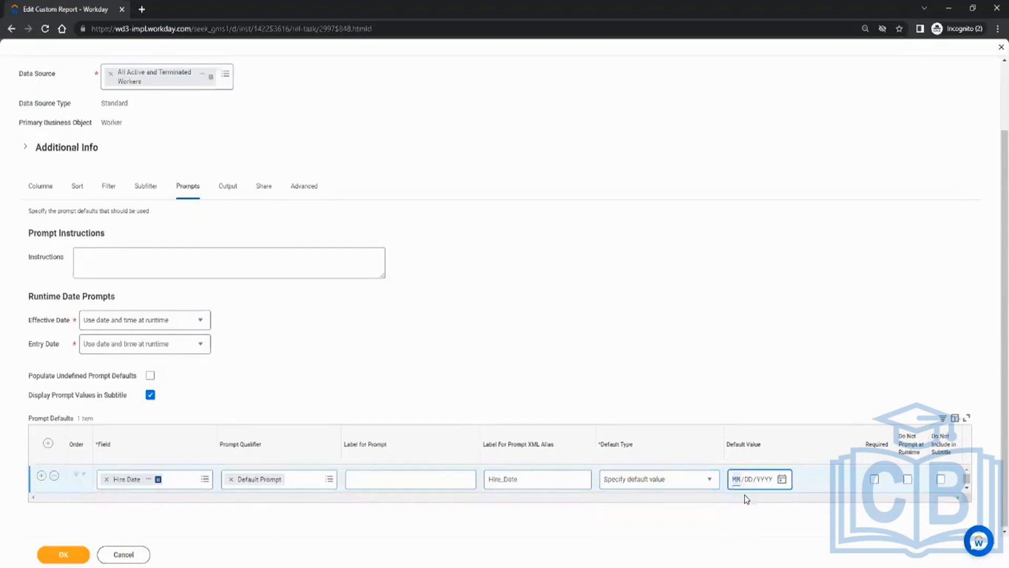
pyautogui.click(652, 484)
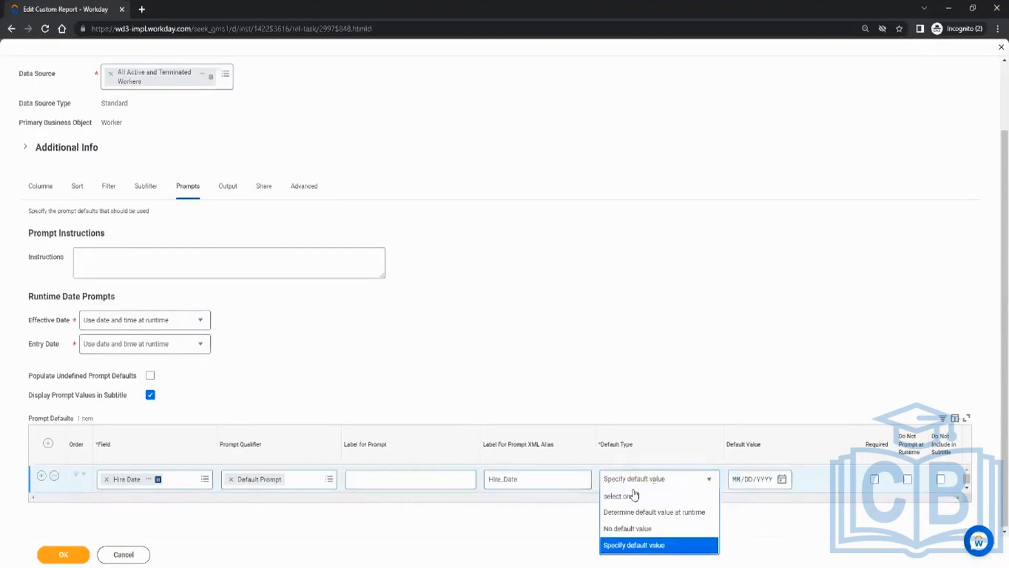
pyautogui.click(638, 530)
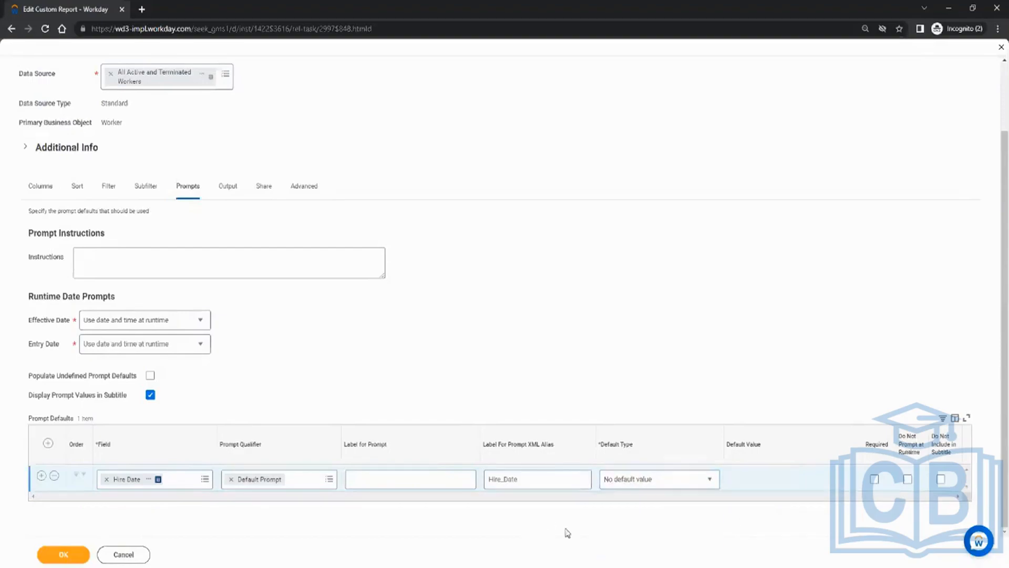
pyautogui.click(63, 554)
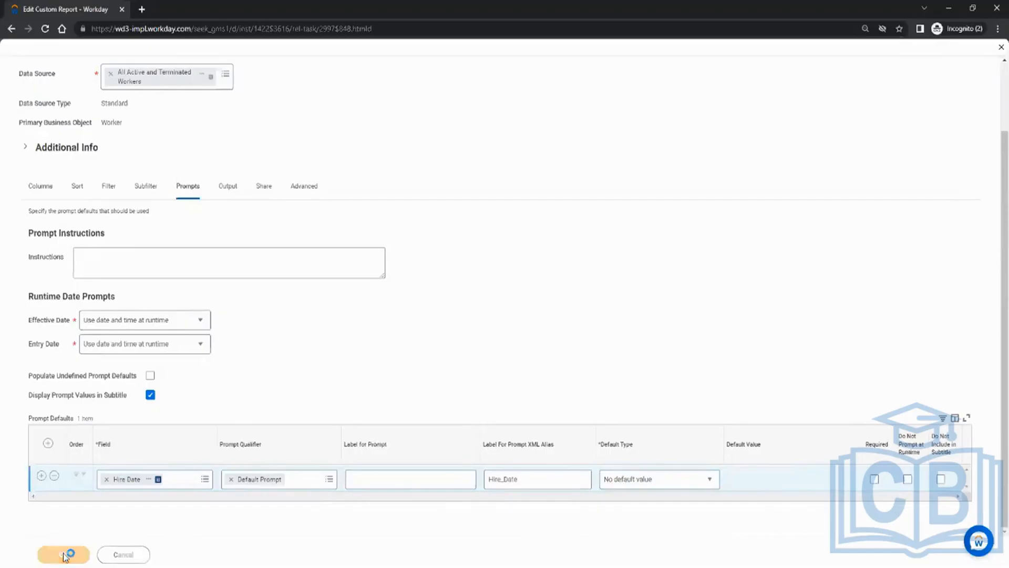
# Save CR_Test_1 and run it with Hire Date 01/01/2022, returning eight workers.
pyautogui.click(63, 555)
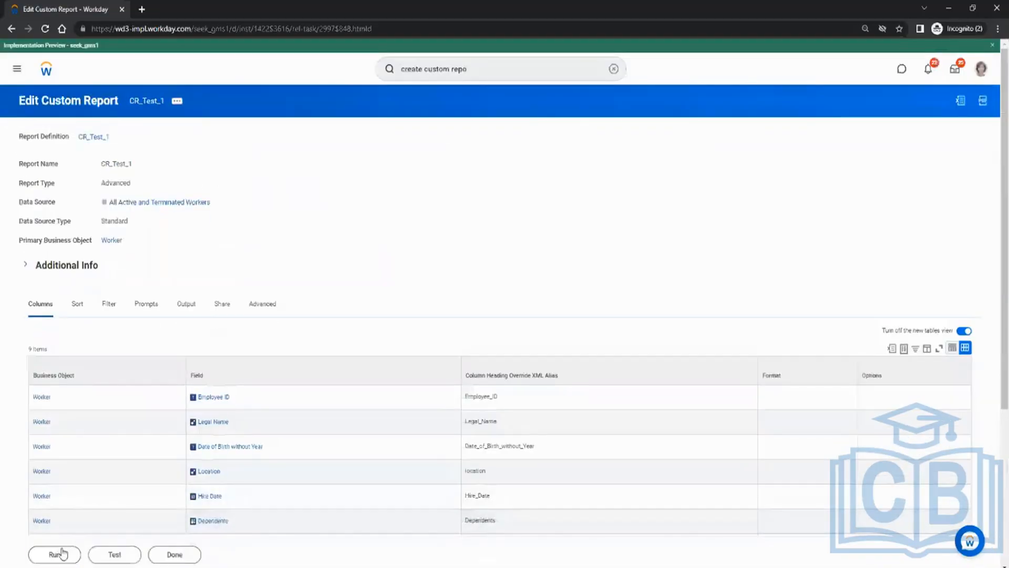
pyautogui.click(62, 553)
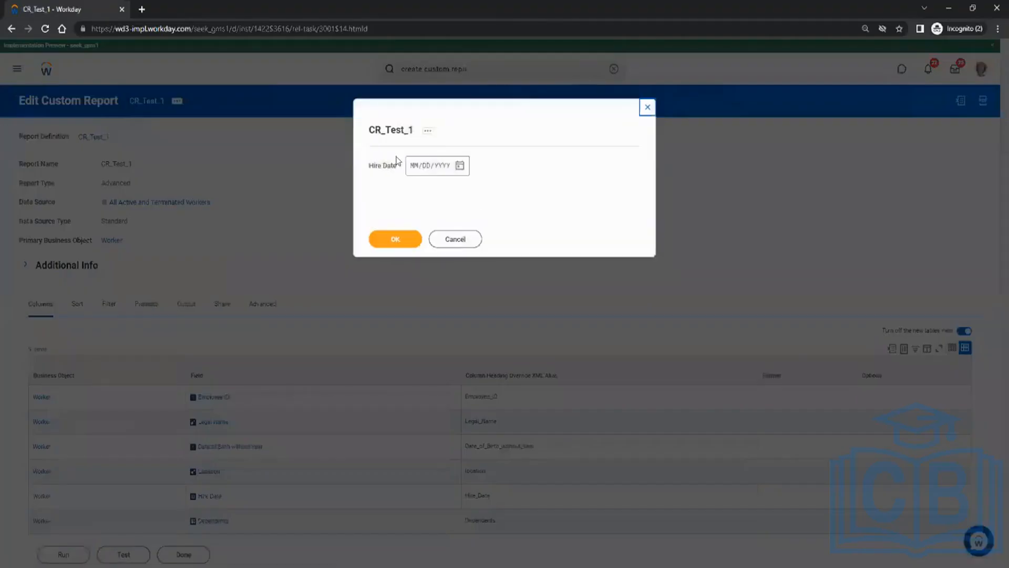
pyautogui.click(459, 165)
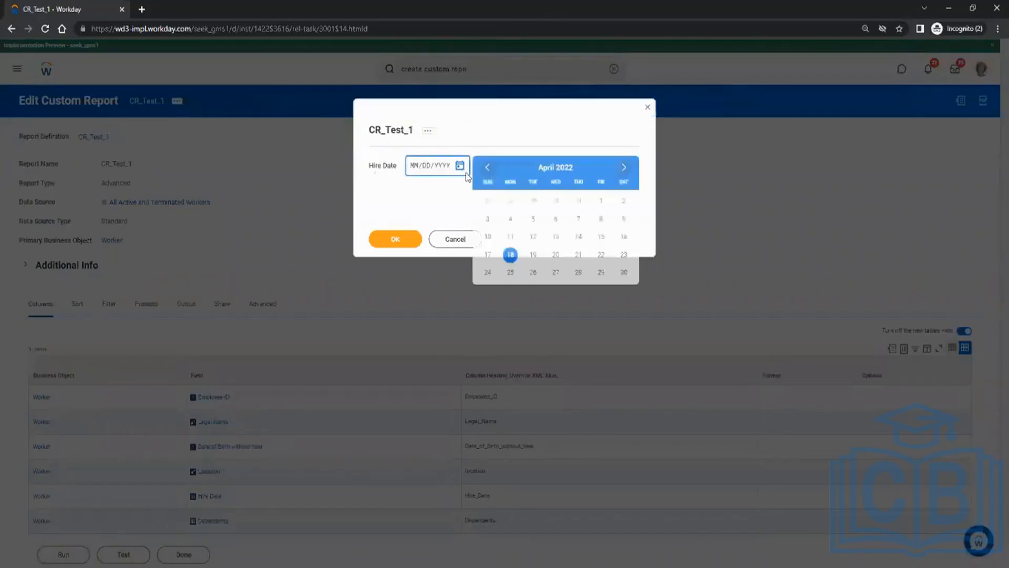
pyautogui.click(414, 165)
pyautogui.write('01/01/')
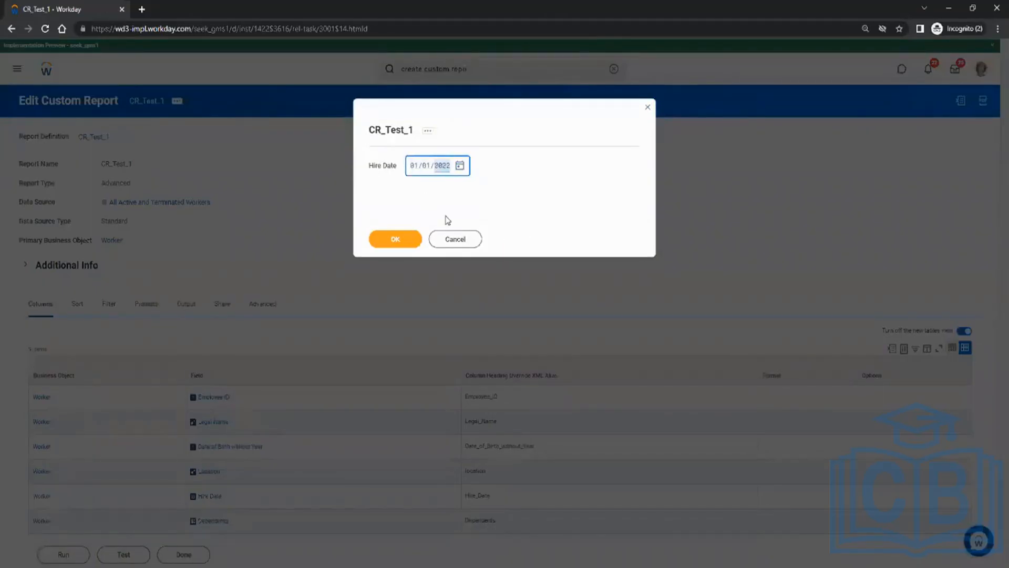
pyautogui.write('2022')
pyautogui.click(398, 239)
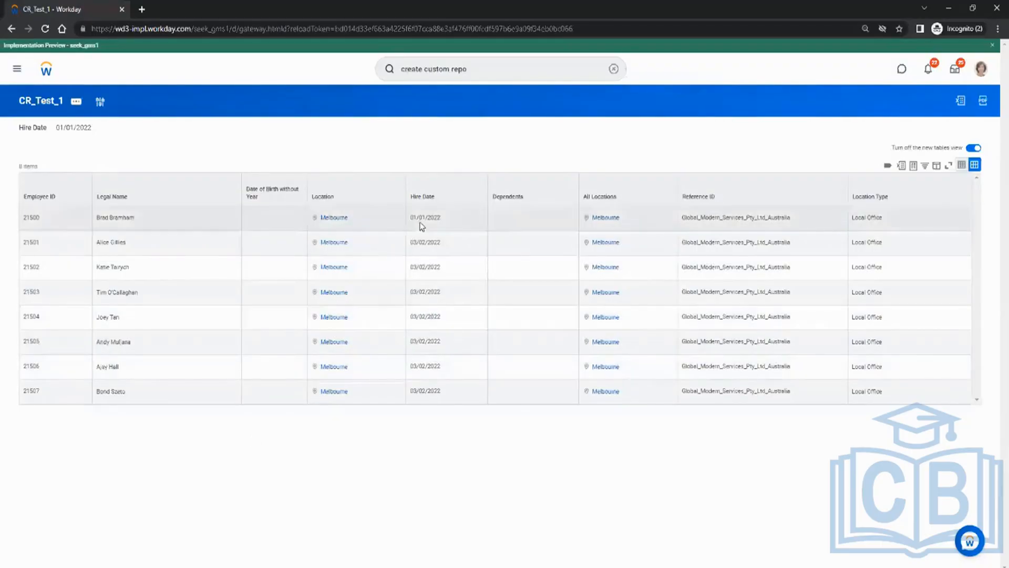
# Rerun CR_Test_1 with Hire Date 03/02/2022, returning seven workers.
pyautogui.click(421, 367)
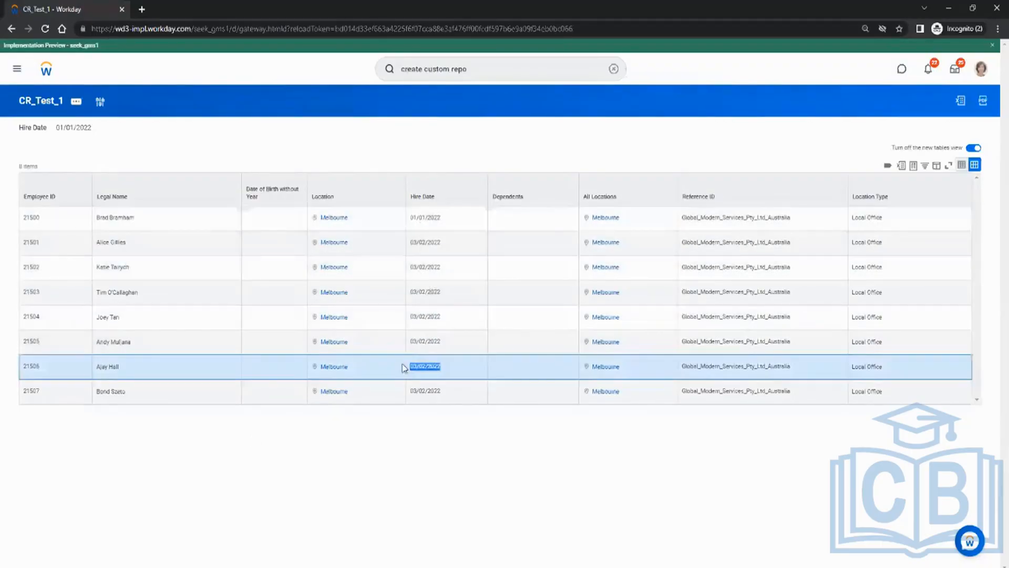
pyautogui.tripleClick(431, 367)
pyautogui.click(100, 102)
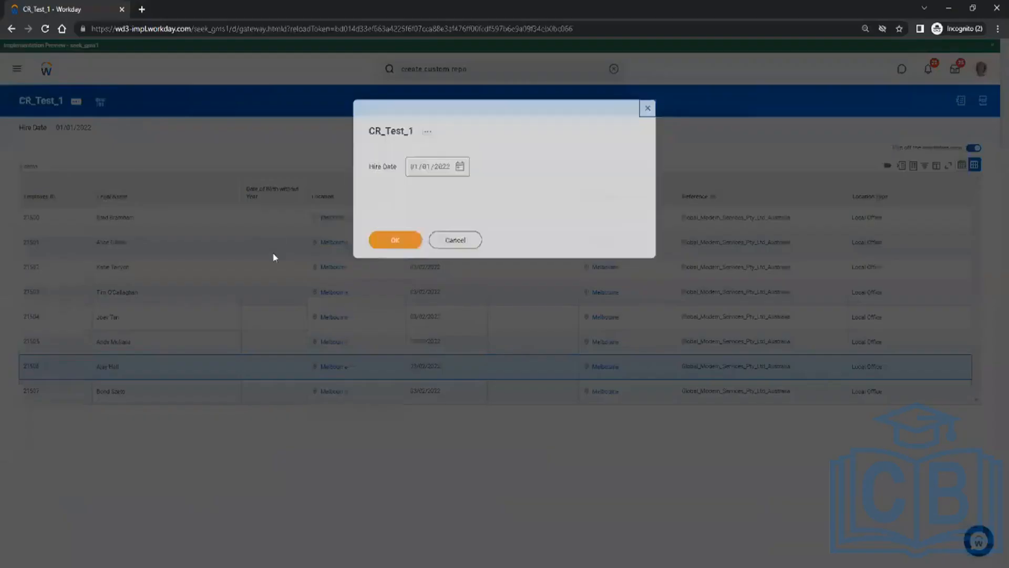
pyautogui.click(413, 166)
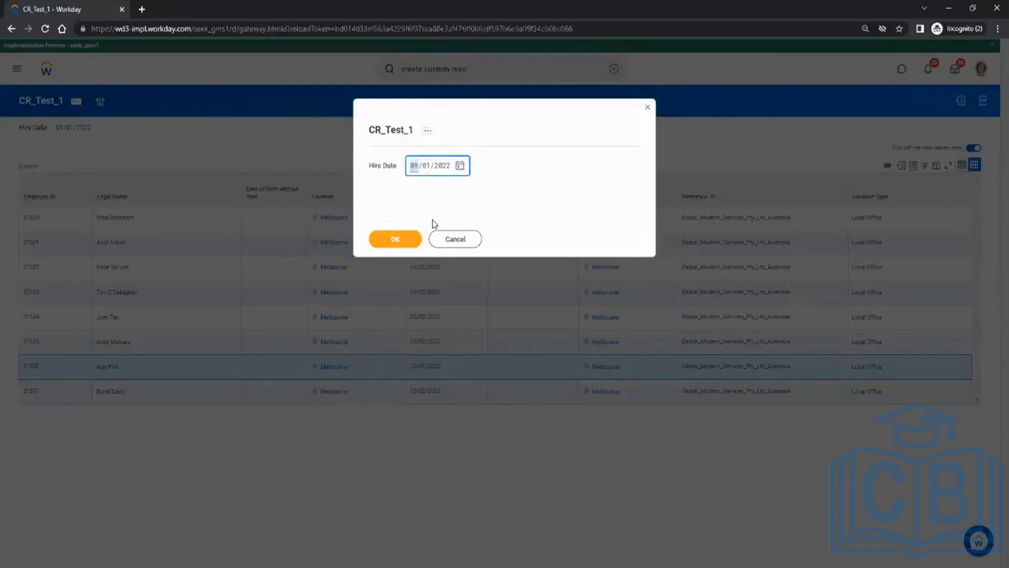
pyautogui.write('3/02')
pyautogui.click(406, 240)
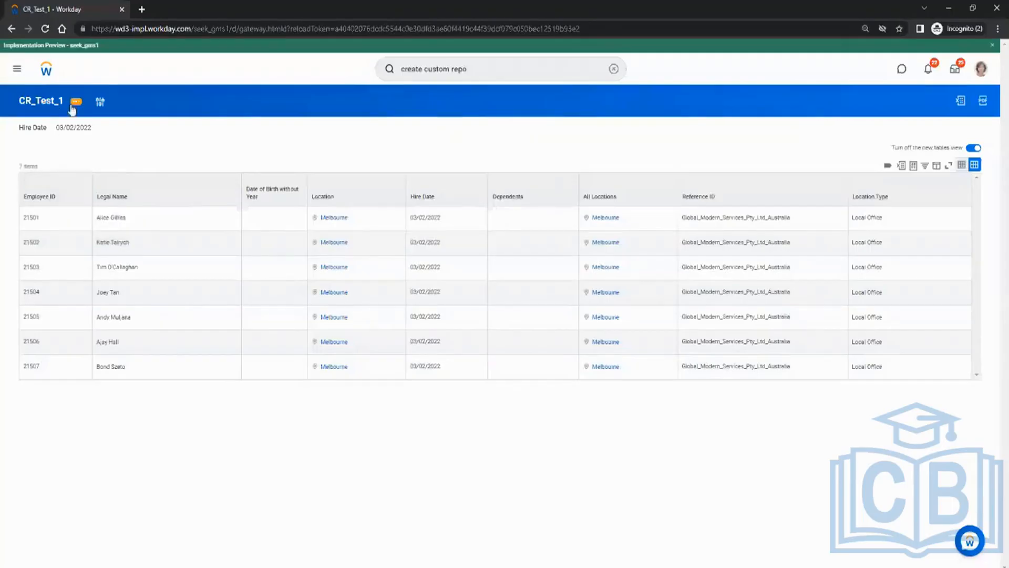
# Open CR_Test_1's related actions and show the Custom Report submenu.
pyautogui.click(76, 105)
pyautogui.moveTo(130, 264)
pyautogui.moveTo(148, 142)
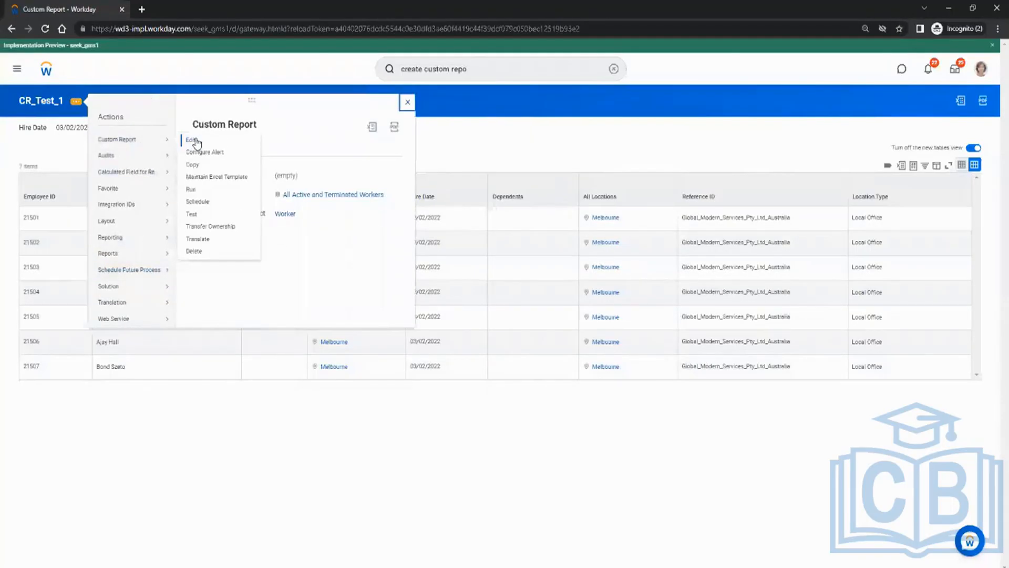
pyautogui.click(196, 189)
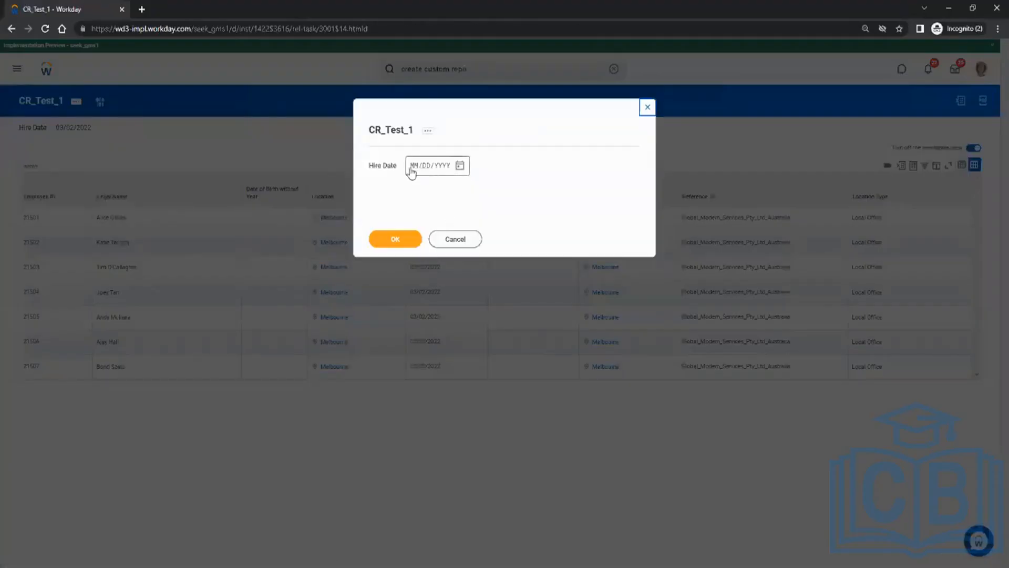
pyautogui.click(459, 239)
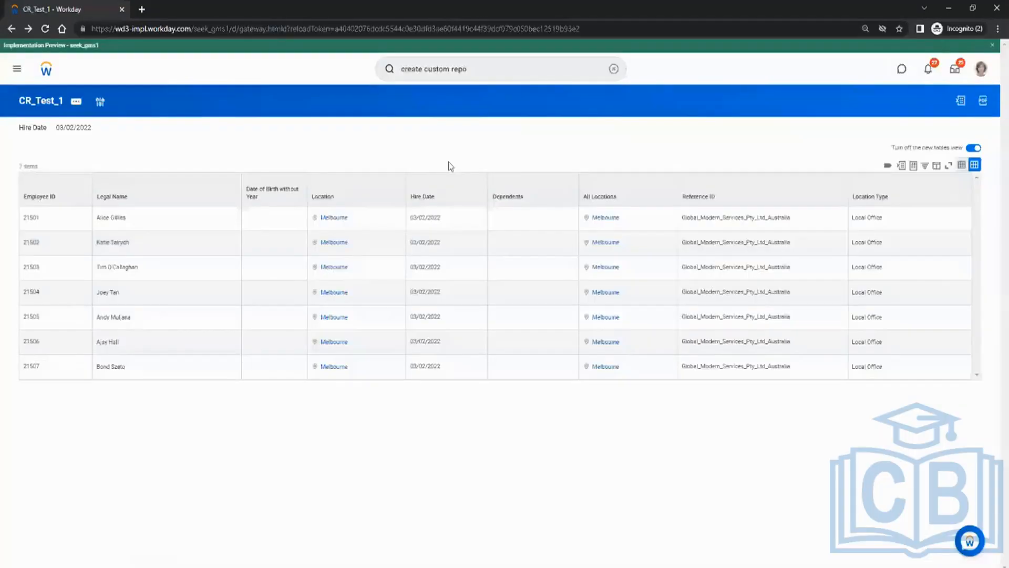
pyautogui.click(79, 105)
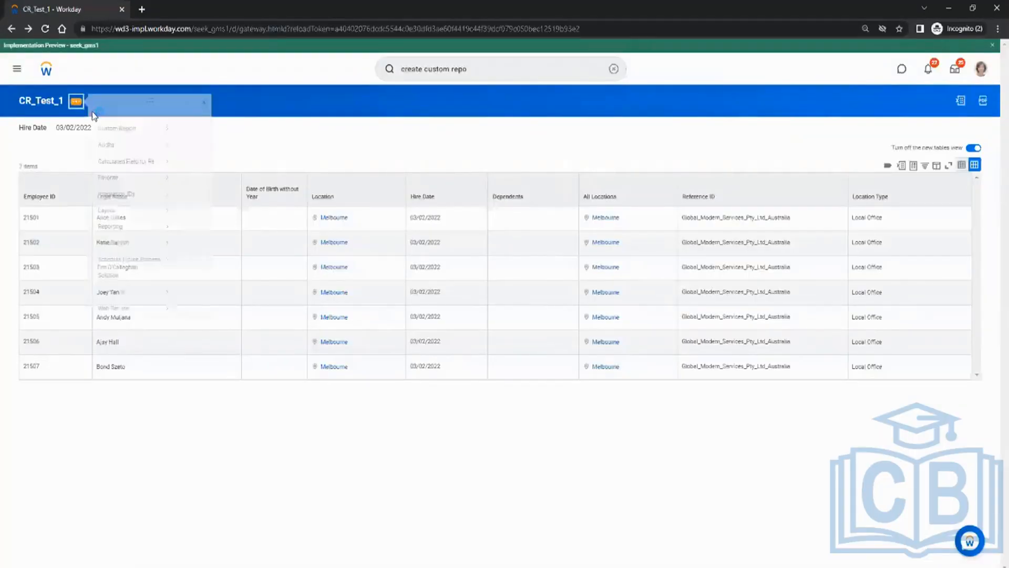
pyautogui.moveTo(131, 140)
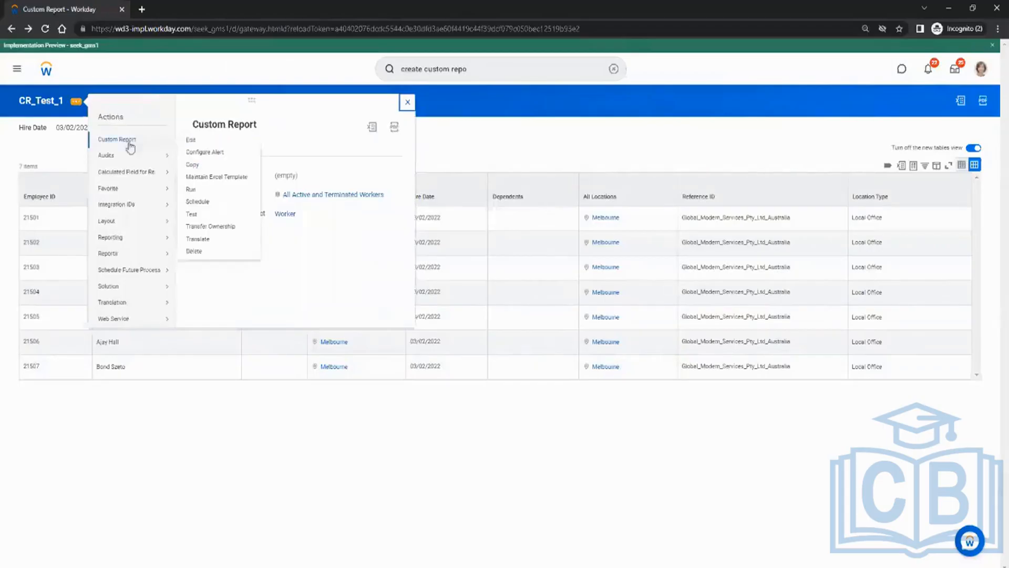
# Set the Hire Date prompt's default type to Specify default value with 01/01/2022.
pyautogui.click(189, 140)
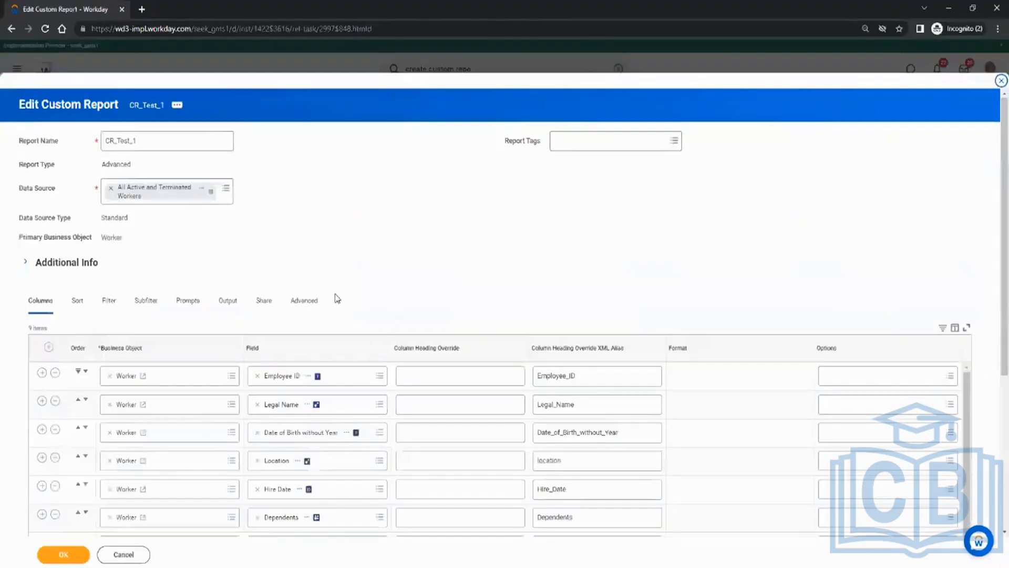
pyautogui.click(190, 301)
pyautogui.scroll(-3, 513, 256)
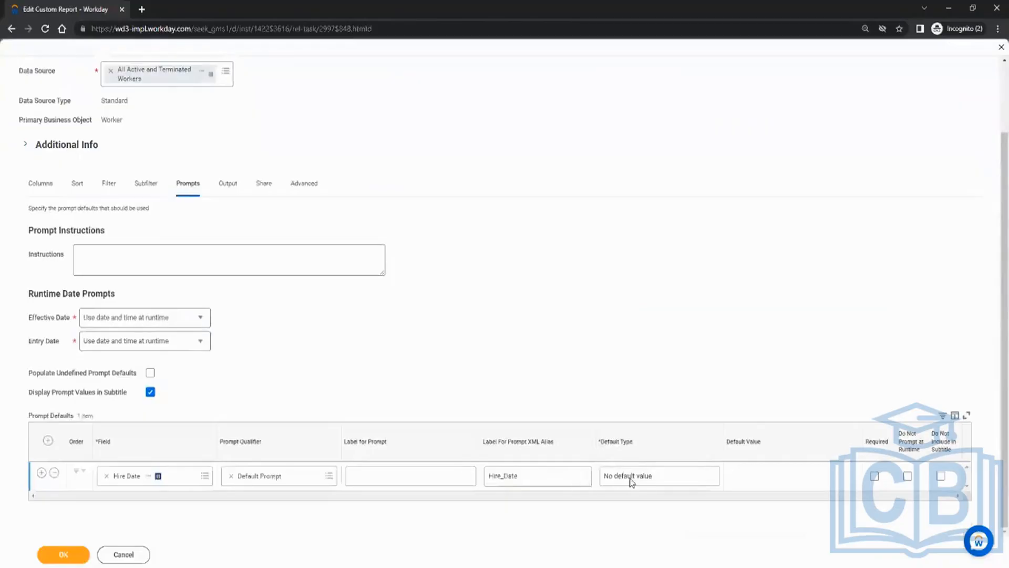
pyautogui.click(652, 484)
pyautogui.click(652, 484)
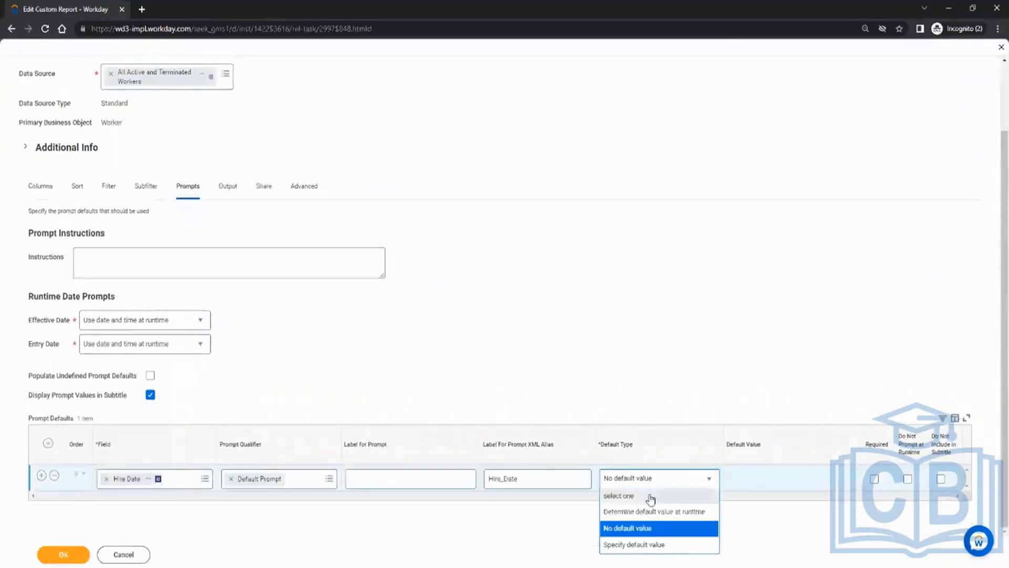
pyautogui.click(639, 547)
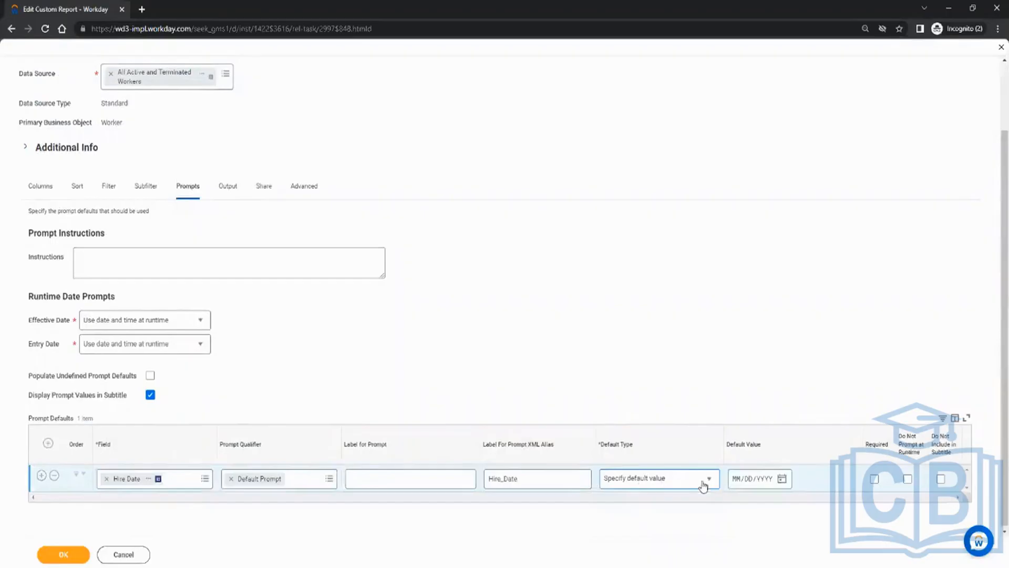
pyautogui.click(742, 479)
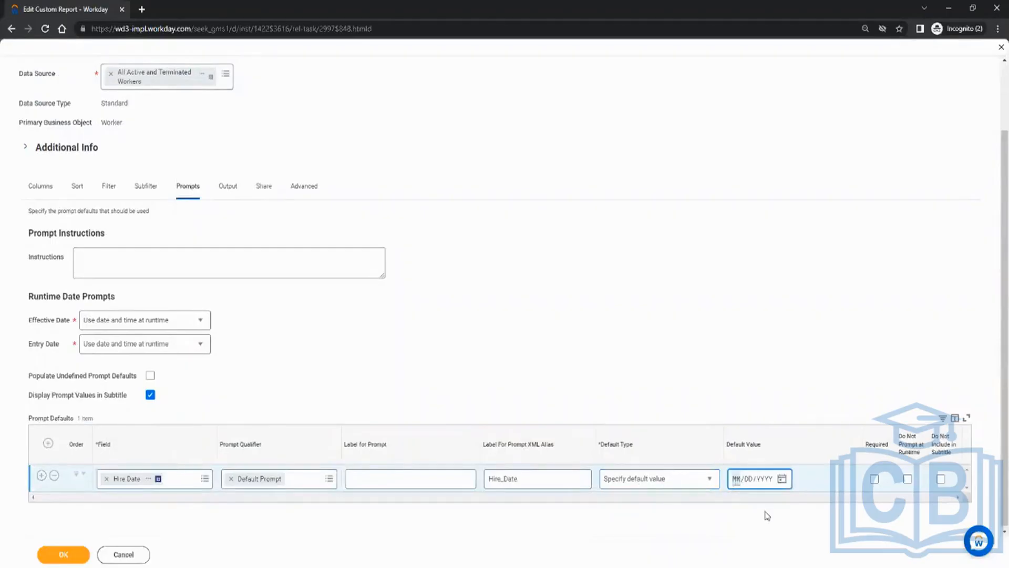
pyautogui.write('0101')
# Save the report definition and start a run of CR_Test_1.
pyautogui.click(82, 555)
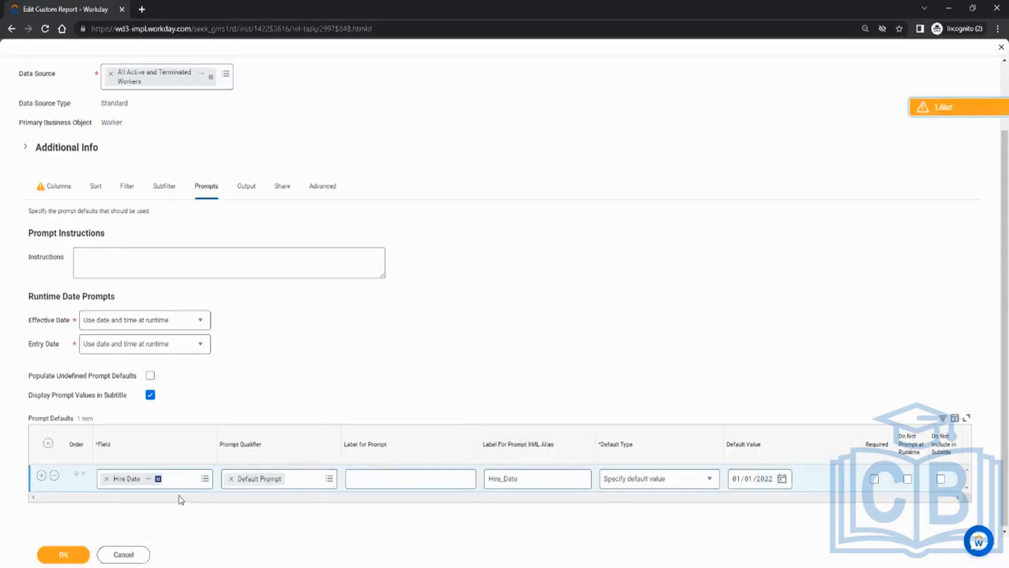
pyautogui.click(79, 552)
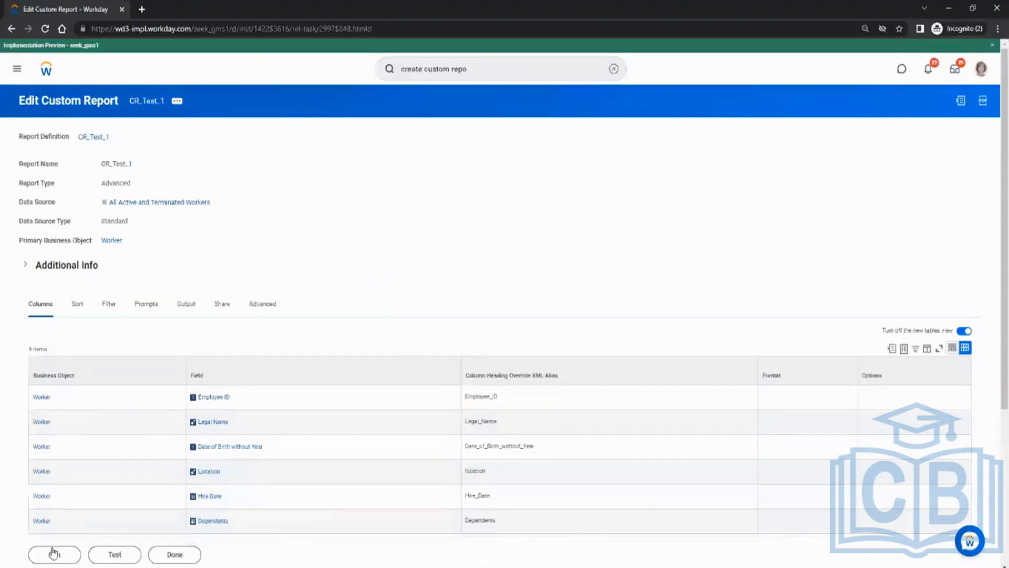
pyautogui.click(52, 553)
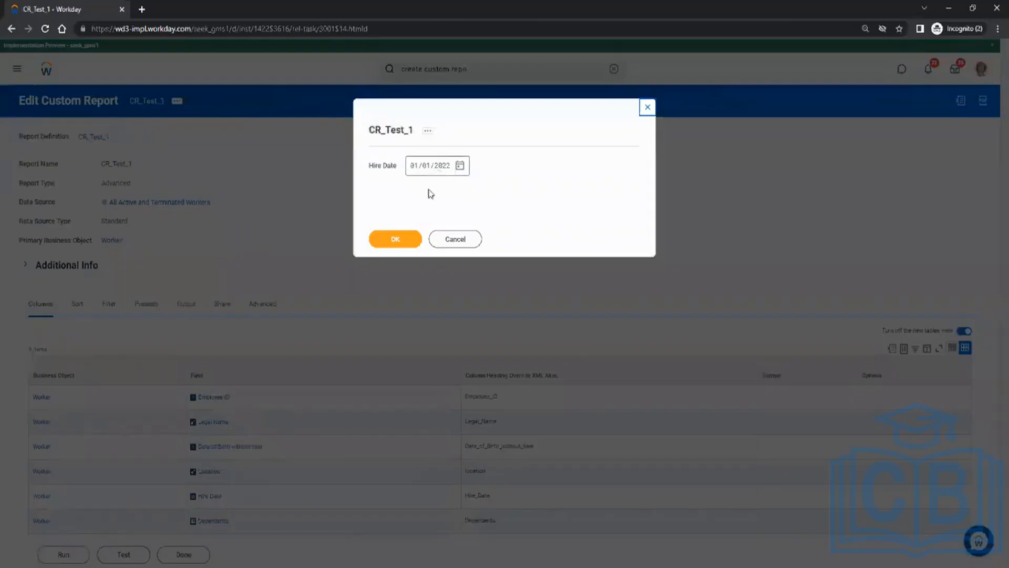
# Run CR_Test_1 for 01/01/2022, then rerun it for hire date 03/01/2022.
pyautogui.click(395, 238)
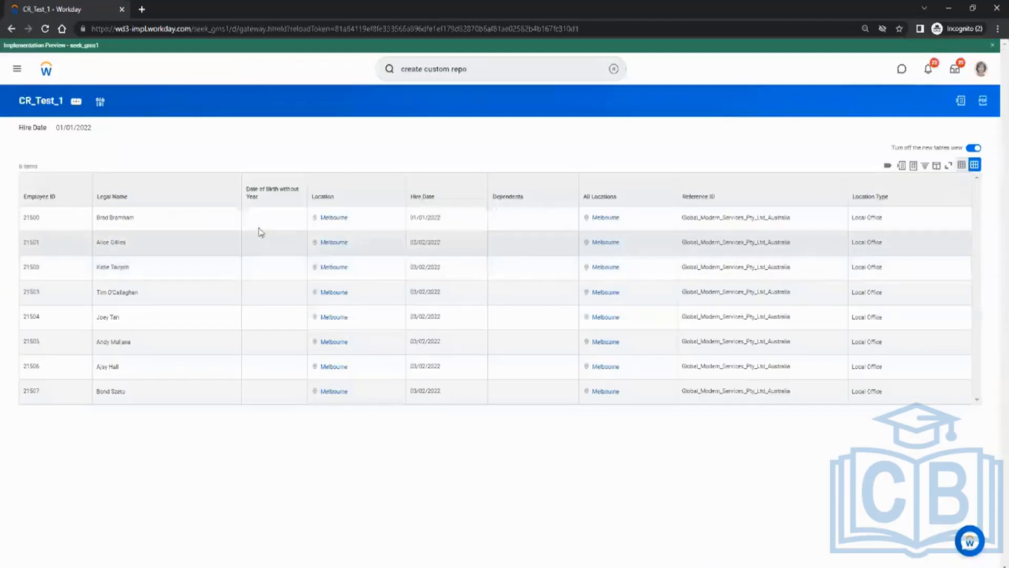
pyautogui.click(76, 102)
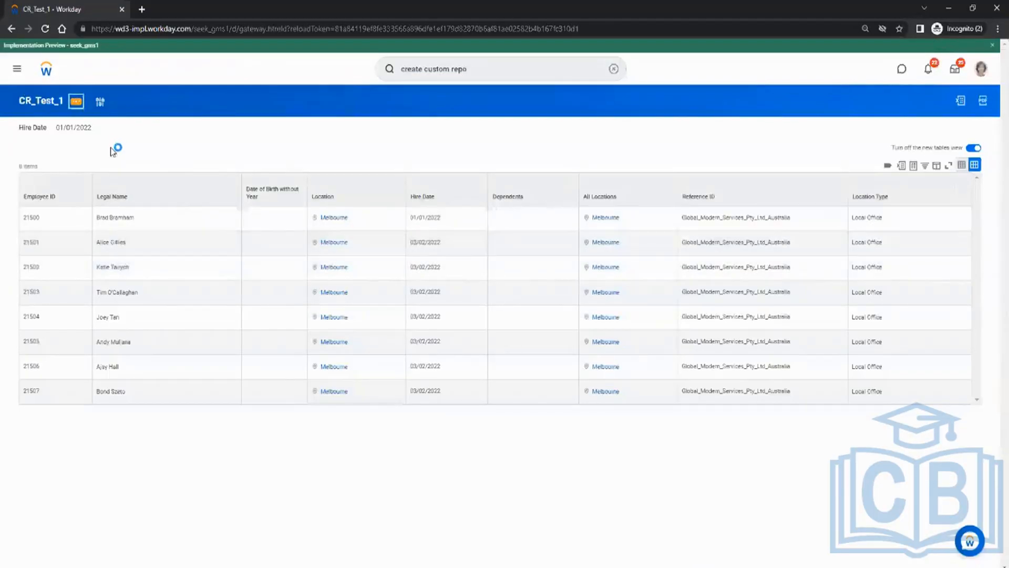
pyautogui.moveTo(134, 139)
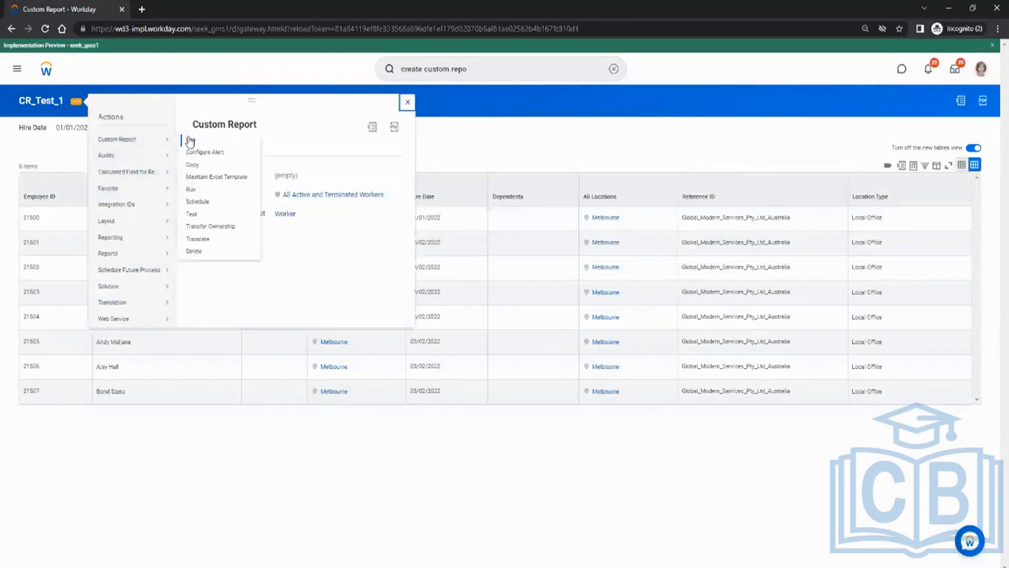
pyautogui.click(191, 190)
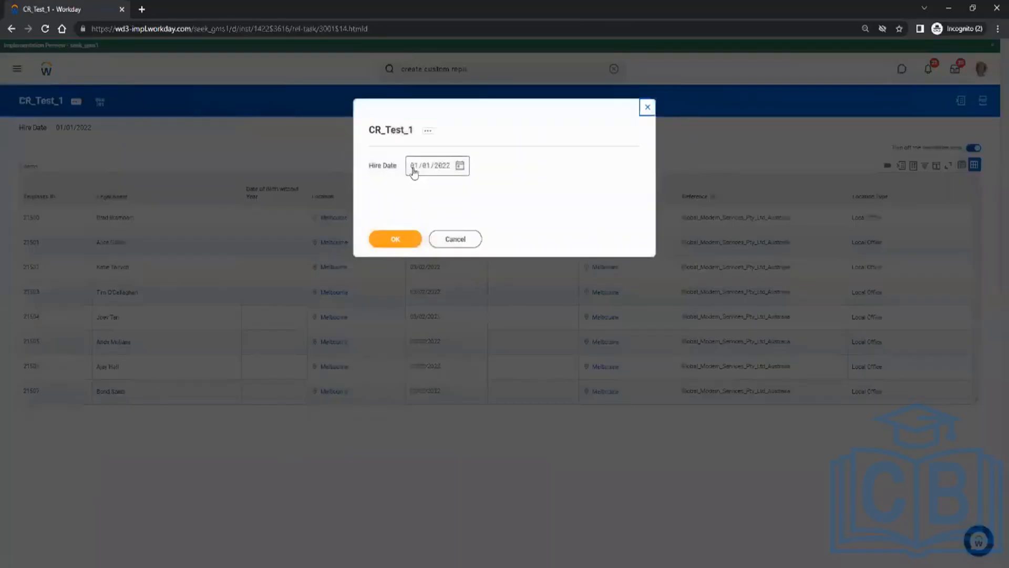
pyautogui.write('03')
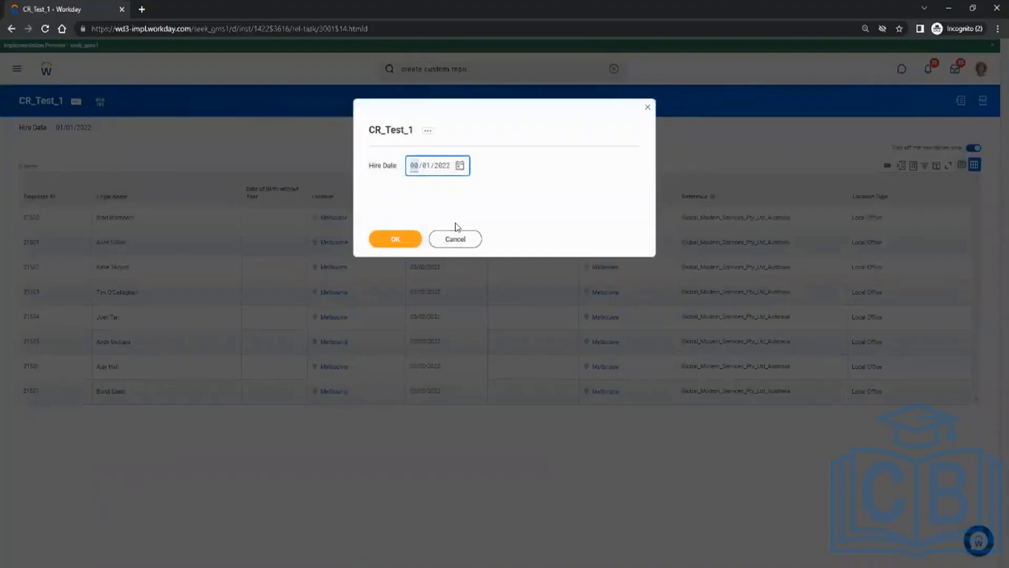
pyautogui.click(376, 245)
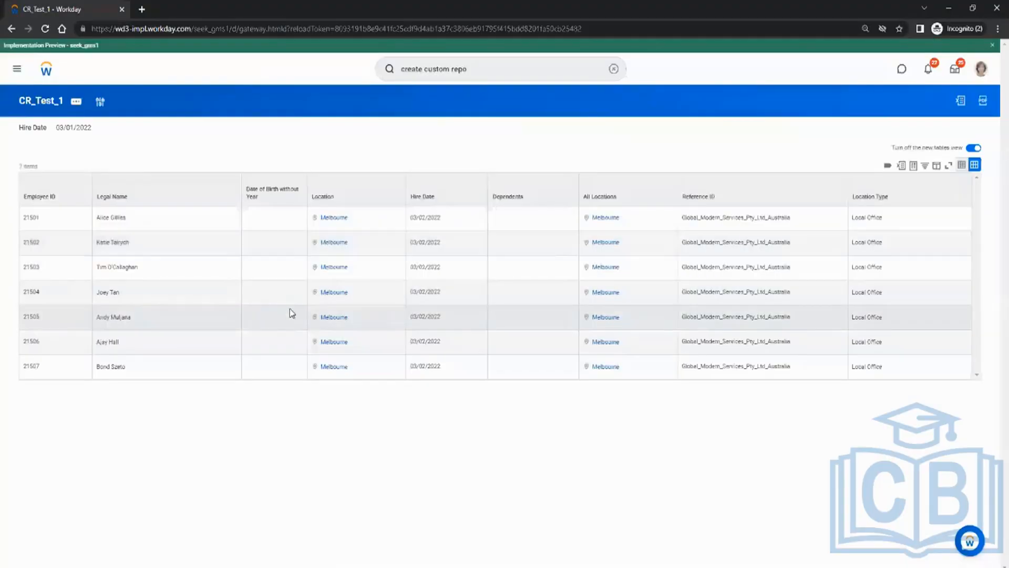
# Reopen the CR_Test_1 definition for editing and go to its prompt settings.
pyautogui.click(78, 105)
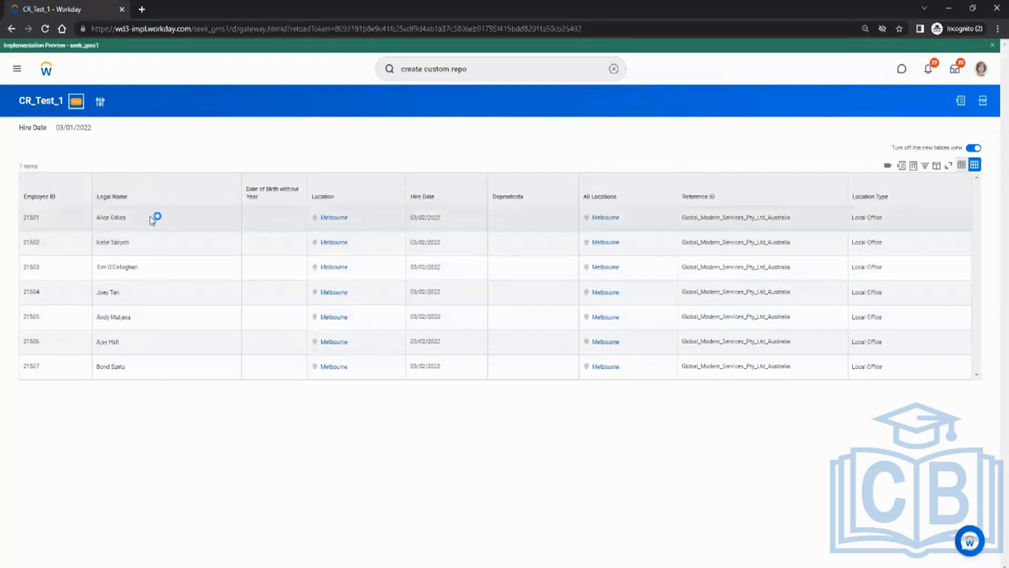
pyautogui.moveTo(150, 199)
pyautogui.moveTo(134, 140)
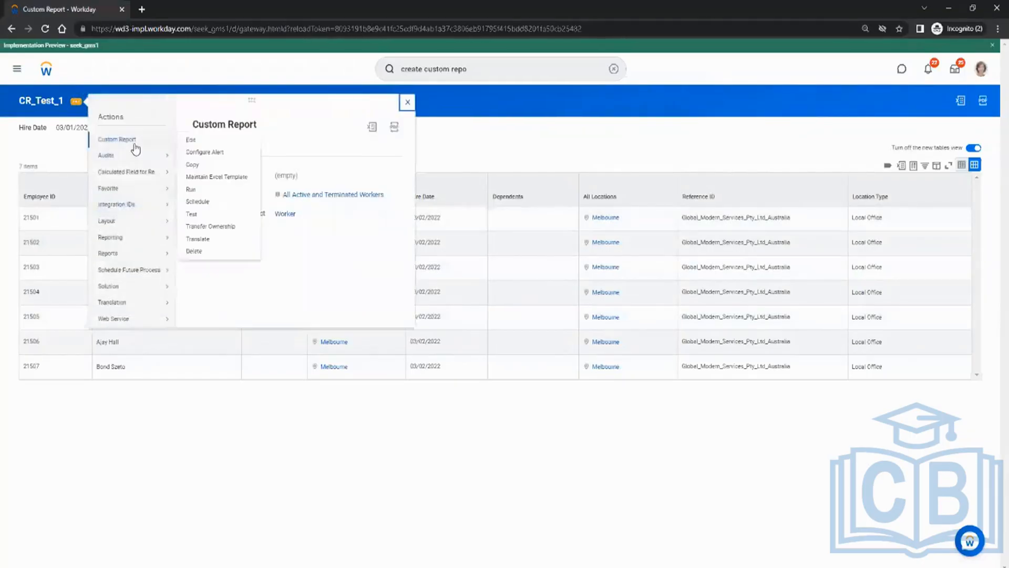
pyautogui.click(189, 141)
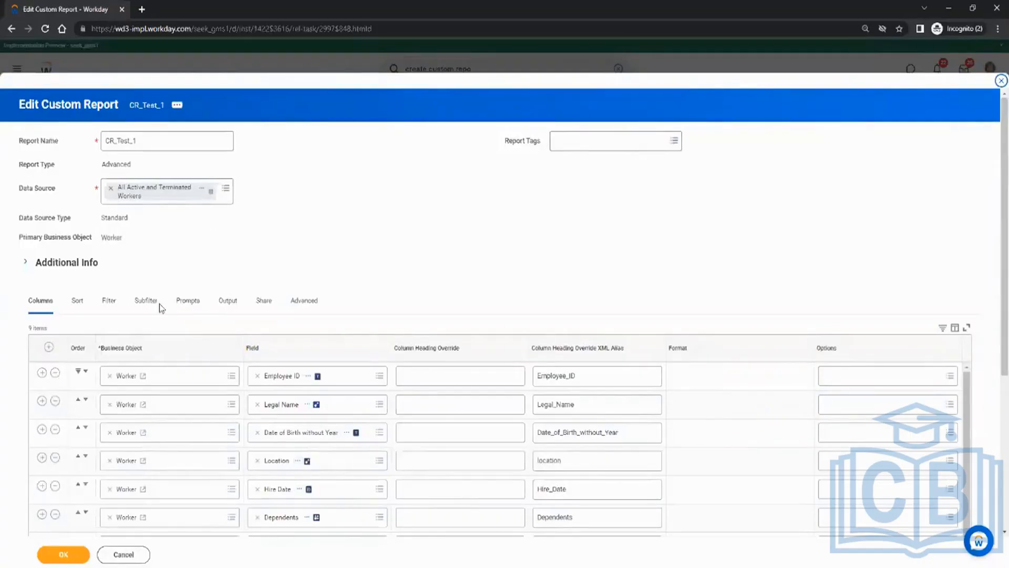
pyautogui.click(187, 305)
pyautogui.scroll(-2, 312, 235)
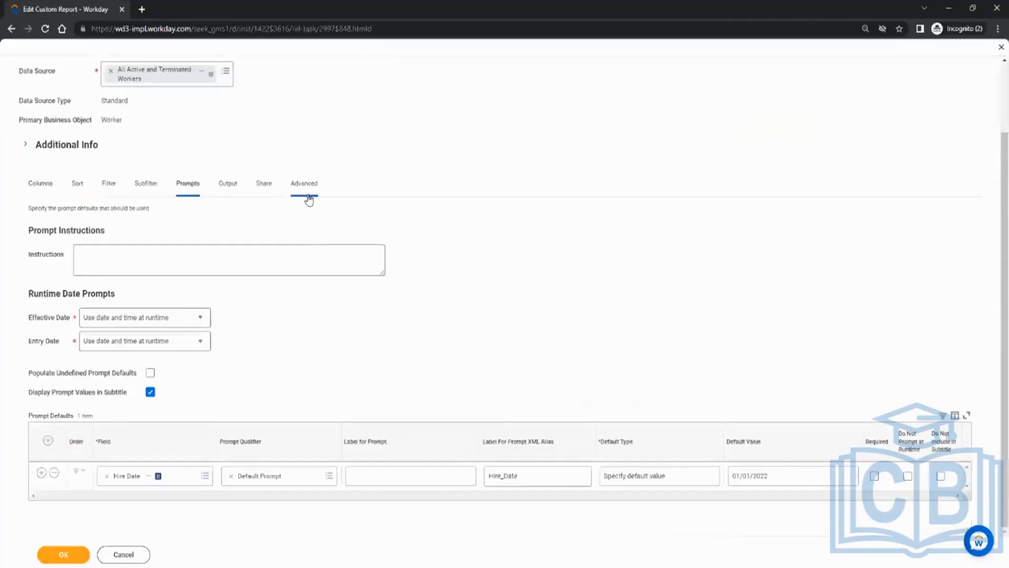
# Set the Hire Date default type to Determine default value at runtime with Today, and save.
pyautogui.click(647, 483)
pyautogui.click(647, 482)
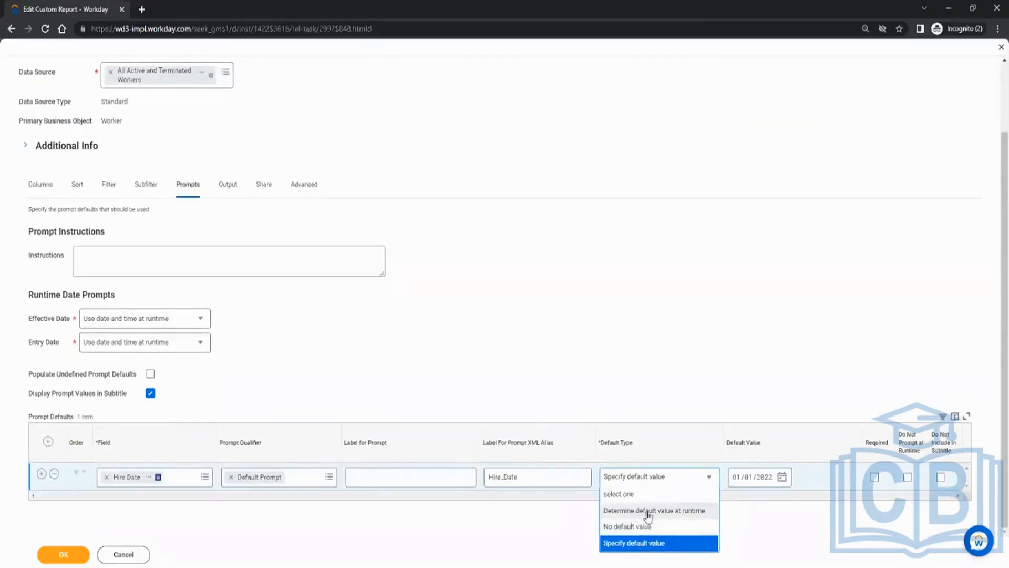
pyautogui.click(646, 512)
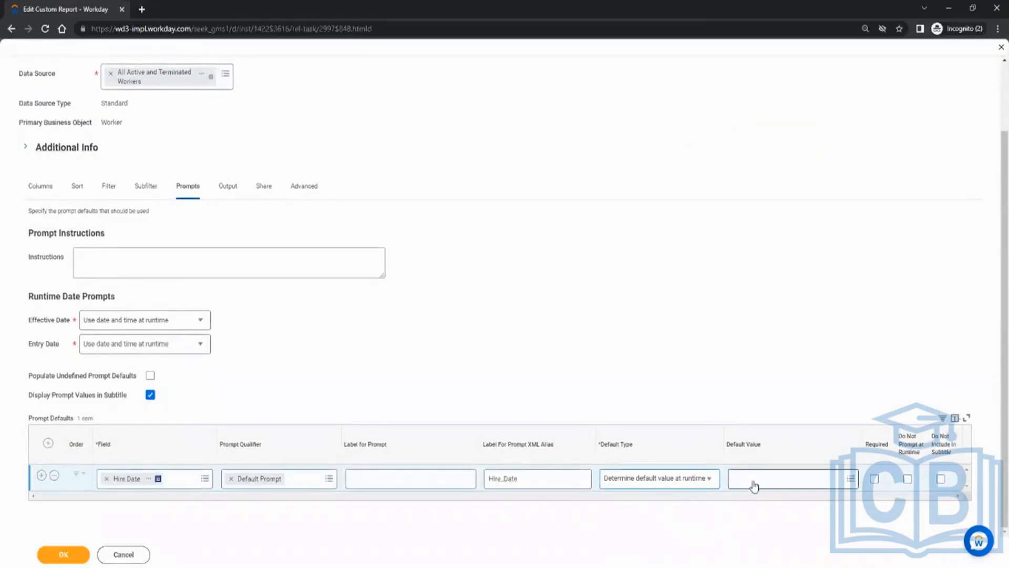
pyautogui.click(753, 484)
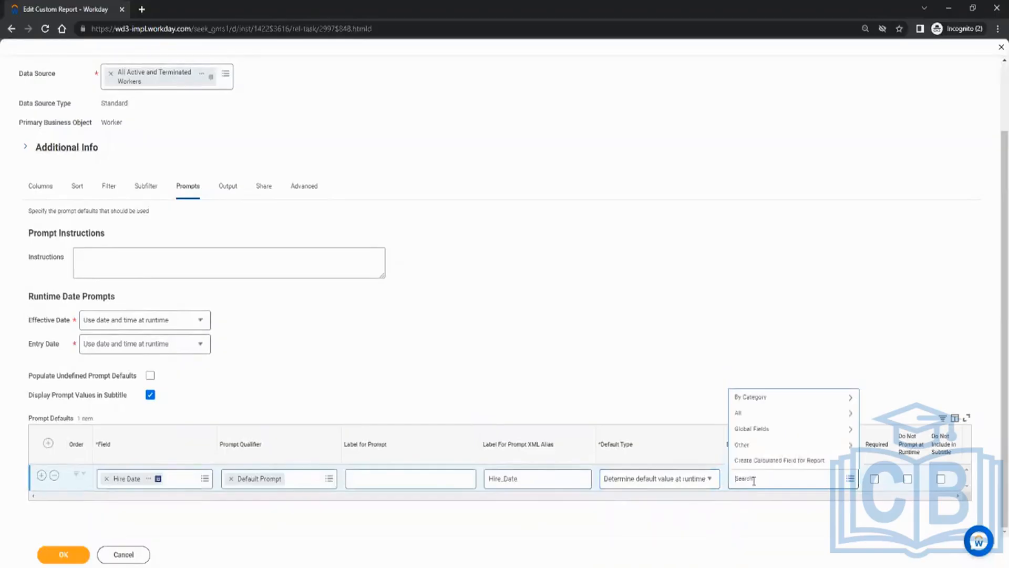
pyautogui.write('today')
pyautogui.press('Return')
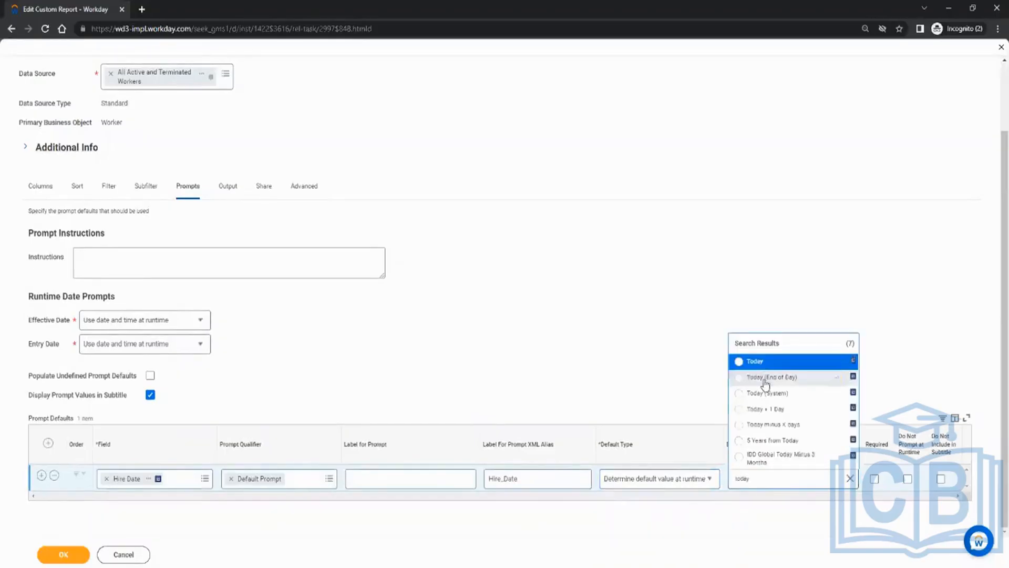
pyautogui.click(762, 362)
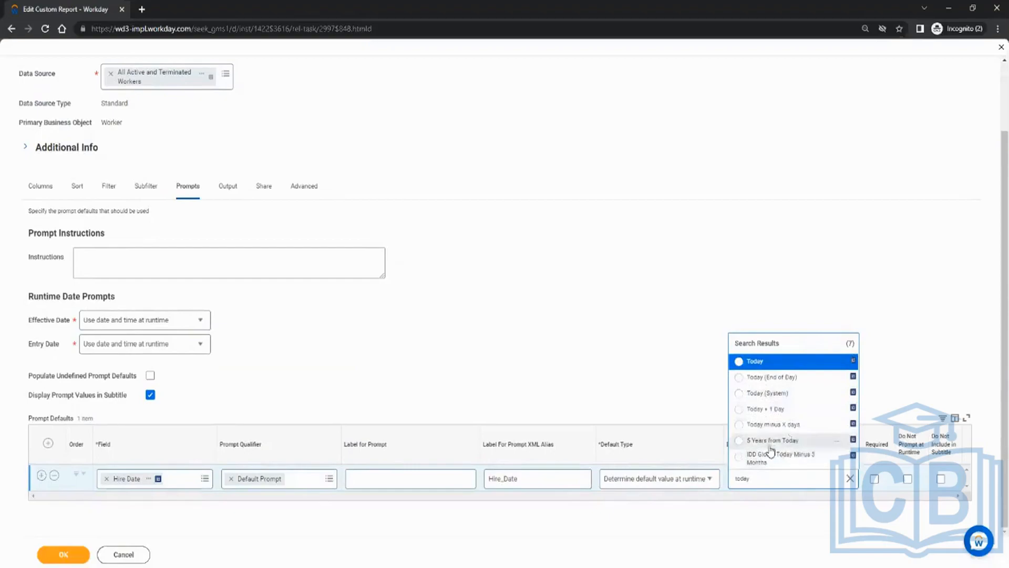
pyautogui.click(764, 364)
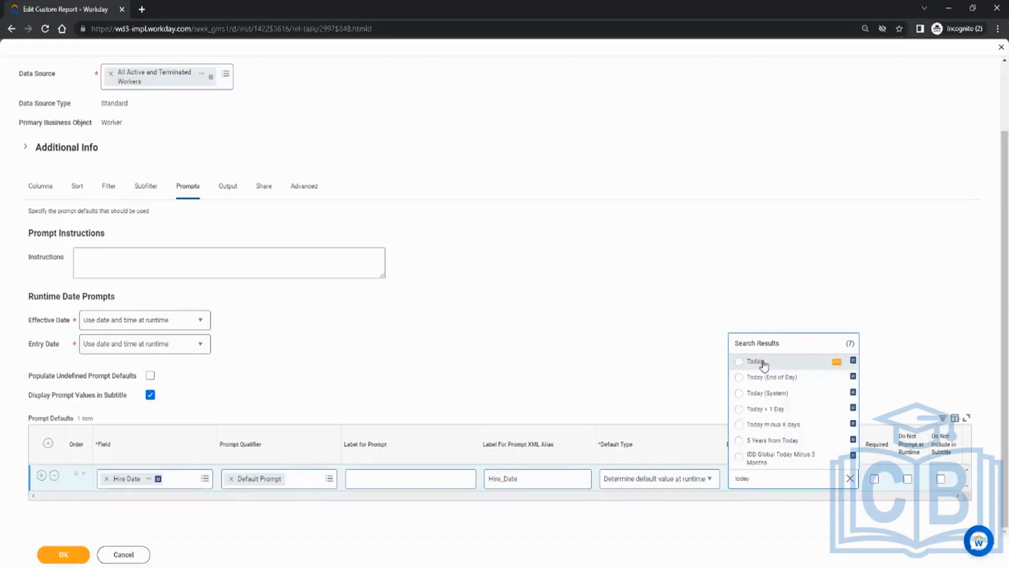
pyautogui.click(764, 362)
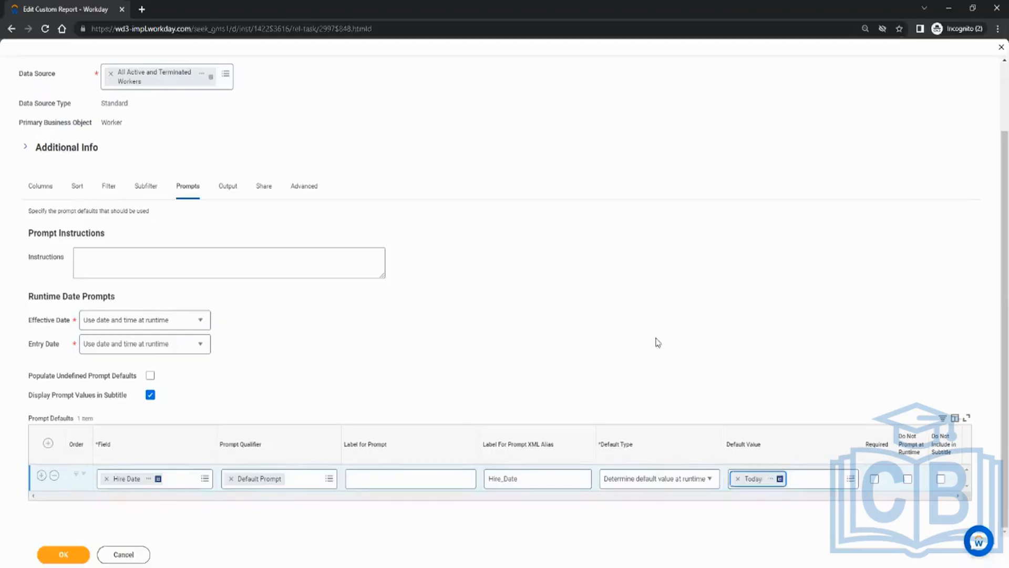
pyautogui.click(63, 555)
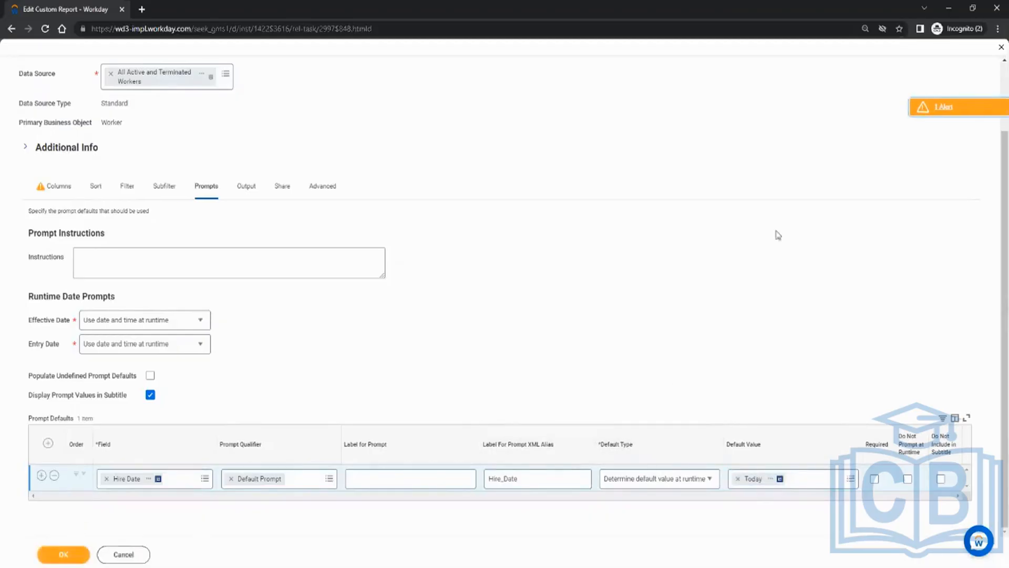
# Save, run CR_Test_1 with the 04/18/2022 default (no workers), and reopen it for editing.
pyautogui.click(63, 554)
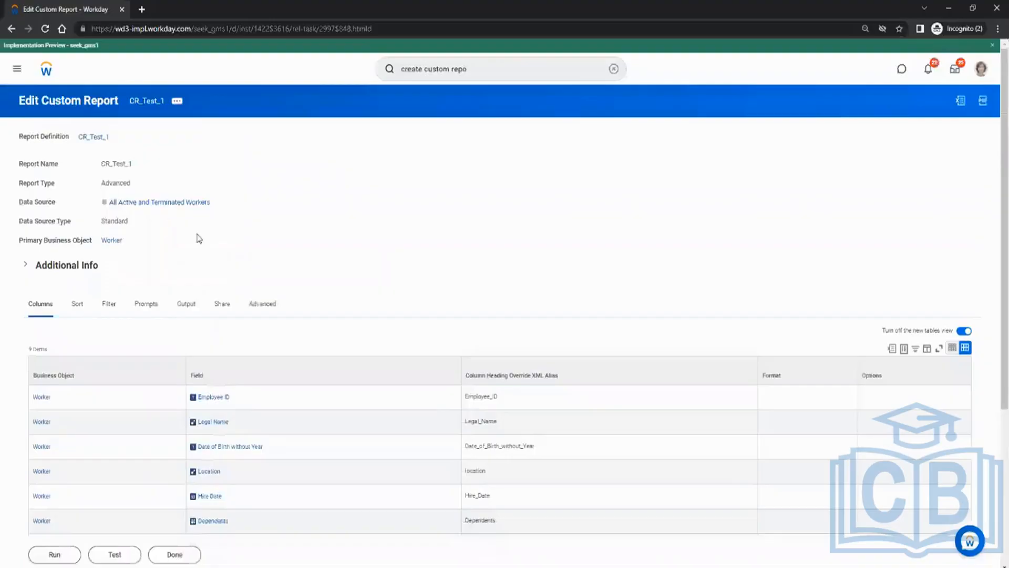
pyautogui.click(55, 554)
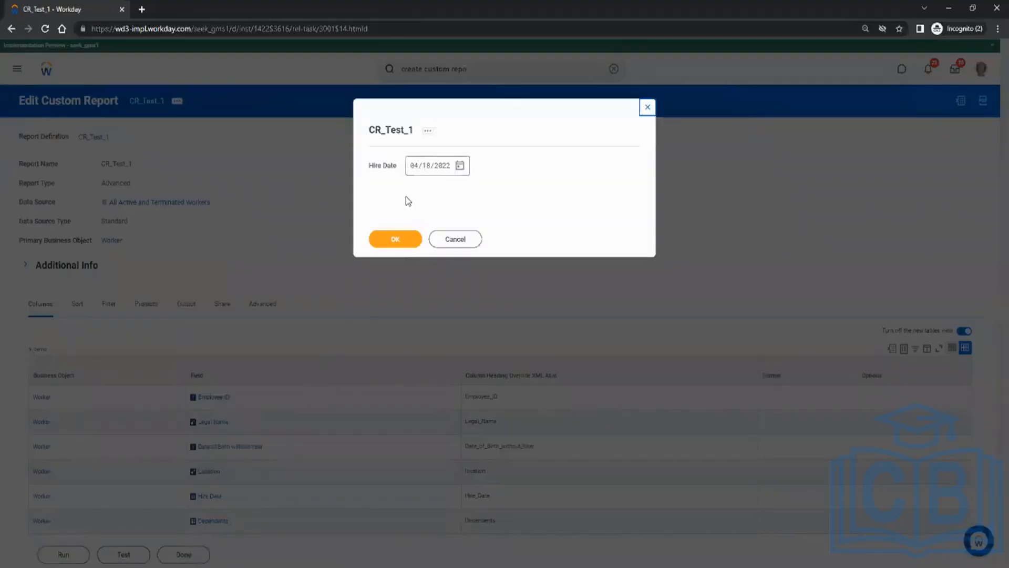
pyautogui.click(396, 243)
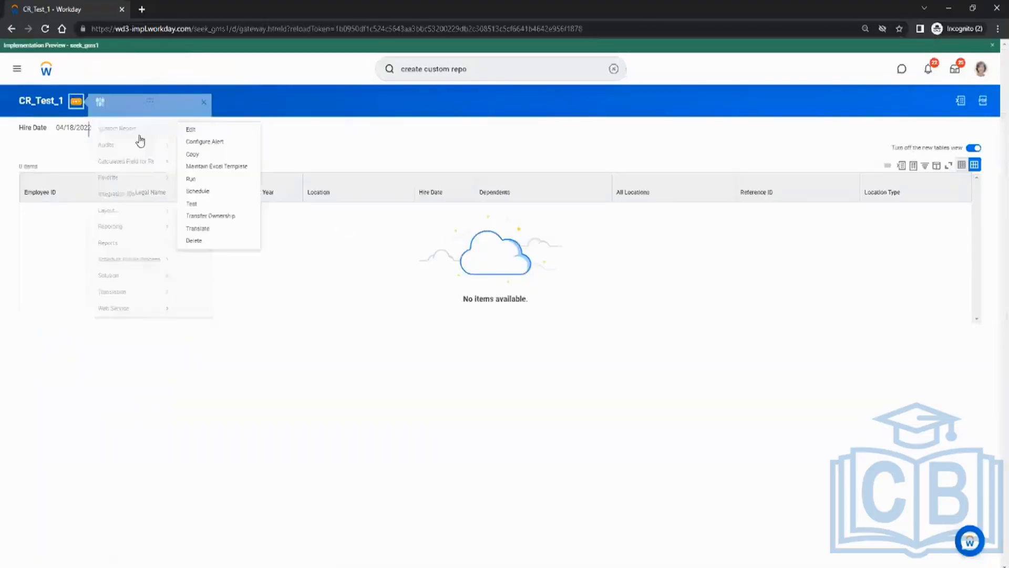
pyautogui.click(203, 132)
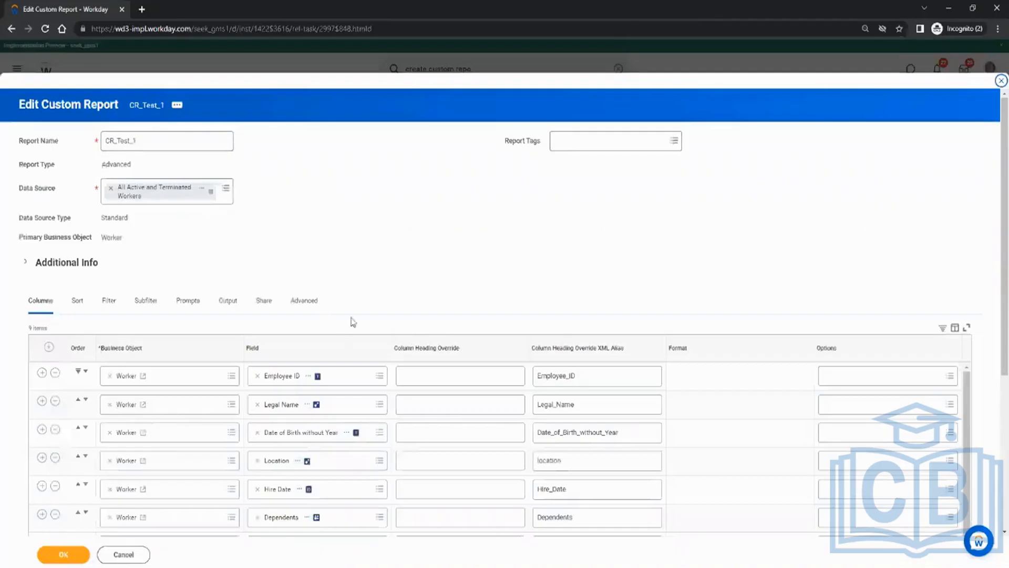
# On the Prompts tab, try Current Moment Minus 7 Days as the Hire Date default, then remove it.
pyautogui.scroll(-3, 353, 321)
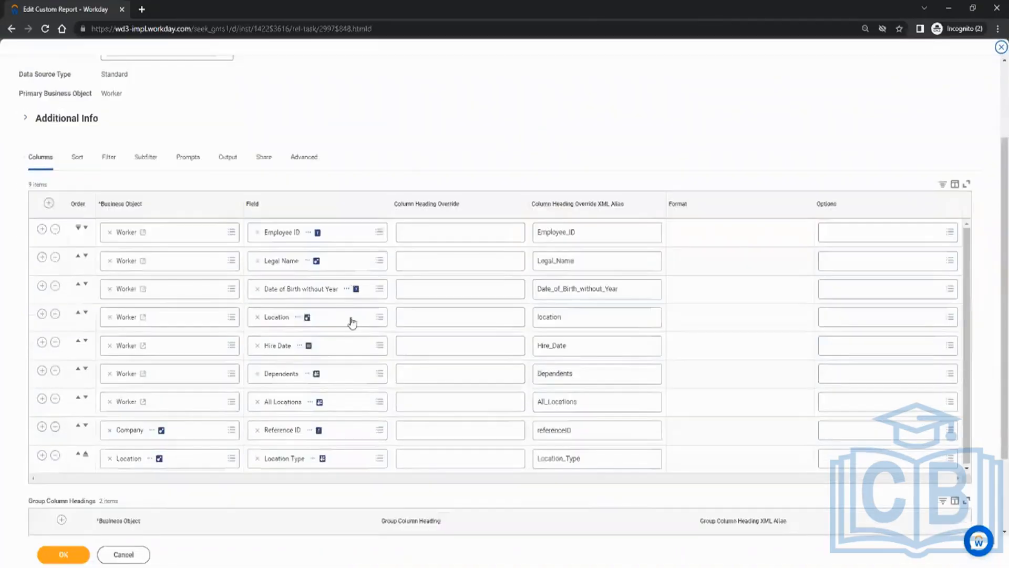
pyautogui.click(196, 168)
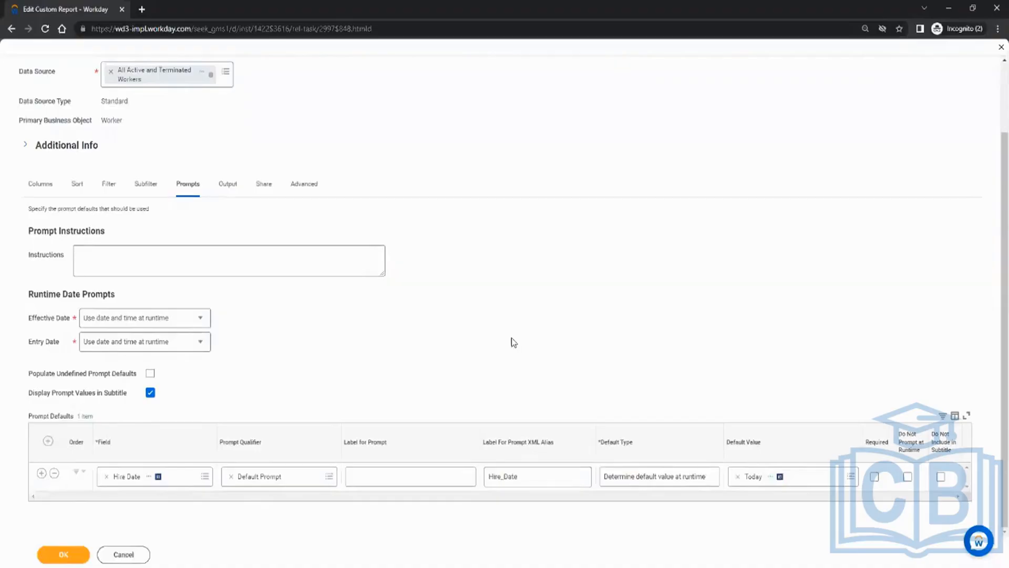
pyautogui.click(821, 476)
pyautogui.write('cu')
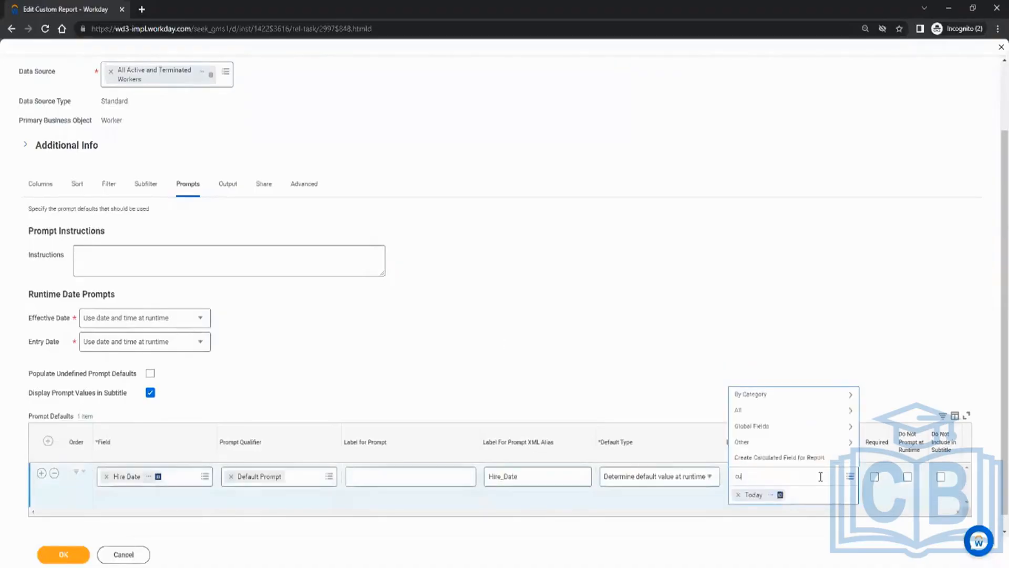
pyautogui.write('rrent moment')
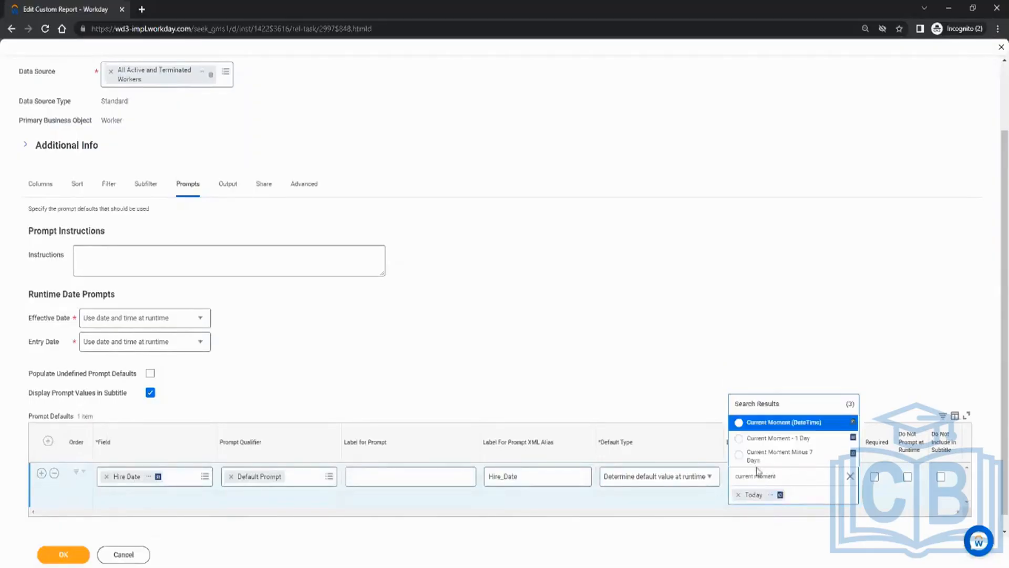
pyautogui.click(794, 463)
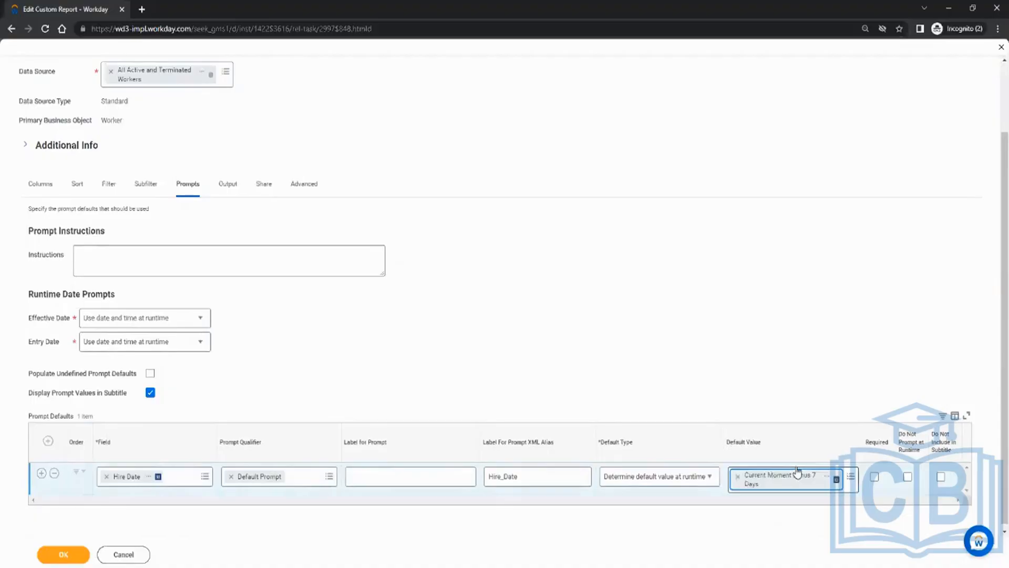
pyautogui.click(738, 477)
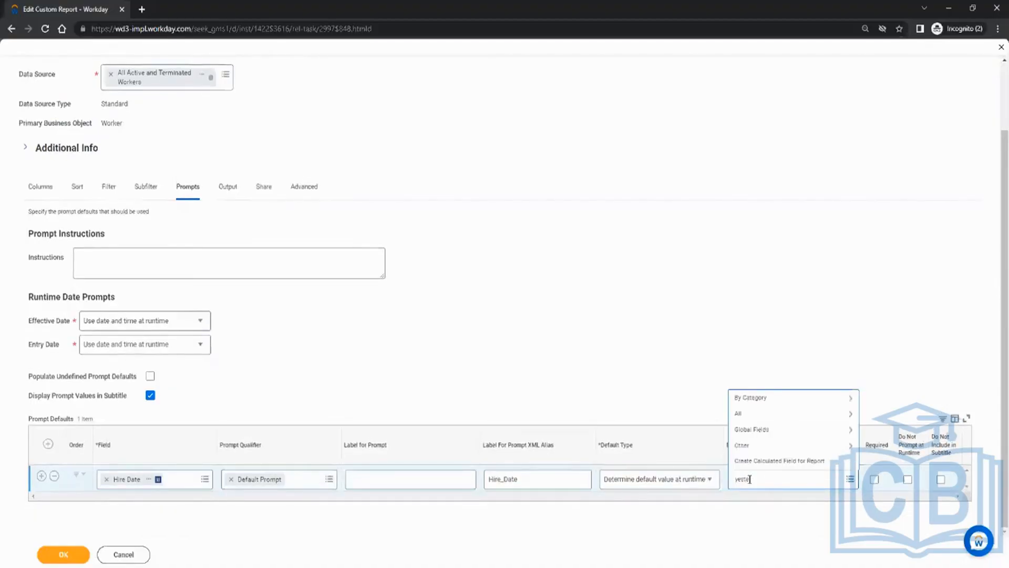
# Search 'today' options, try Today + 1 Day, then set the Hire Date default to Today.
pyautogui.press('Return')
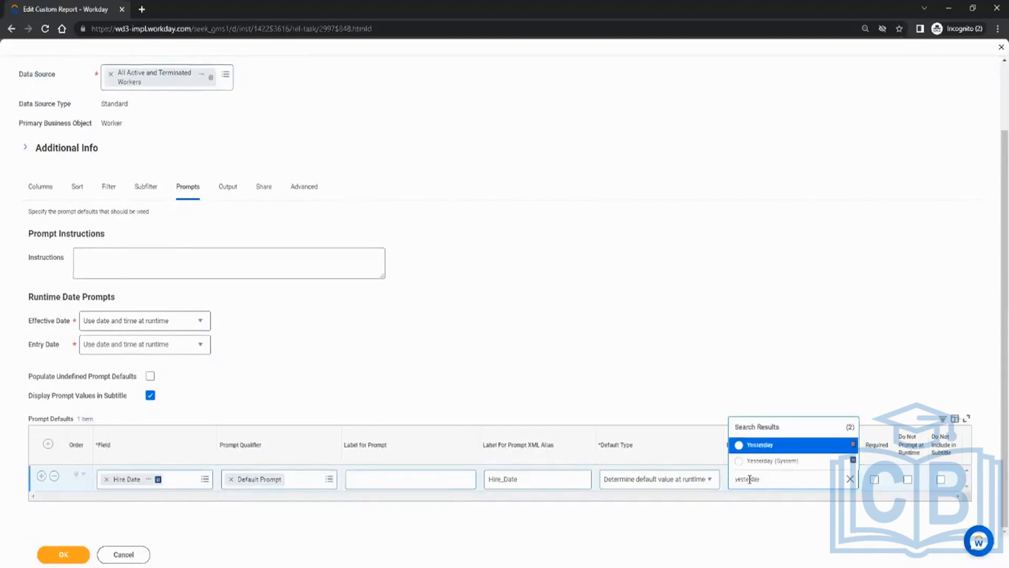
pyautogui.moveTo(769, 480); pyautogui.dragTo(730, 480)
pyautogui.write('today')
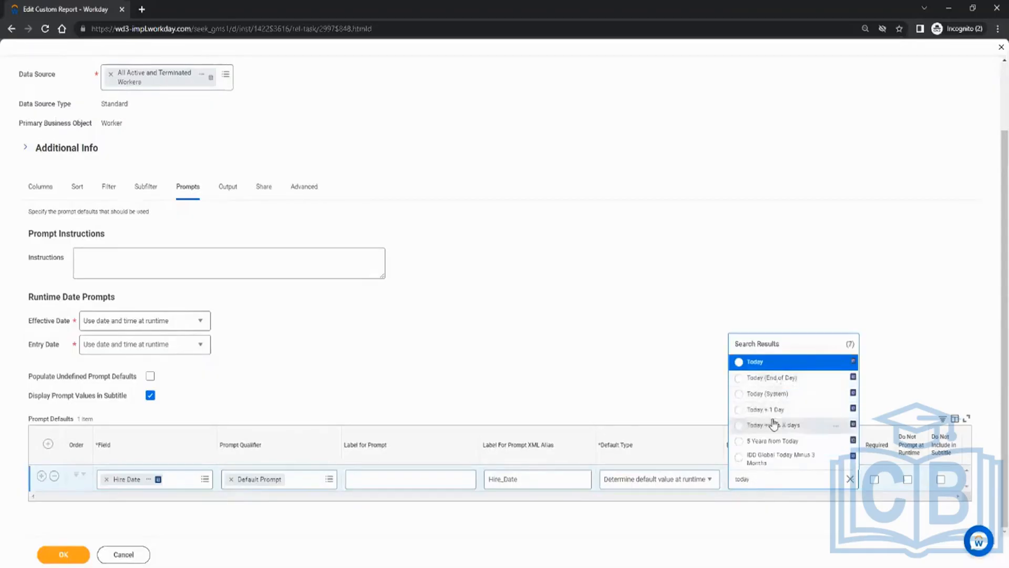
pyautogui.click(766, 415)
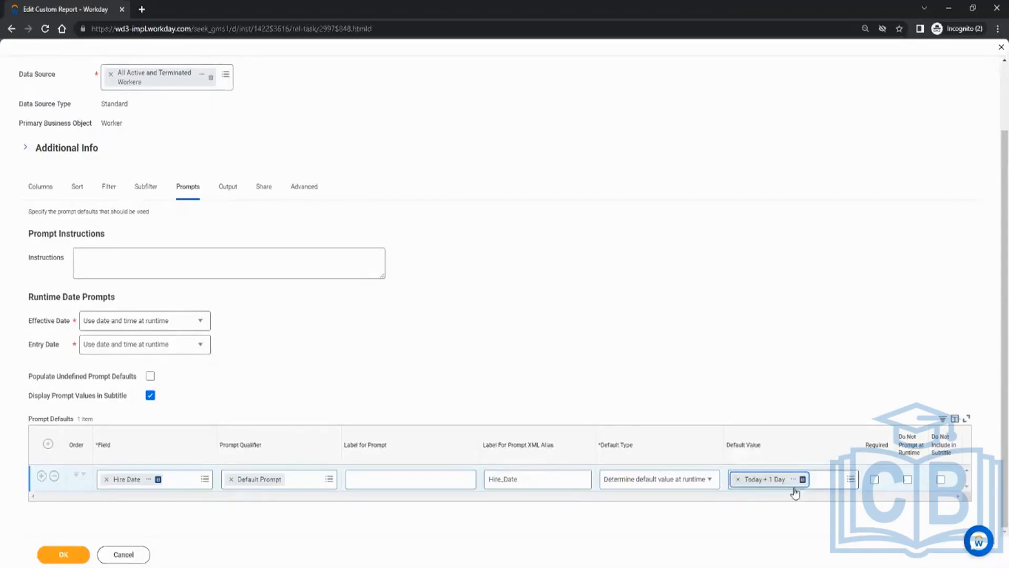
pyautogui.click(735, 480)
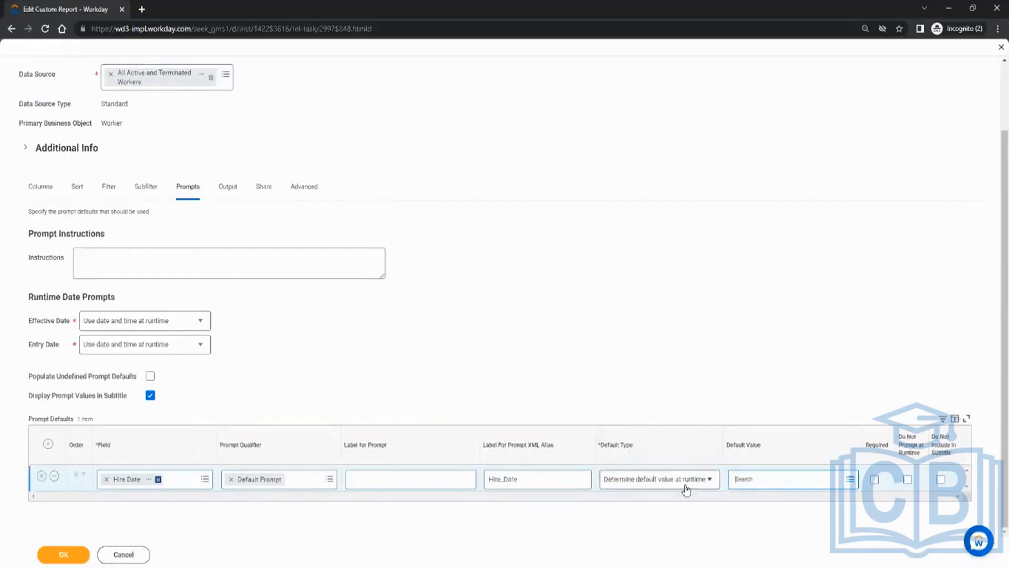
pyautogui.click(760, 482)
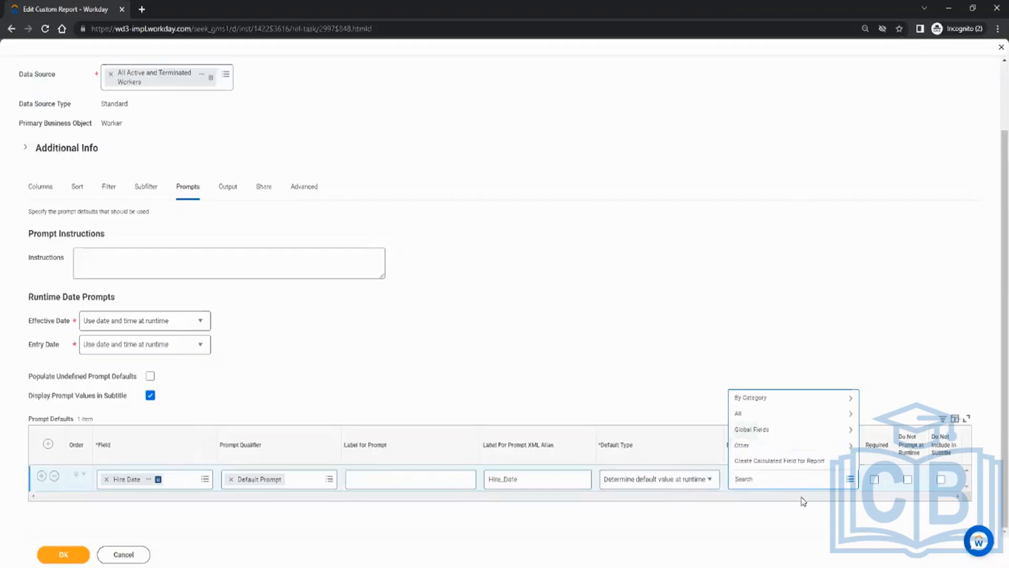
pyautogui.press('Return')
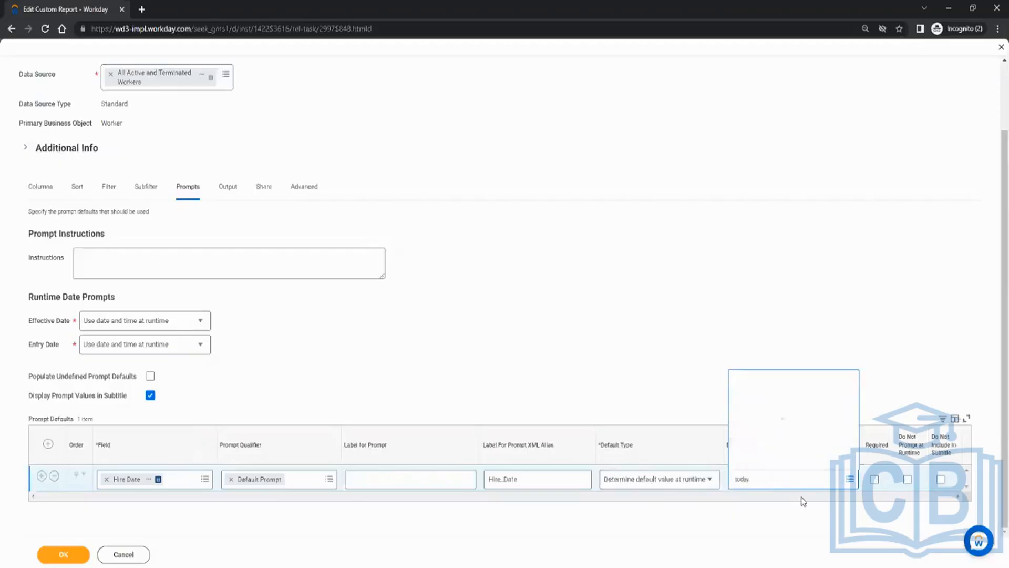
pyautogui.click(757, 364)
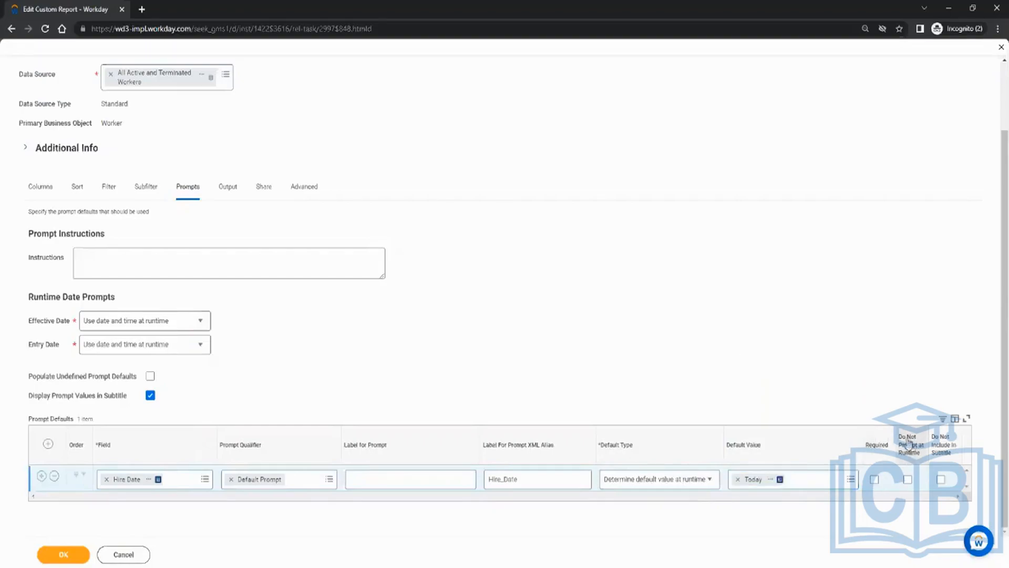
# Mark the Hire Date prompt as Do Not Prompt at Runtime and save CR_Test_1, confirming past the alert.
pyautogui.click(907, 478)
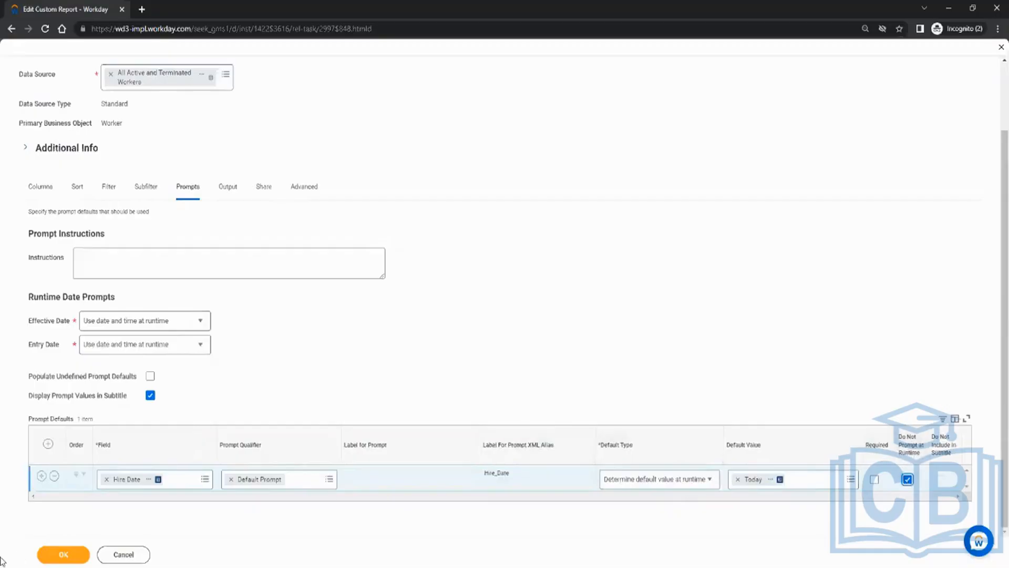
pyautogui.click(63, 559)
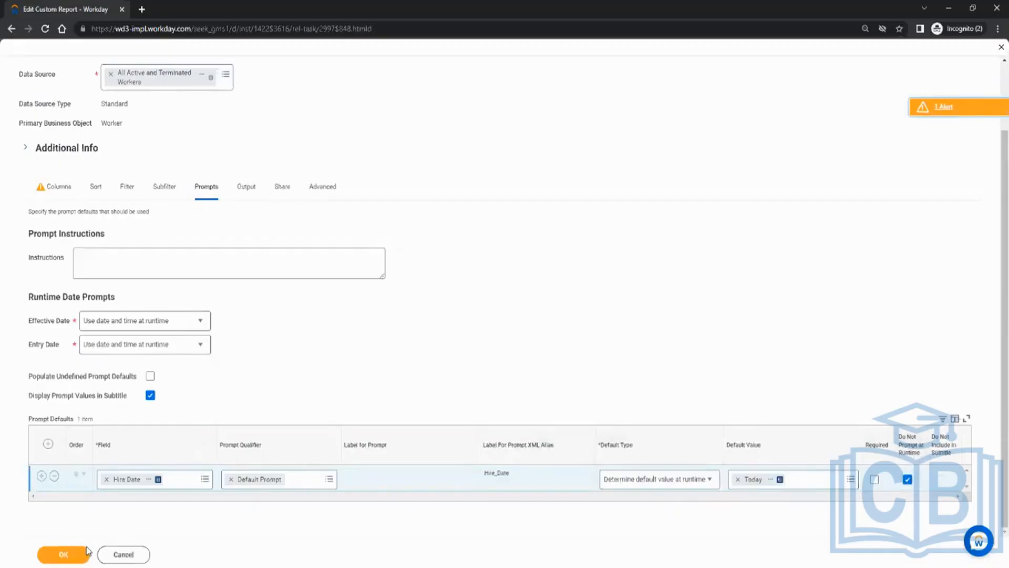
pyautogui.click(67, 557)
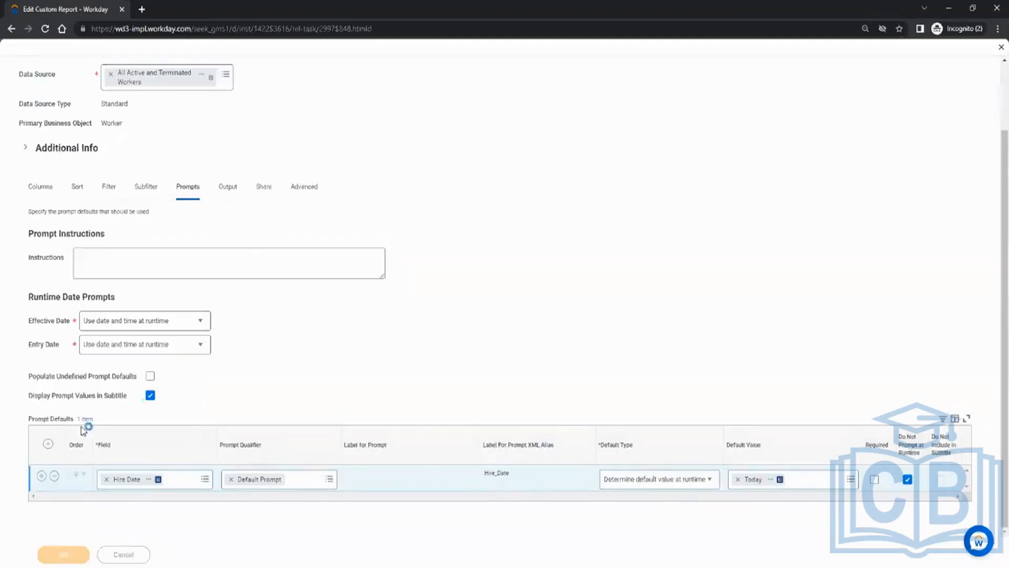
# Run CR_Test_1, which returns no items, and bring up its related-actions menu.
pyautogui.click(53, 554)
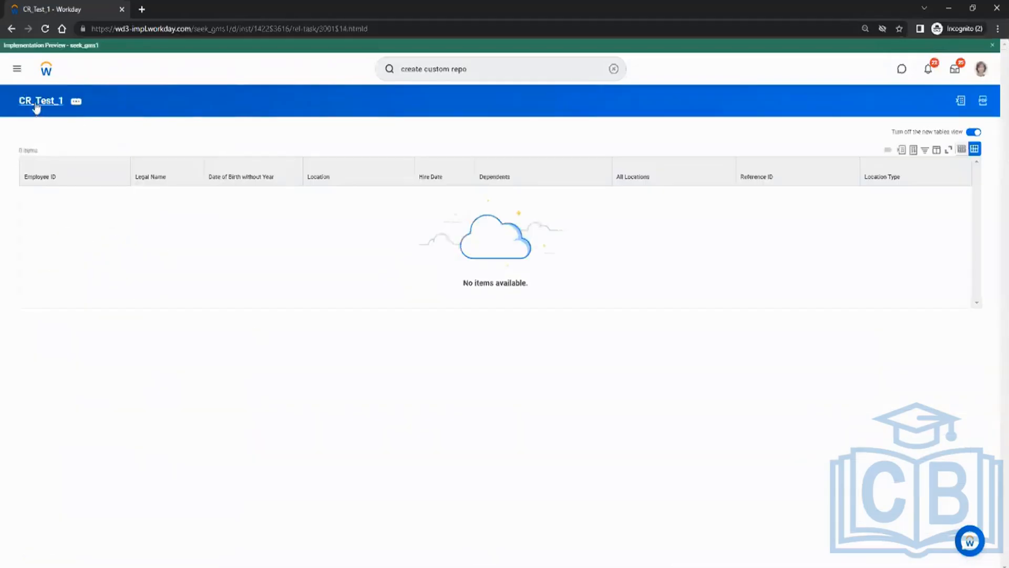
pyautogui.click(76, 101)
pyautogui.moveTo(165, 138)
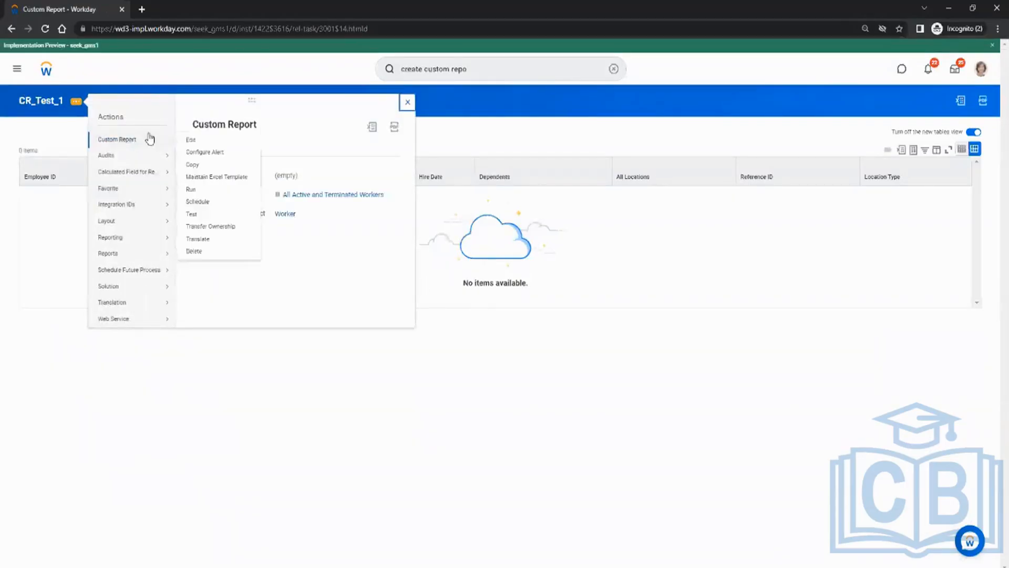
# Edit CR_Test_1, uncheck Do Not Prompt at Runtime for Hire Date, and show the Filter conditions.
pyautogui.click(190, 139)
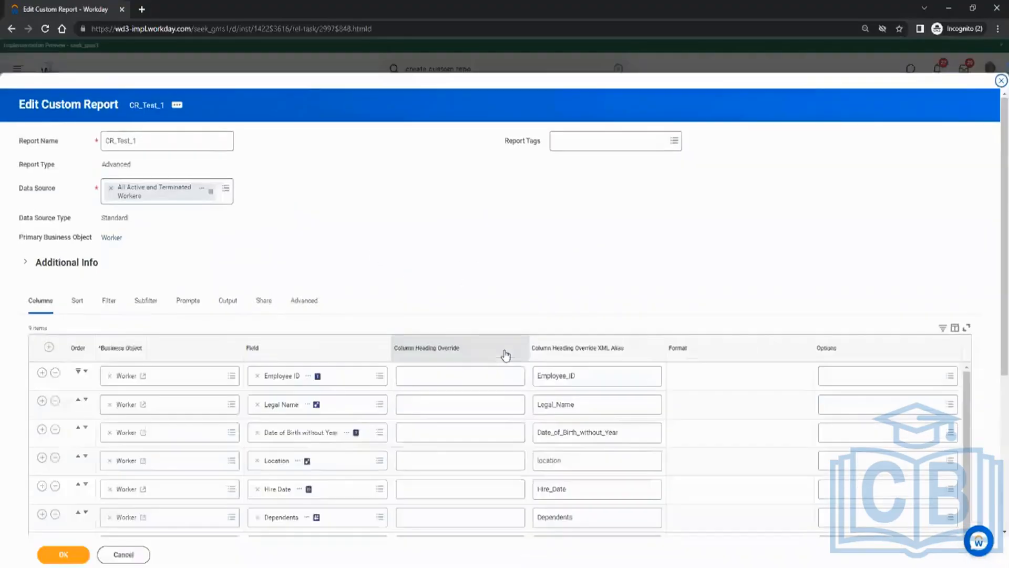
pyautogui.click(193, 304)
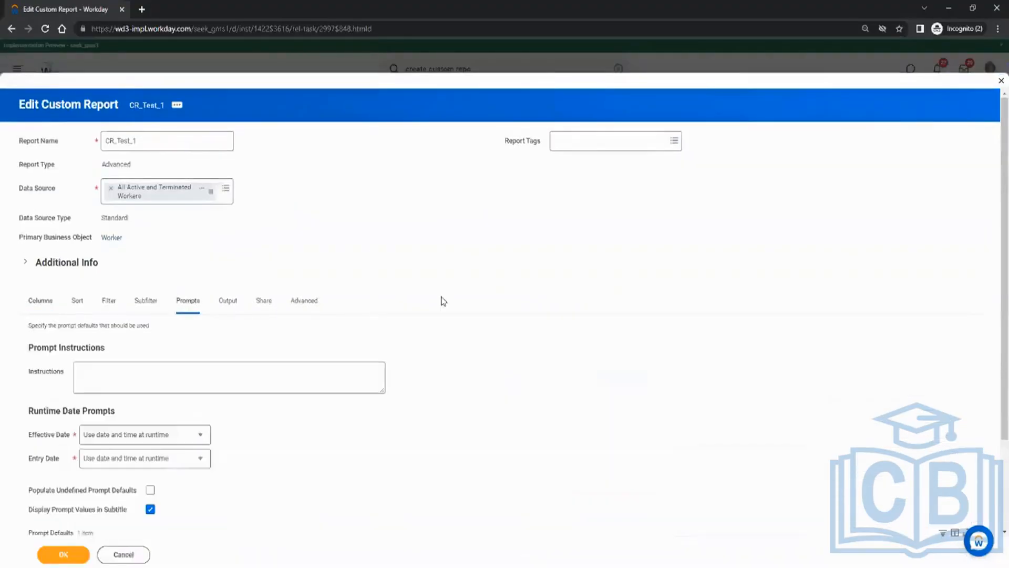
pyautogui.scroll(-2, 446, 300)
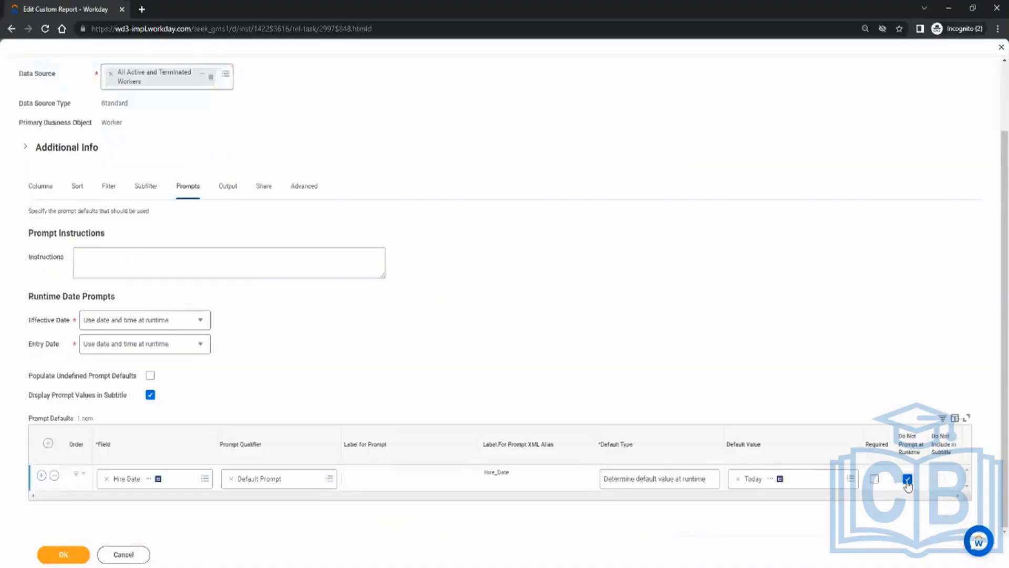
pyautogui.click(873, 480)
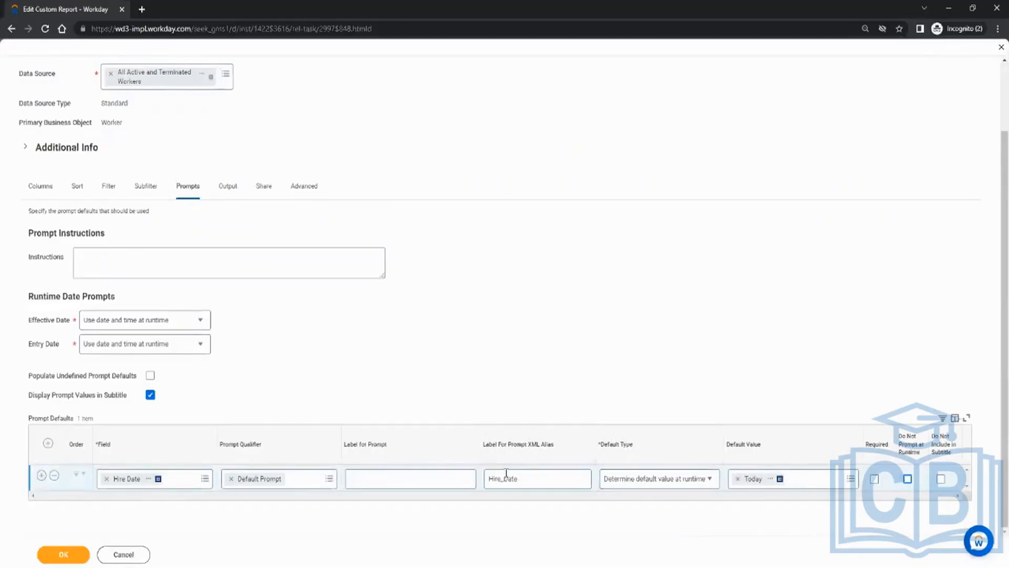
pyautogui.click(109, 189)
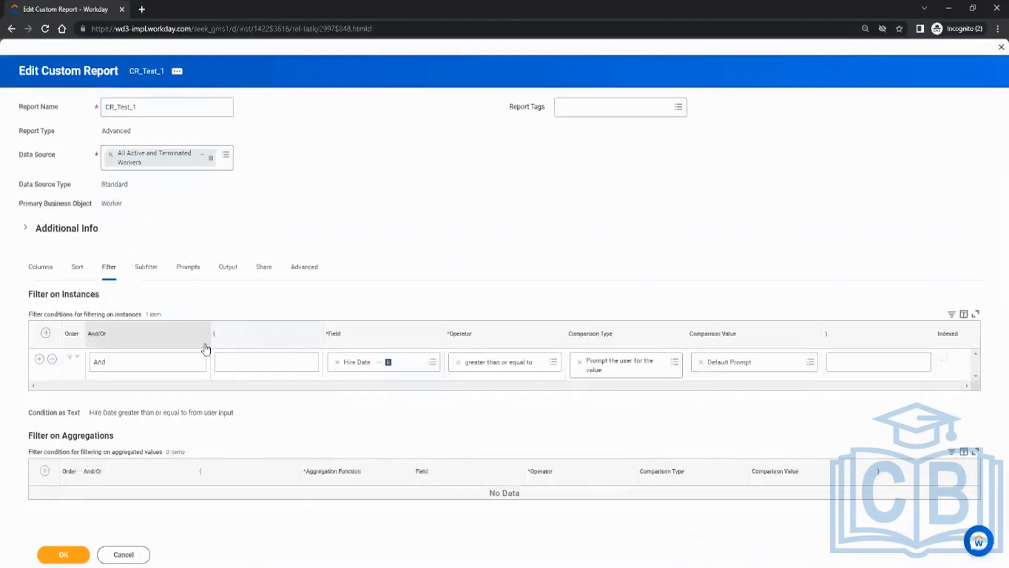
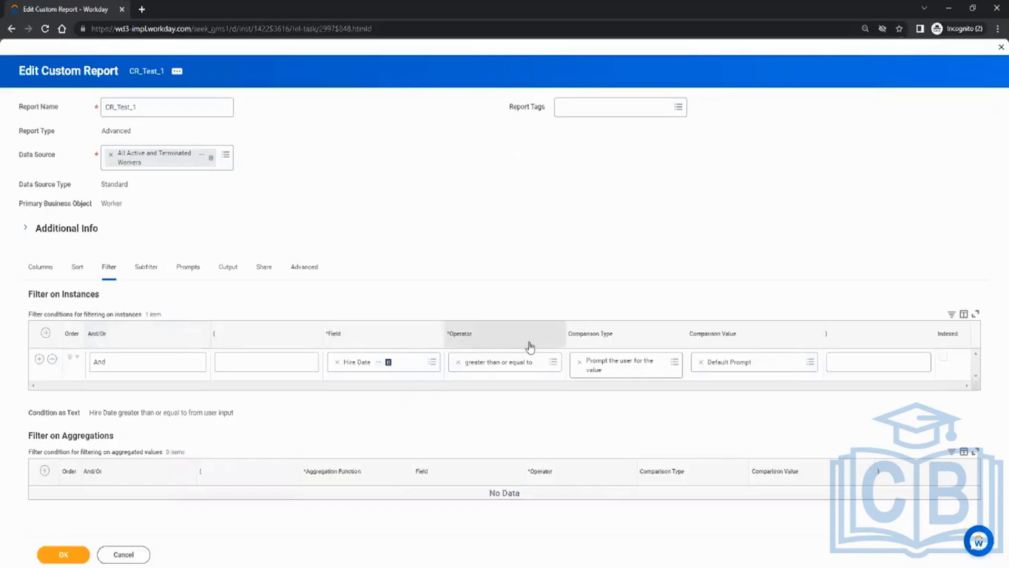
# Set the first Hire Date filter to greater than or equal to the Starting Prompt.
pyautogui.click(458, 362)
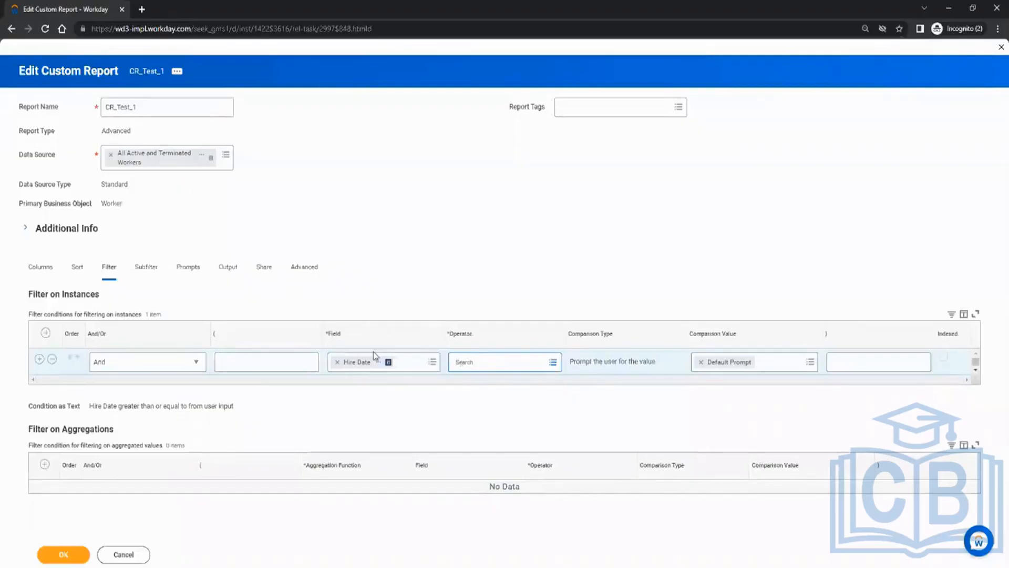
pyautogui.click(551, 362)
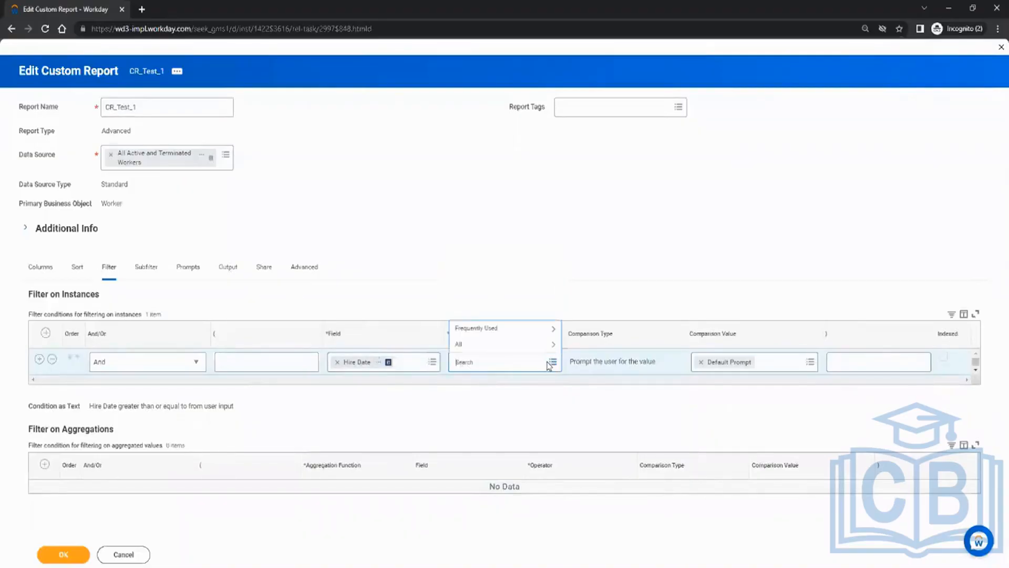
pyautogui.click(514, 332)
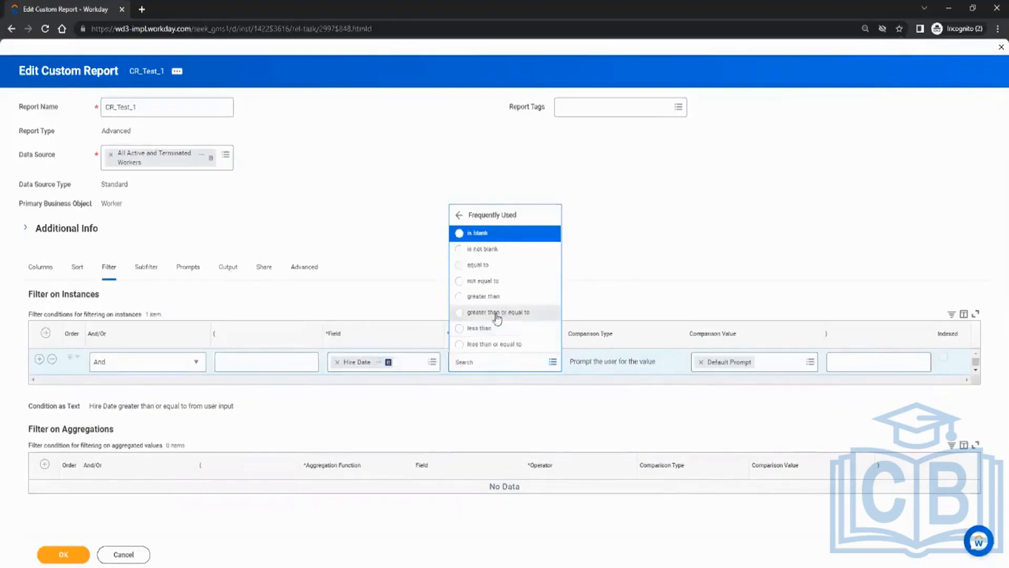
pyautogui.click(497, 313)
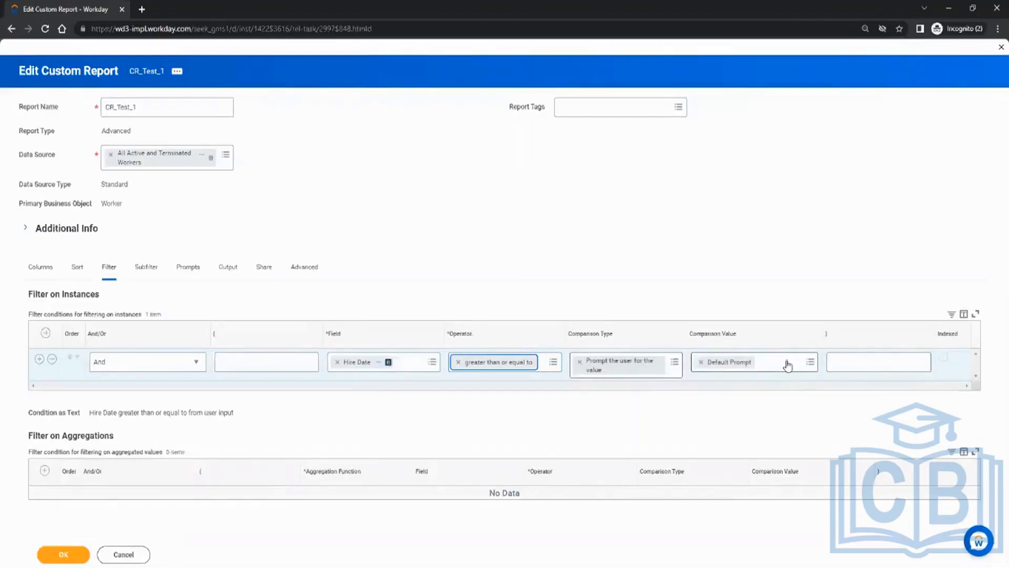
pyautogui.click(811, 366)
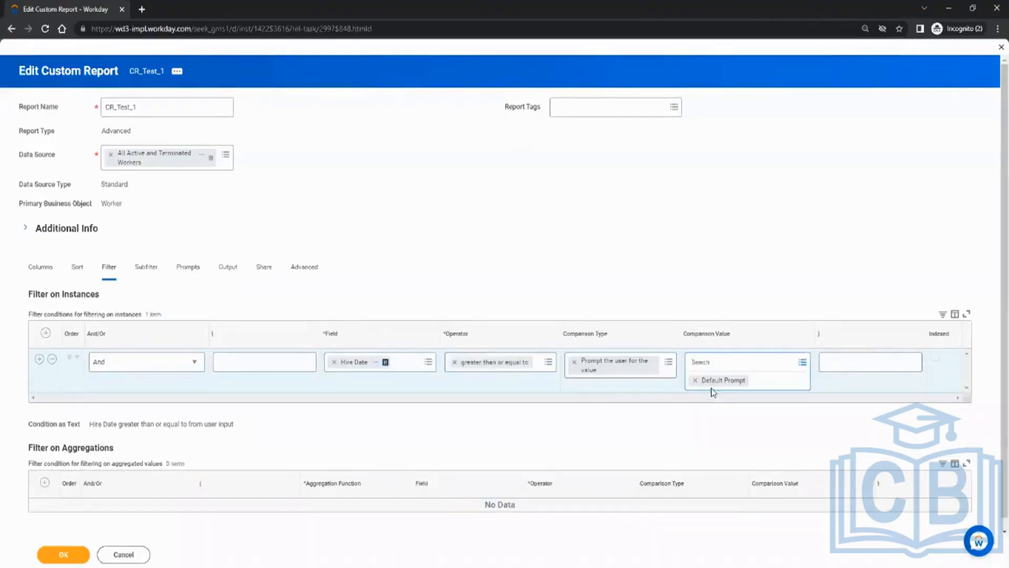
pyautogui.click(803, 361)
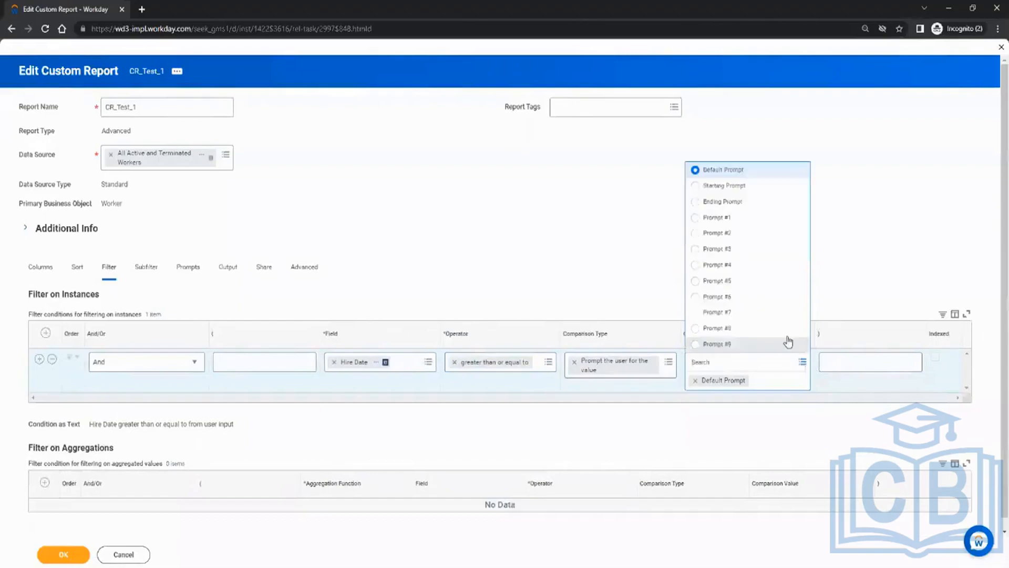
pyautogui.click(756, 188)
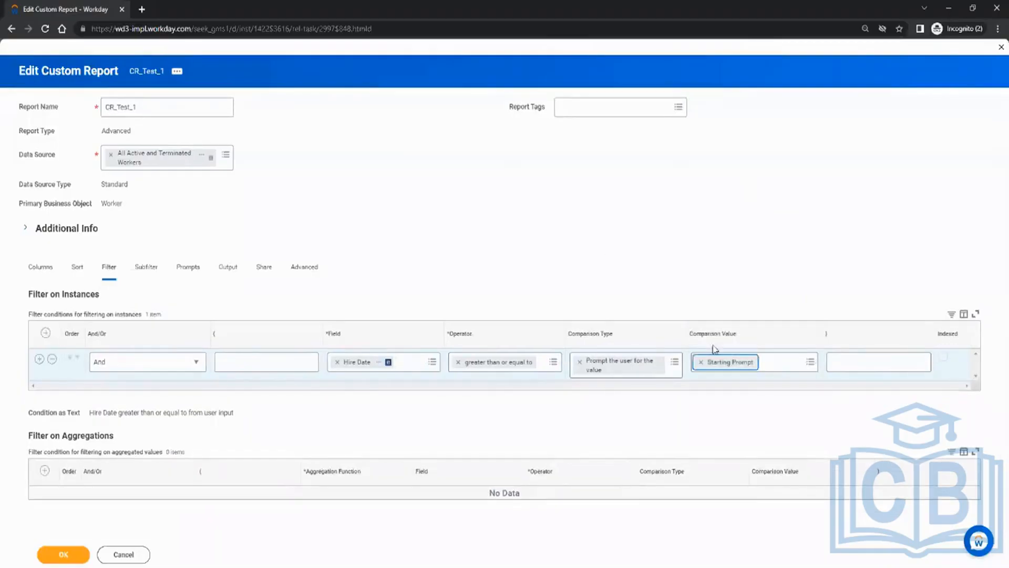
pyautogui.click(39, 358)
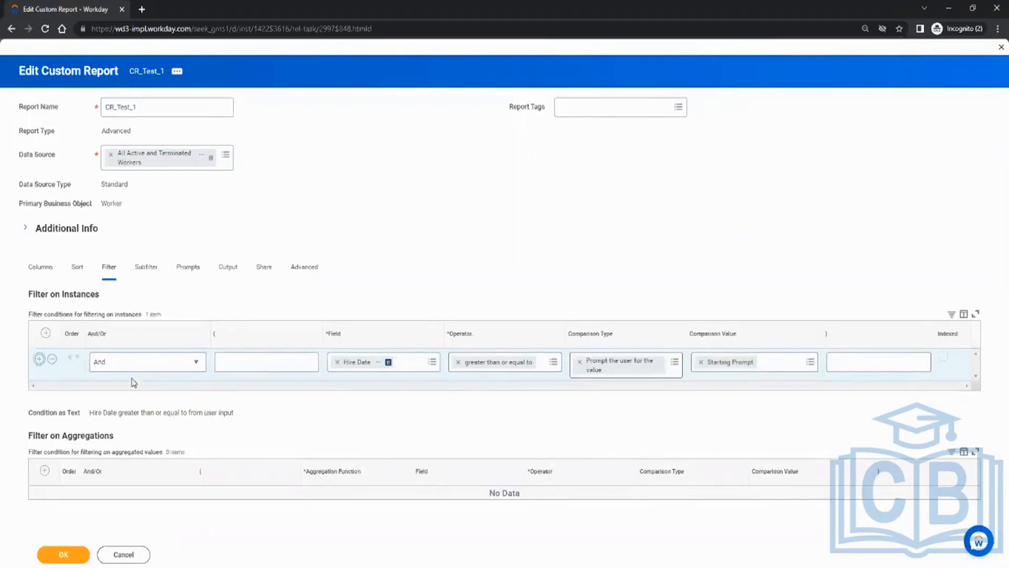
# Add a second filter row on Hire Date with the operator less than.
pyautogui.click(357, 394)
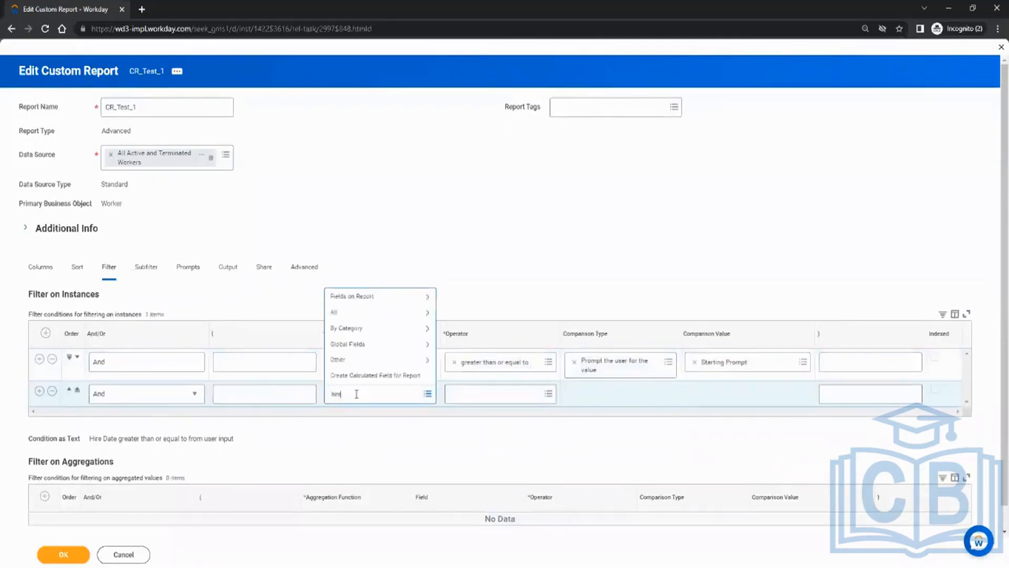
pyautogui.press('Return')
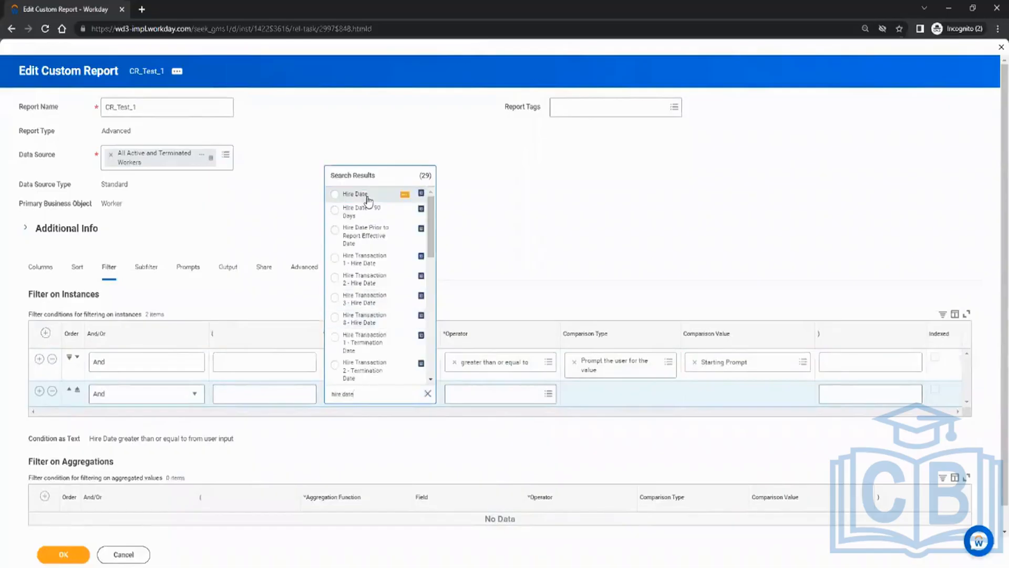
pyautogui.click(368, 197)
pyautogui.click(464, 394)
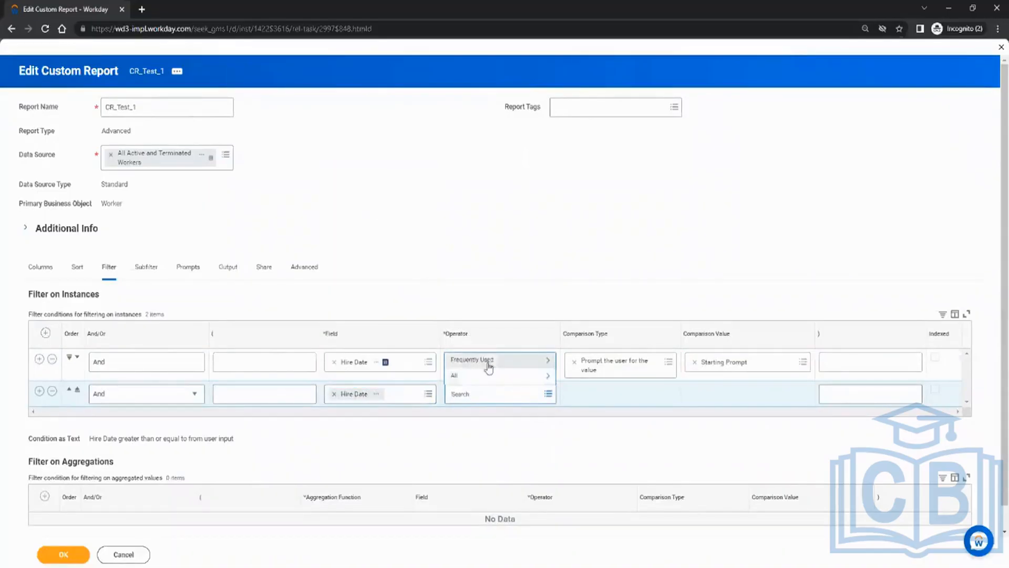
pyautogui.click(484, 377)
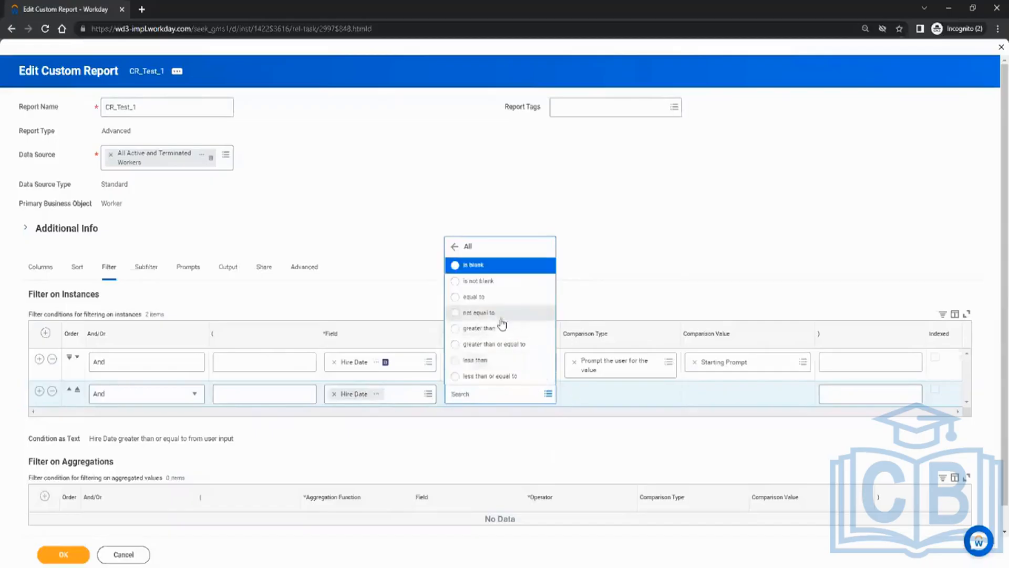
pyautogui.click(478, 360)
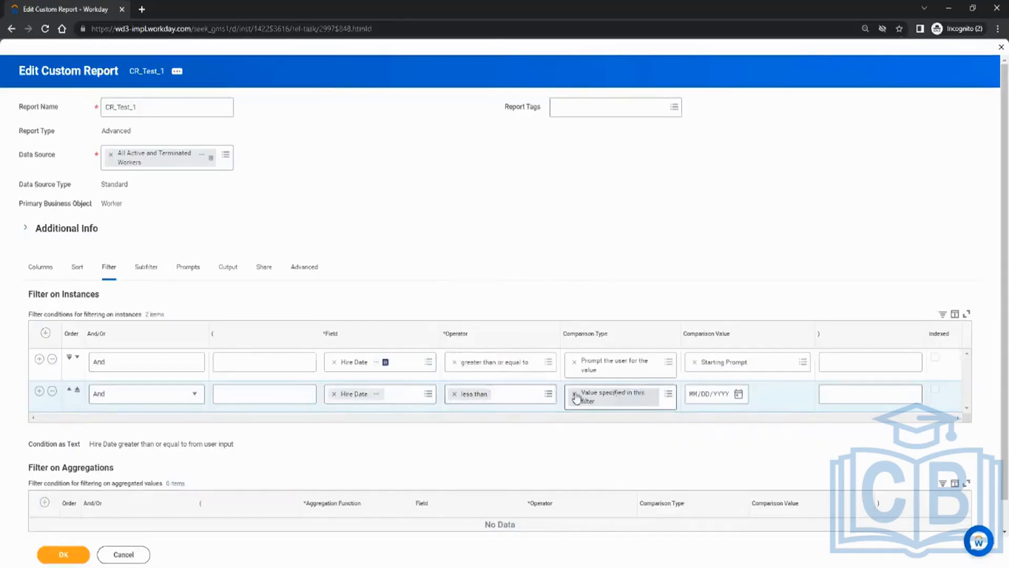
# Make the new Hire Date filter prompt the user through the Ending Prompt.
pyautogui.click(668, 394)
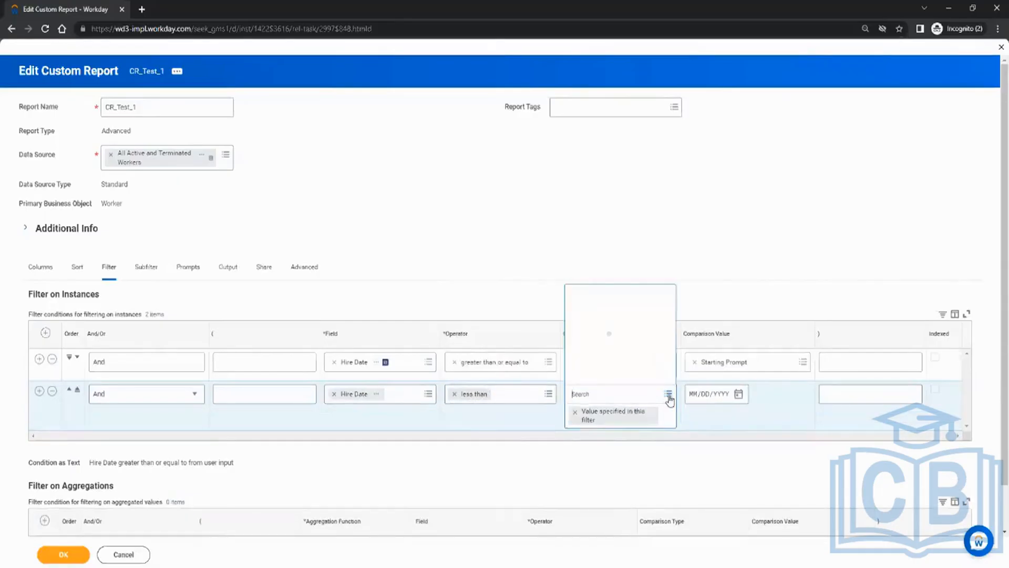
pyautogui.click(637, 377)
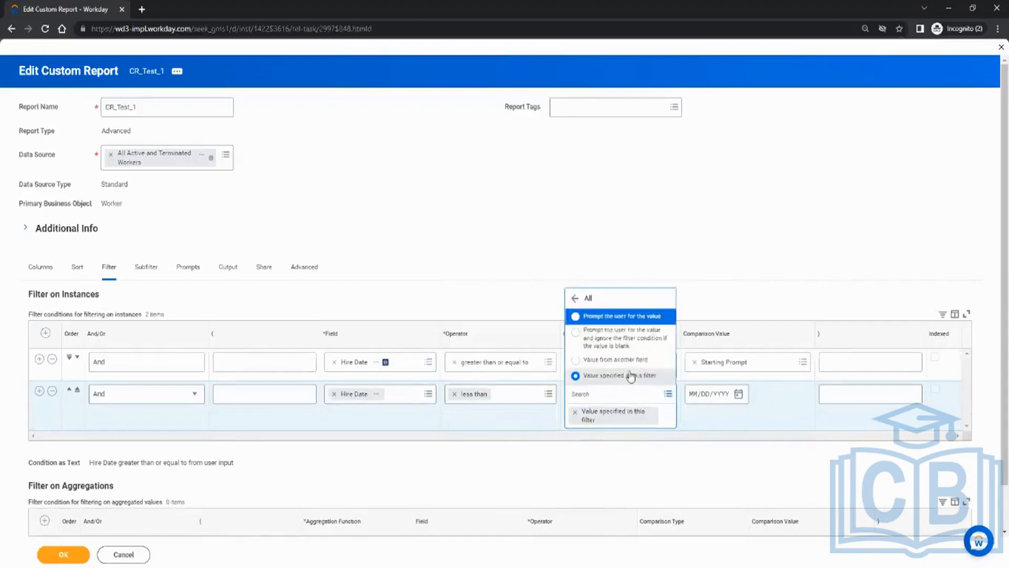
pyautogui.click(621, 317)
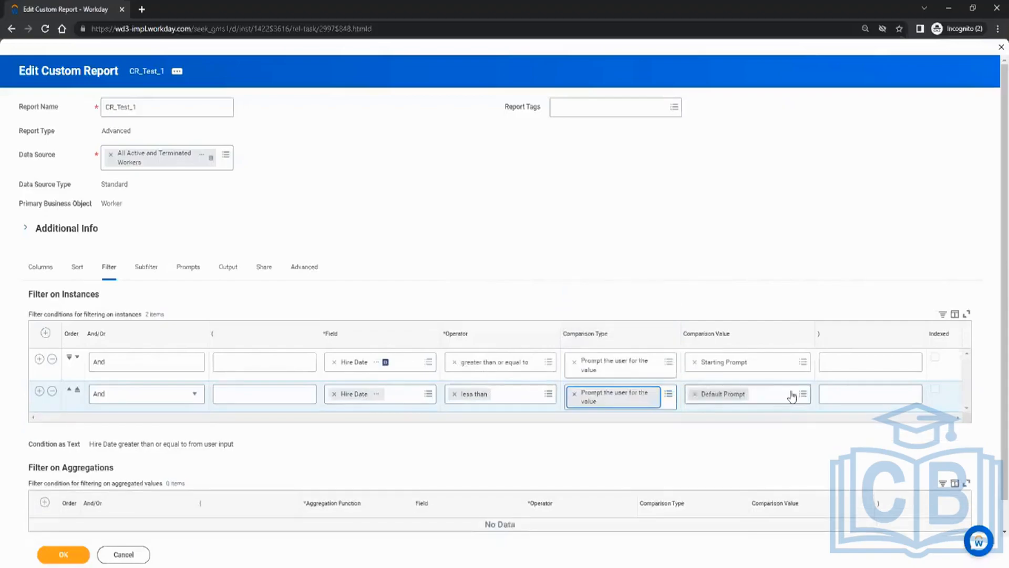
pyautogui.click(804, 395)
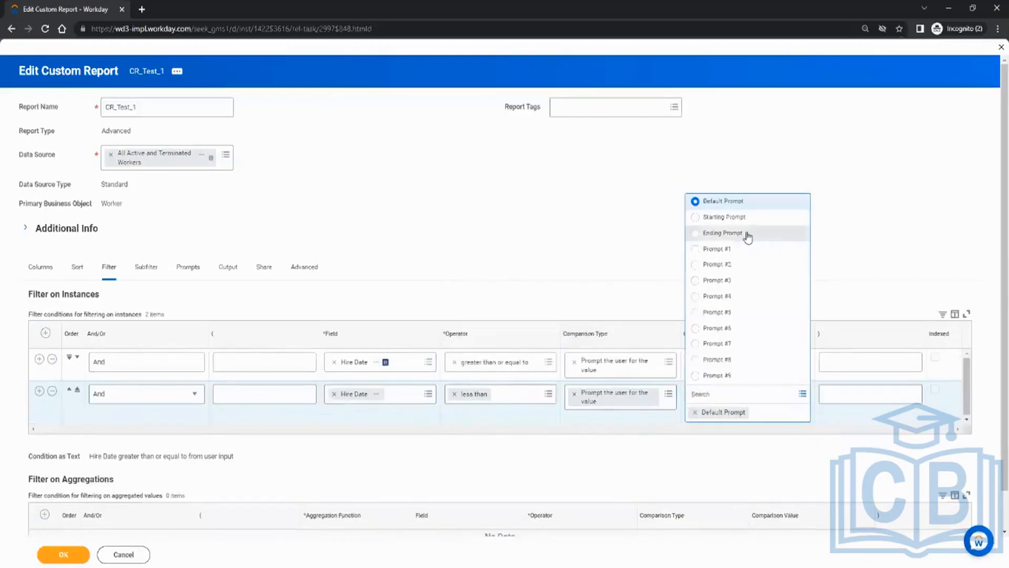
pyautogui.click(748, 235)
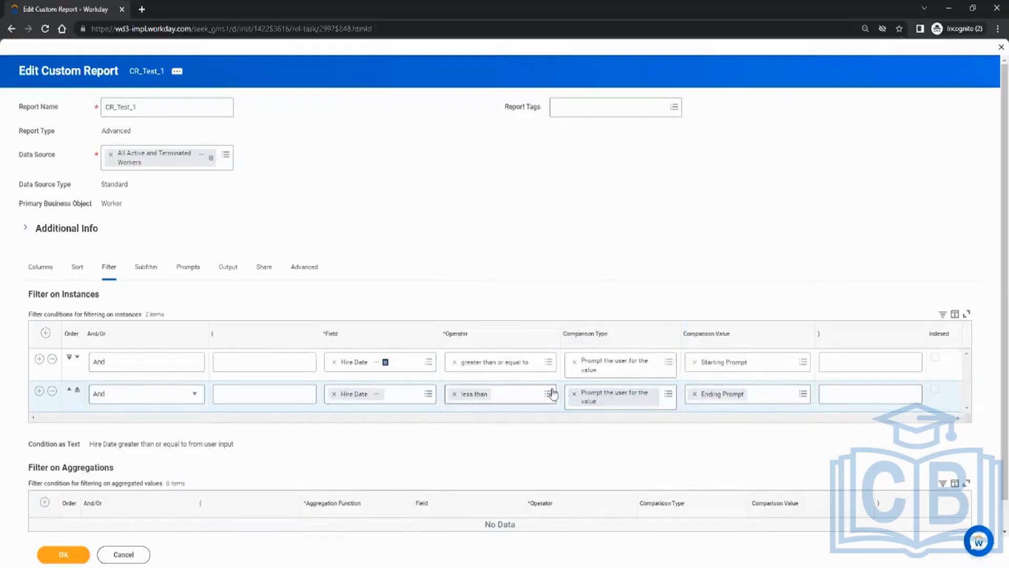
pyautogui.click(190, 268)
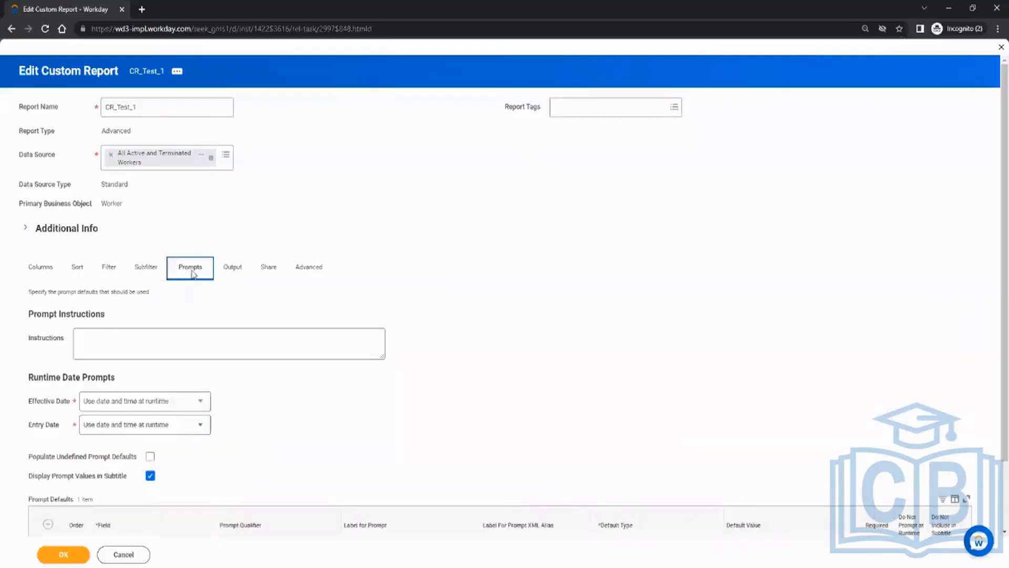
# Replace the old Hire Date prompt default with the undefined Starting and Ending prompts.
pyautogui.scroll(-3, 210, 274)
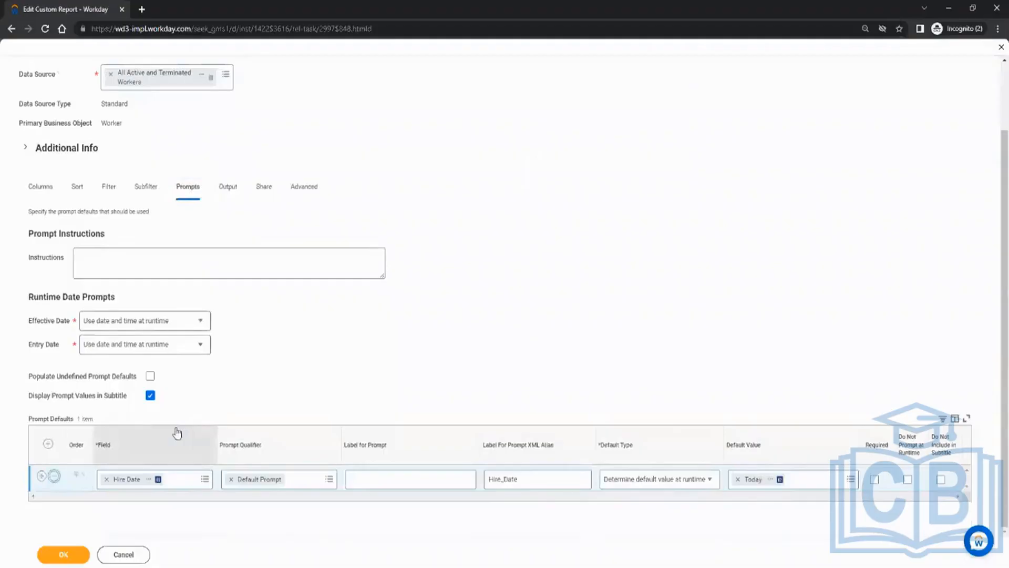
pyautogui.click(54, 476)
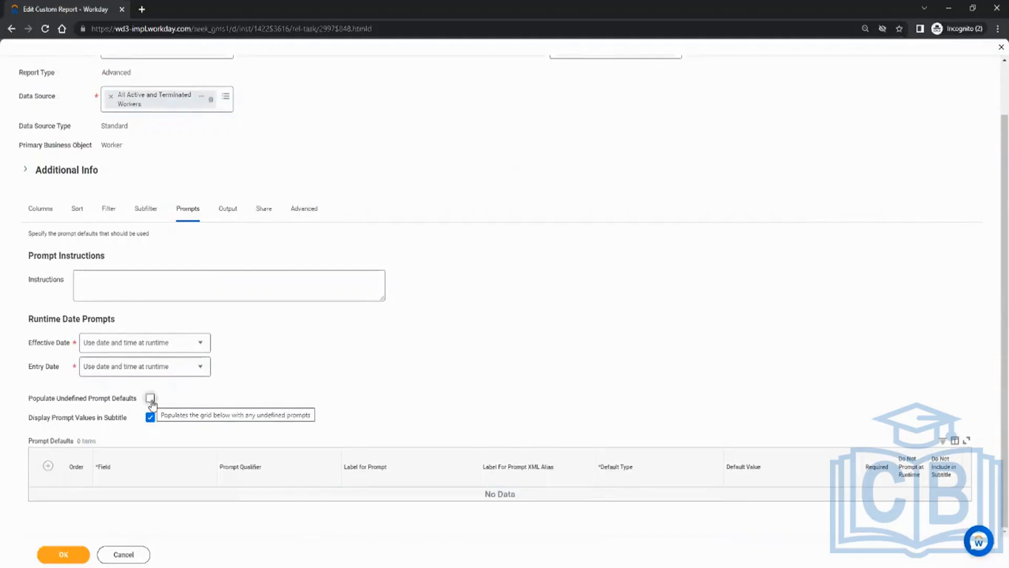
pyautogui.click(150, 399)
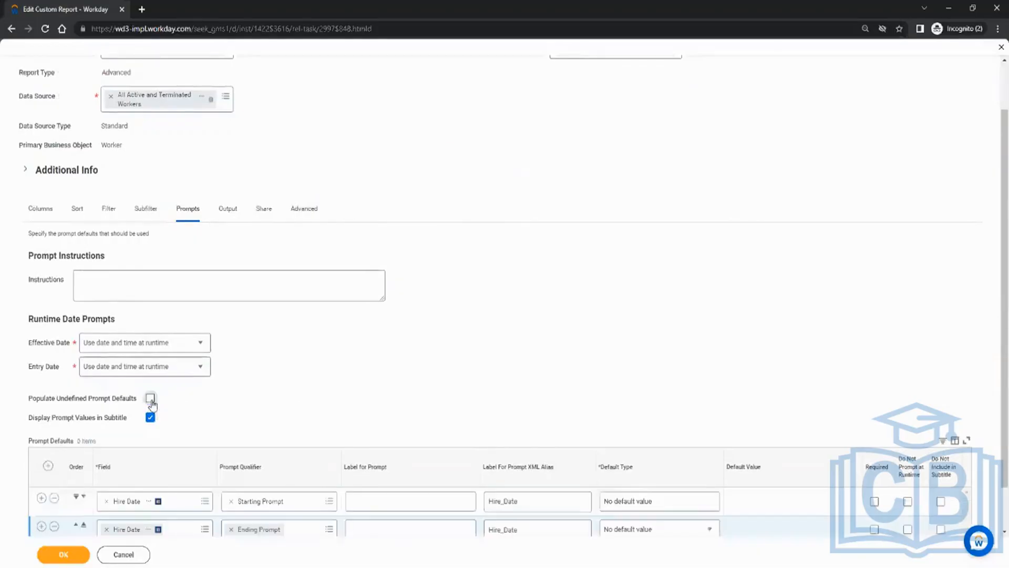
pyautogui.scroll(-1, 347, 389)
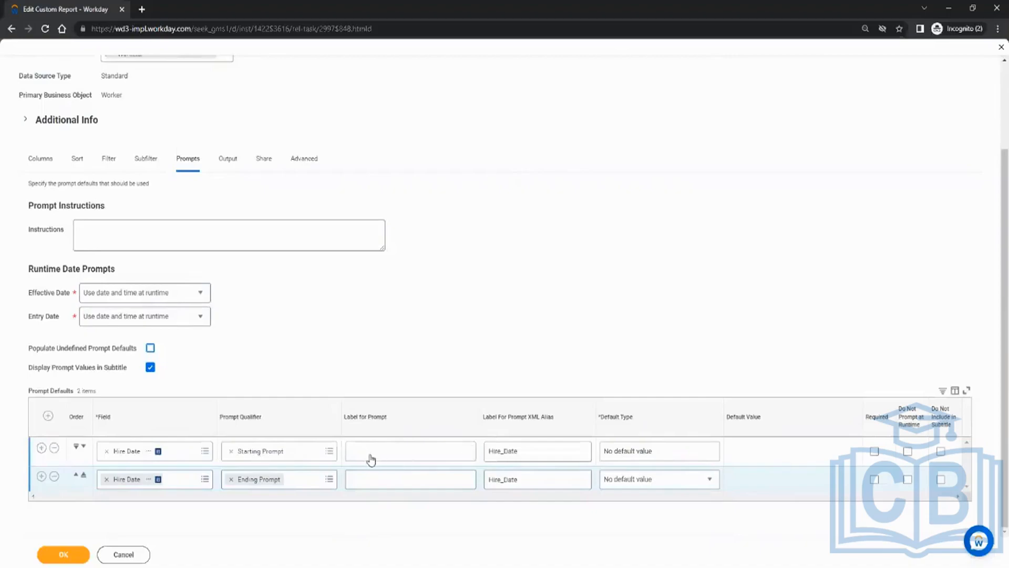
# Label the prompts From Date and To Date, with XML aliases From_Date and To_Date.
pyautogui.click(393, 450)
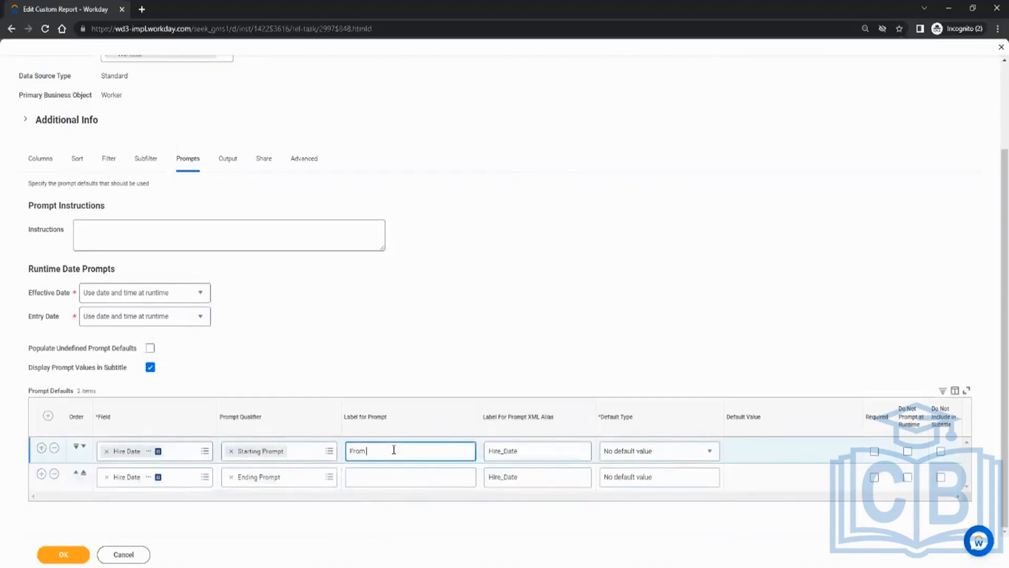
pyautogui.click(387, 472)
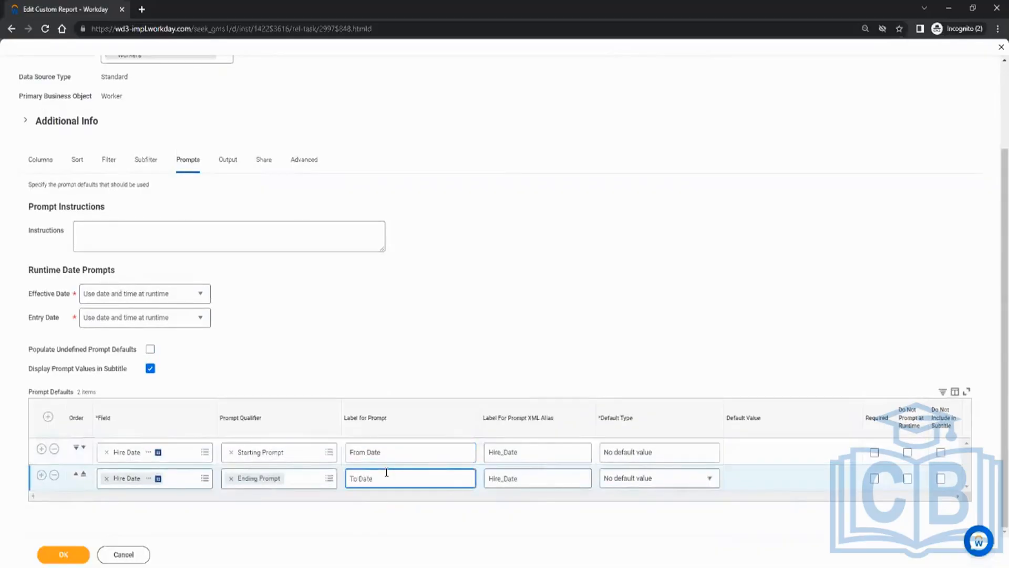
pyautogui.press('Tab')
pyautogui.write('To')
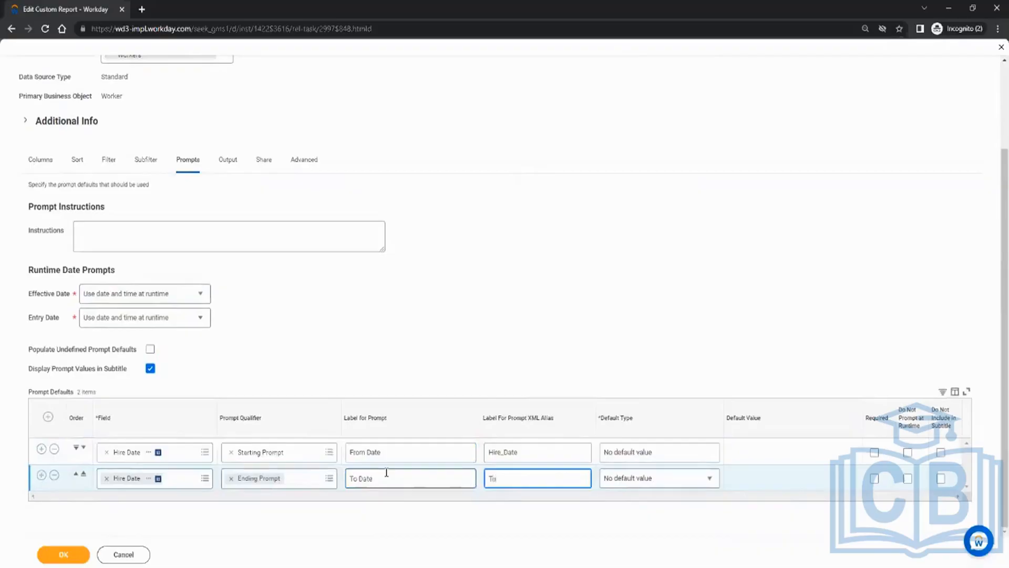
pyautogui.hotkey('shift', 'Tab')
pyautogui.hotkey('shift', 'Tab')
pyautogui.hotkey('shift', 'Tab')
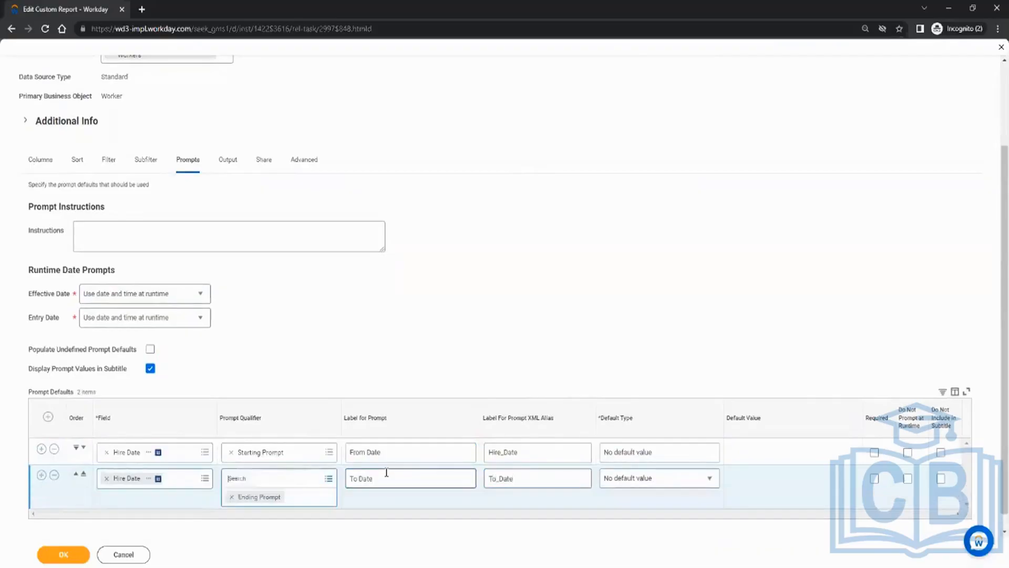
pyautogui.doubleClick(538, 452)
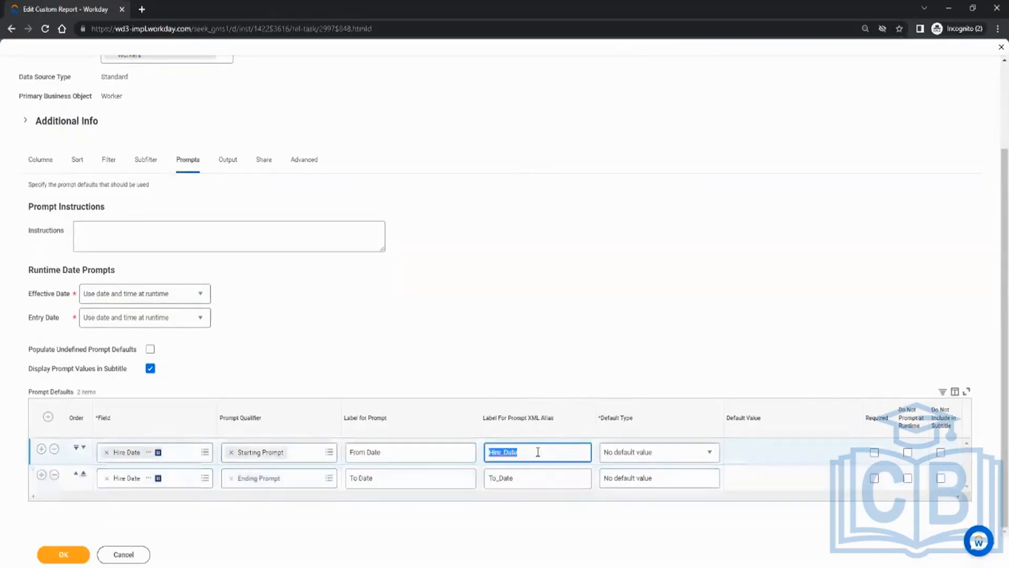
pyautogui.write('From')
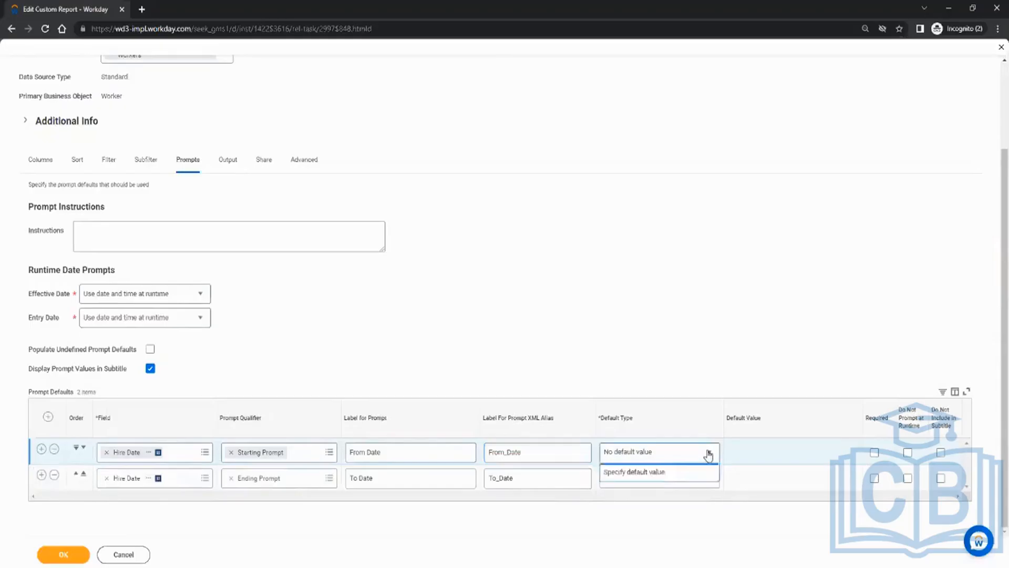
# Default From Date to 01/01/2022 and To Date to the runtime value Today.
pyautogui.click(704, 453)
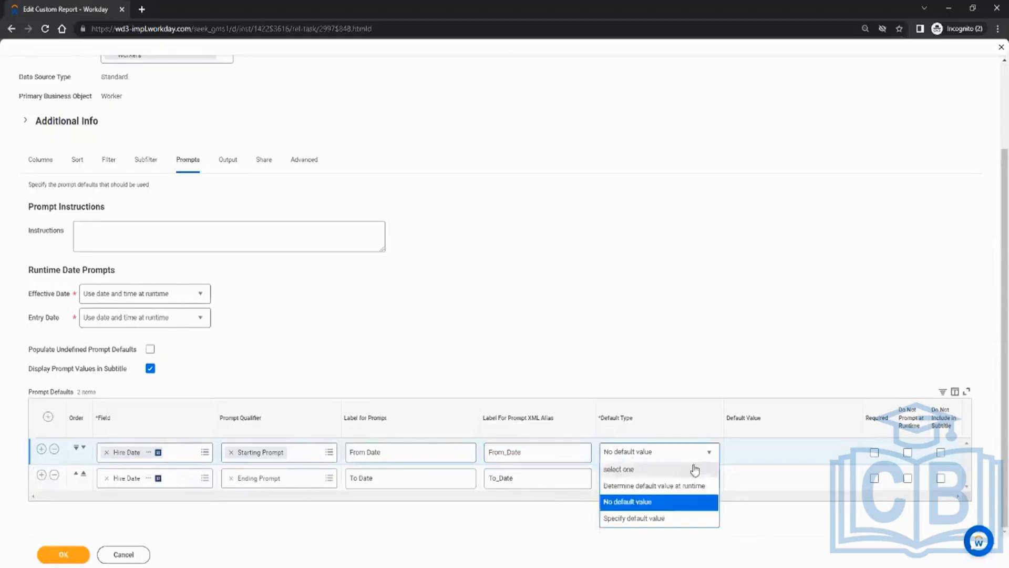
pyautogui.click(647, 519)
pyautogui.click(740, 455)
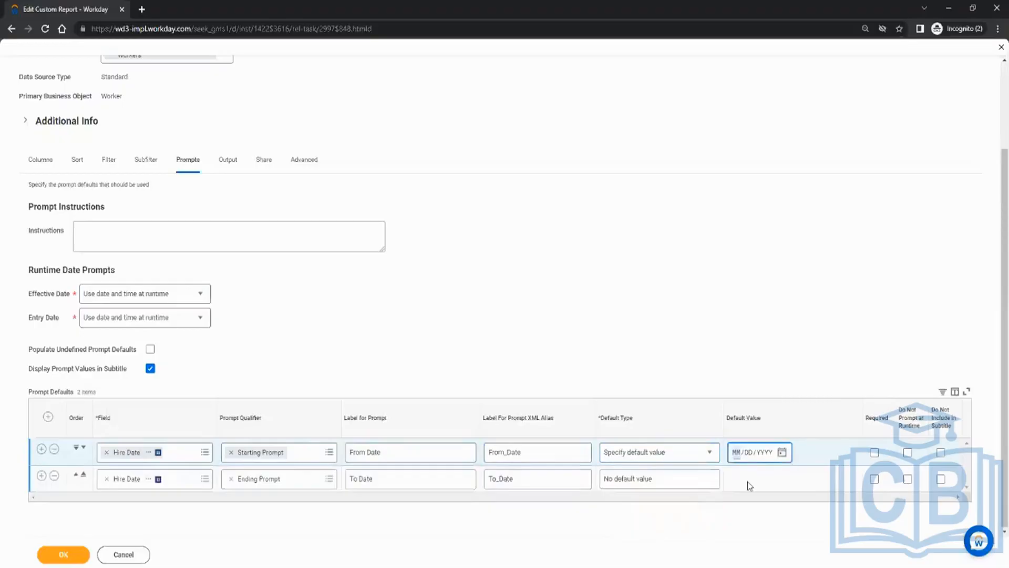
pyautogui.write('0101')
pyautogui.click(703, 479)
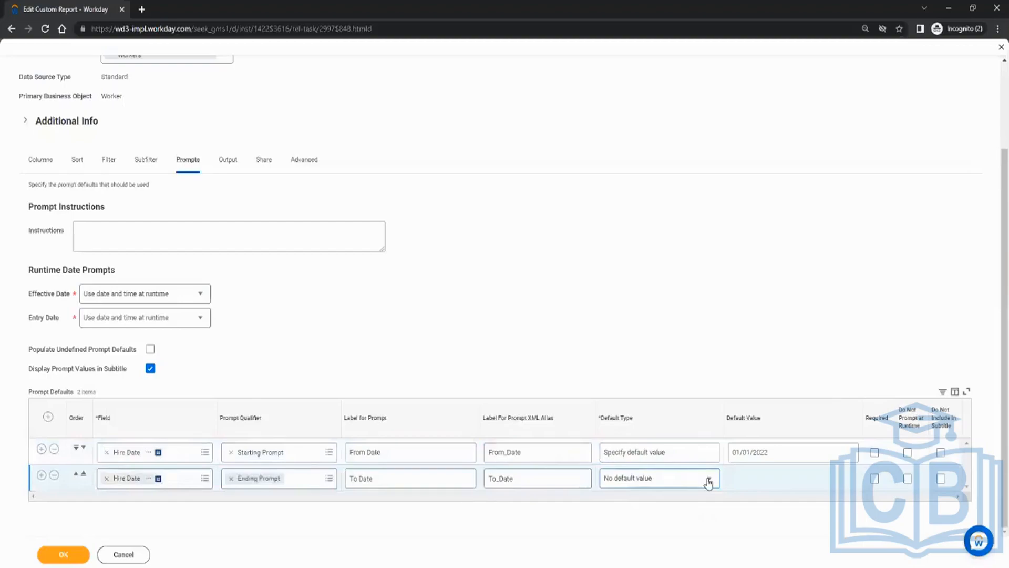
pyautogui.click(709, 482)
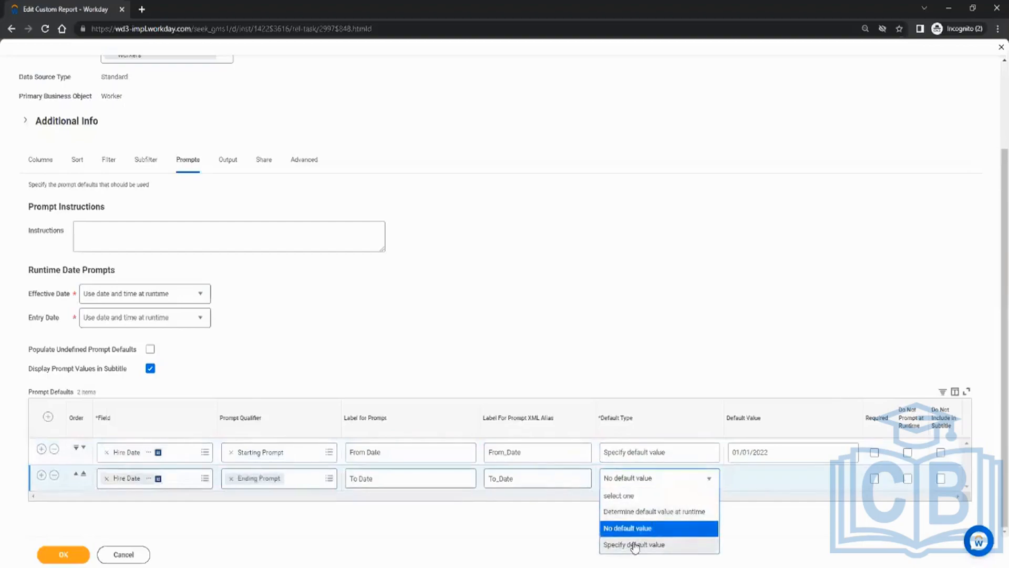
pyautogui.click(646, 513)
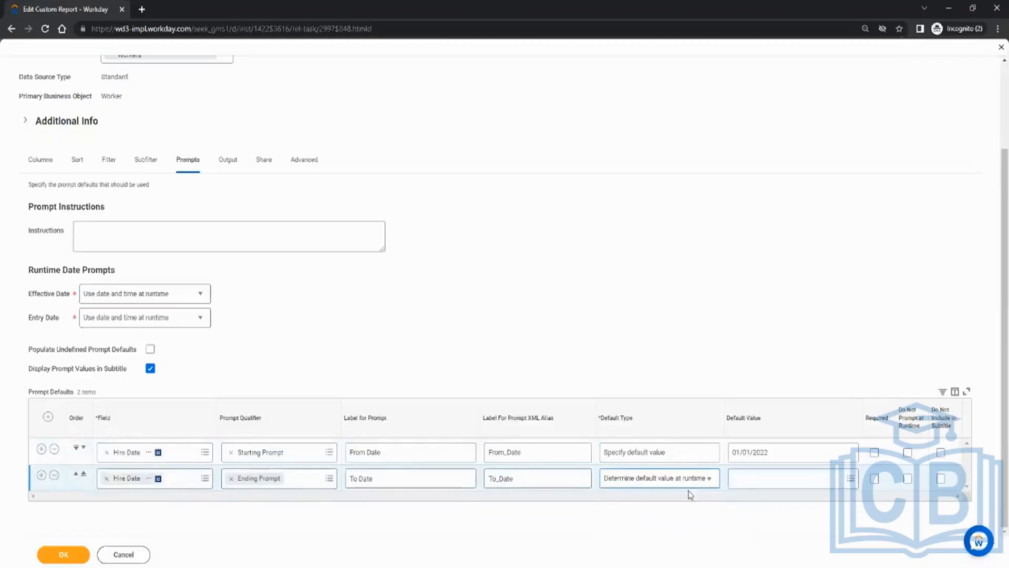
pyautogui.click(755, 477)
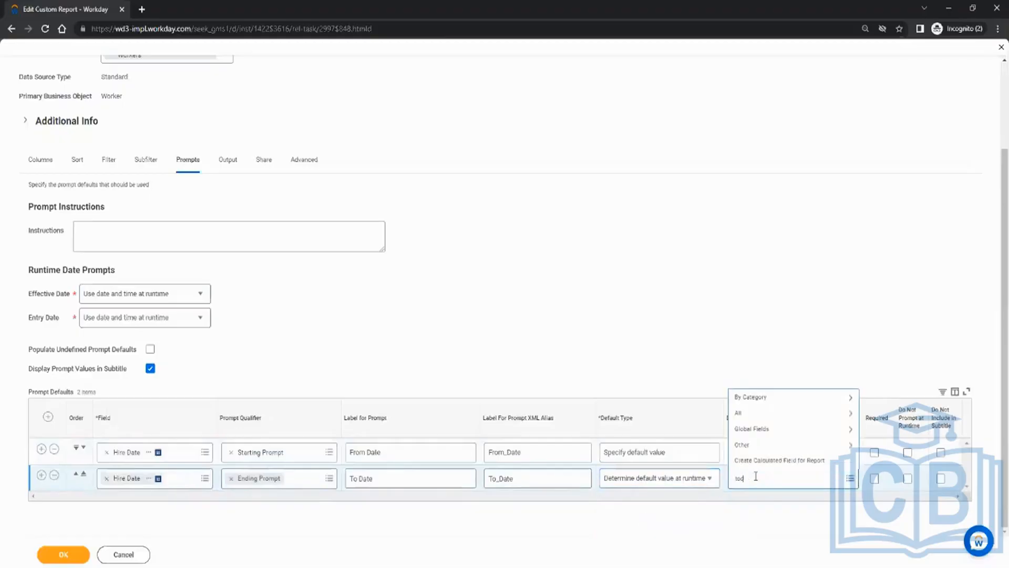
pyautogui.write('today')
pyautogui.press('Return')
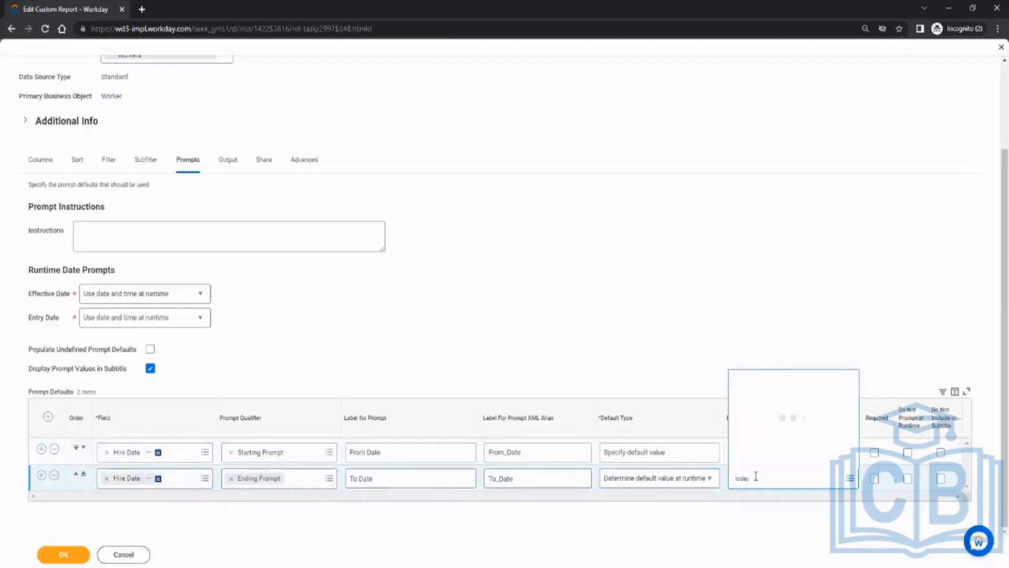
pyautogui.click(751, 363)
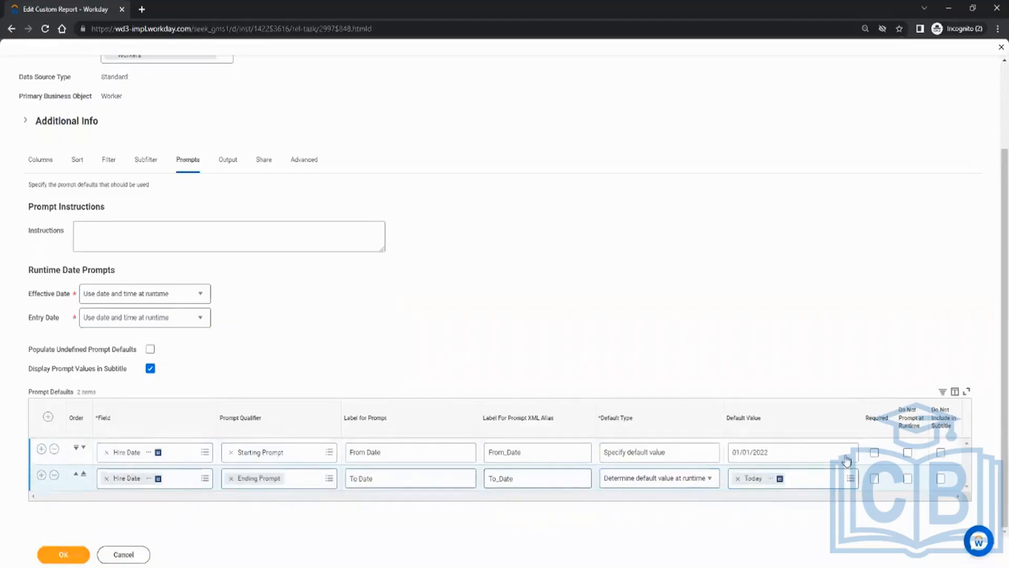
# Make both date prompts required, save CR_Test_1 past the alert, and run it.
pyautogui.click(874, 452)
pyautogui.click(874, 479)
pyautogui.click(63, 554)
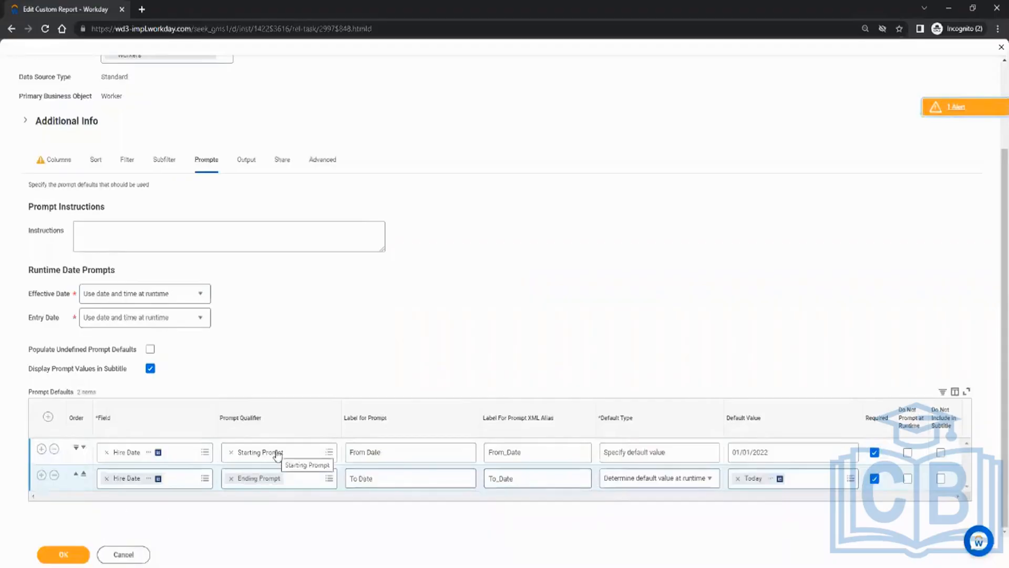
pyautogui.click(63, 554)
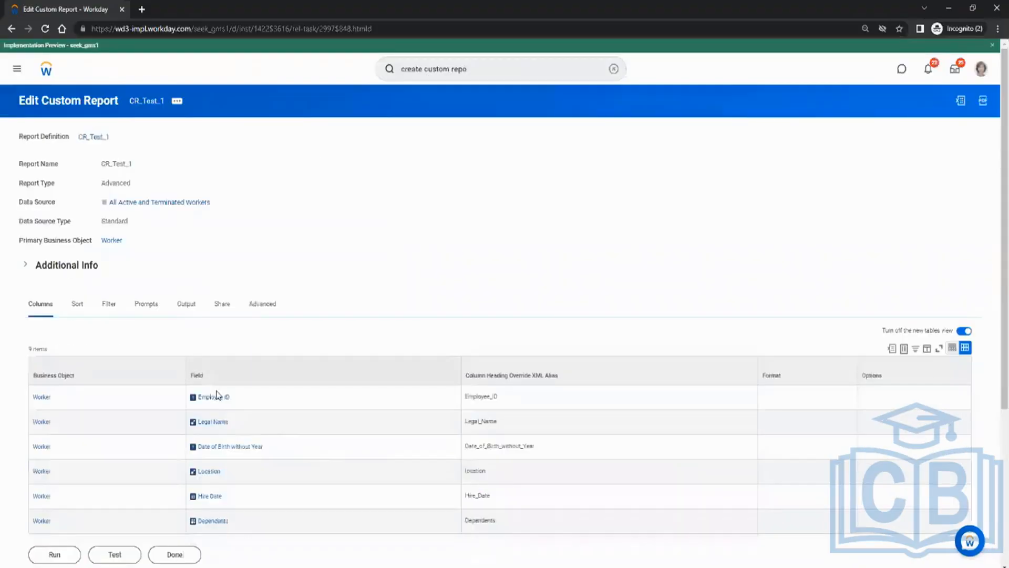
pyautogui.click(56, 555)
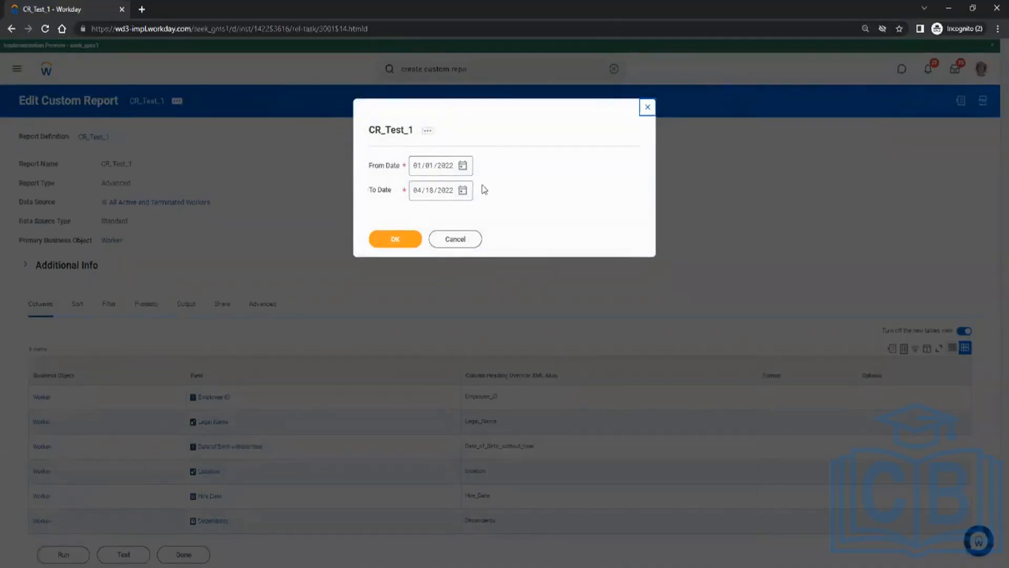
# Run CR_Test_1 with To Date set to 04/01/2022, returning eight workers.
pyautogui.click(462, 190)
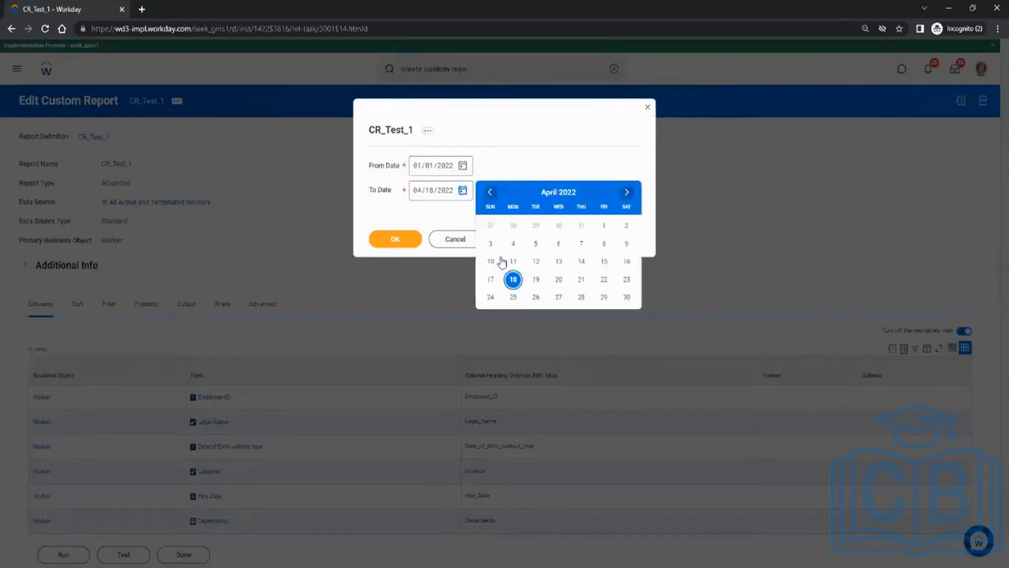
pyautogui.click(603, 225)
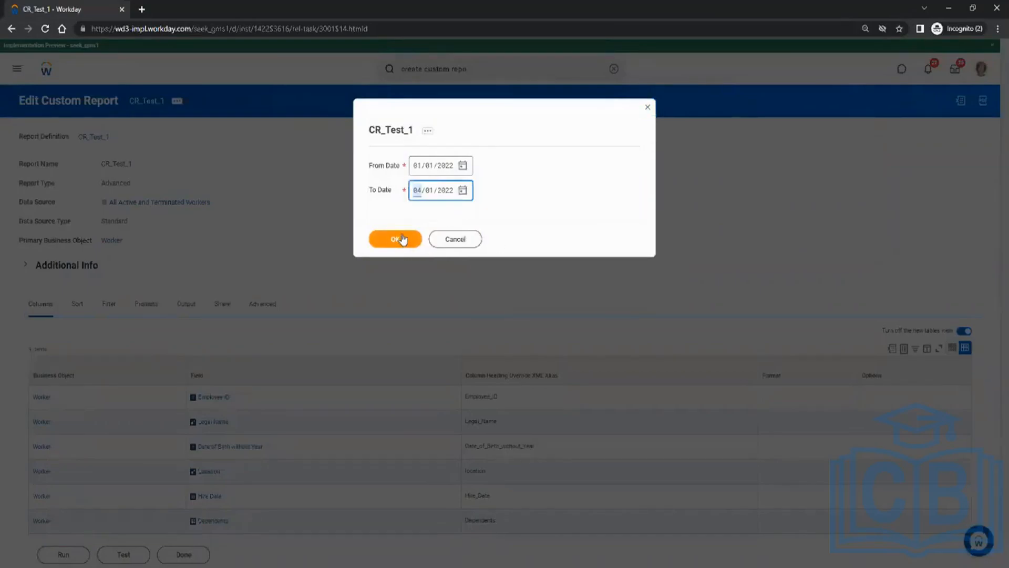
pyautogui.click(402, 240)
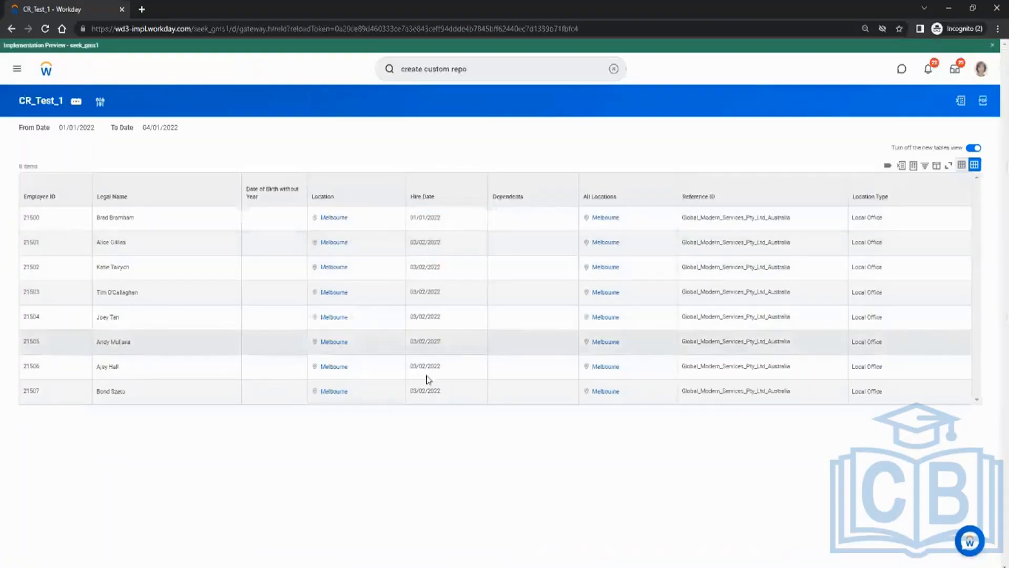
# Reopen CR_Test_1 via Edit Custom Report, save it past the alert, and run it.
pyautogui.click(76, 102)
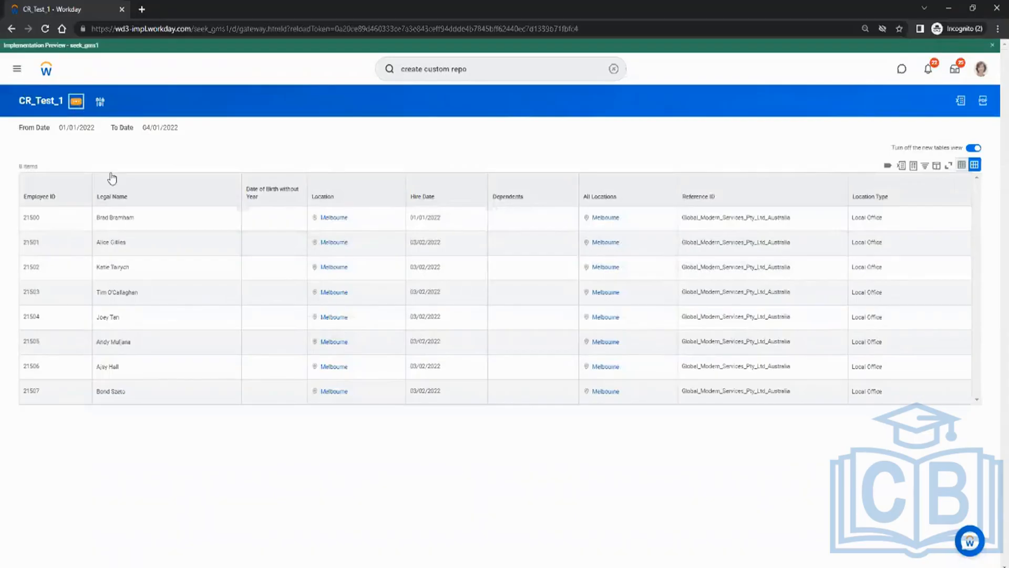
pyautogui.moveTo(129, 151)
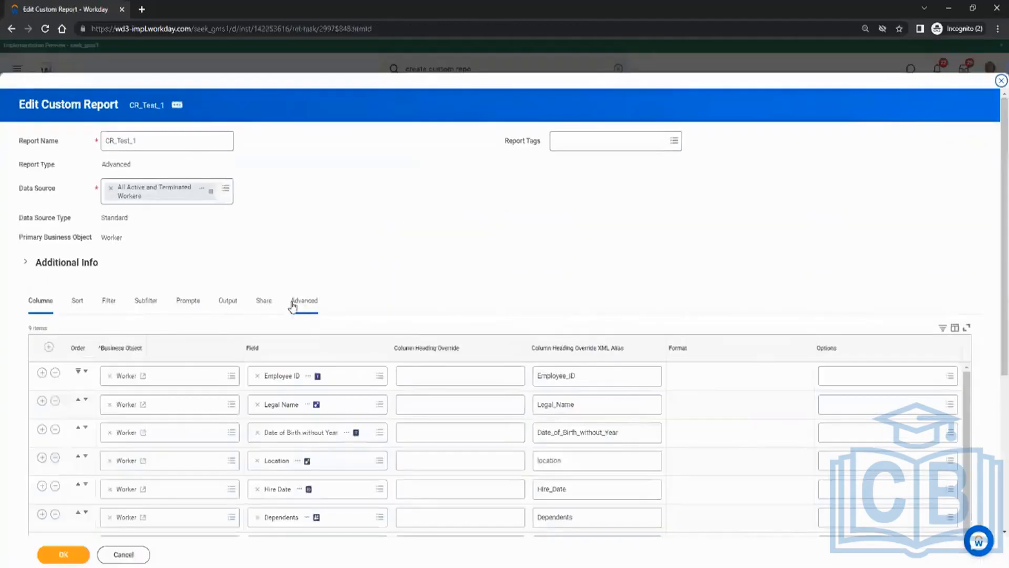
pyautogui.scroll(-3, 328, 249)
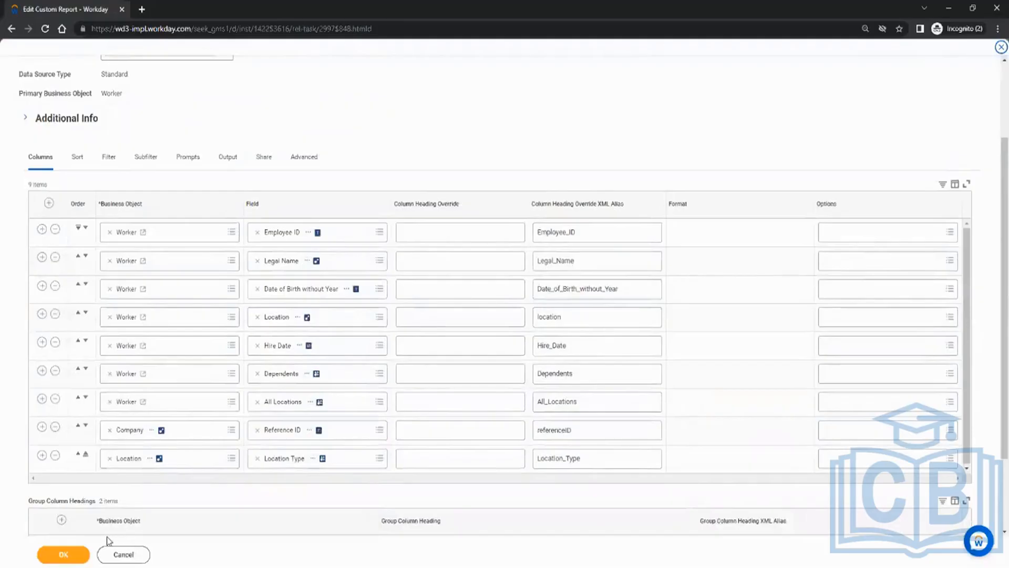
pyautogui.click(67, 555)
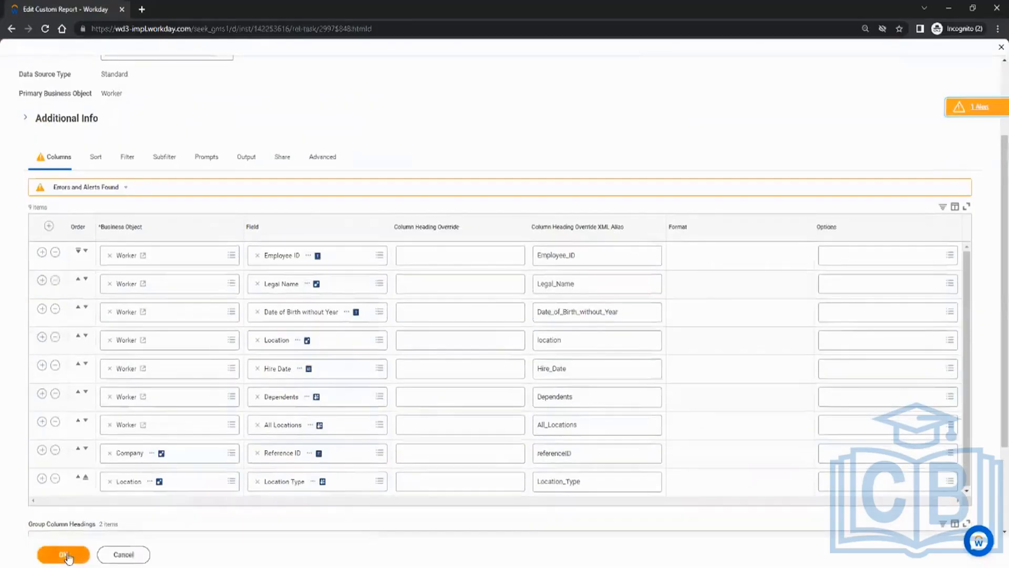
pyautogui.click(67, 556)
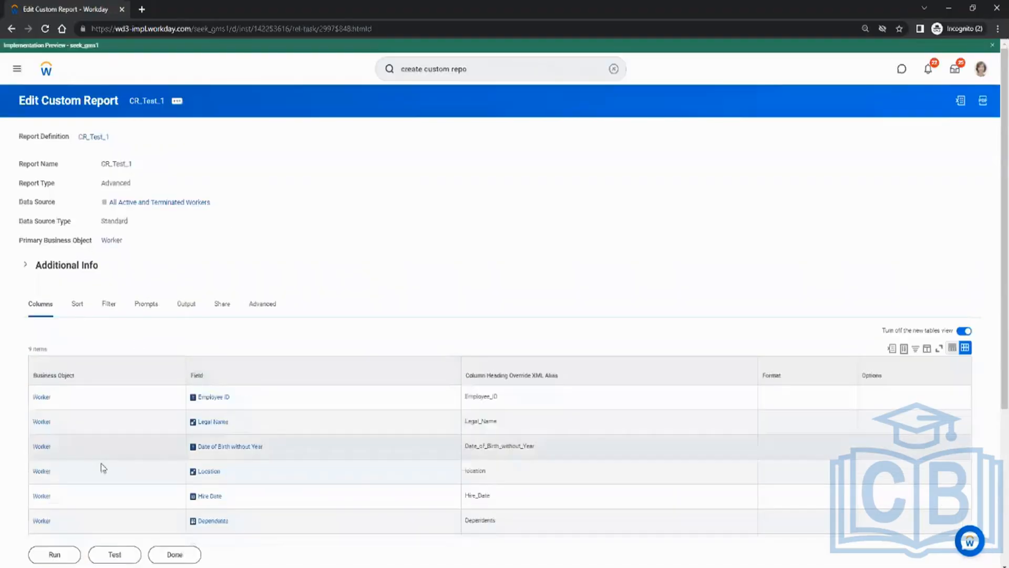
pyautogui.click(58, 555)
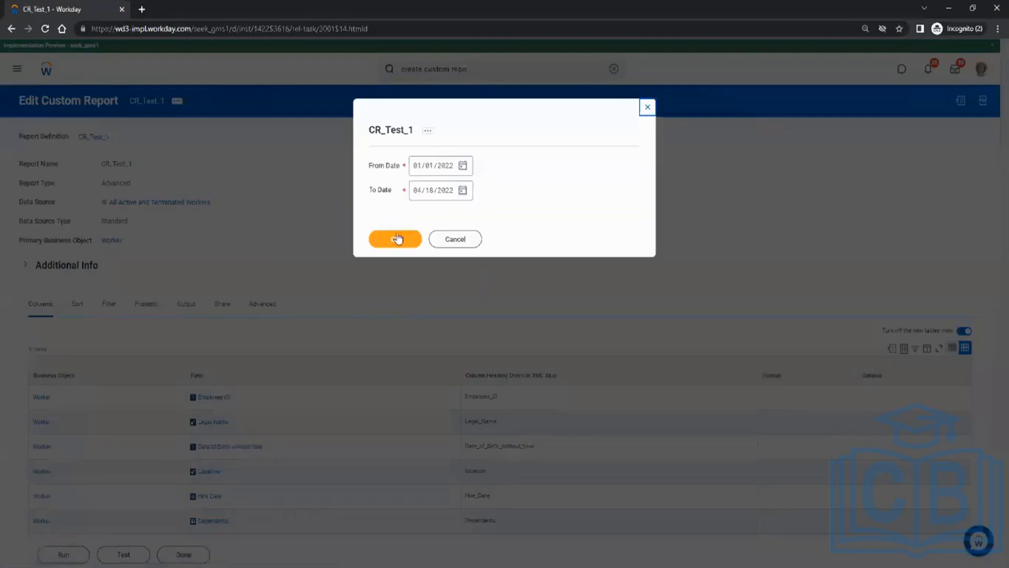
# Run CR_Test_1 with the default dates 01/01/2022 to 04/18/2022 and show its related actions.
pyautogui.click(399, 240)
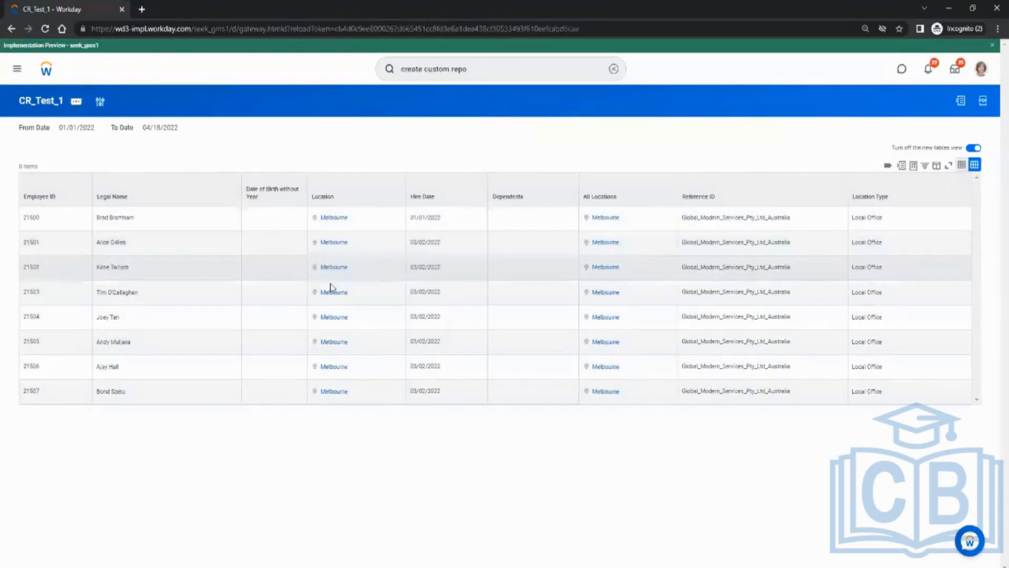
pyautogui.click(78, 103)
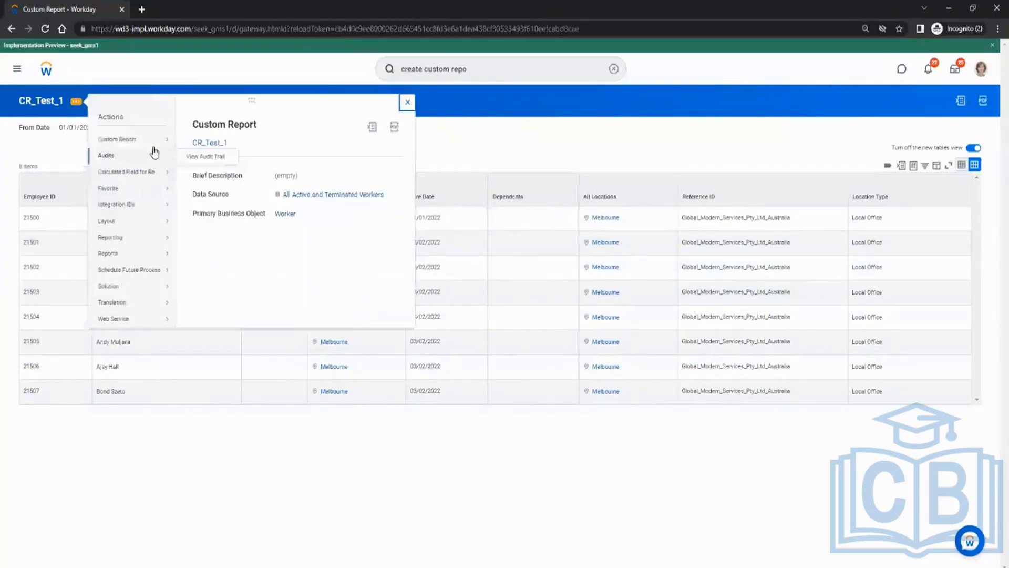
# Edit CR_Test_1 and add a third filter row on the Location field.
pyautogui.moveTo(154, 139)
pyautogui.click(204, 144)
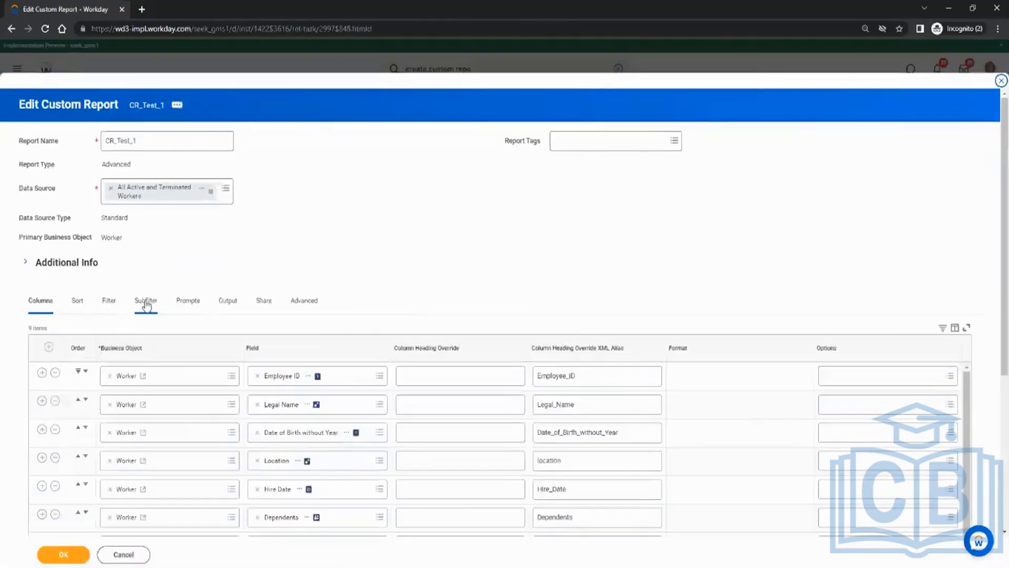
pyautogui.click(107, 304)
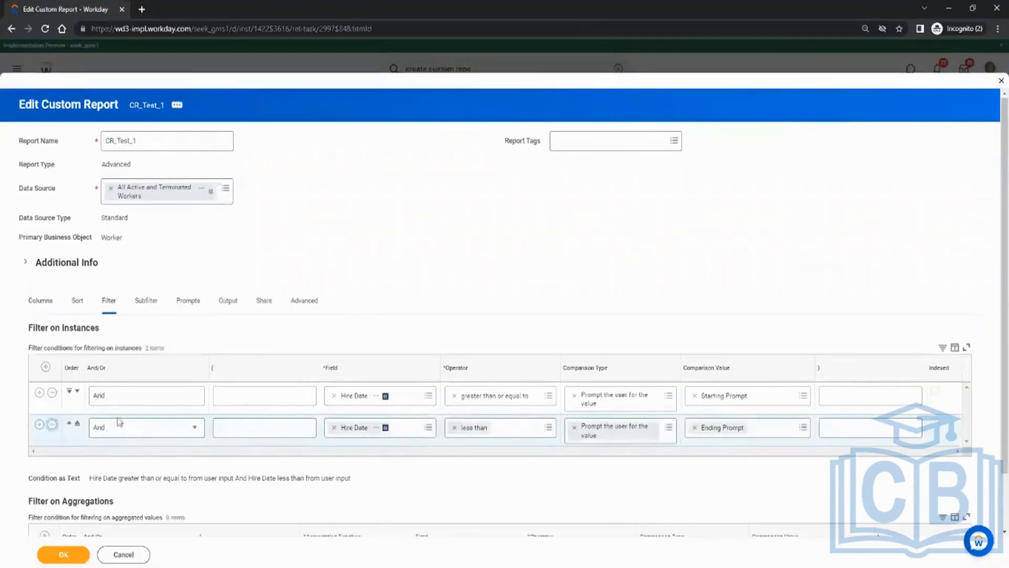
pyautogui.click(39, 424)
pyautogui.click(352, 465)
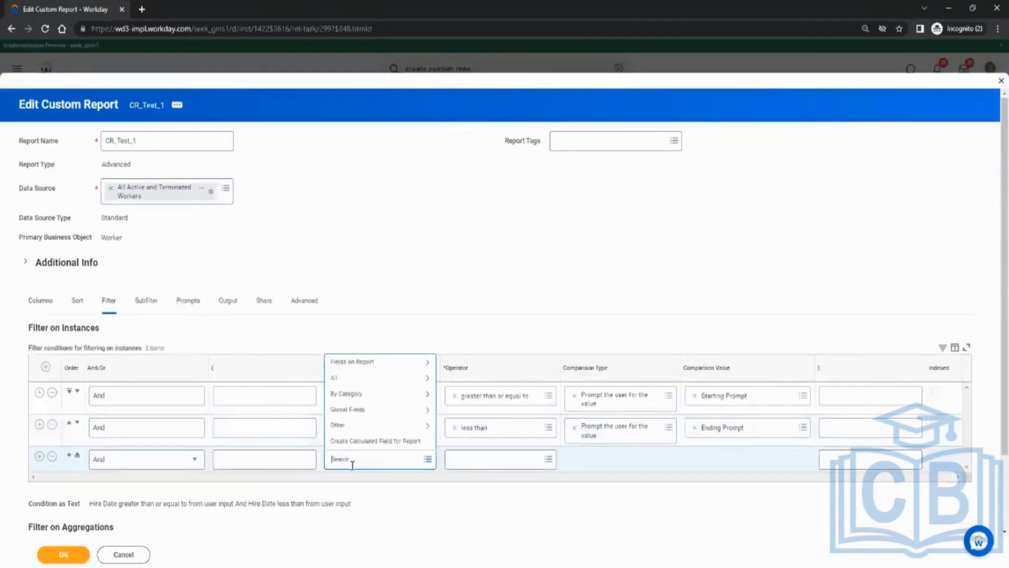
pyautogui.write('location')
pyautogui.press('Return')
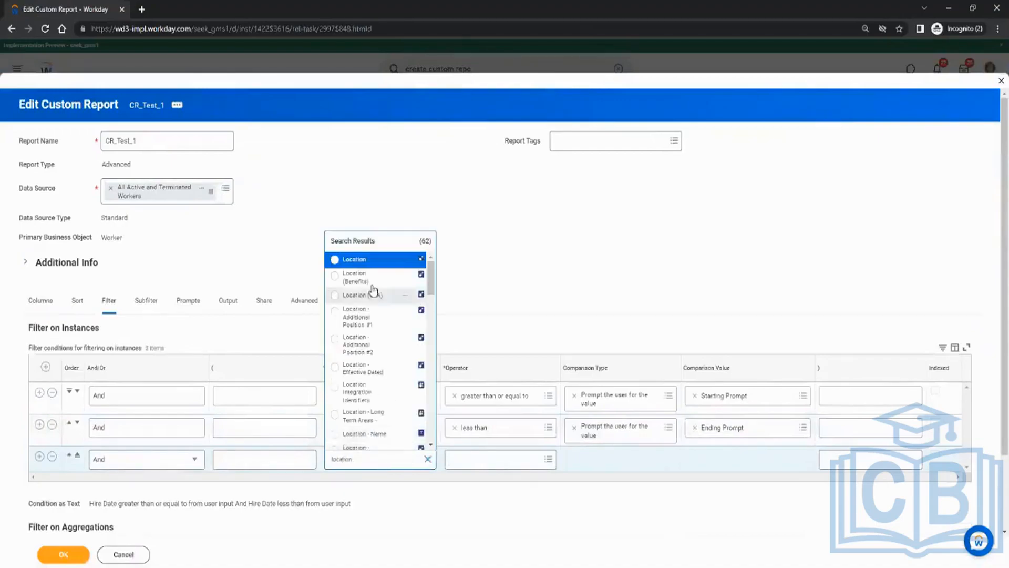
pyautogui.click(367, 259)
# Set the Location filter to 'in the selection list', prompting the user via Default Prompt.
pyautogui.click(490, 463)
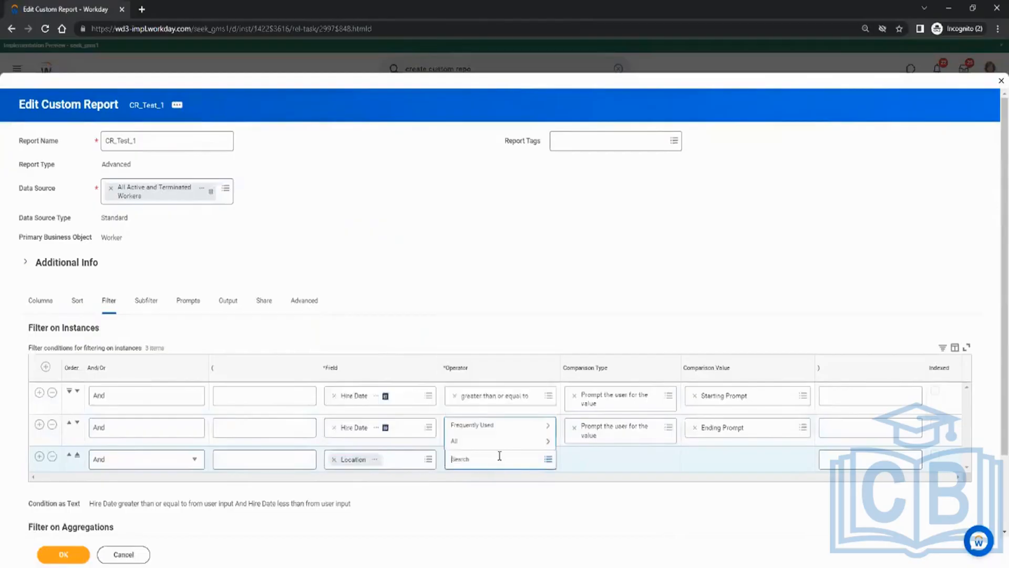
pyautogui.click(498, 427)
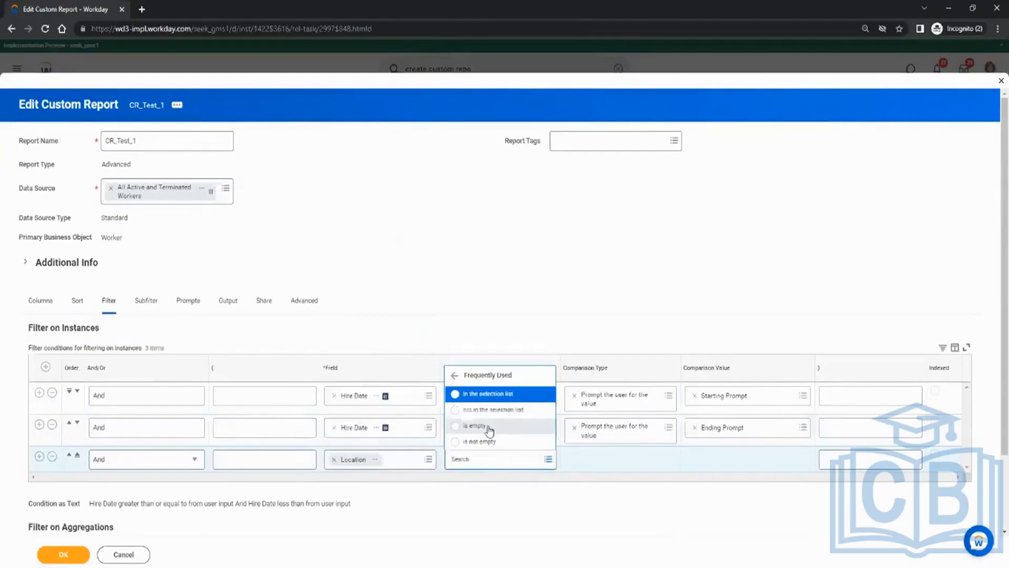
pyautogui.click(504, 394)
pyautogui.click(602, 459)
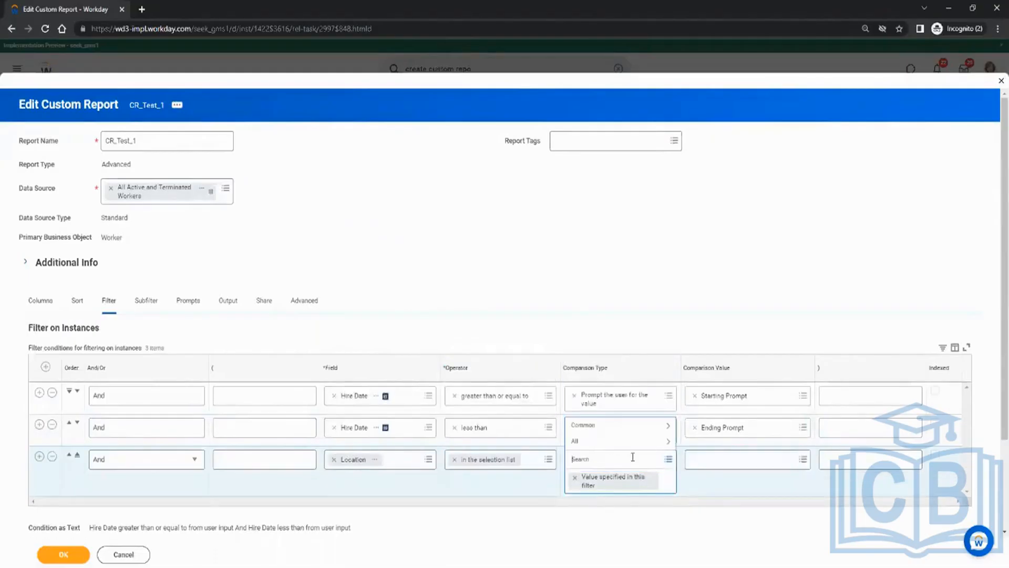
pyautogui.click(668, 461)
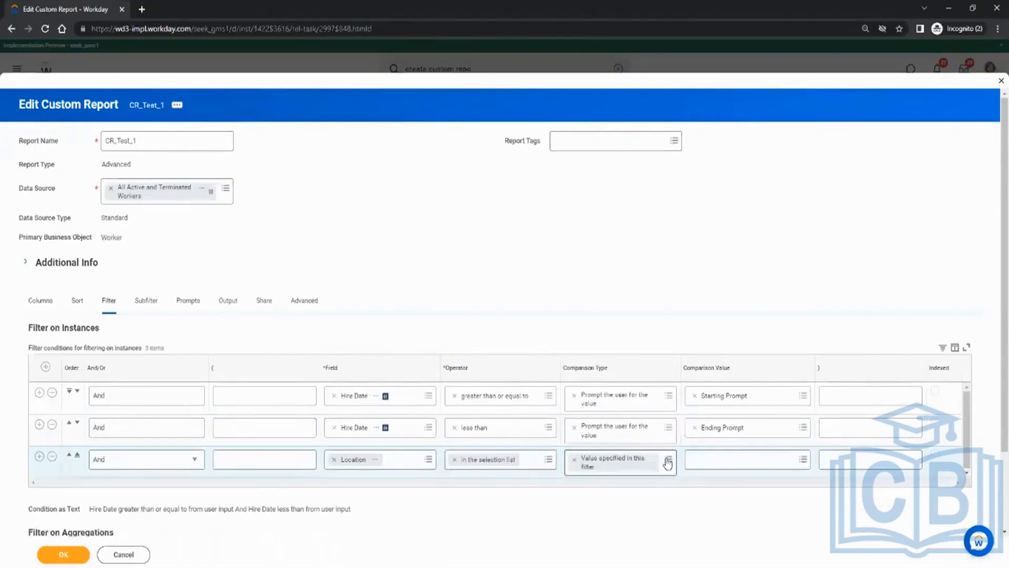
pyautogui.click(668, 460)
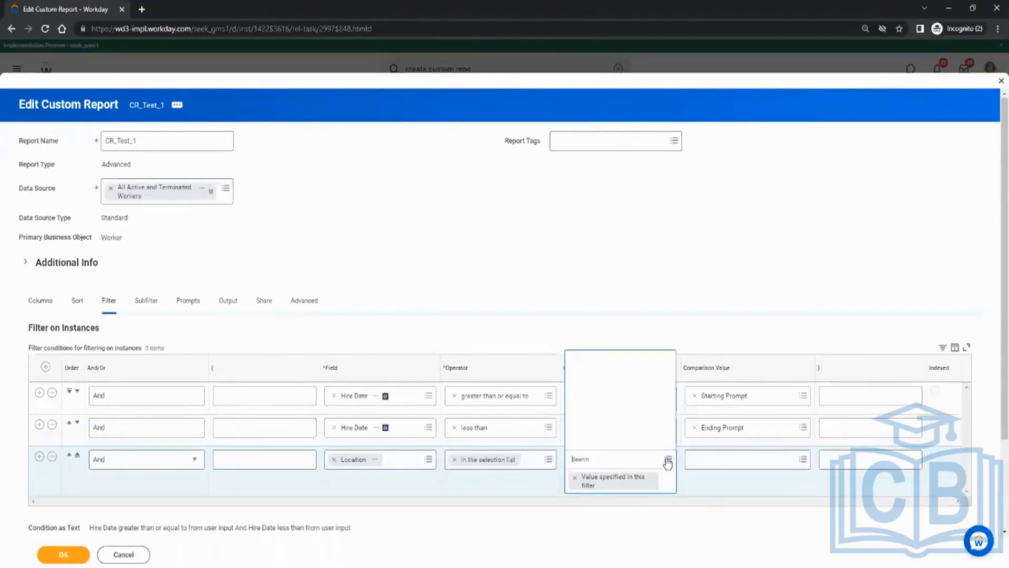
pyautogui.click(624, 413)
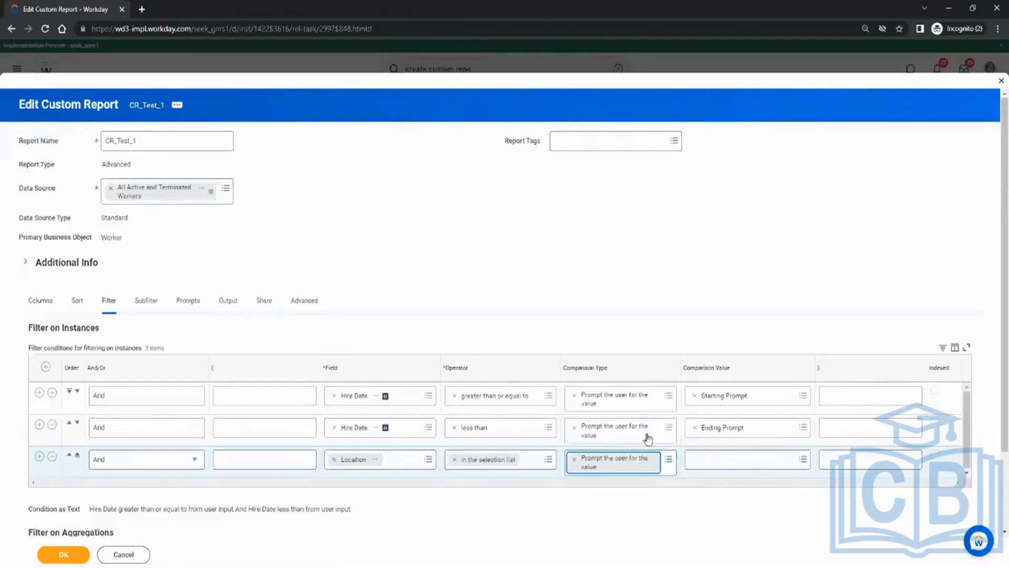
pyautogui.click(757, 463)
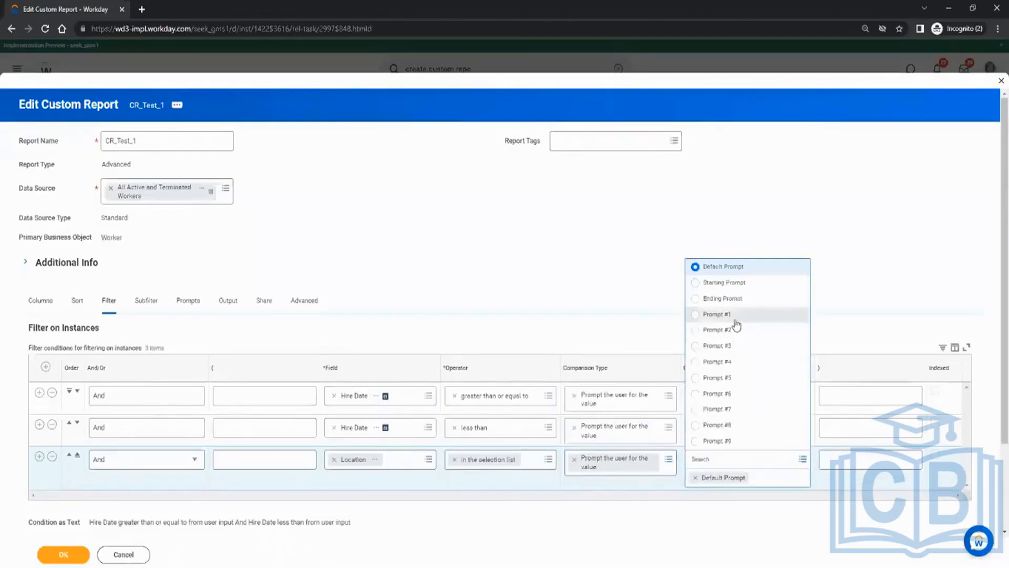
pyautogui.click(683, 327)
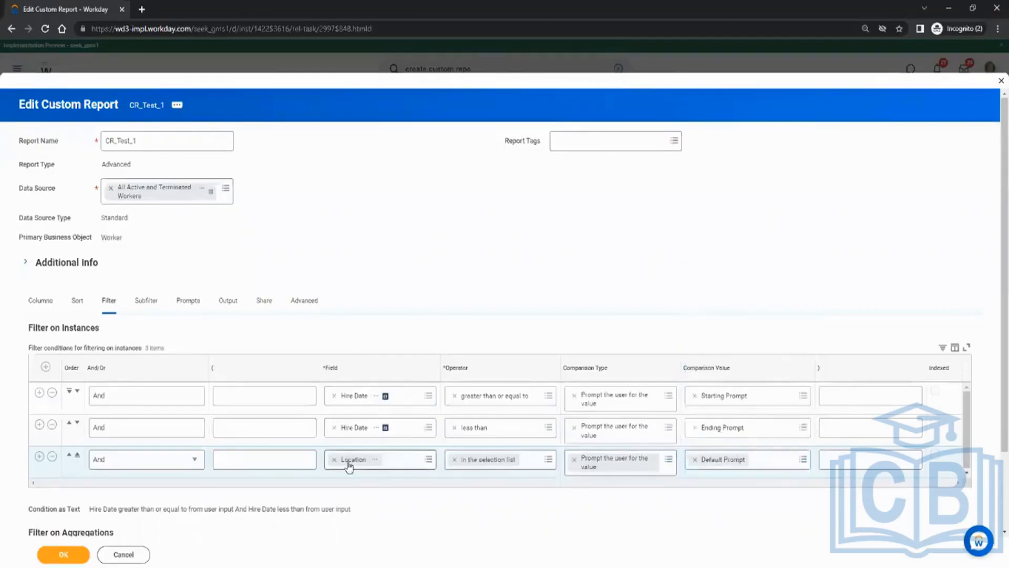
pyautogui.click(188, 302)
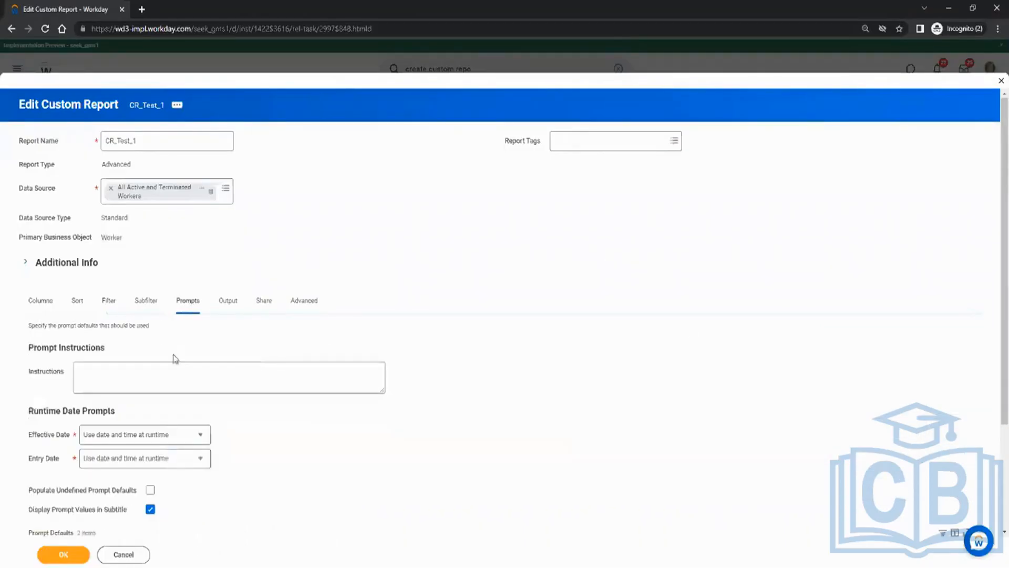
# Review the new Location prompt default and save CR_Test_1, confirming past the alert.
pyautogui.scroll(-3, 204, 362)
pyautogui.click(150, 348)
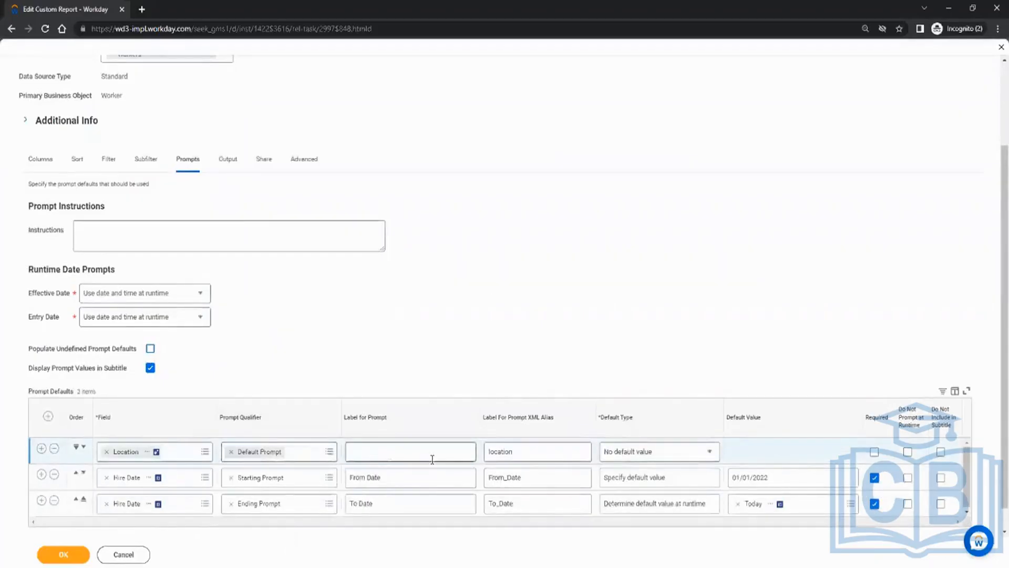
pyautogui.click(417, 451)
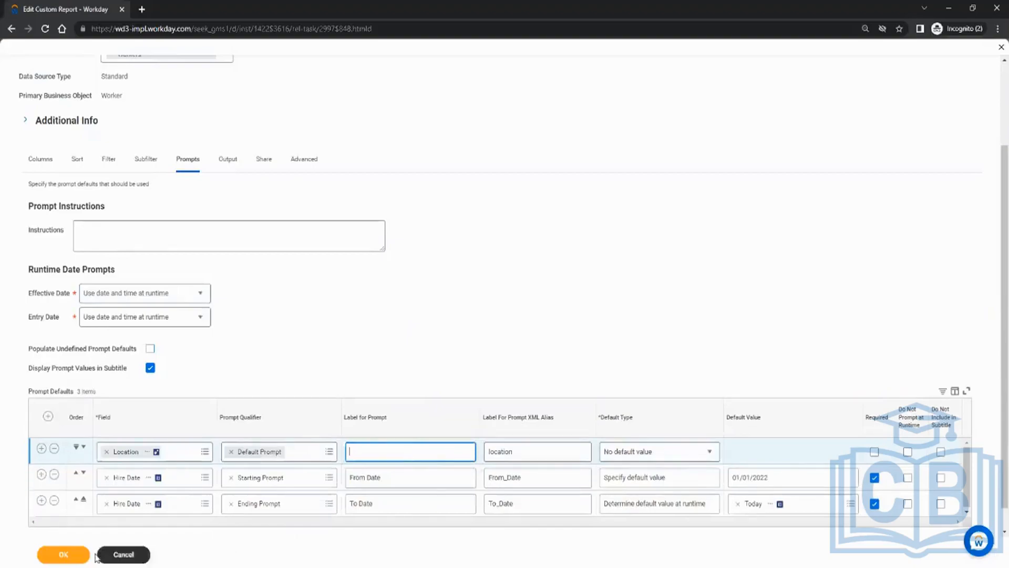
pyautogui.click(78, 555)
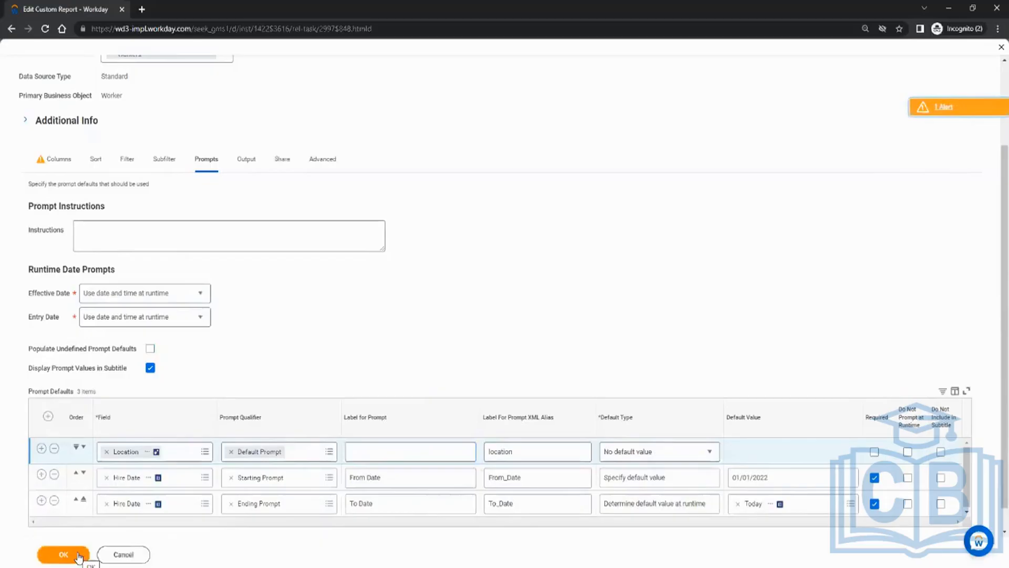
pyautogui.click(78, 555)
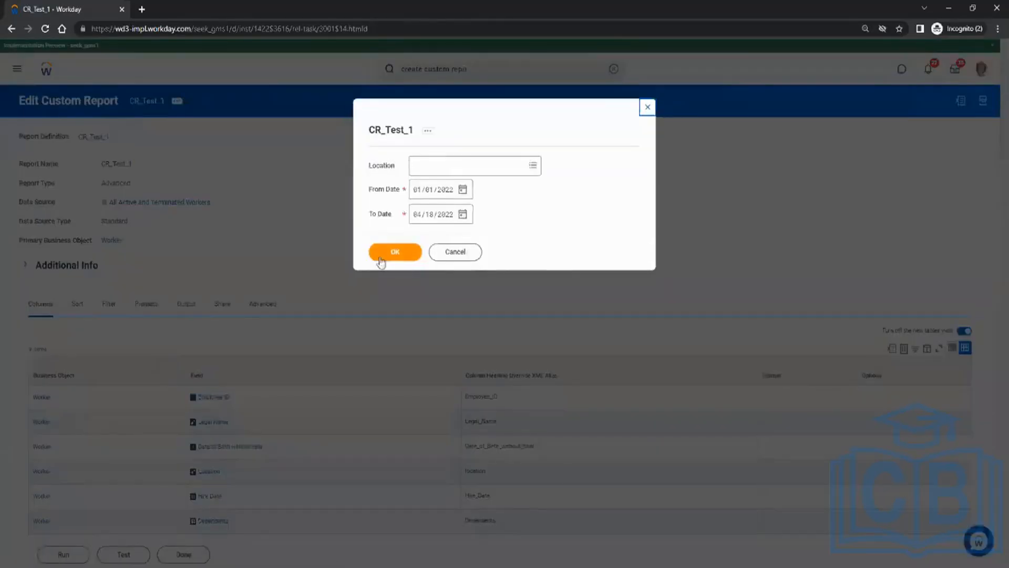
# Choose Melbourne as the Location (searching 'melb') and run CR_Test_1, listing eight workers.
pyautogui.click(447, 164)
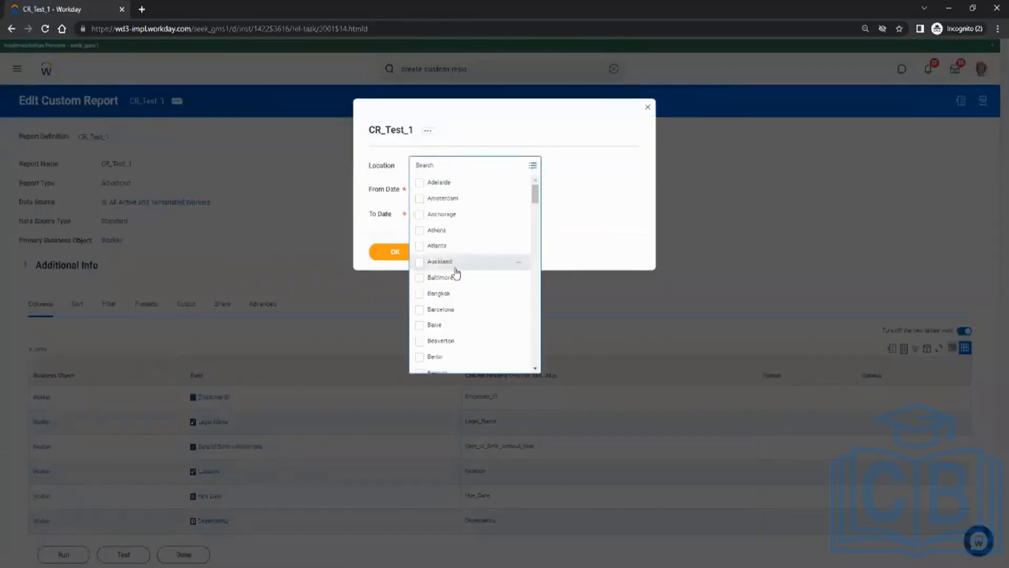
pyautogui.scroll(-3, 460, 266)
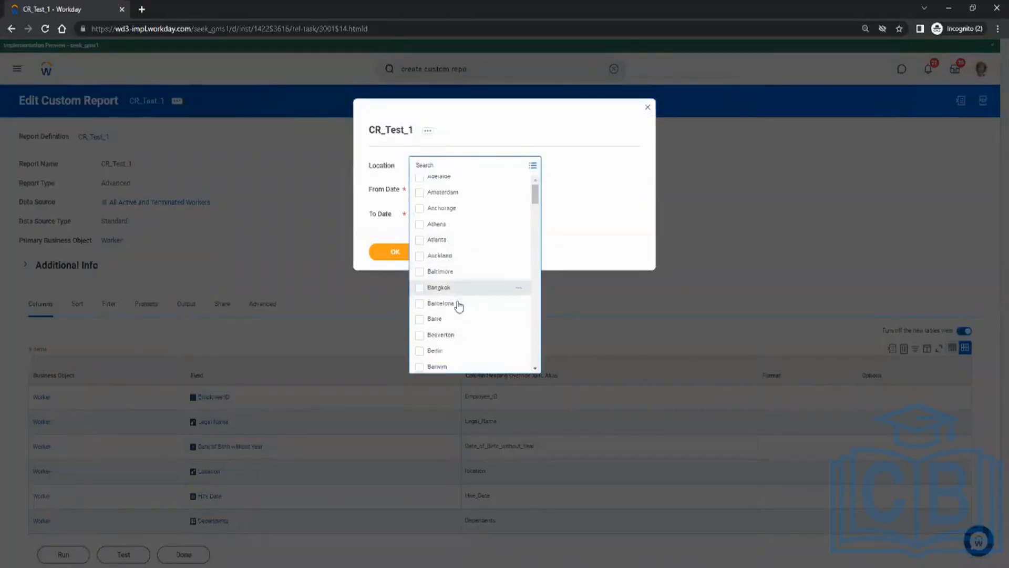
pyautogui.scroll(-10, 461, 274)
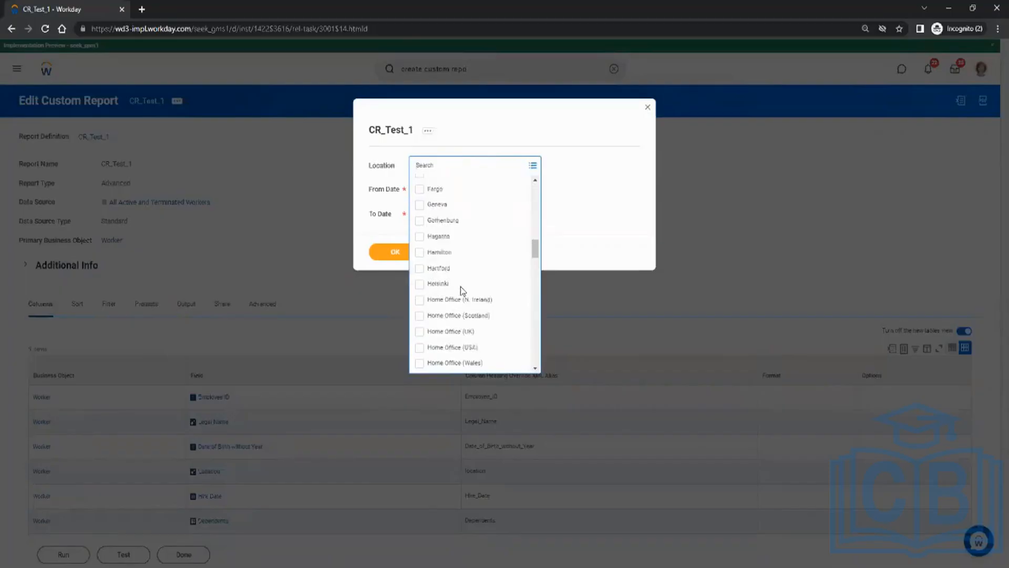
pyautogui.scroll(-3, 460, 286)
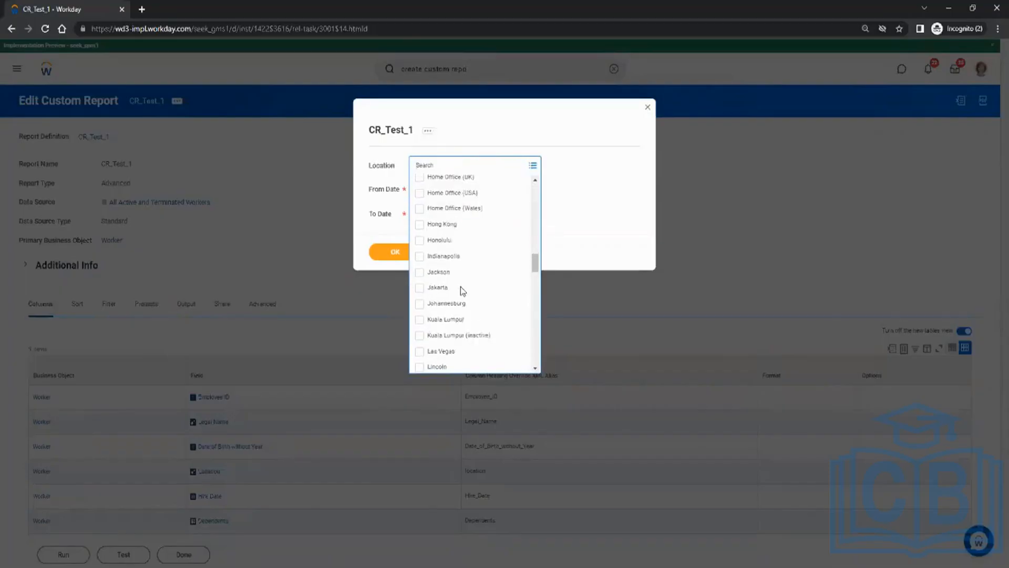
pyautogui.click(449, 164)
pyautogui.write('melb')
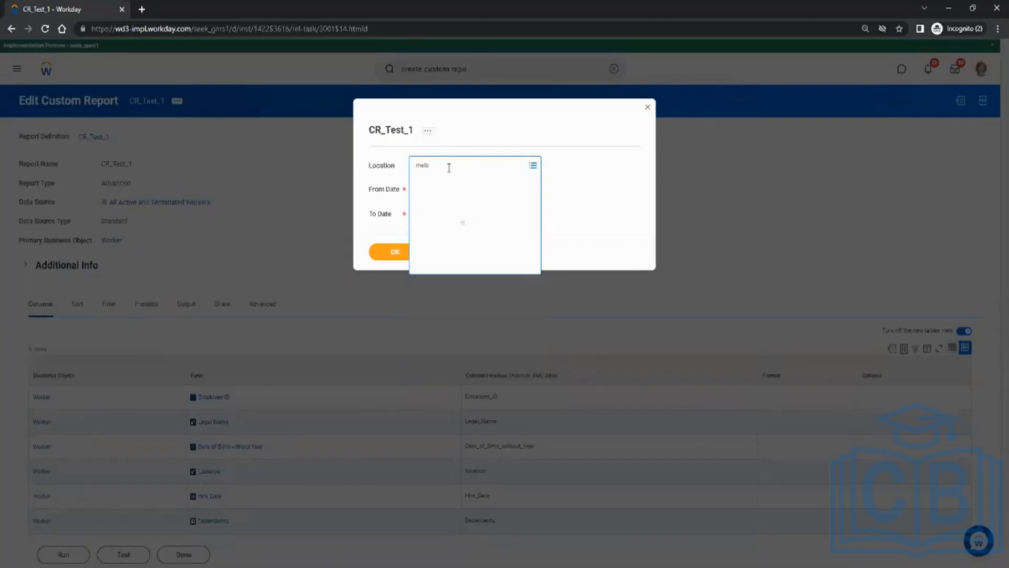
pyautogui.press('Return')
pyautogui.click(601, 213)
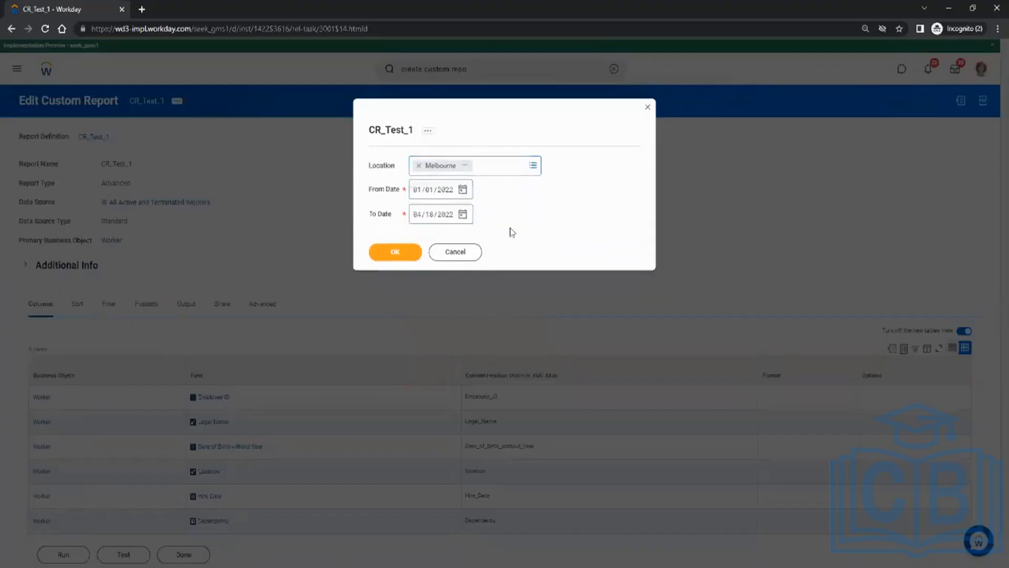
pyautogui.click(403, 254)
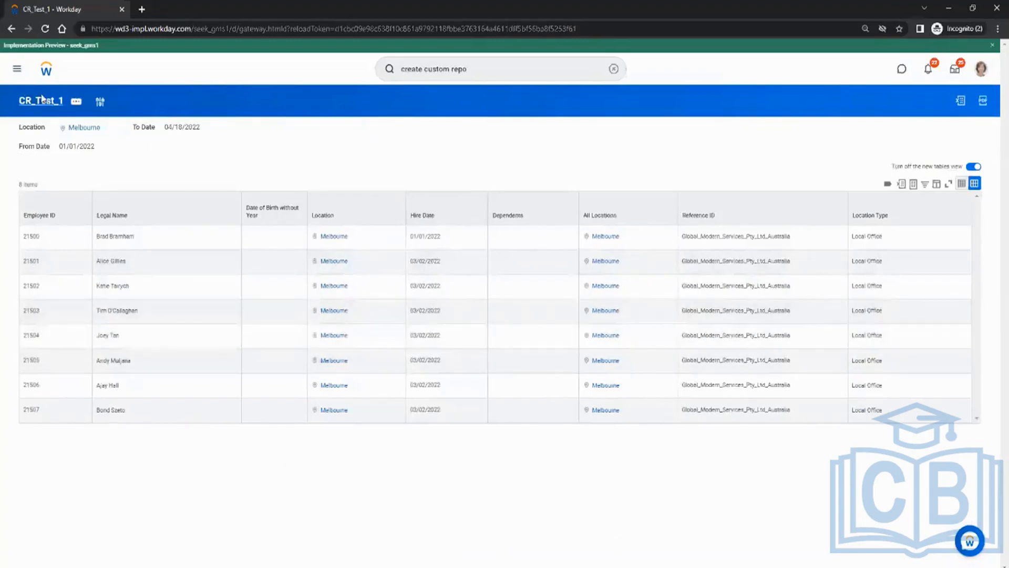
# Return from the results to CR_Test_1's definition, listing nine columns from All Active and Terminated Workers.
pyautogui.click(39, 101)
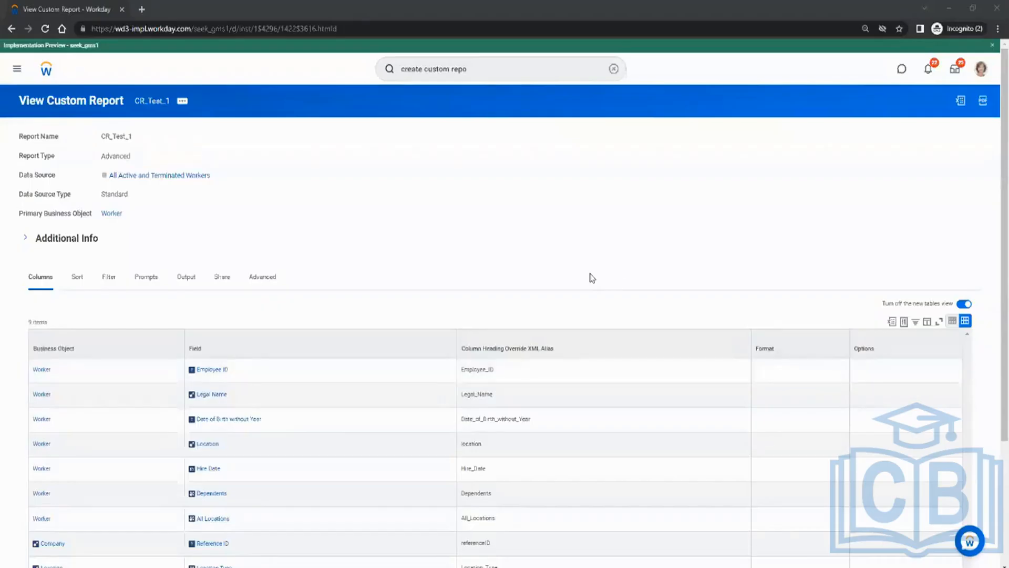
# Confirm on the Advanced tab that Enable As Web Service is set for CR_Test_1.
pyautogui.scroll(-3, 394, 353)
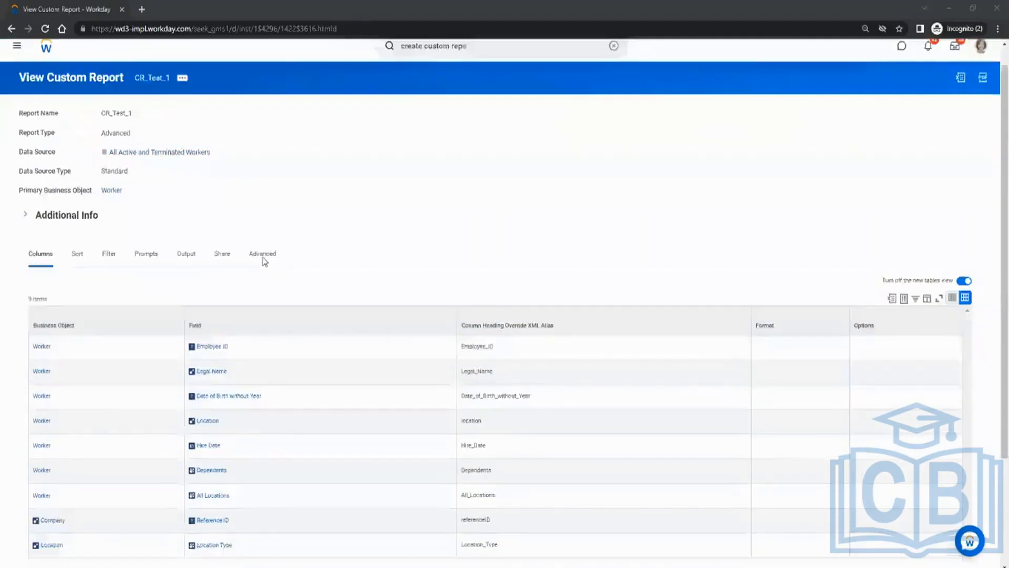
pyautogui.scroll(3, 264, 254)
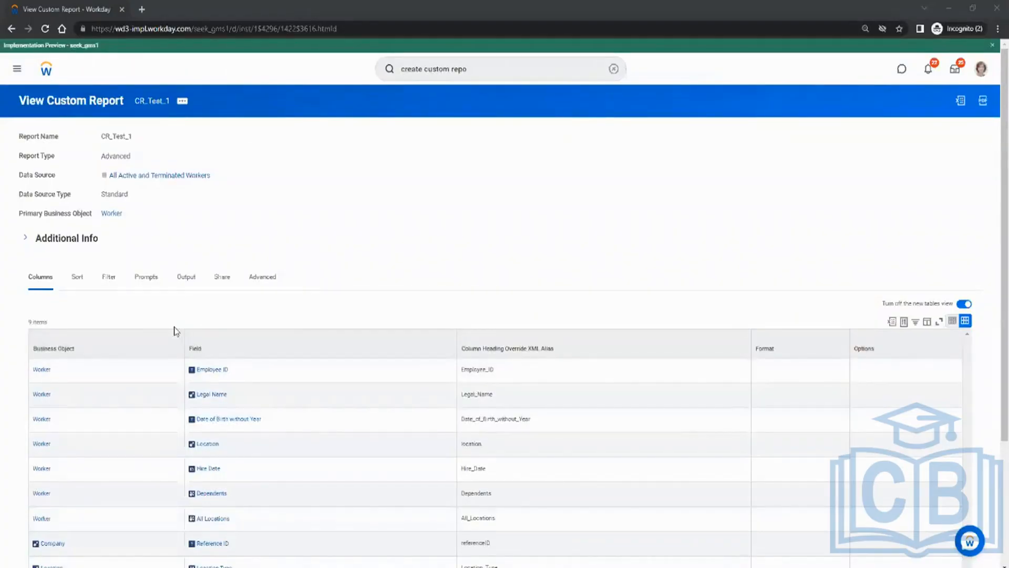
pyautogui.click(263, 278)
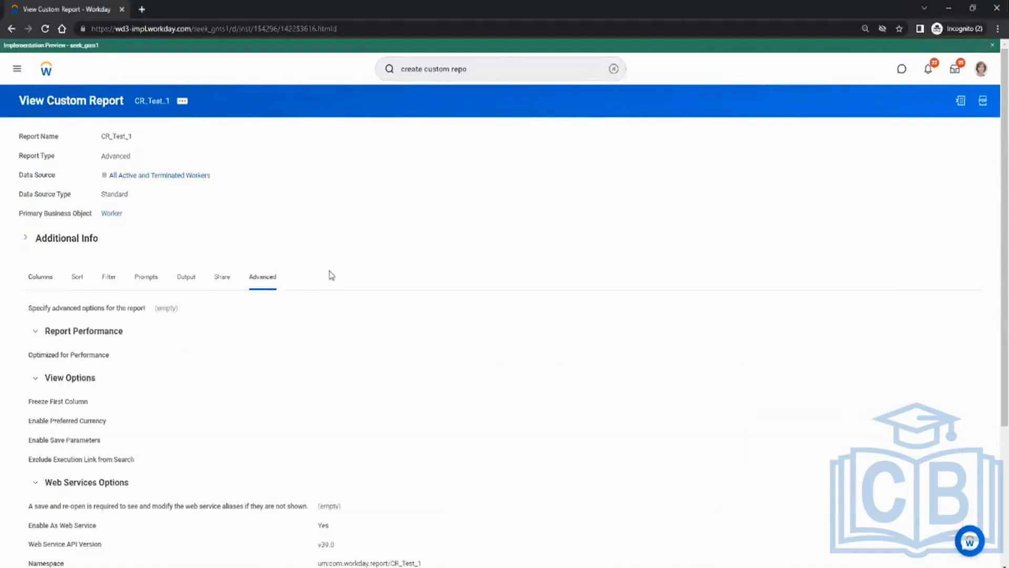
pyautogui.scroll(-3, 331, 276)
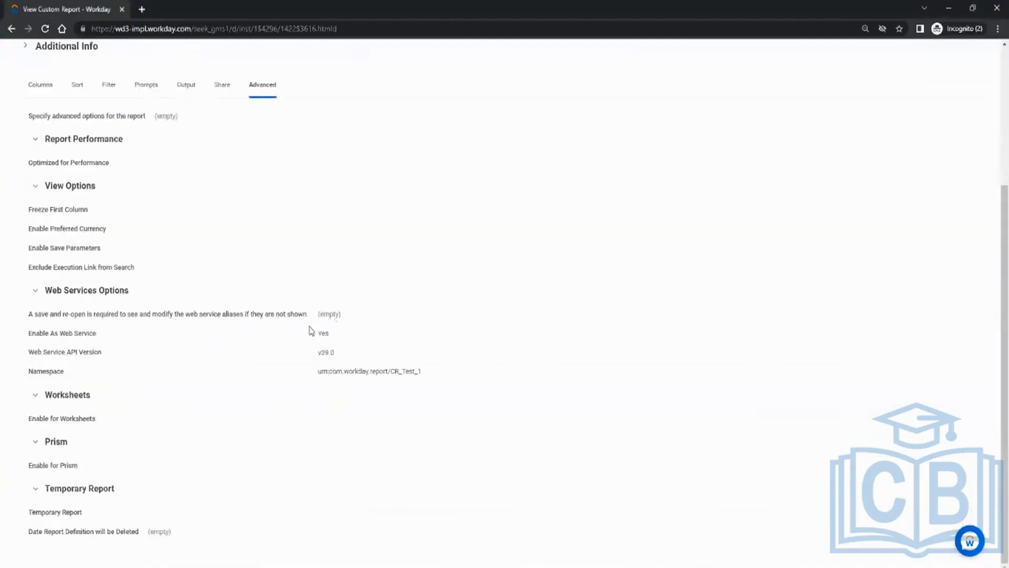
pyautogui.doubleClick(323, 332)
pyautogui.scroll(3, 401, 286)
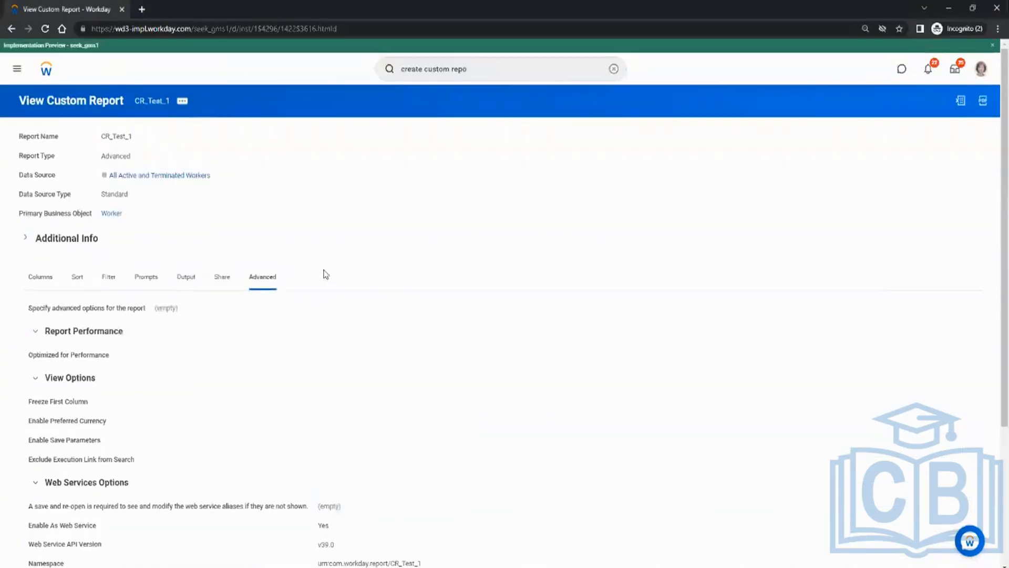
# Bring up CR_Test_1's web service URLs through Web Service > View URLs.
pyautogui.click(182, 101)
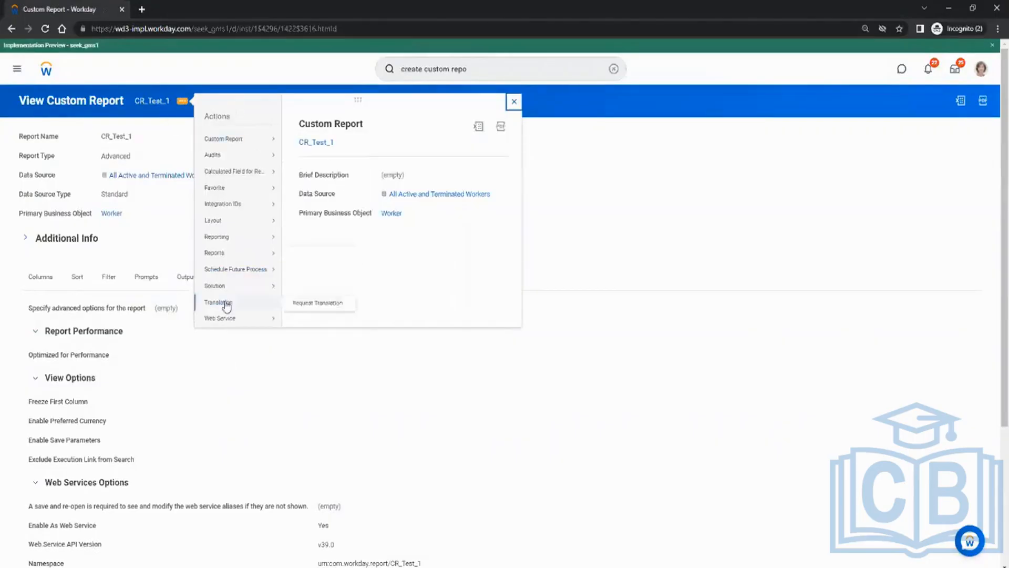
pyautogui.moveTo(226, 319)
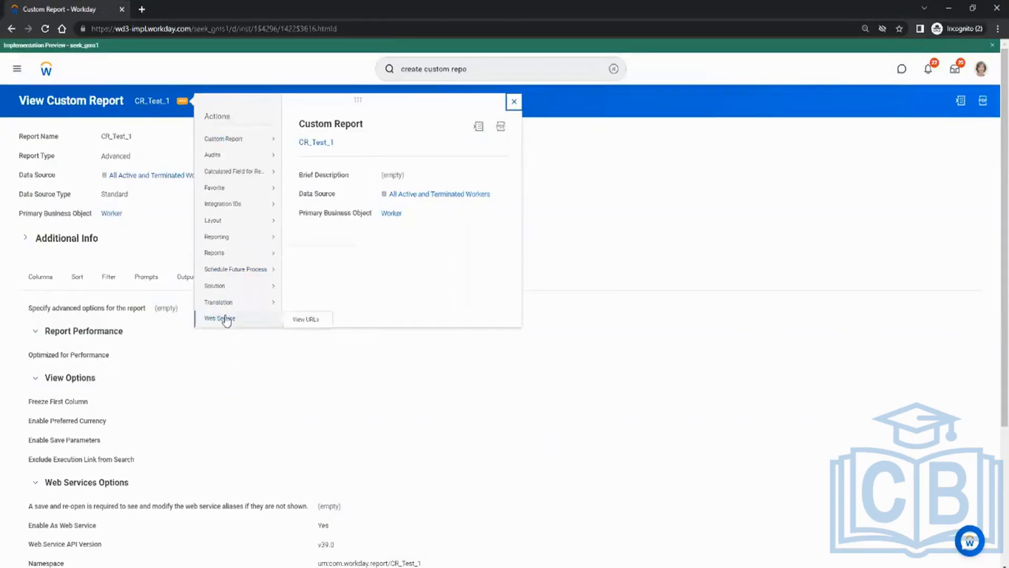
pyautogui.click(304, 319)
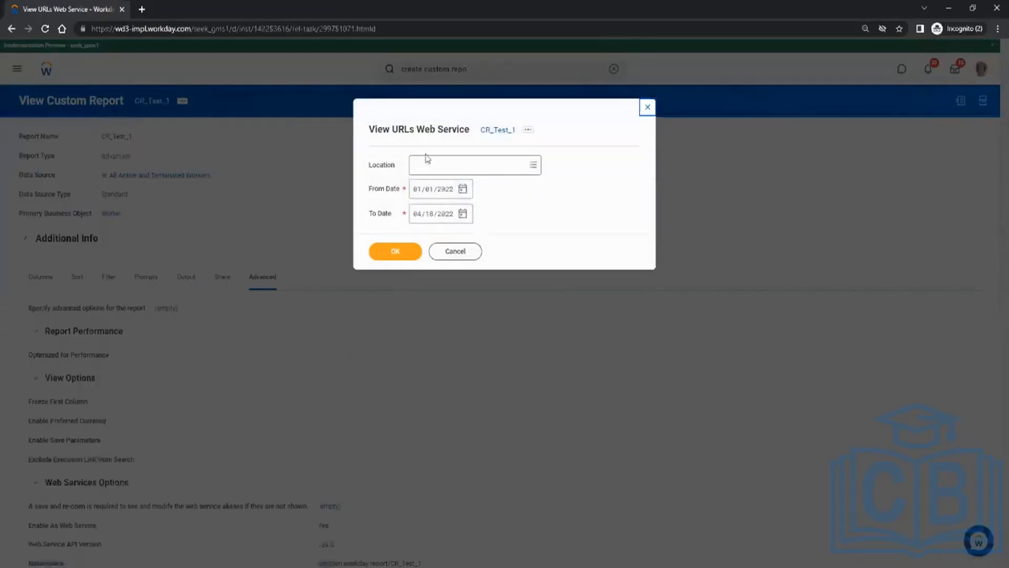
# Set the Location prompt to Melbourne and confirm to list the web service URLs.
pyautogui.click(456, 166)
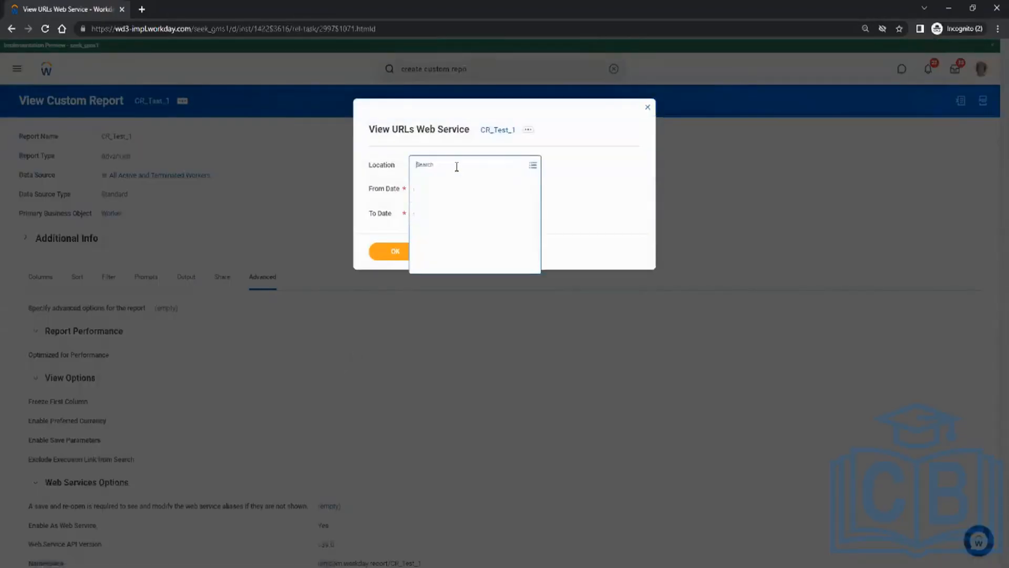
pyautogui.write('melb')
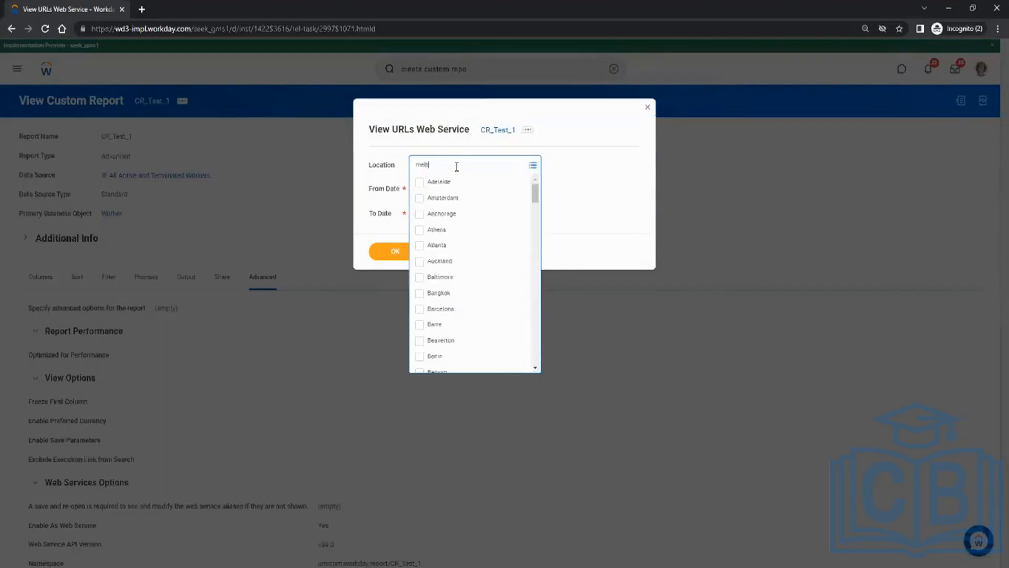
pyautogui.press('Return')
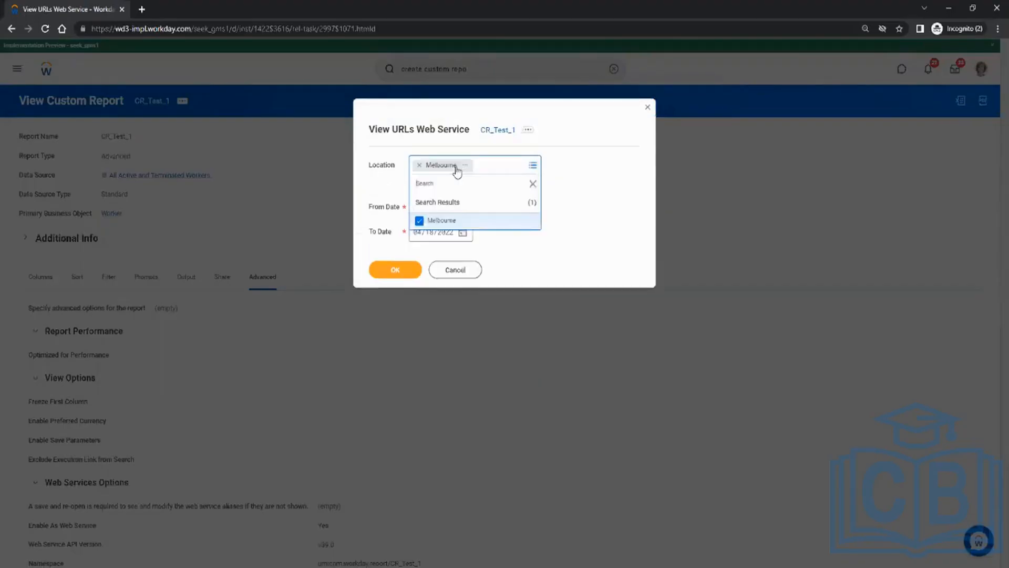
pyautogui.click(590, 212)
pyautogui.click(404, 254)
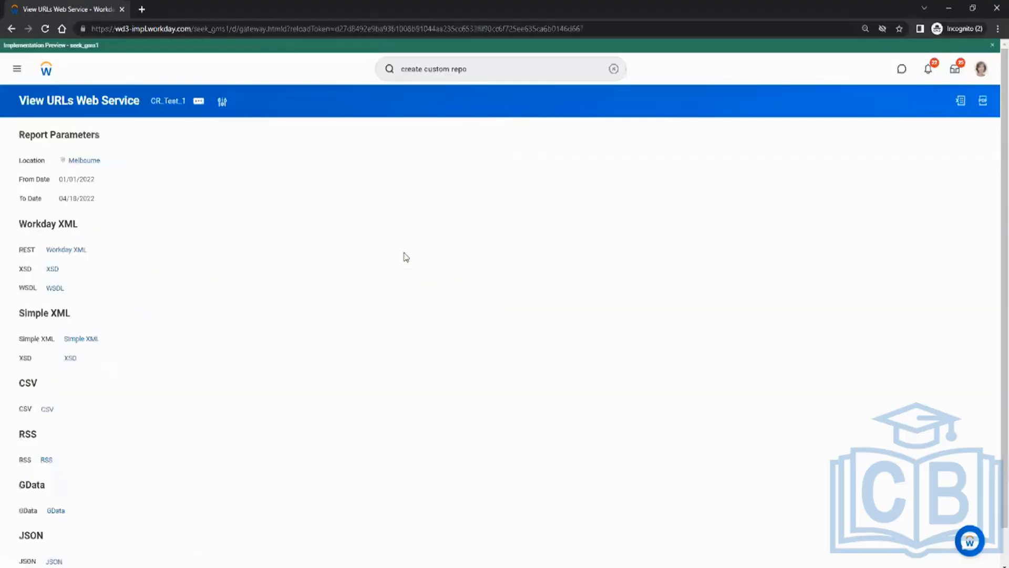
# Copy the Simple XML web service URL, after checking the JSON and CSV link options.
pyautogui.scroll(-1, 164, 337)
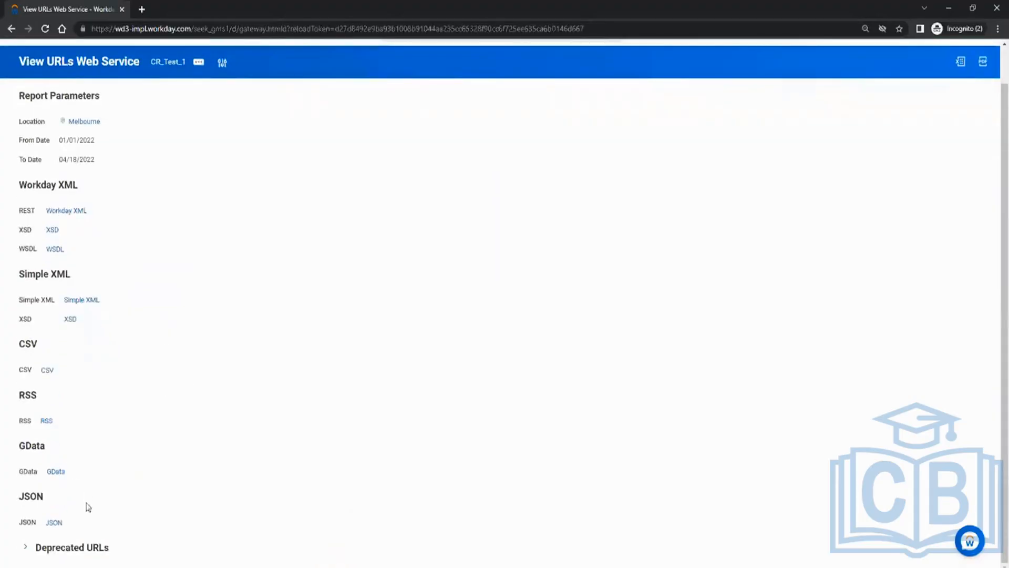
pyautogui.click(56, 525)
pyautogui.click(75, 528)
pyautogui.click(66, 368)
pyautogui.click(206, 343)
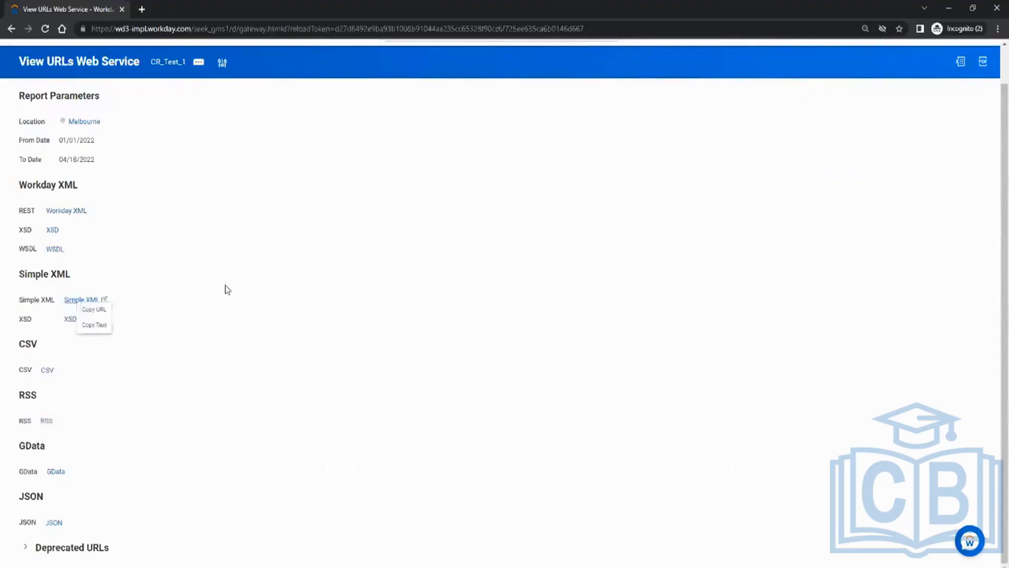
pyautogui.rightClick(76, 301)
pyautogui.click(94, 303)
# Open a new browser window from the taskbar.
pyautogui.hotkey('alt', 'Tab')
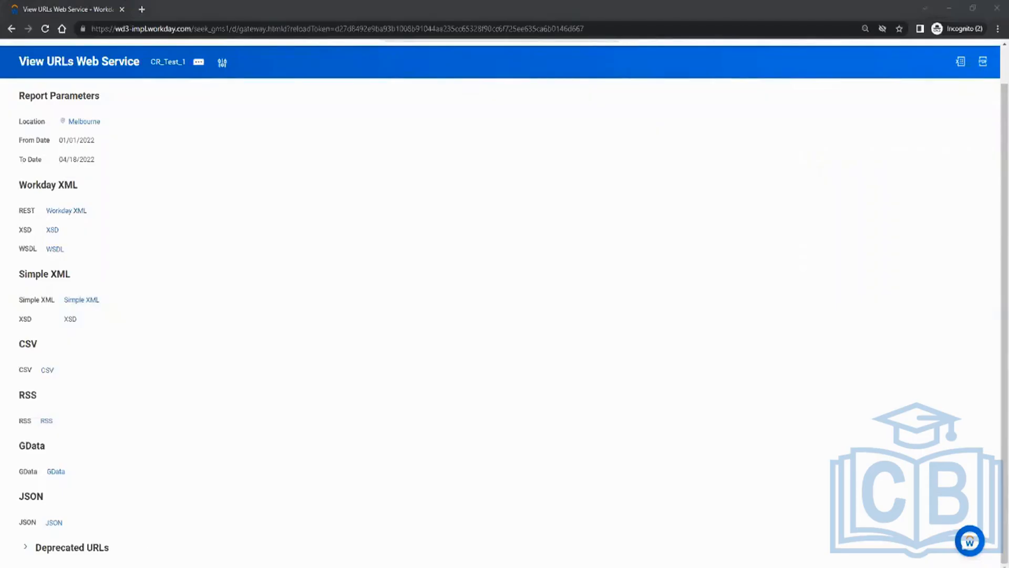
pyautogui.rightClick(117, 567)
pyautogui.click(149, 476)
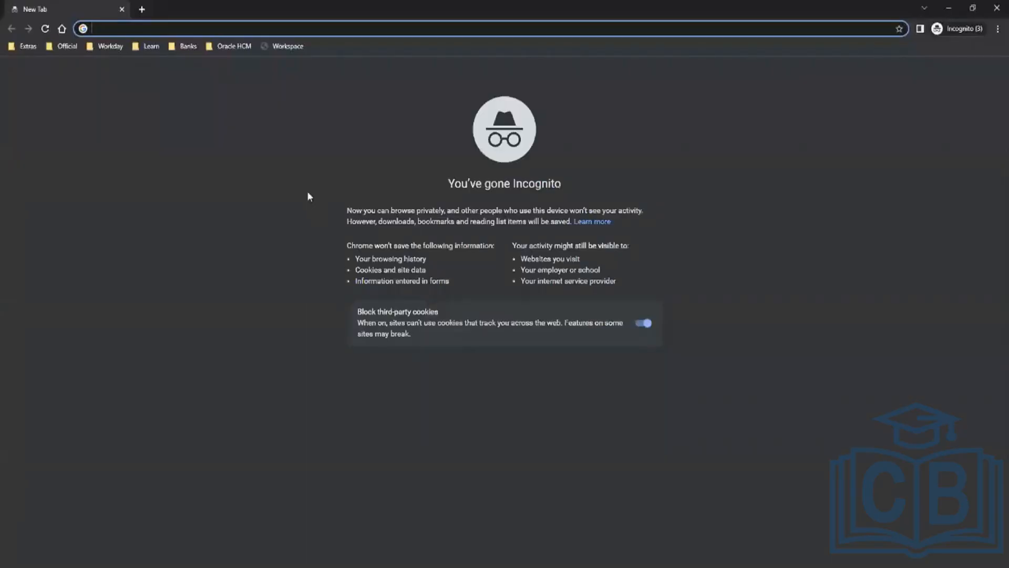
# Load the copied Simple XML URL and sign in with the Workday username and password.
pyautogui.hotkey('ctrl', 'v')
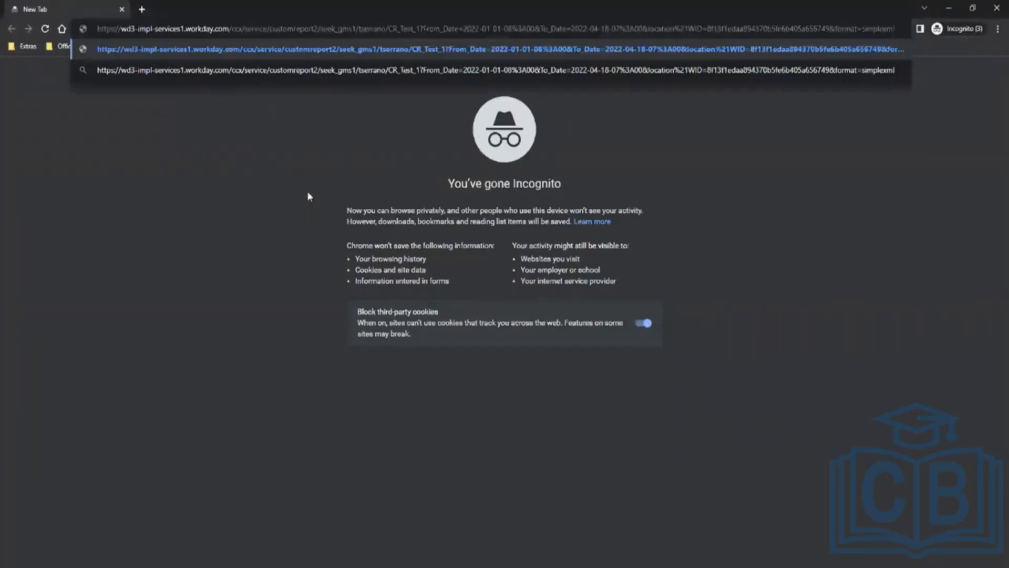
pyautogui.press('Return')
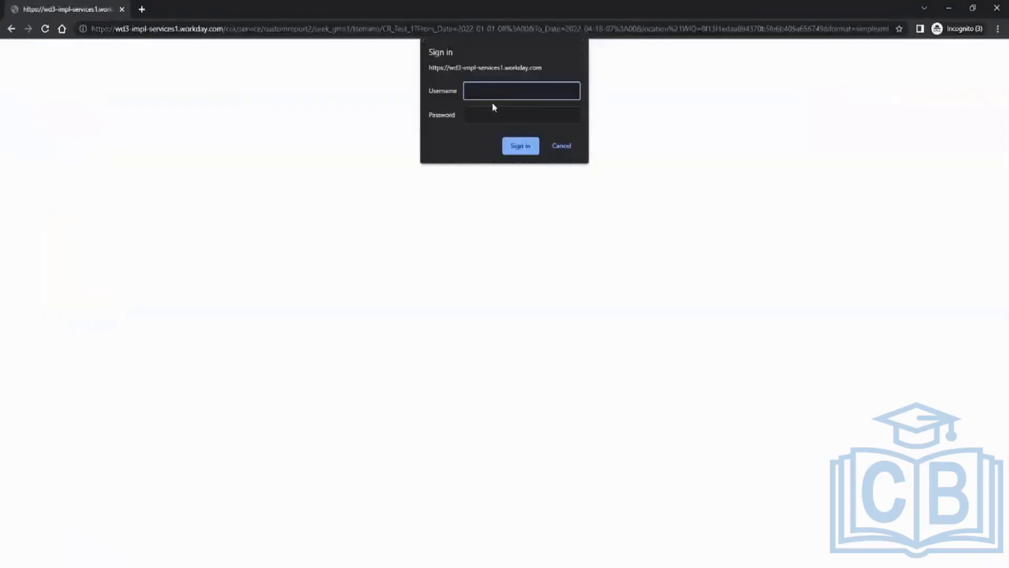
pyautogui.press('Tab')
pyautogui.write('••••••')
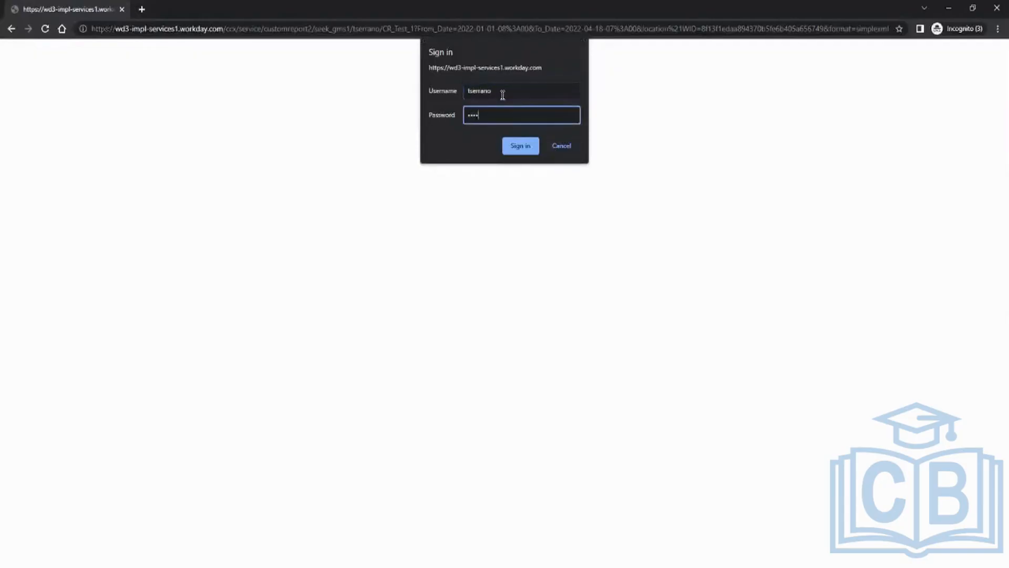
pyautogui.write('••••')
pyautogui.press('Return')
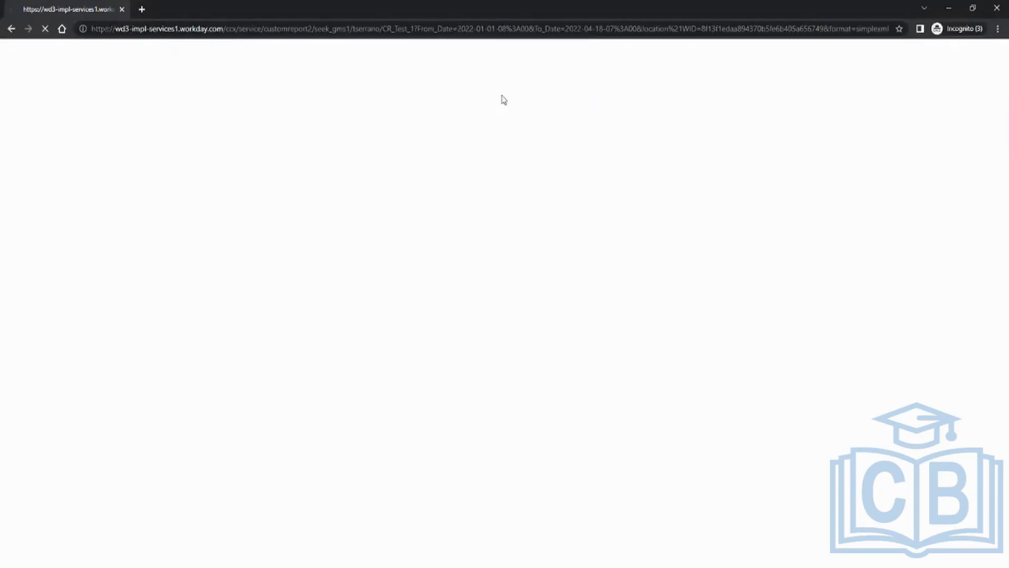
pyautogui.scroll(-5, 451, 137)
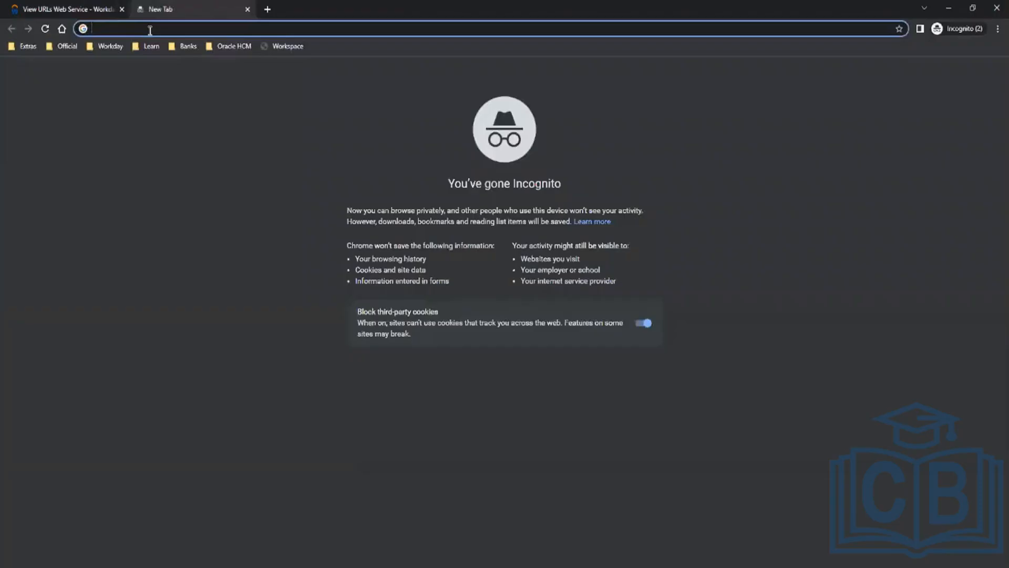
# Run a JSON web search, then copy CR_Test_1's JSON report URL from the Workday tab.
pyautogui.write('JSON')
pyautogui.press('Return')
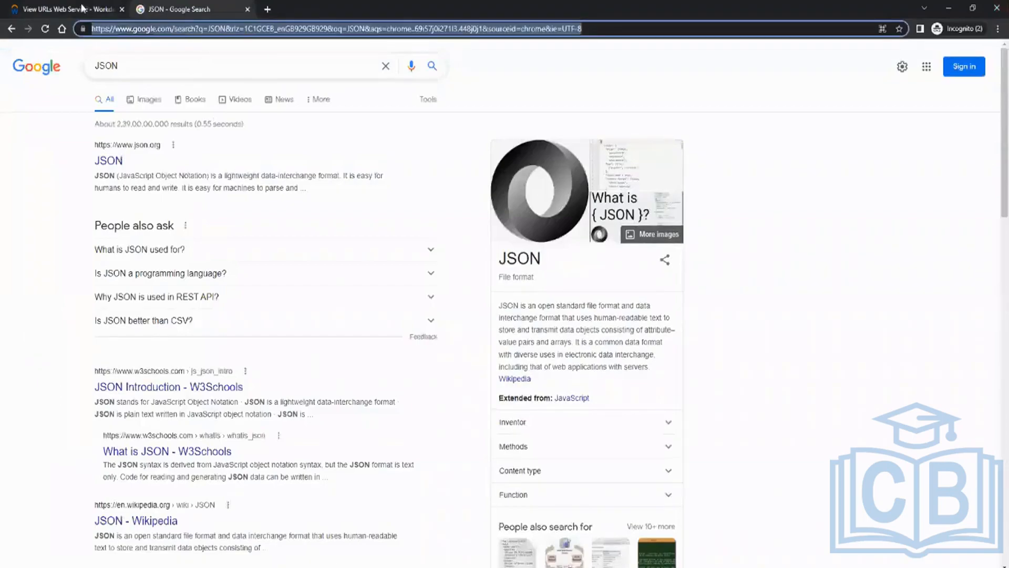
pyautogui.click(61, 9)
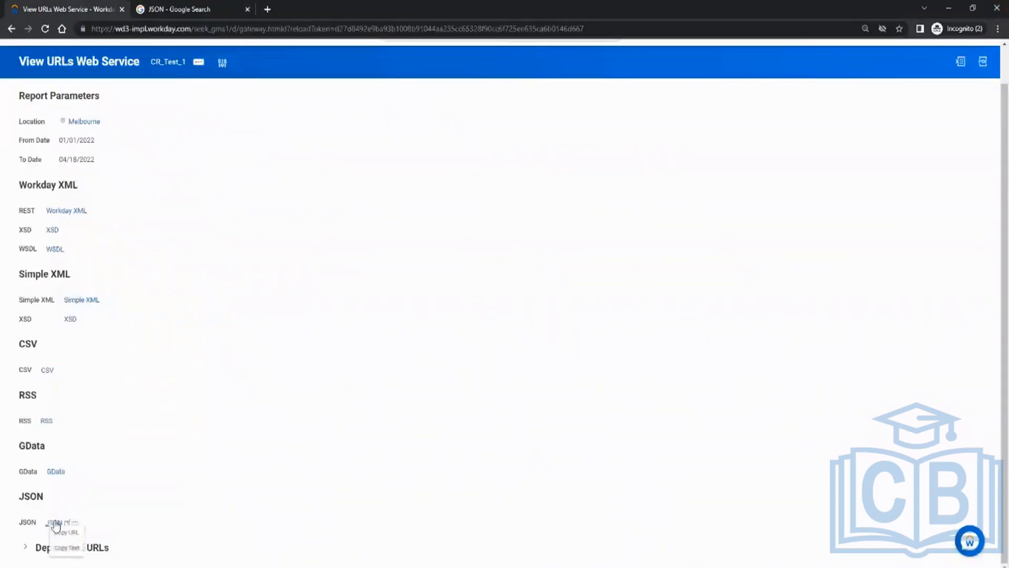
pyautogui.click(59, 532)
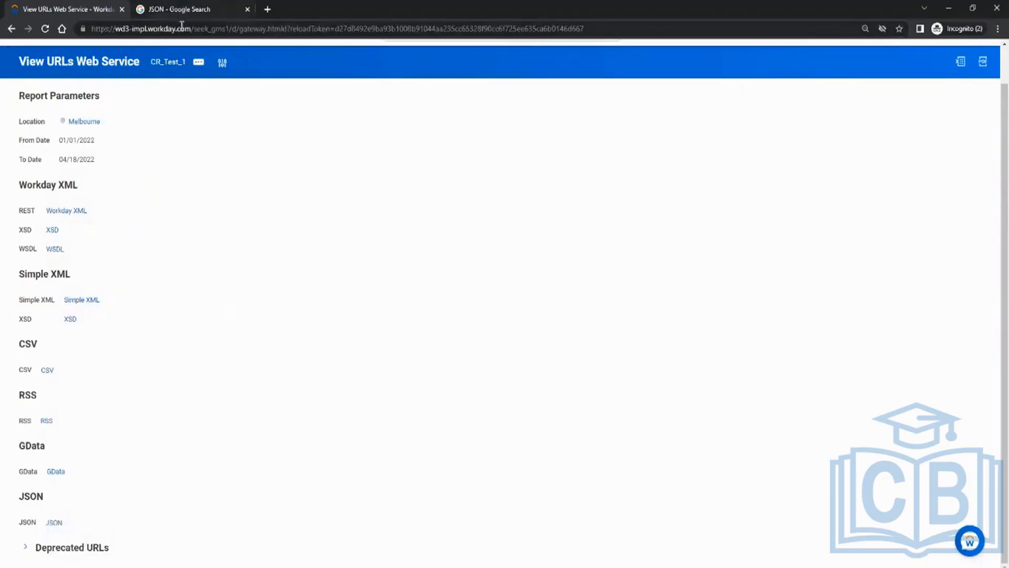
pyautogui.click(183, 27)
pyautogui.click(198, 15)
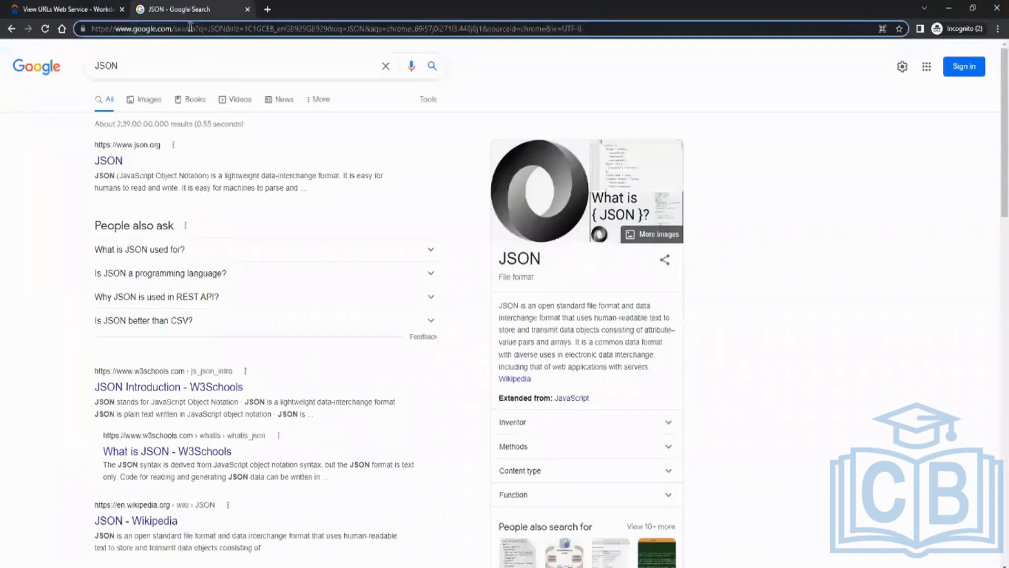
# Load the JSON link to download CR_Test_1.json and show it in its folder.
pyautogui.click(190, 27)
pyautogui.hotkey('ctrl', 'v')
pyautogui.press('Return')
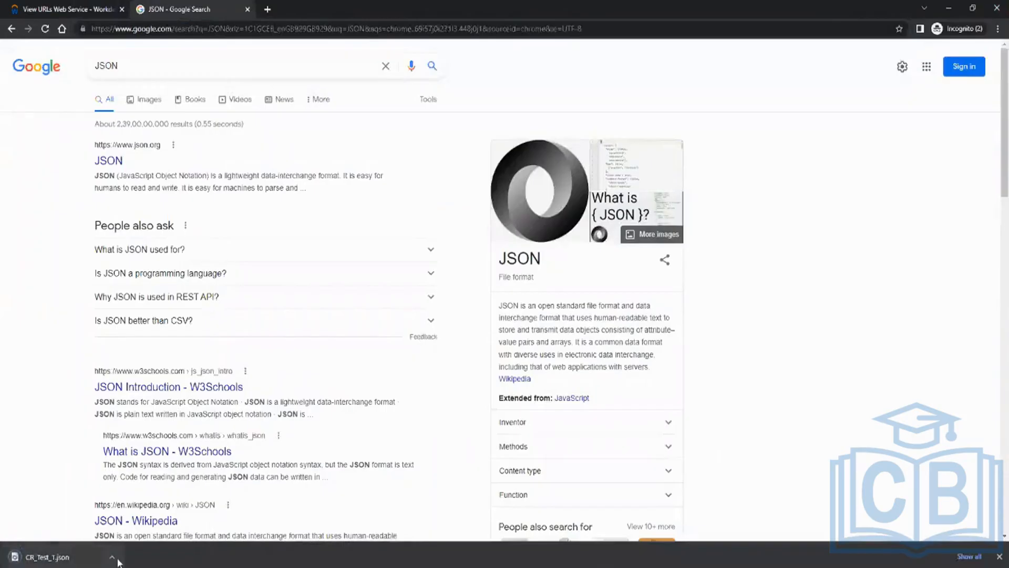
pyautogui.click(112, 557)
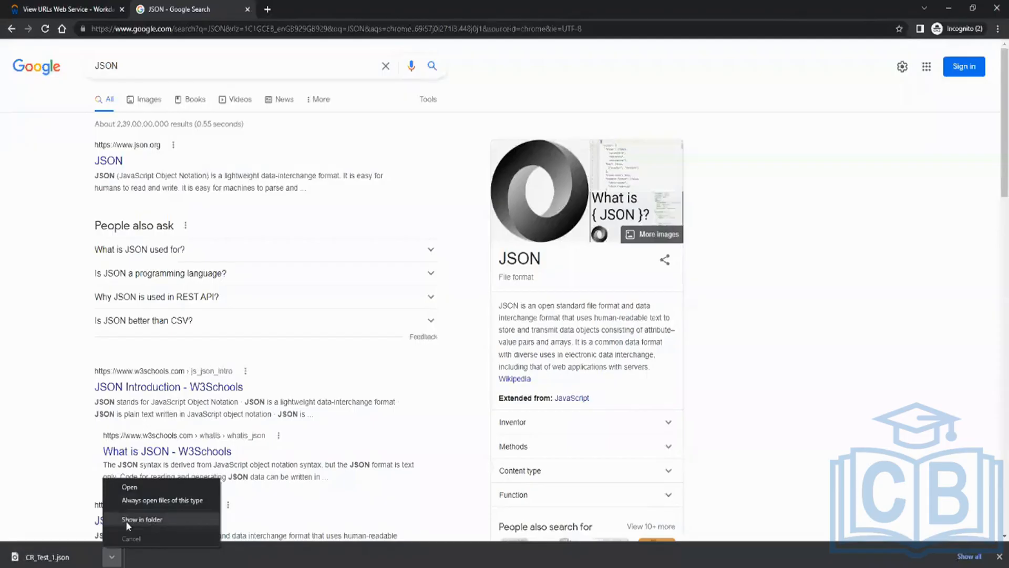
pyautogui.click(127, 521)
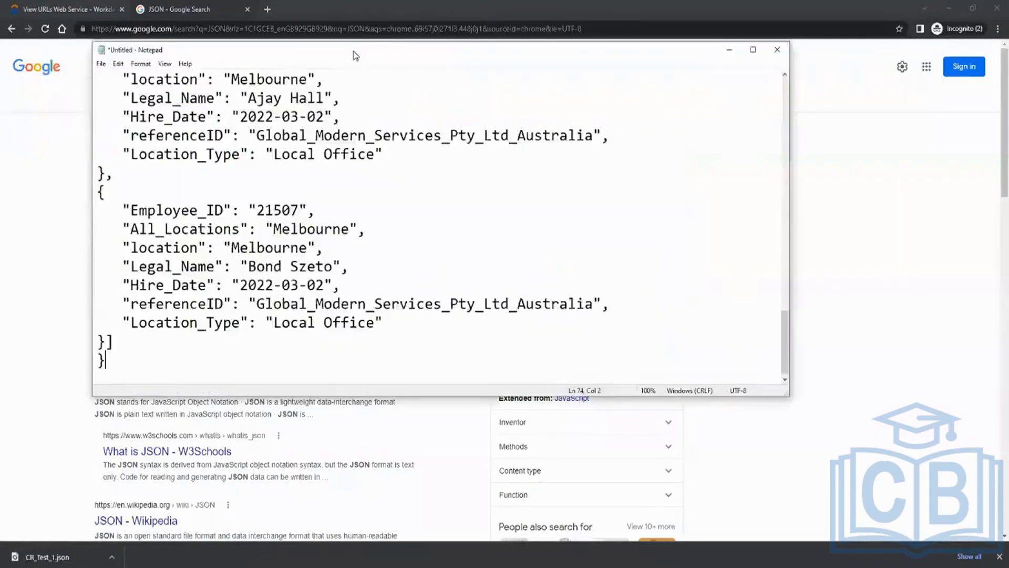
# Review the eight Melbourne worker records 21500–21507 in the JSON output in Notepad.
pyautogui.moveTo(354, 51); pyautogui.dragTo(417, 116)
pyautogui.scroll(12, 421, 230)
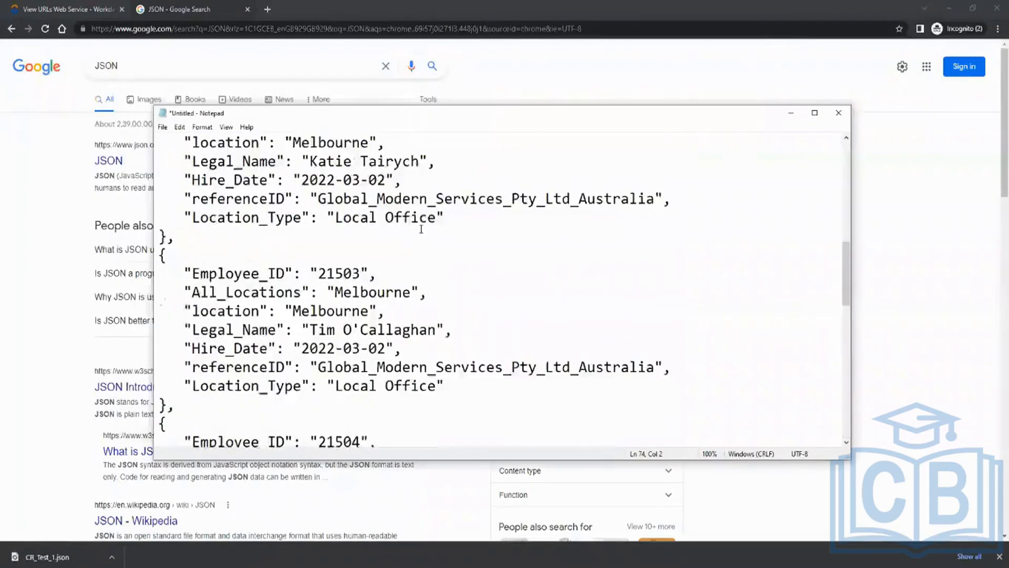
pyautogui.scroll(8, 421, 229)
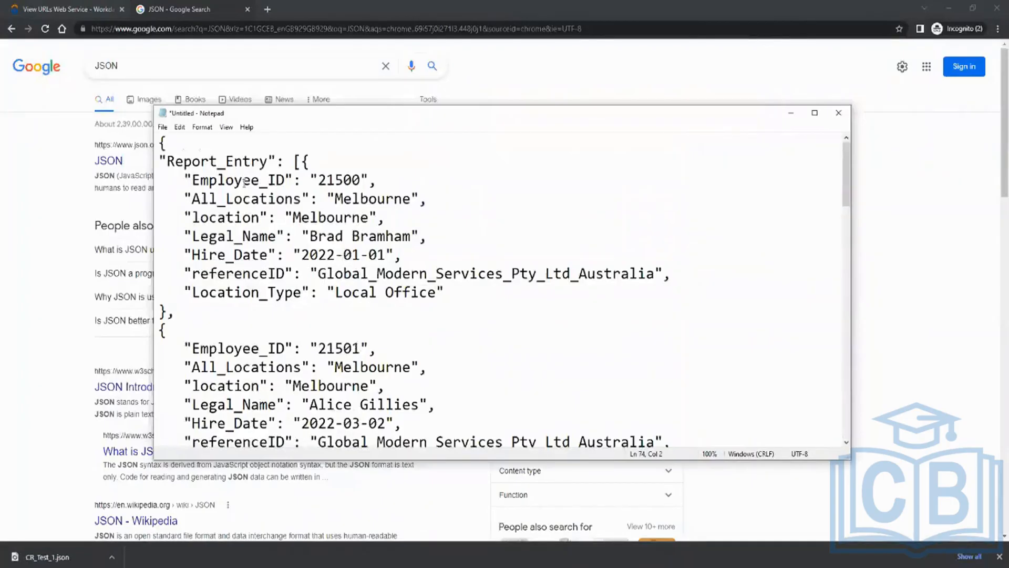
pyautogui.moveTo(245, 181); pyautogui.dragTo(345, 276)
pyautogui.scroll(-3, 399, 316)
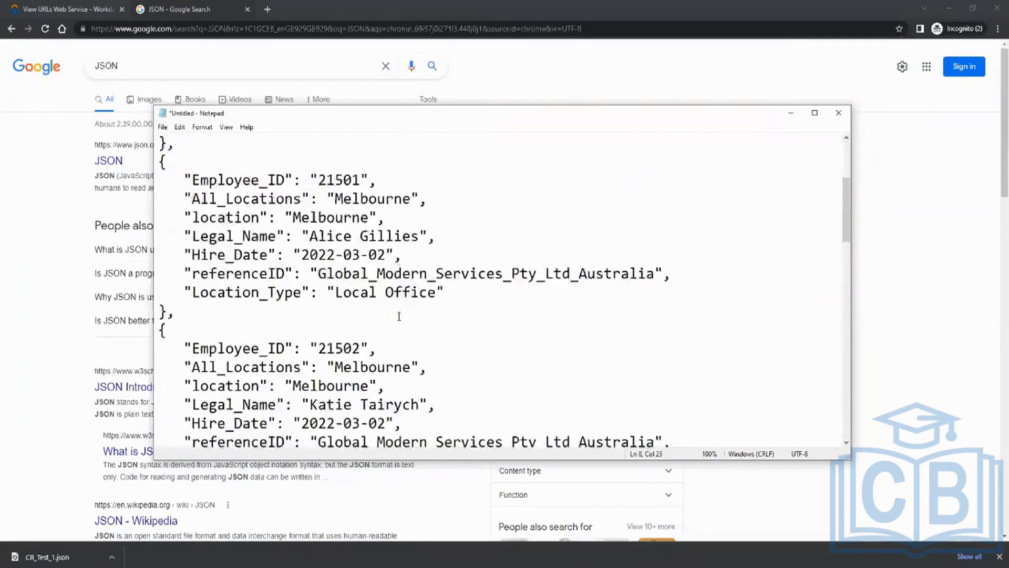
pyautogui.scroll(-1, 399, 316)
pyautogui.moveTo(234, 294); pyautogui.dragTo(398, 403)
pyautogui.scroll(-7, 442, 296)
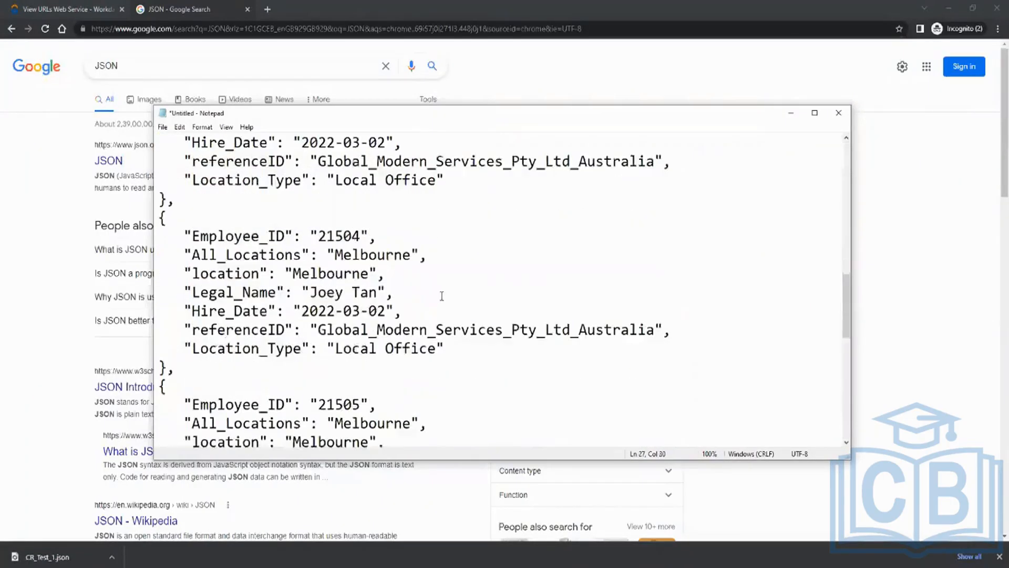
pyautogui.scroll(-9, 441, 296)
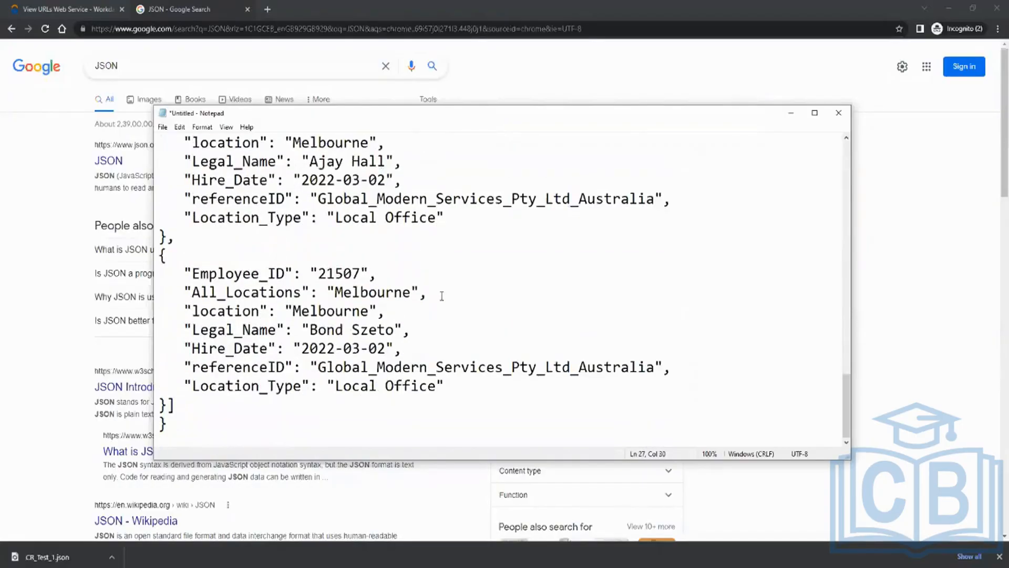
pyautogui.scroll(17, 440, 295)
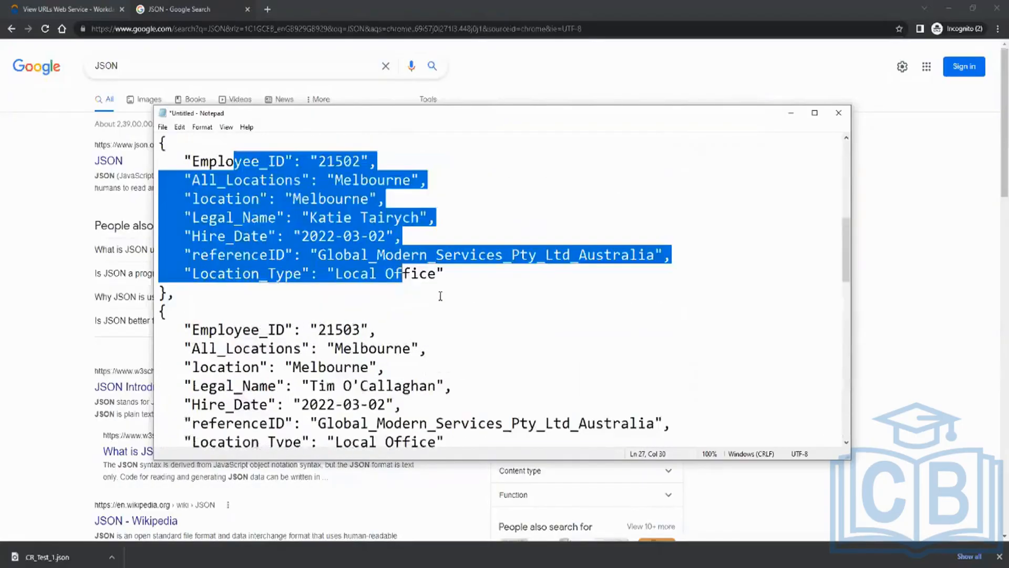
# Close Notepad with Don't Save and close the Google Search tab.
pyautogui.click(838, 112)
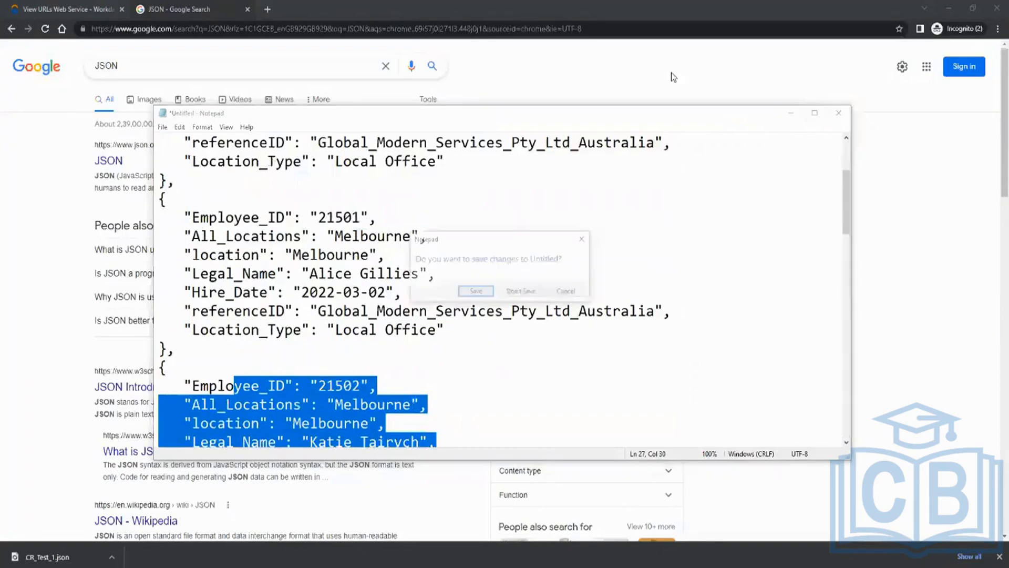
pyautogui.click(521, 292)
pyautogui.click(247, 9)
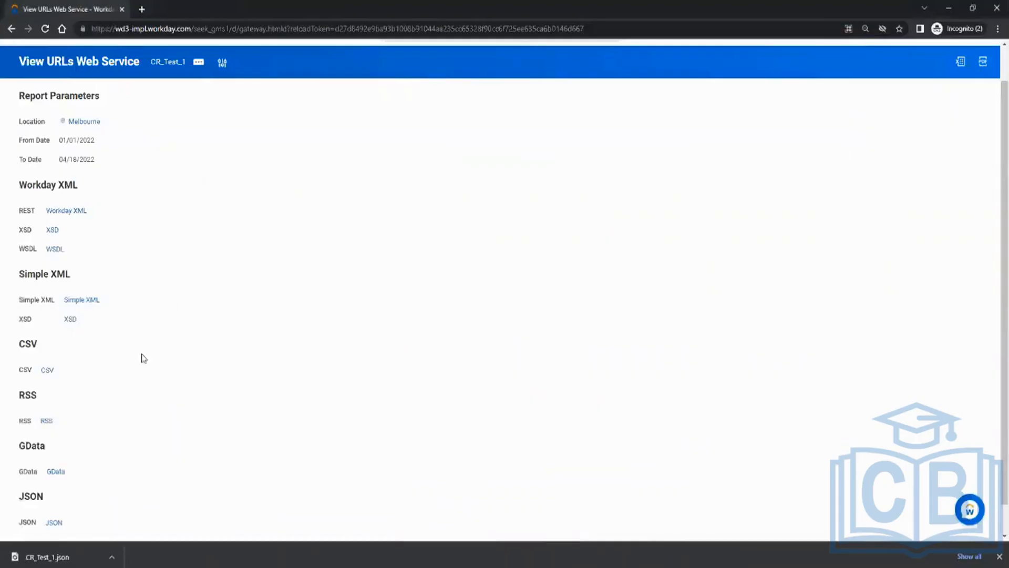
# Go back to CR_Test_1's View Custom Report page from the View URLs Web Service page.
pyautogui.click(165, 64)
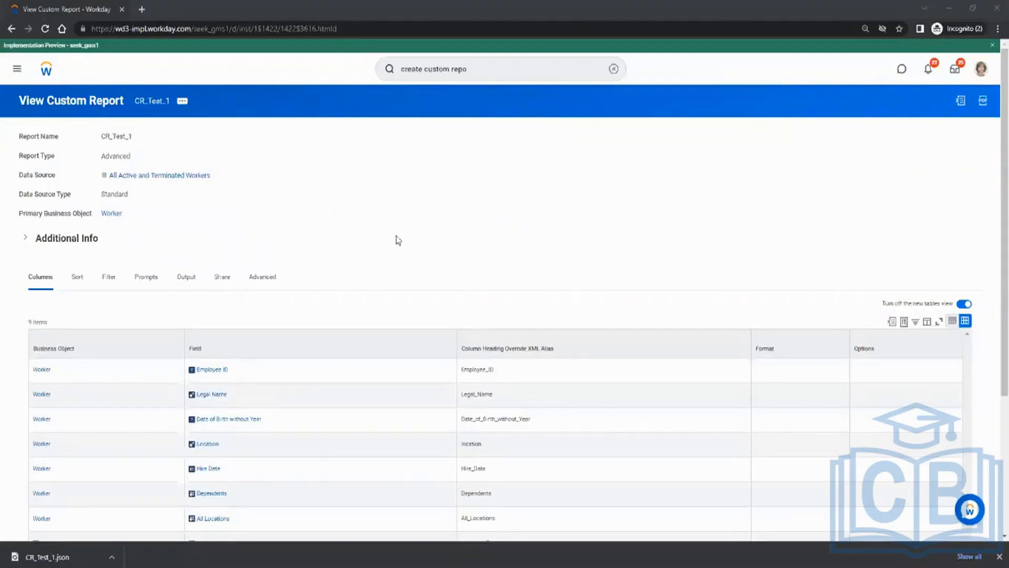
pyautogui.click(215, 203)
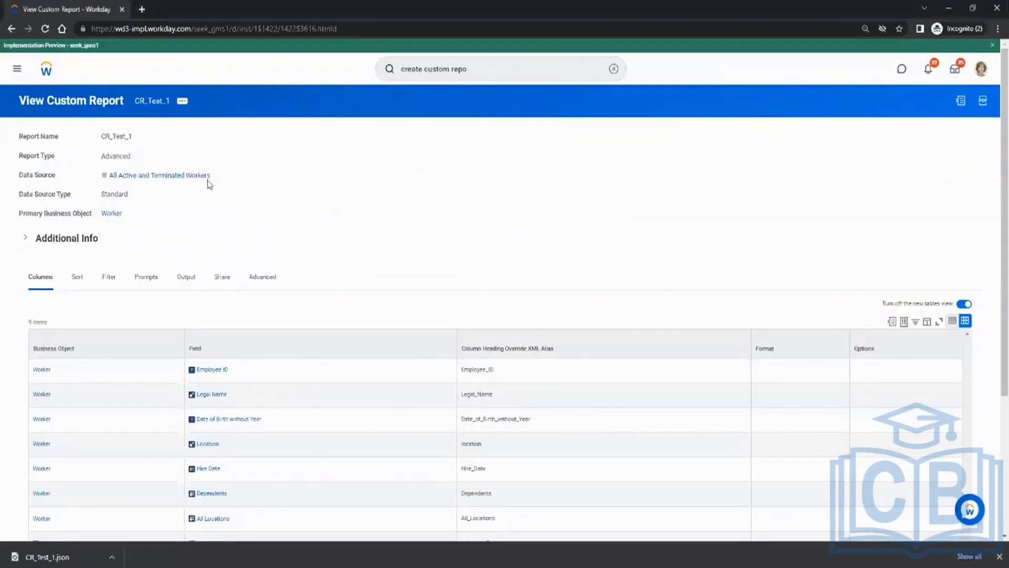
pyautogui.click(183, 105)
pyautogui.moveTo(221, 321)
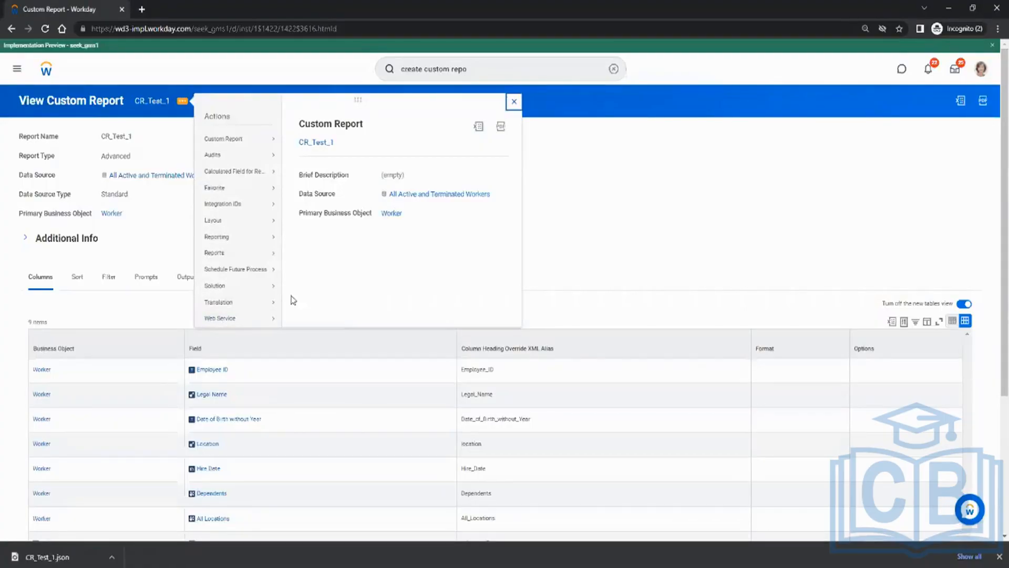
pyautogui.moveTo(275, 141)
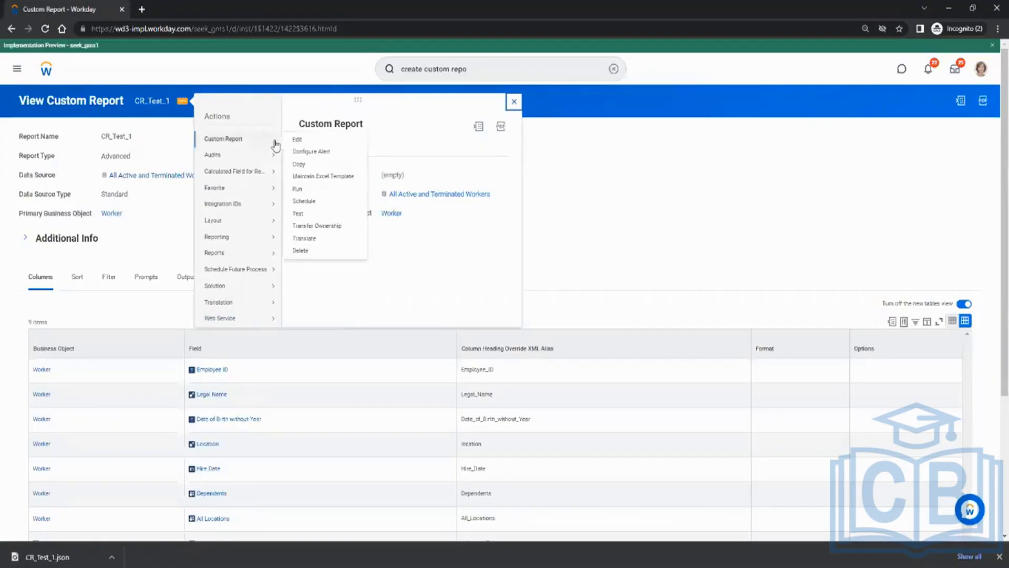
pyautogui.click(314, 153)
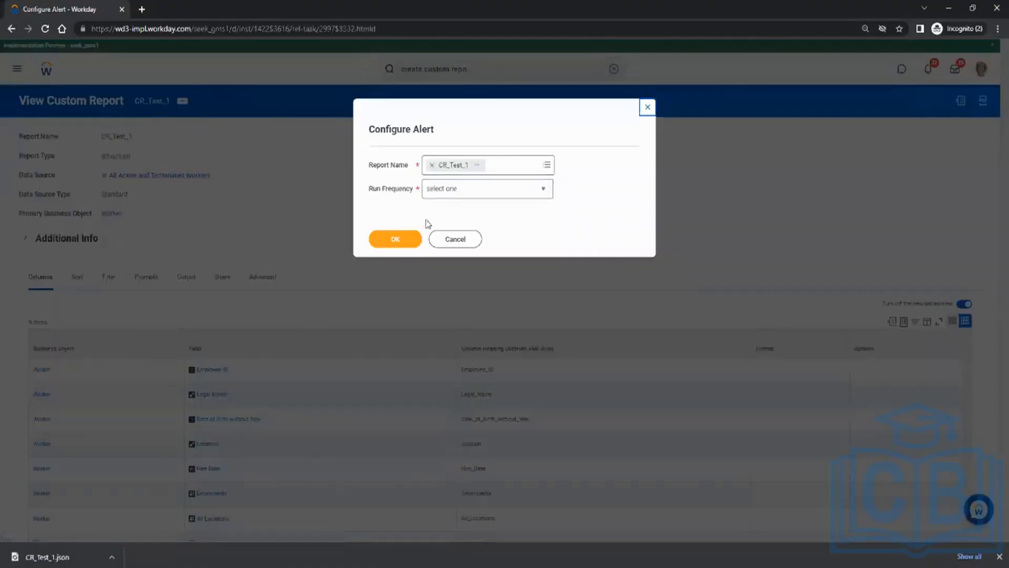
pyautogui.click(464, 189)
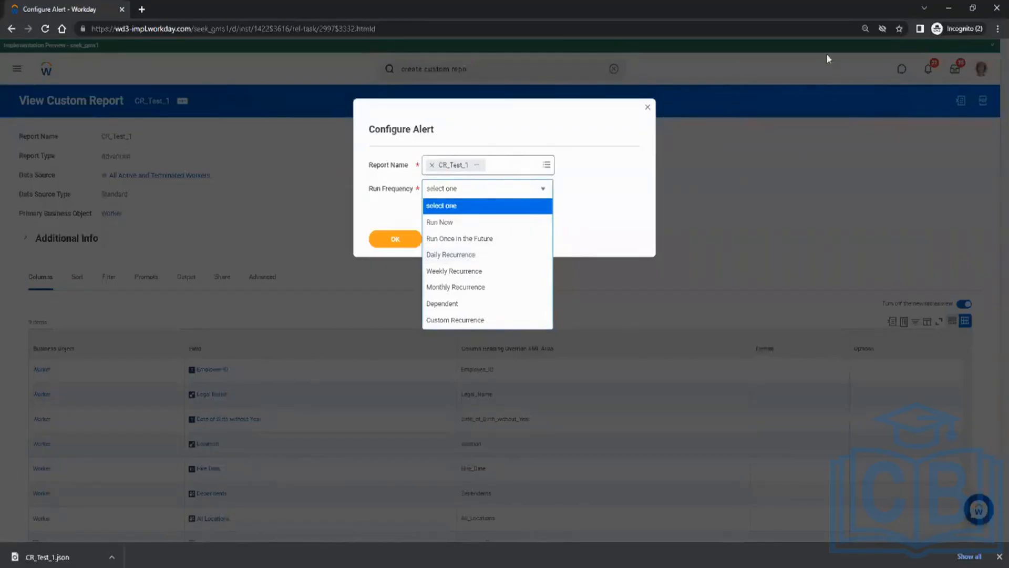
pyautogui.click(590, 230)
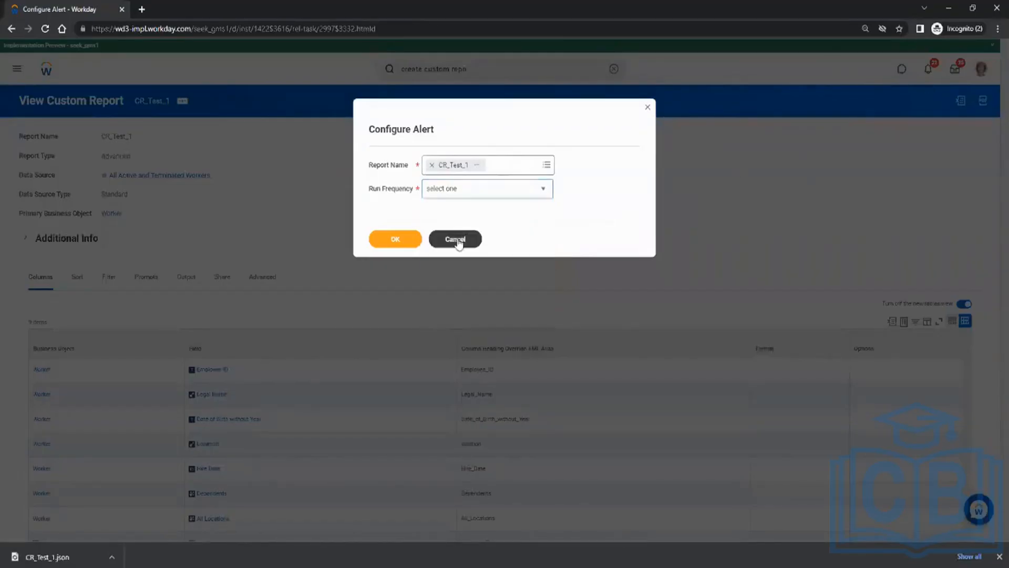
pyautogui.click(455, 239)
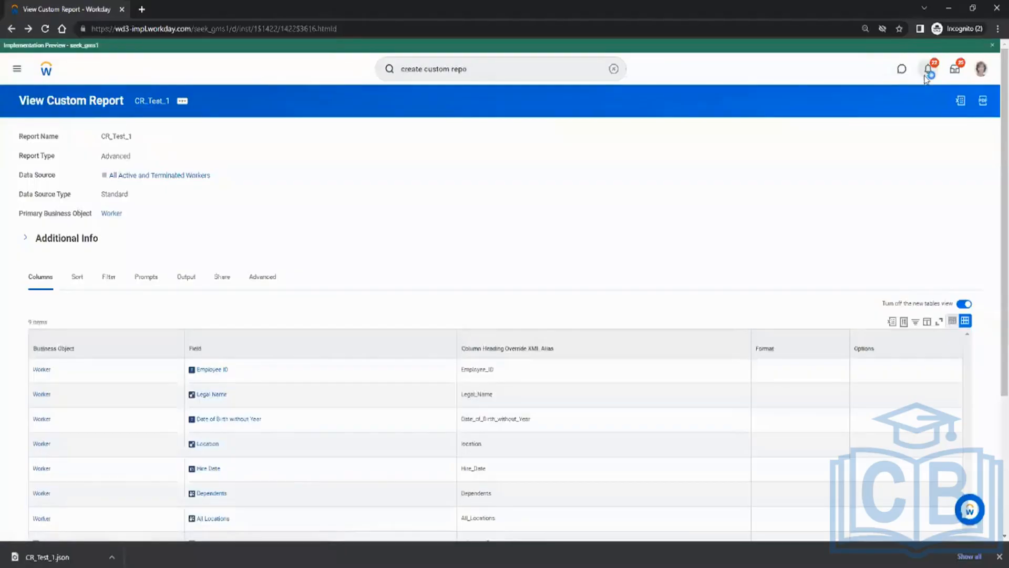
# Open Notifications and view the second and third Document Available notices, including the Ad_Hoc_Payment PDF.
pyautogui.click(927, 71)
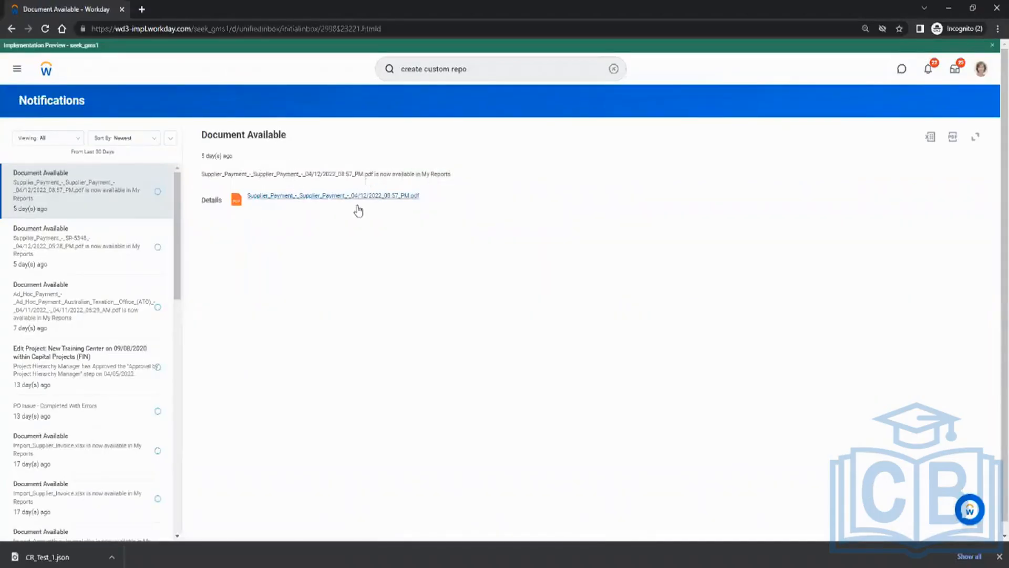
pyautogui.click(74, 253)
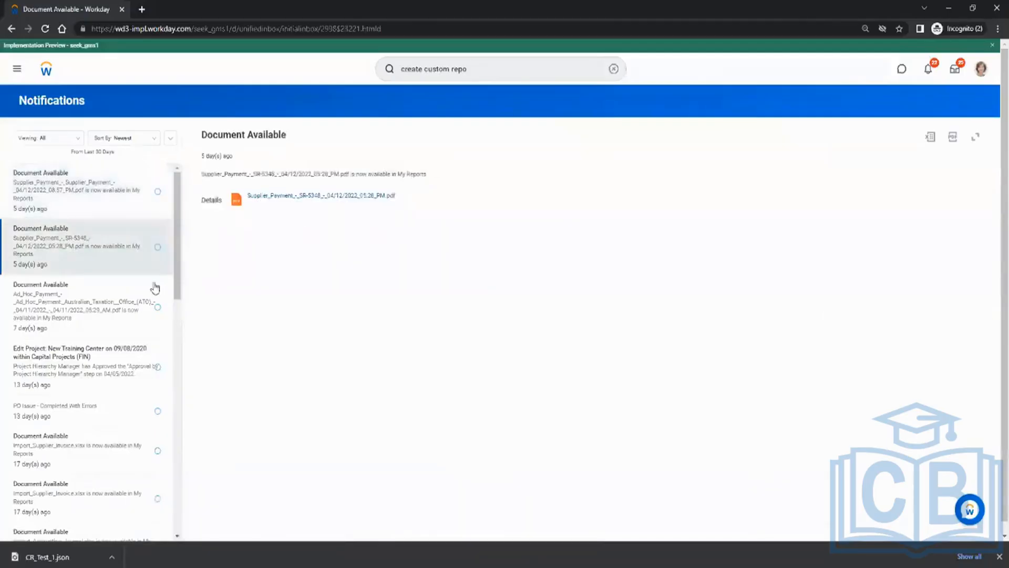
pyautogui.click(76, 305)
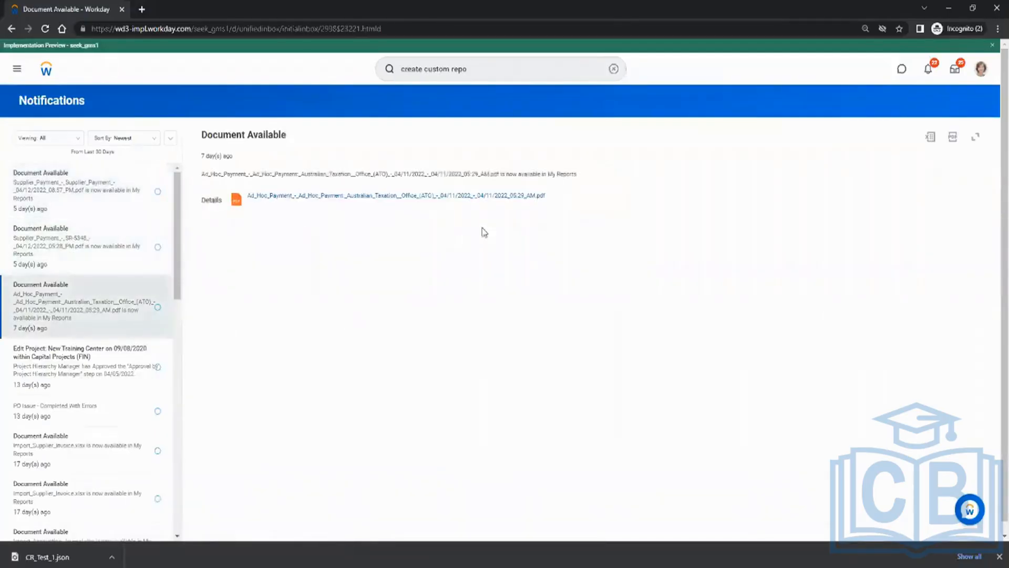
pyautogui.click(489, 70)
# Search rd:cr_Test, check the CR_Test1 report output, then open the CR_Test_1 report definition.
pyautogui.hotkey('ctrl', 'a')
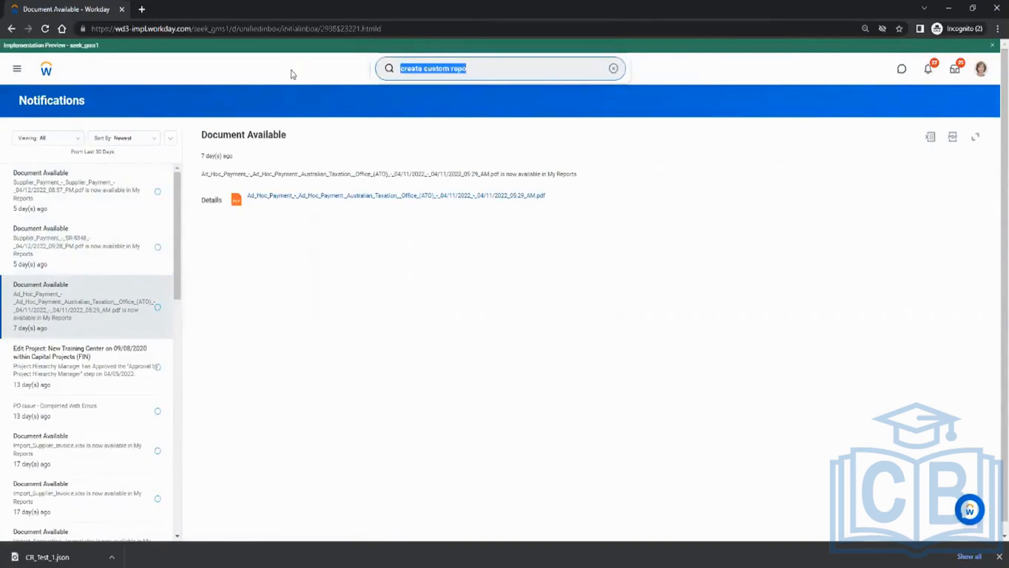
pyautogui.write('rd')
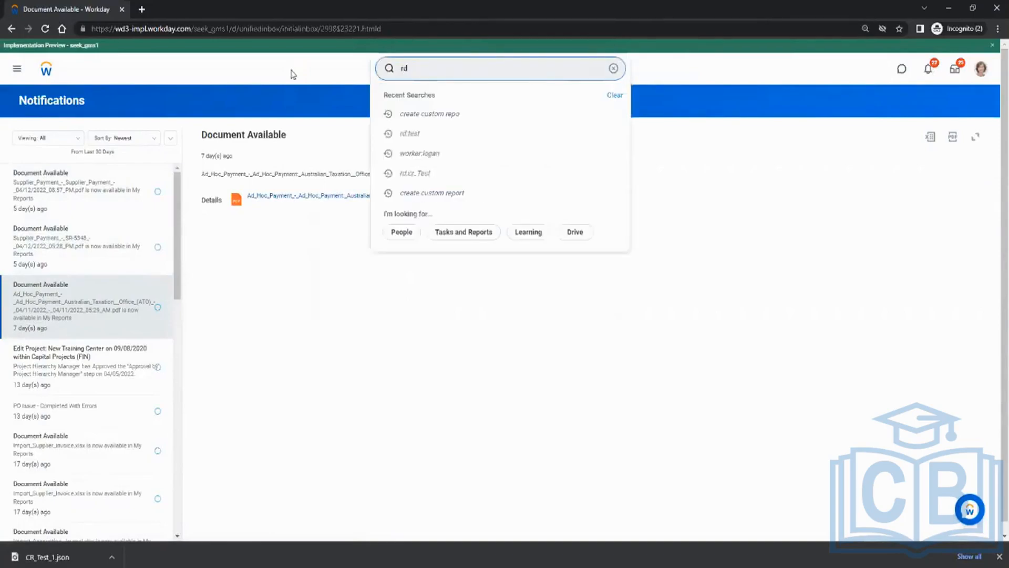
pyautogui.write(':cr_Test')
pyautogui.press('Return')
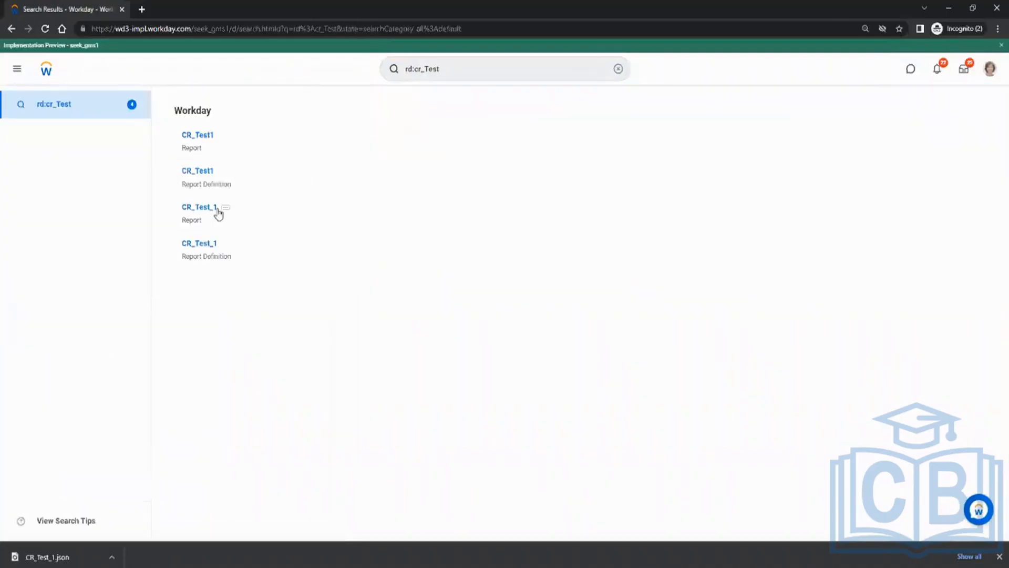
pyautogui.click(204, 137)
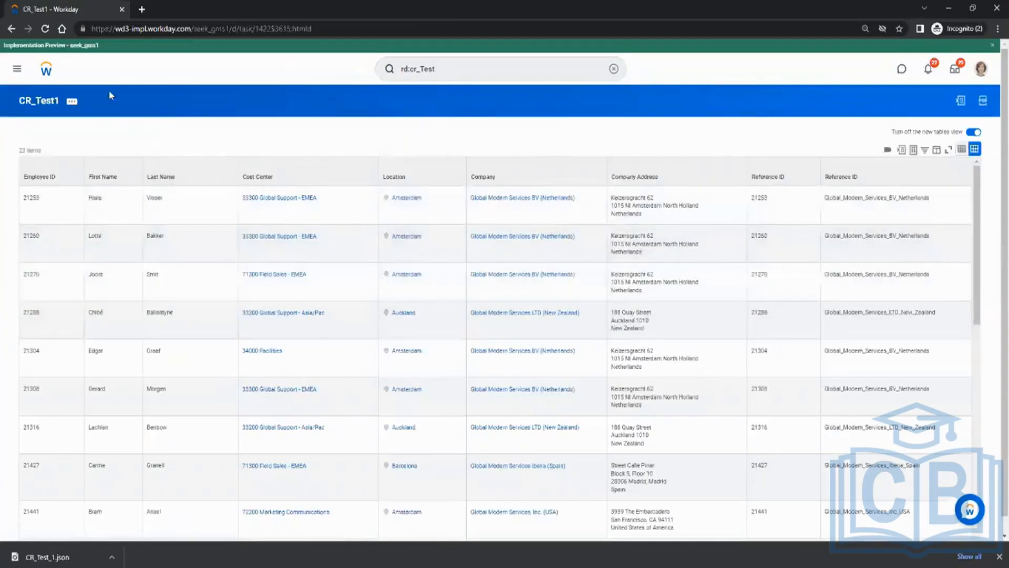
pyautogui.click(11, 28)
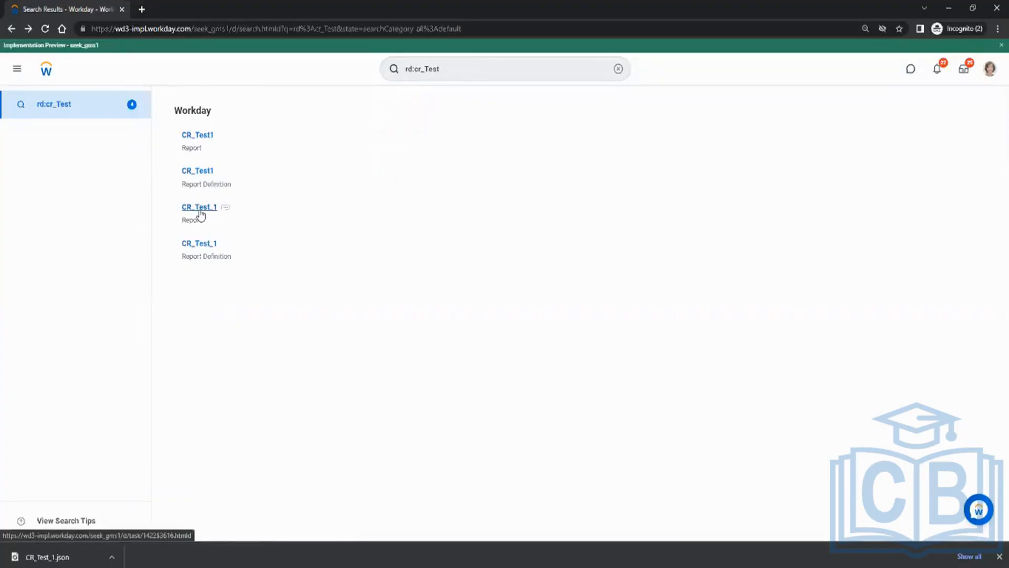
pyautogui.click(210, 245)
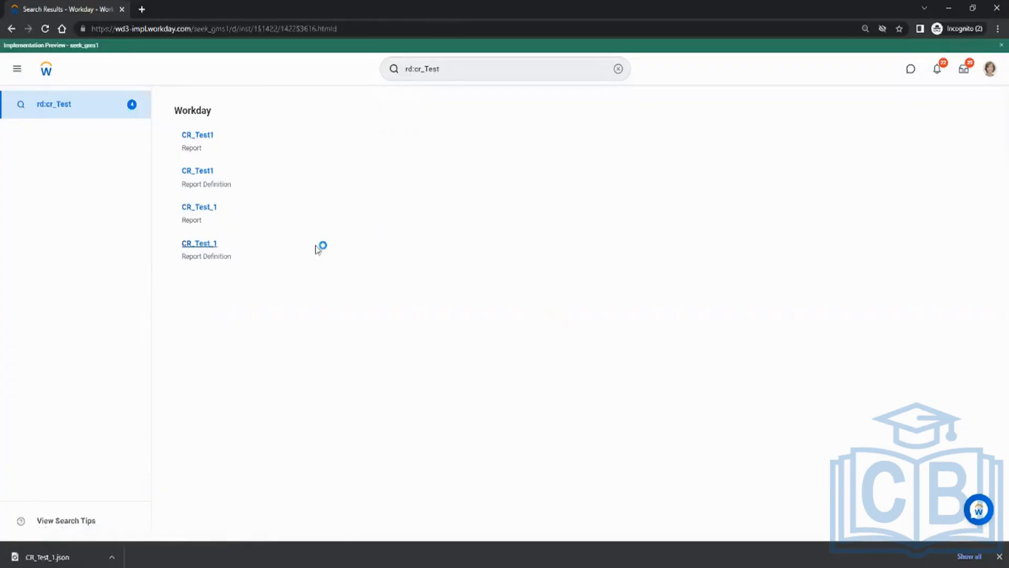
pyautogui.scroll(-3, 371, 248)
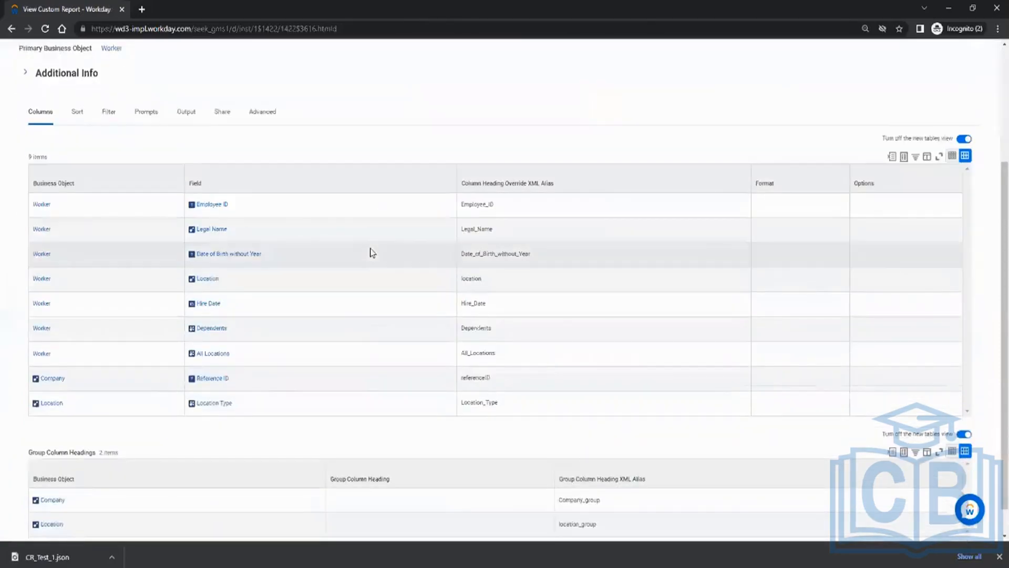
pyautogui.scroll(3, 370, 248)
pyautogui.click(183, 100)
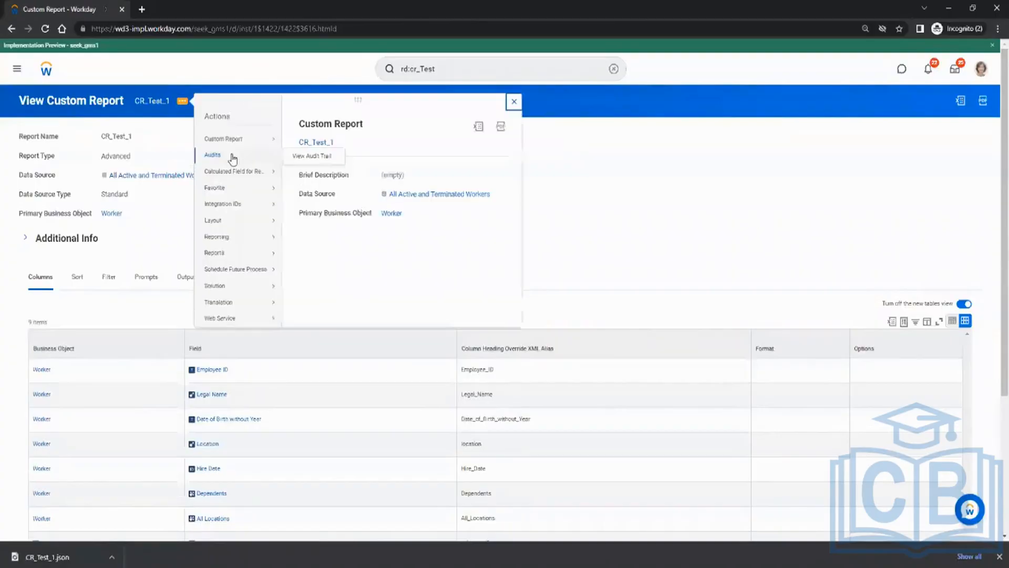
pyautogui.moveTo(240, 141)
pyautogui.click(308, 152)
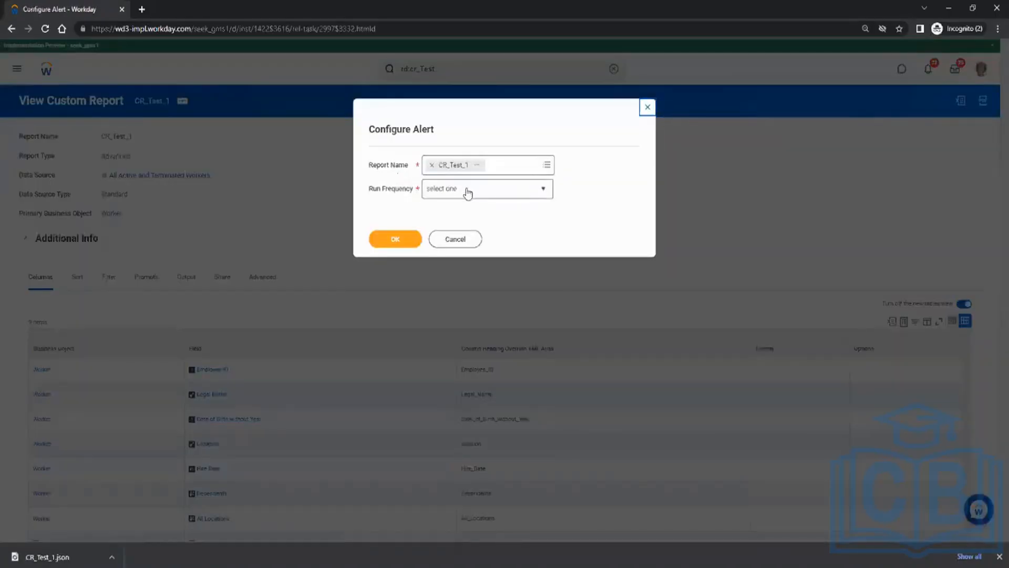
pyautogui.click(466, 190)
pyautogui.click(467, 223)
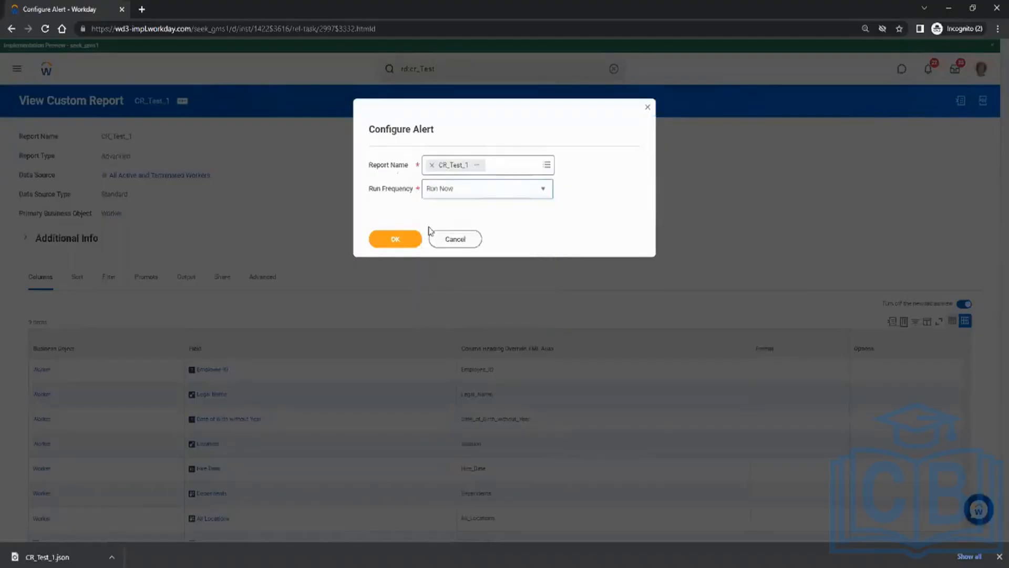
pyautogui.click(407, 237)
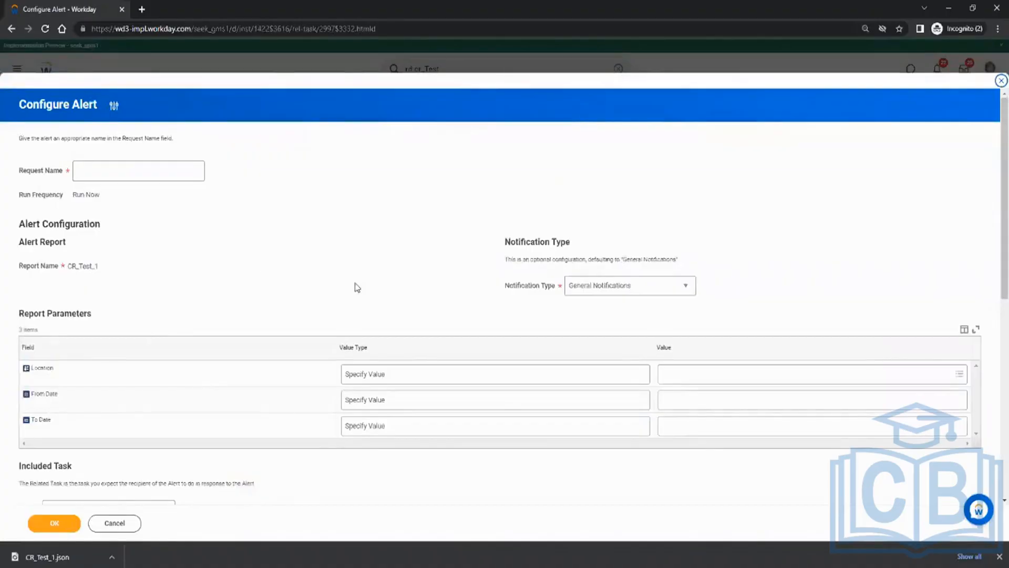
pyautogui.scroll(-3, 354, 284)
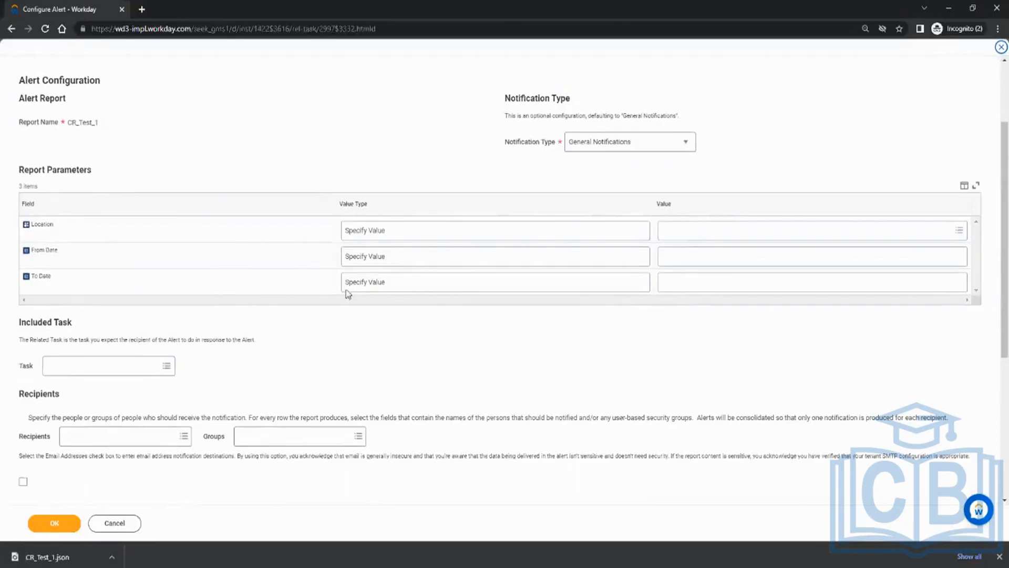
pyautogui.scroll(-2, 195, 341)
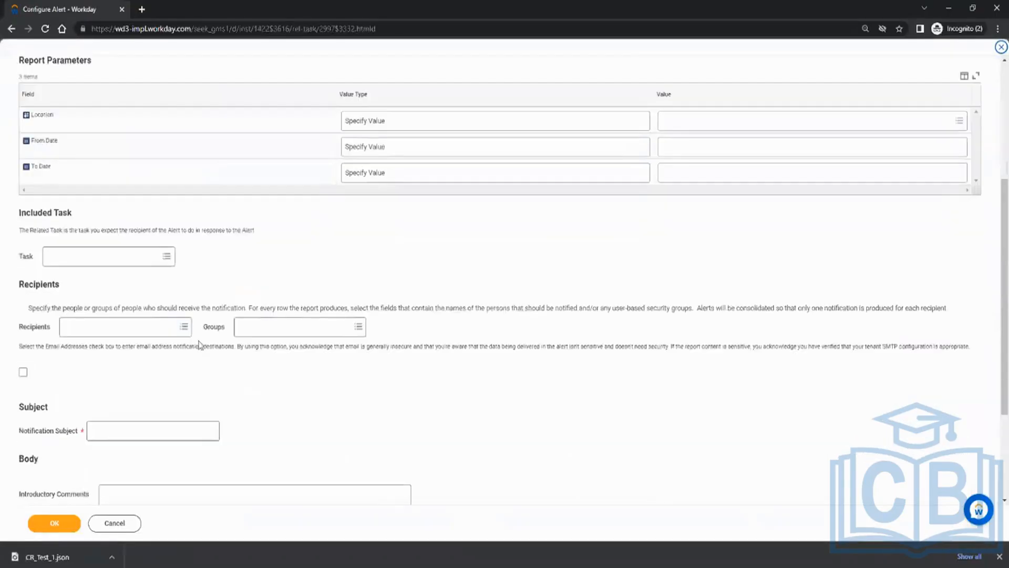
pyautogui.click(142, 332)
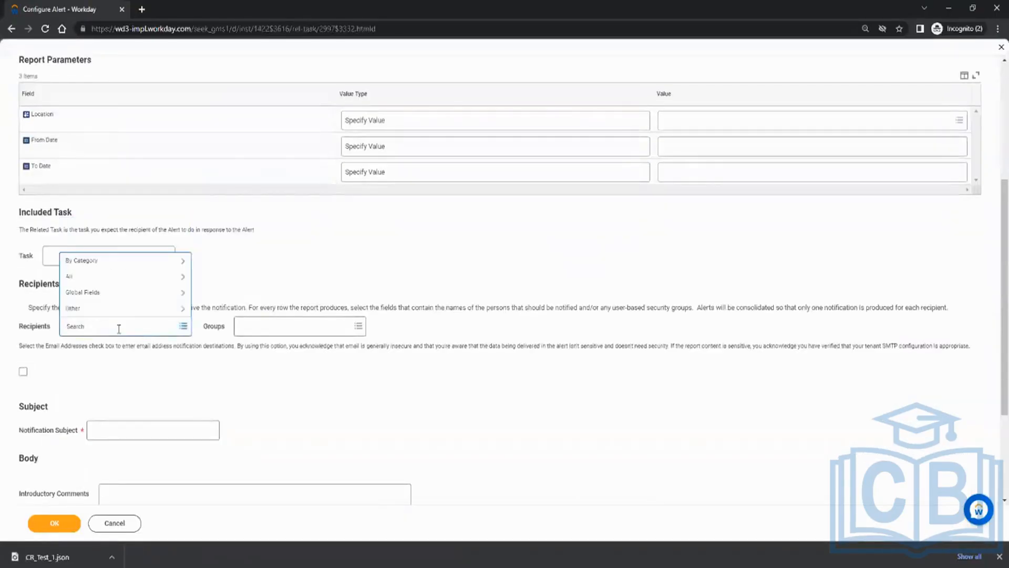
pyautogui.click(292, 384)
pyautogui.scroll(-3, 294, 383)
pyautogui.click(101, 279)
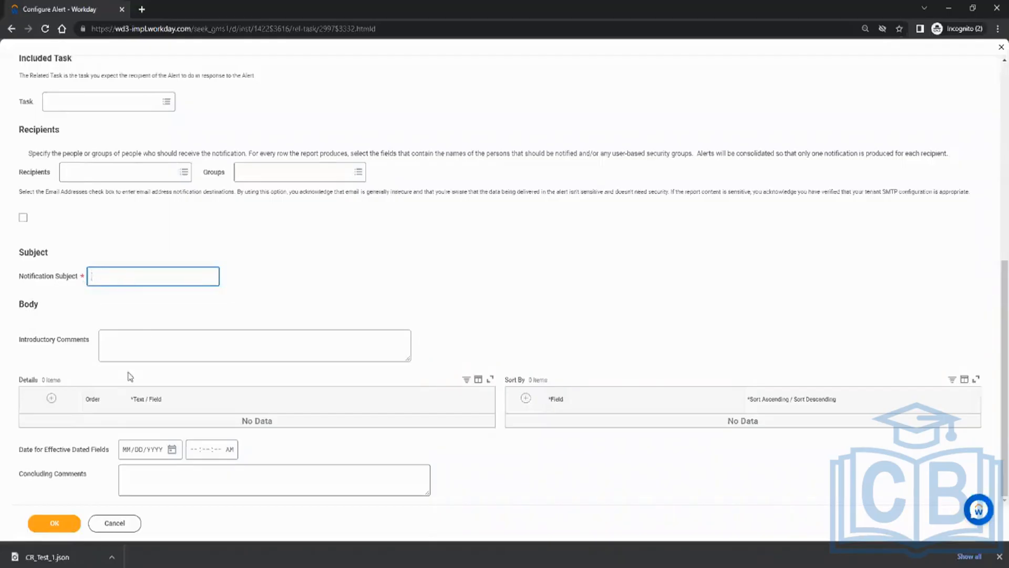
pyautogui.scroll(2, 484, 289)
pyautogui.scroll(-2, 485, 286)
pyautogui.scroll(7, 345, 286)
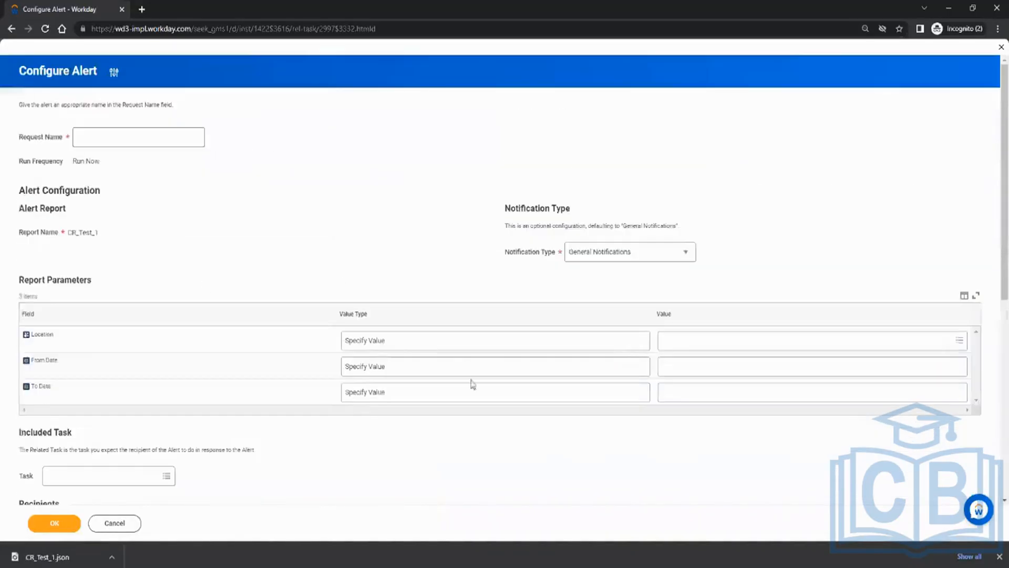
pyautogui.scroll(-3, 477, 249)
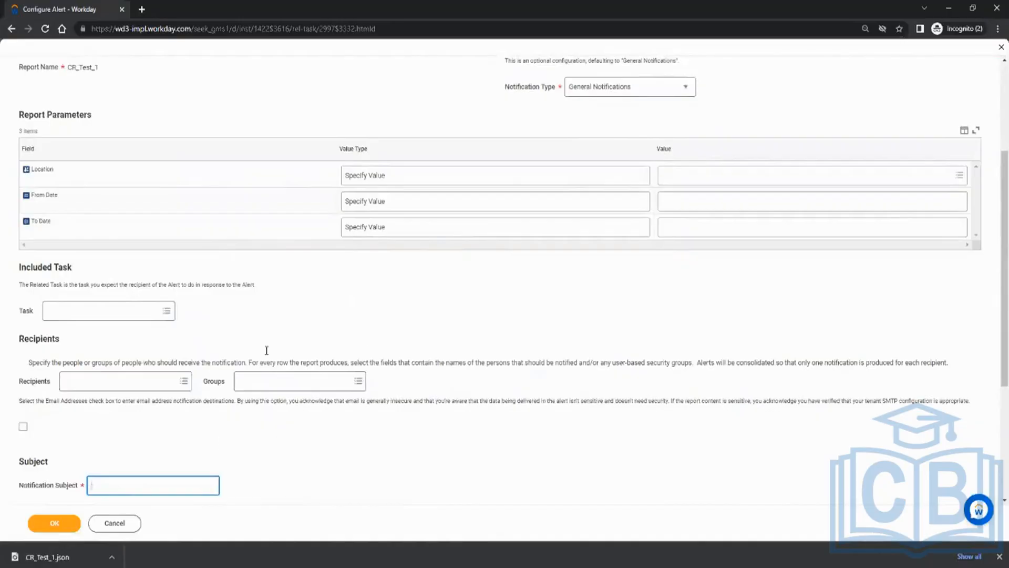
pyautogui.scroll(3, 277, 336)
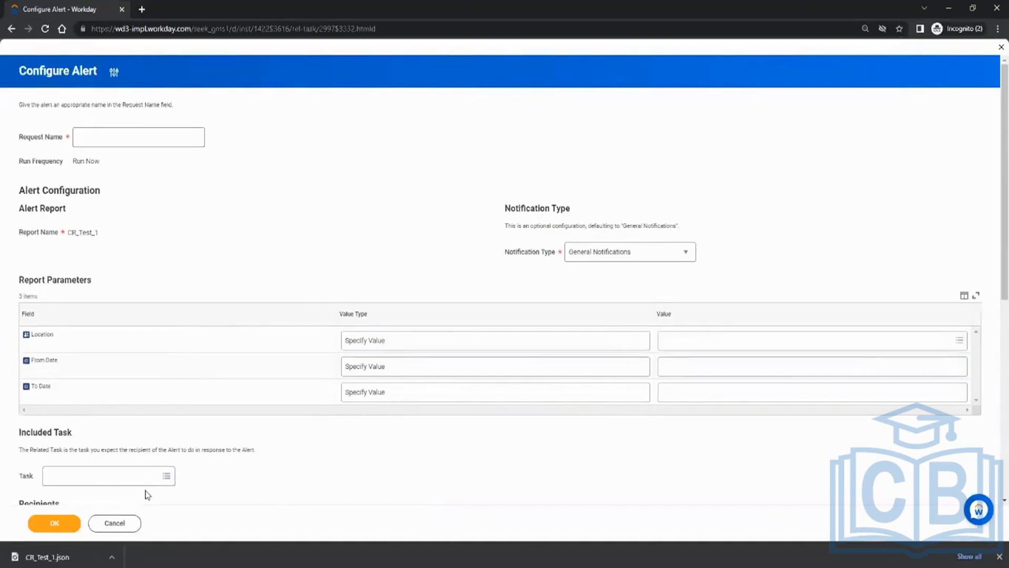
pyautogui.click(129, 525)
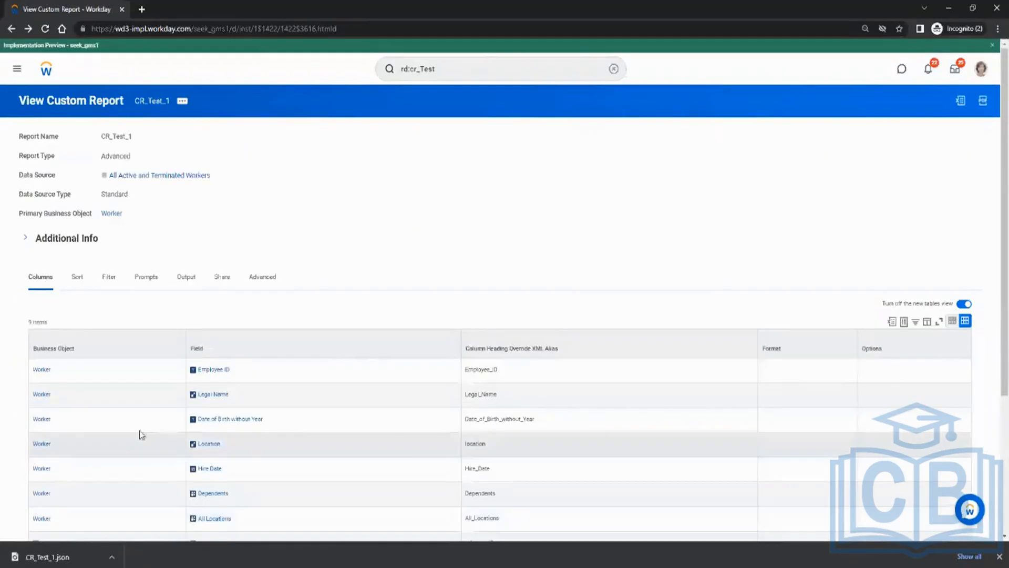
# Open Maintain Excel Template for CR_Test_1 and cancel it without attaching a template.
pyautogui.click(182, 103)
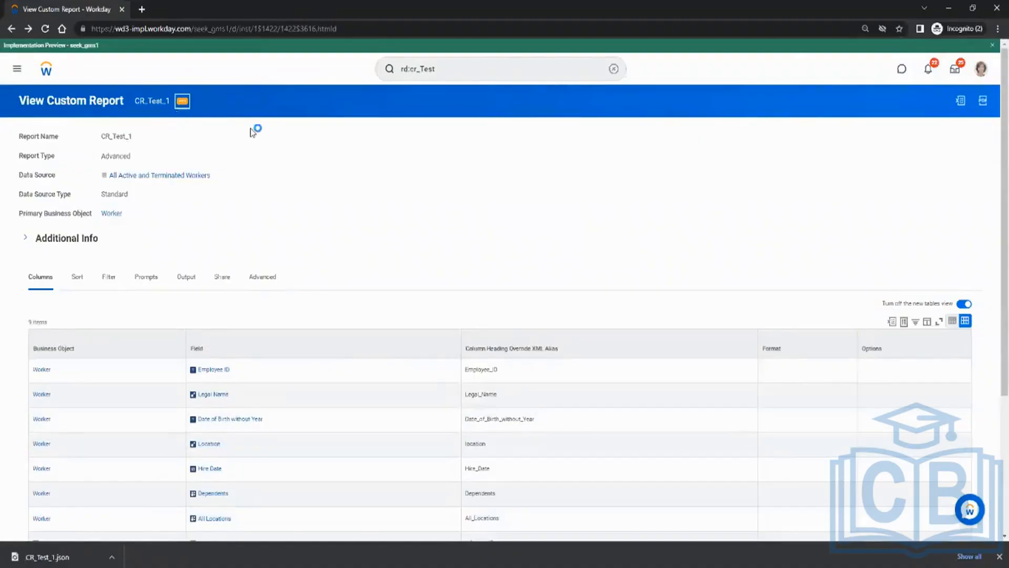
pyautogui.moveTo(238, 155)
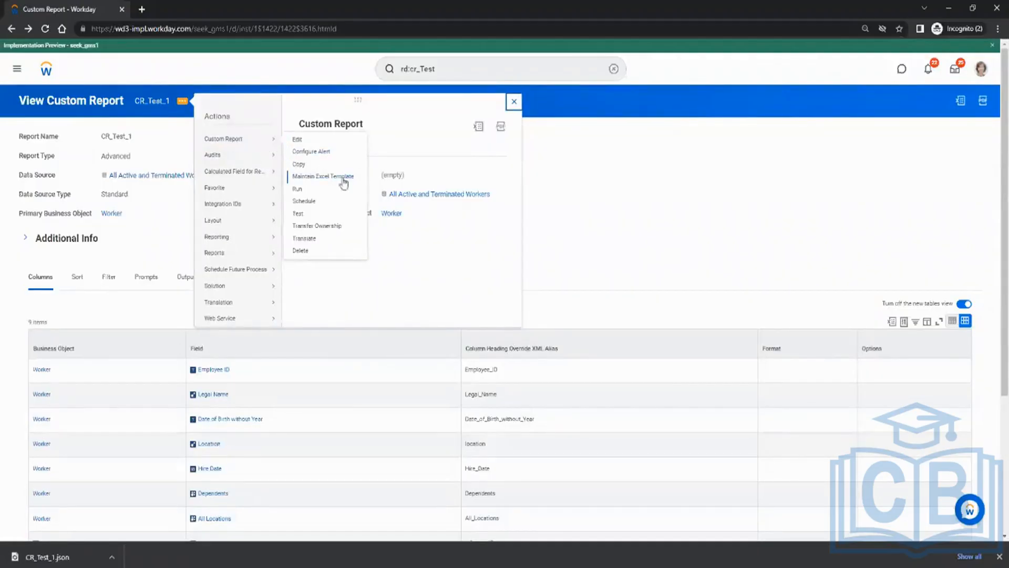
pyautogui.click(344, 182)
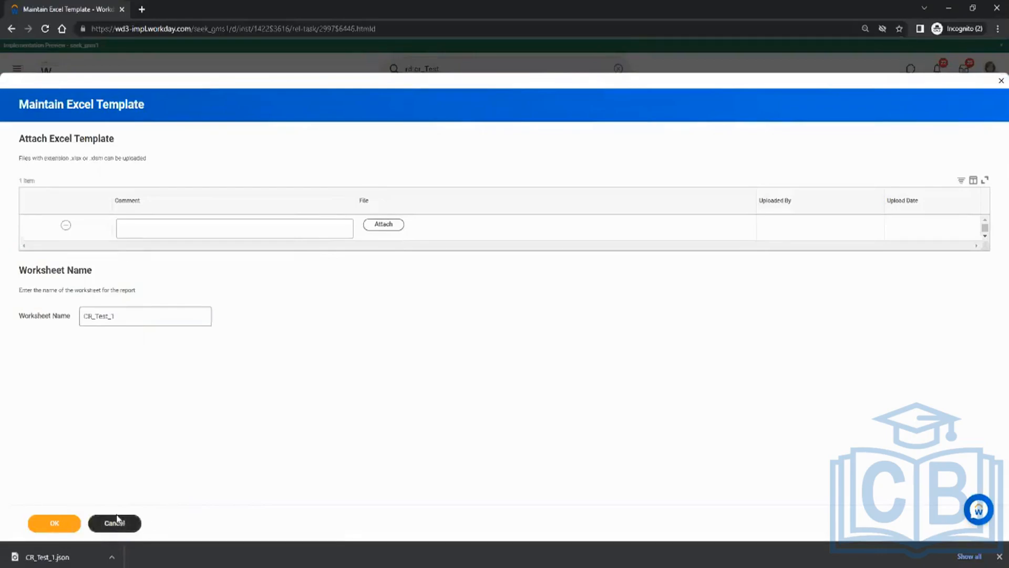
pyautogui.click(131, 523)
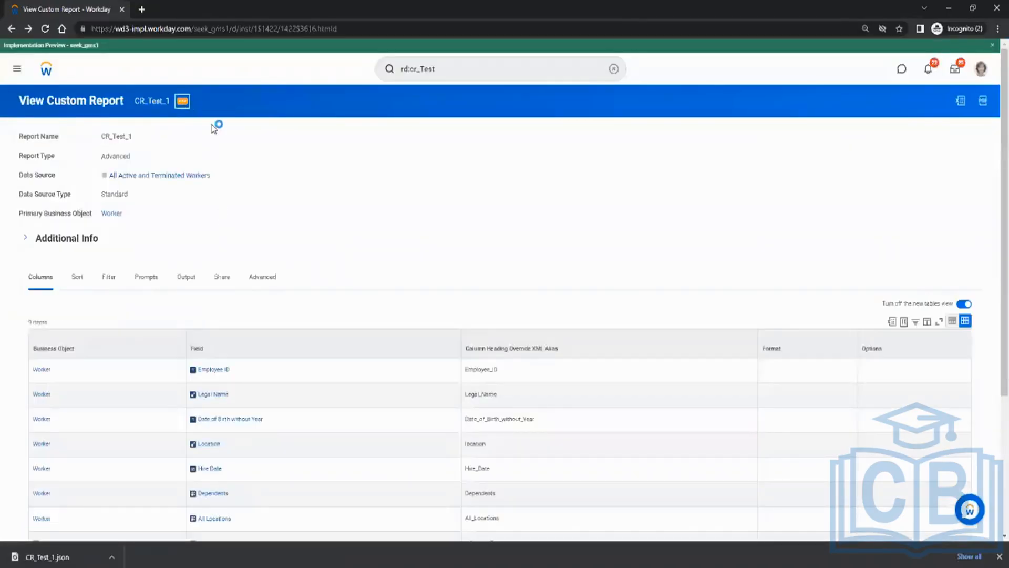
# Start a schedule for CR_Test_1 with Daily Recurrence as the run frequency.
pyautogui.moveTo(251, 142)
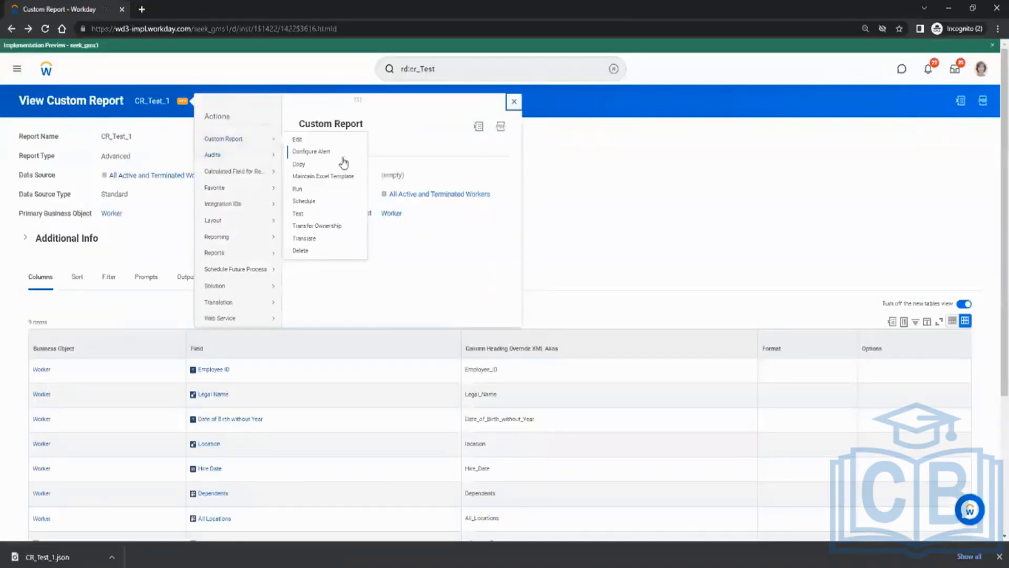
pyautogui.click(316, 203)
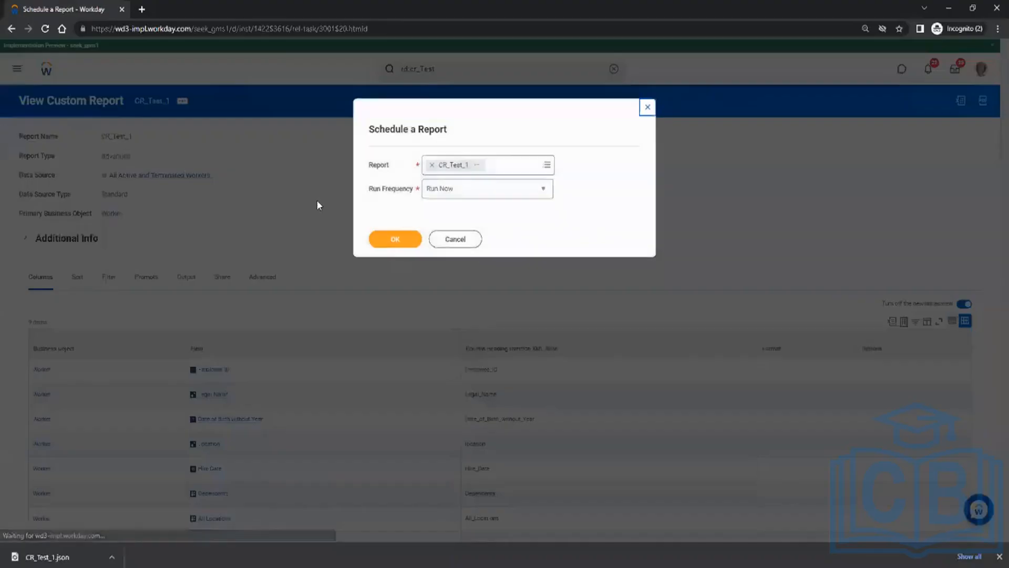
pyautogui.click(474, 190)
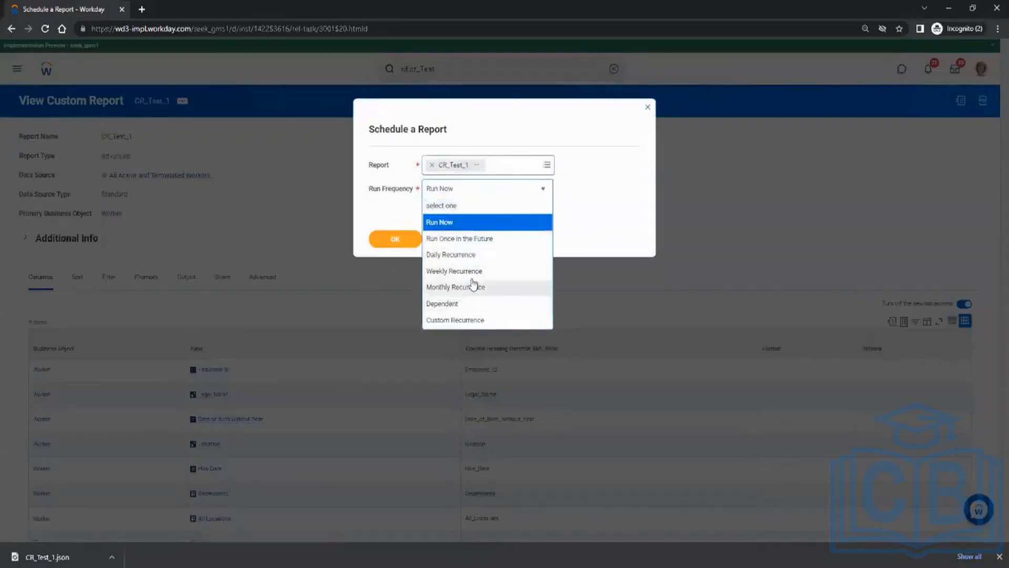
pyautogui.click(465, 256)
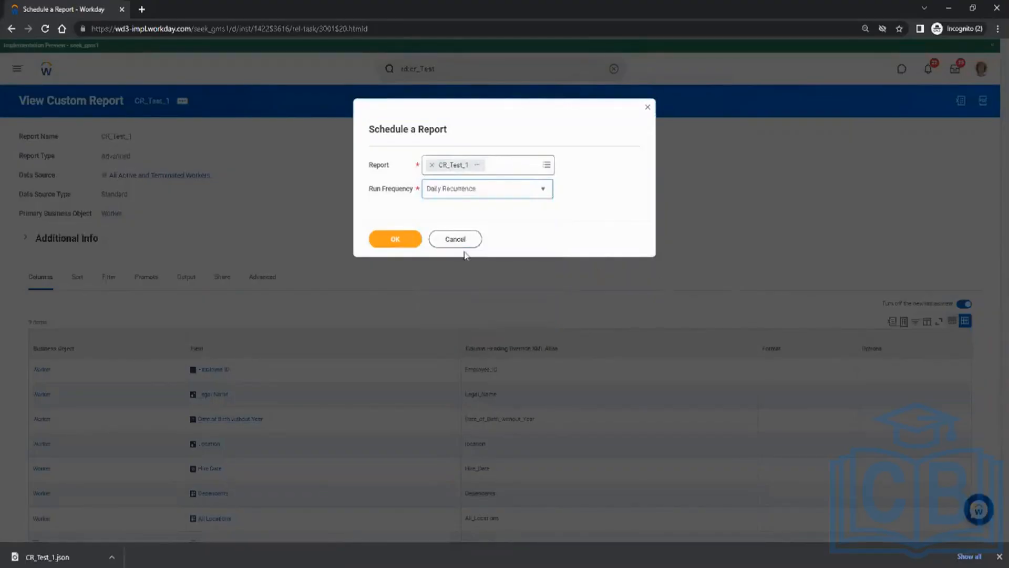
pyautogui.click(402, 238)
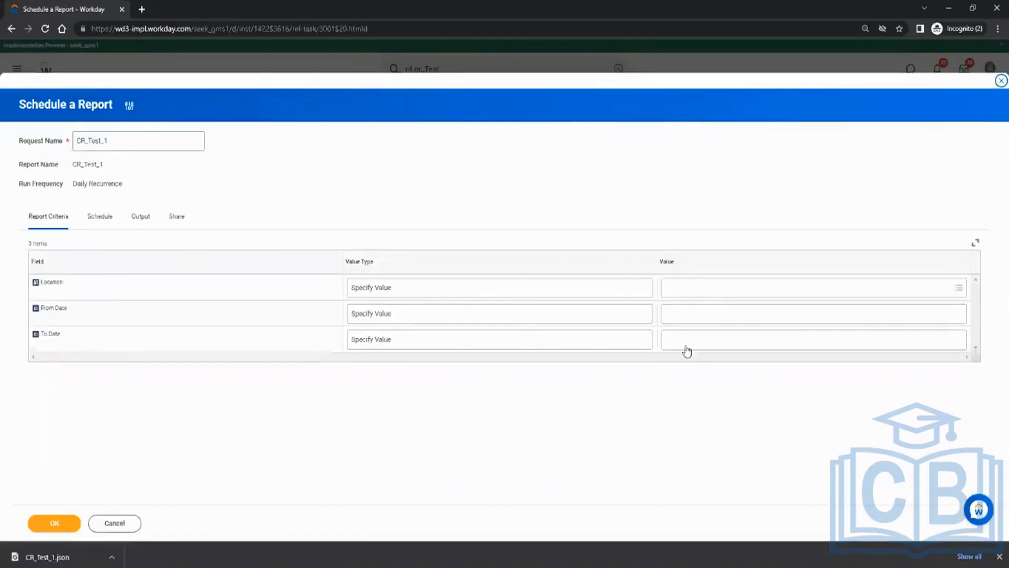
# On the Schedule tab, set it to recur every 3 days at 7:00 AM.
pyautogui.click(104, 219)
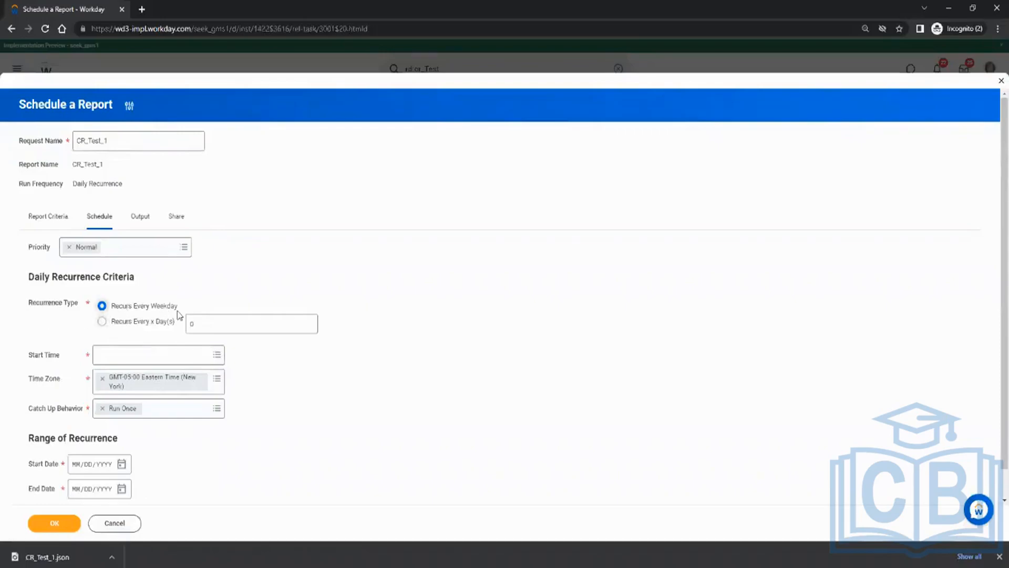
pyautogui.click(148, 329)
pyautogui.click(192, 324)
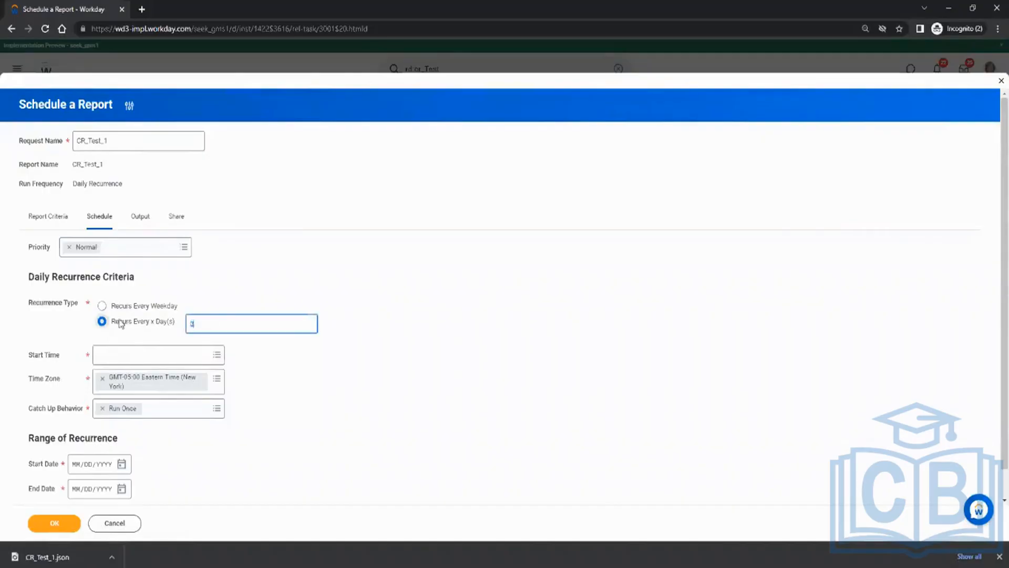
pyautogui.click(105, 354)
pyautogui.click(156, 295)
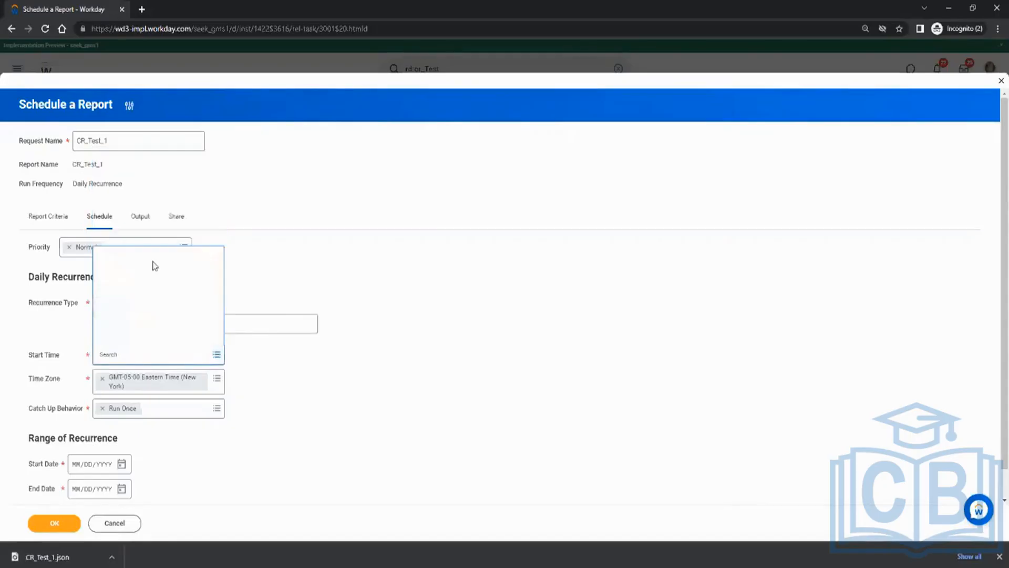
pyautogui.click(140, 156)
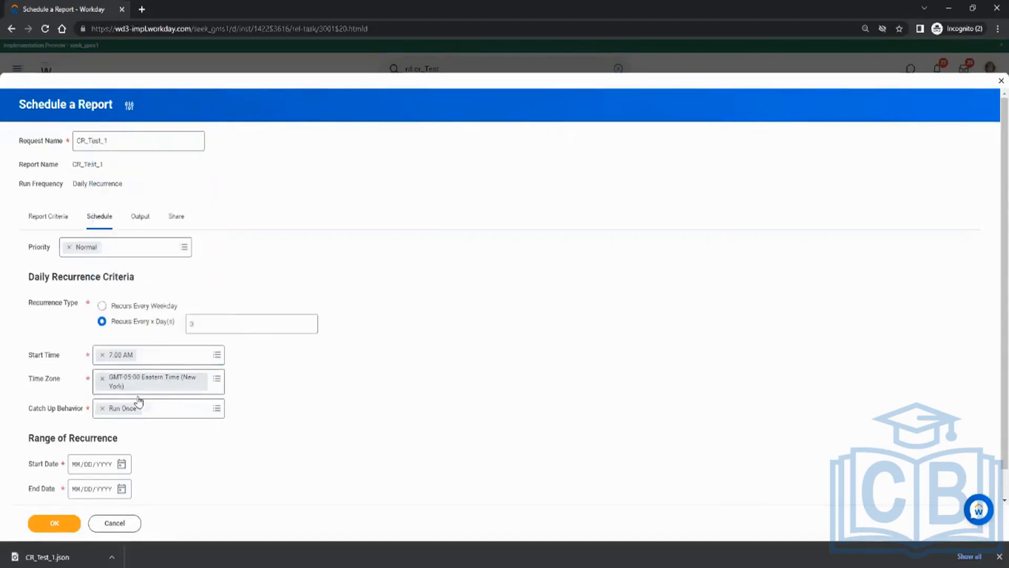
# Set the start date to 04/19/2022 and leave the end date empty.
pyautogui.click(122, 465)
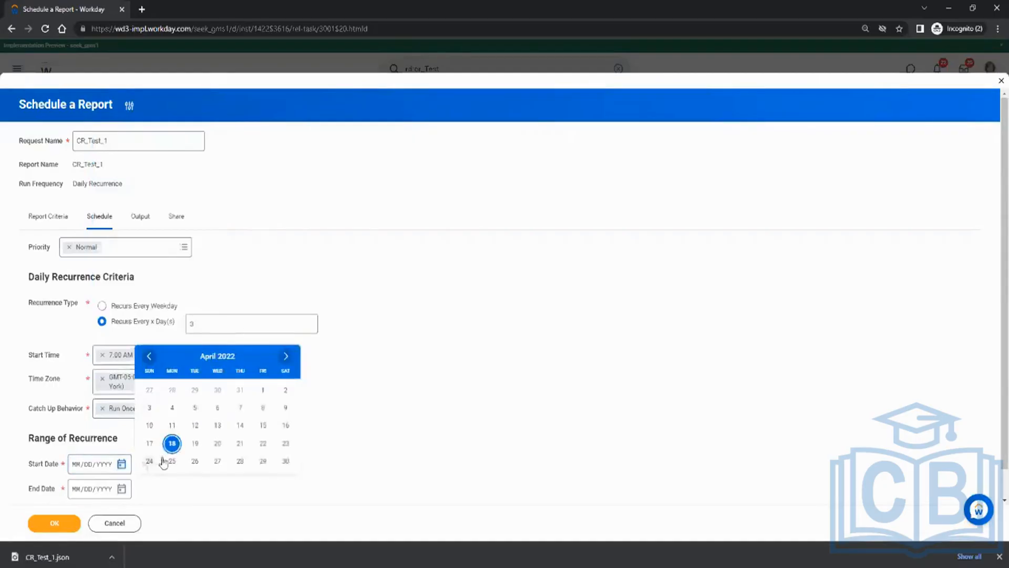
pyautogui.click(195, 443)
pyautogui.scroll(-1, 264, 365)
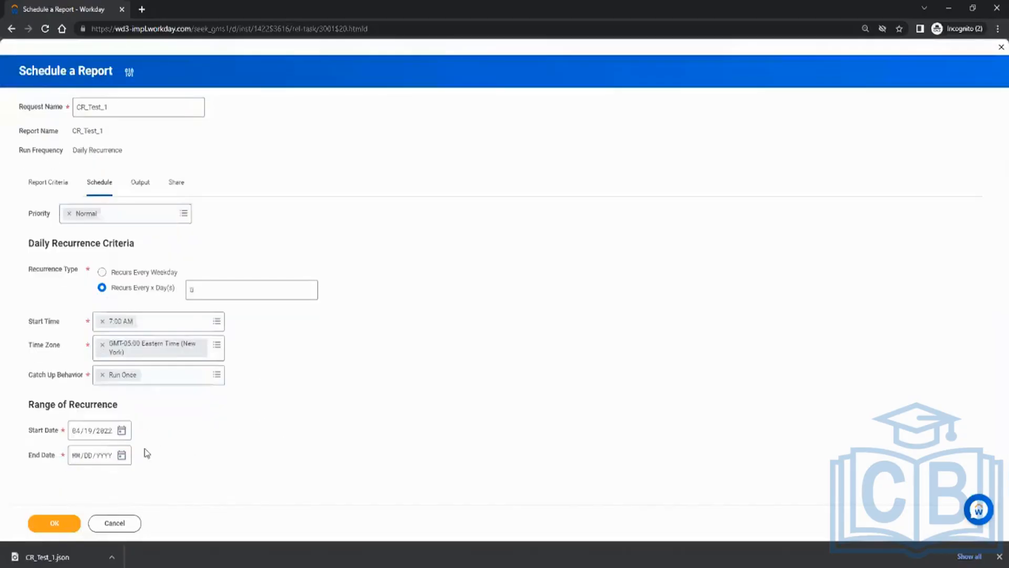
pyautogui.click(120, 457)
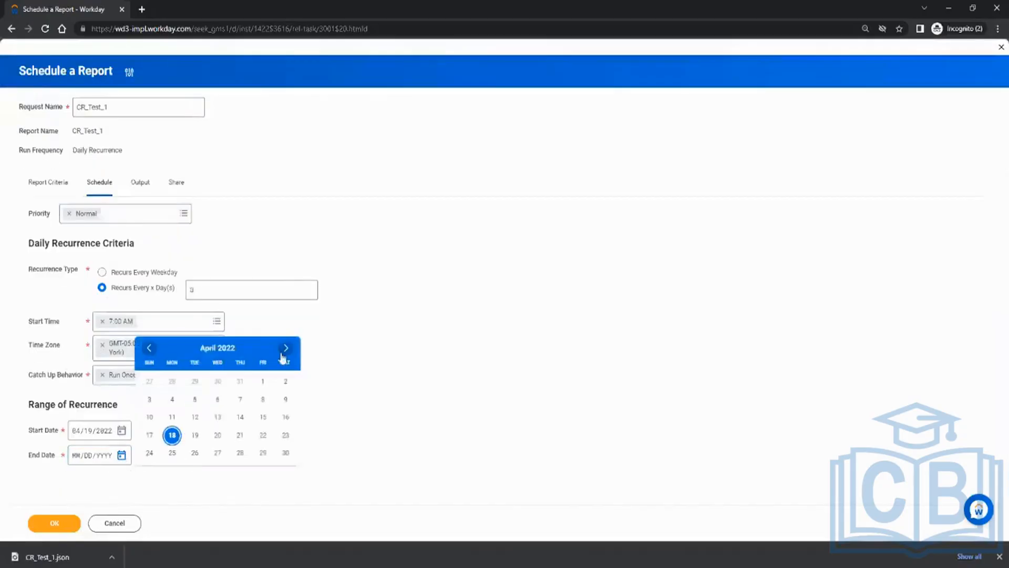
pyautogui.click(410, 344)
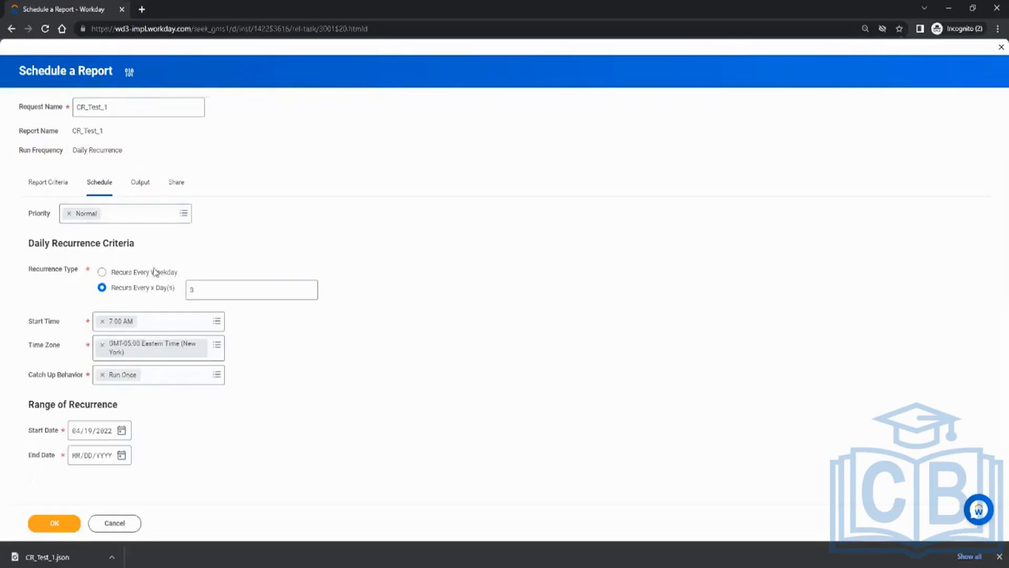
# Discard the drafted schedule and browse CR_Test_1's related actions menu.
pyautogui.click(115, 525)
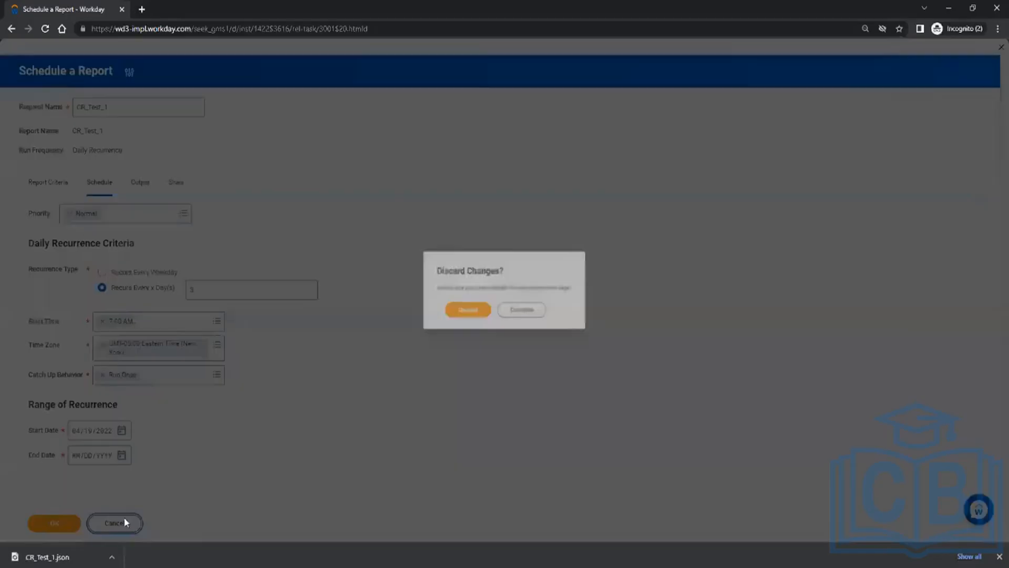
pyautogui.click(451, 315)
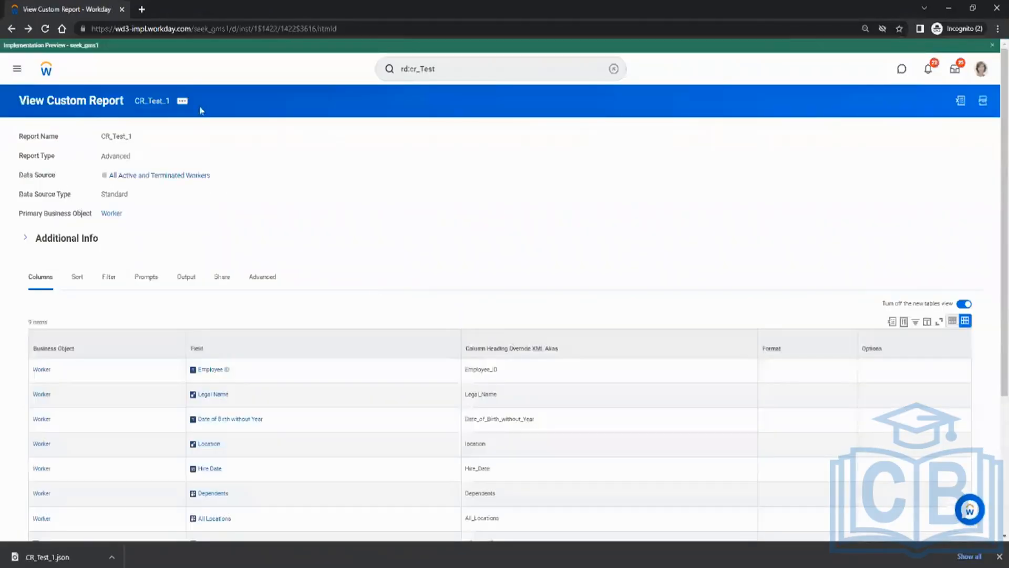
pyautogui.click(184, 103)
pyautogui.moveTo(239, 176)
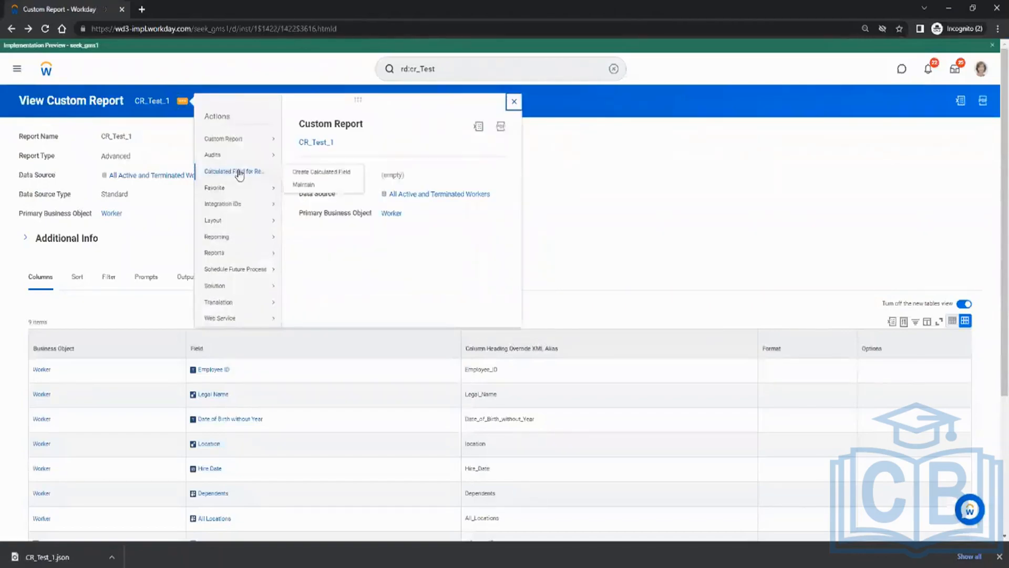
pyautogui.moveTo(264, 139)
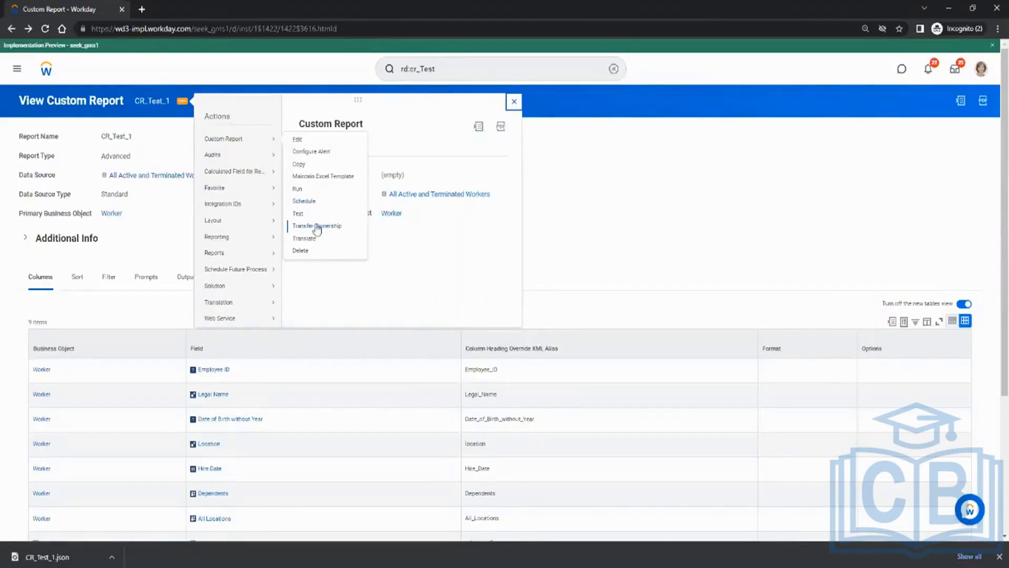
pyautogui.moveTo(269, 179)
pyautogui.click(582, 216)
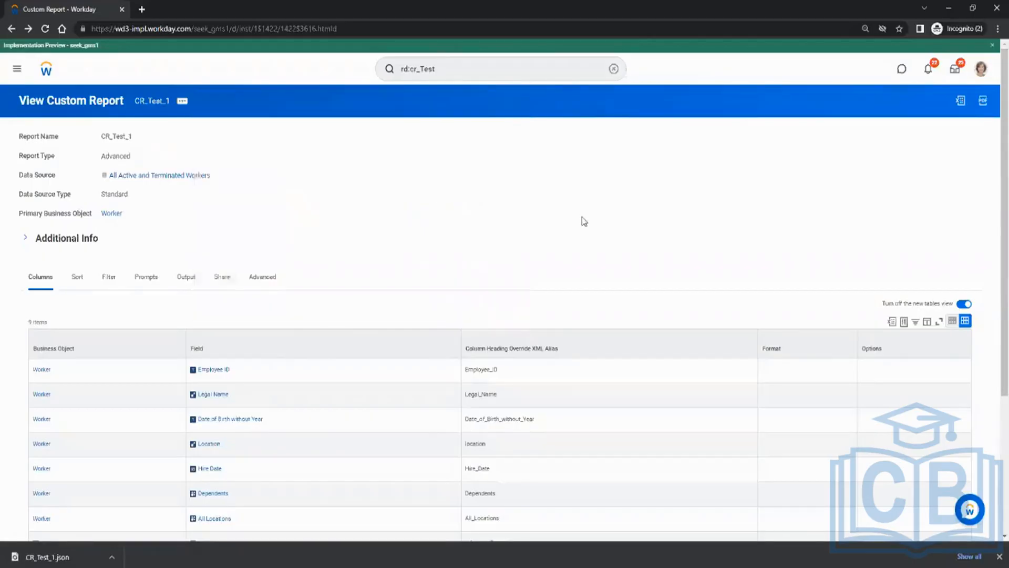
# Review the report owner on the Share tab, then begin transferring report ownership.
pyautogui.click(223, 278)
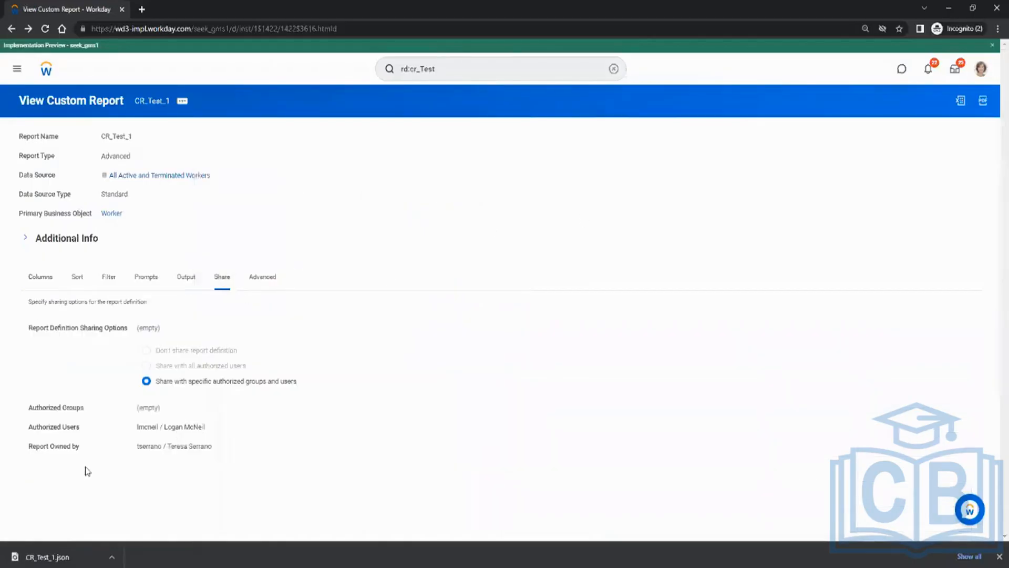
pyautogui.moveTo(30, 448); pyautogui.dragTo(251, 449)
pyautogui.click(157, 470)
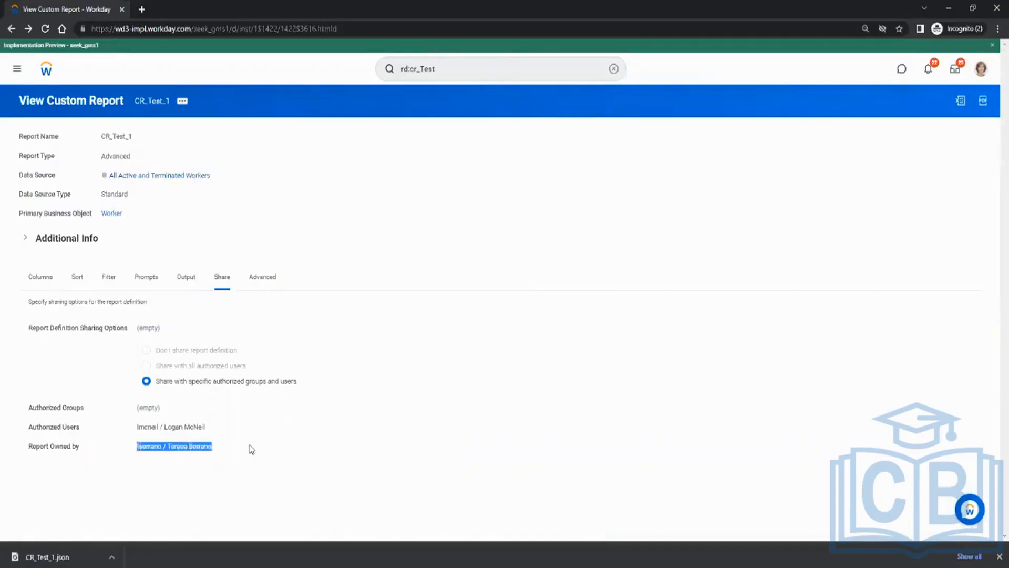
pyautogui.click(412, 445)
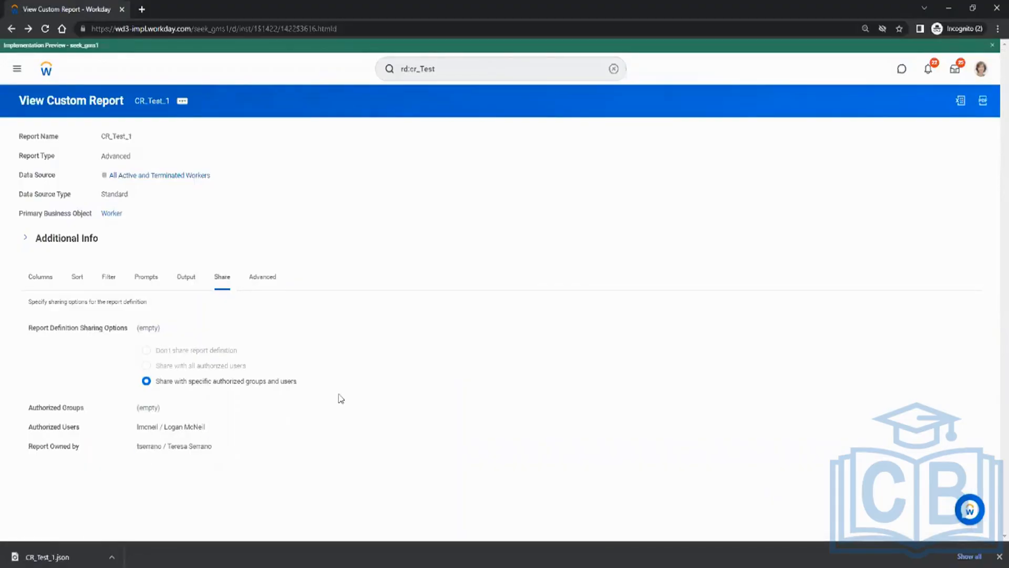
pyautogui.click(180, 103)
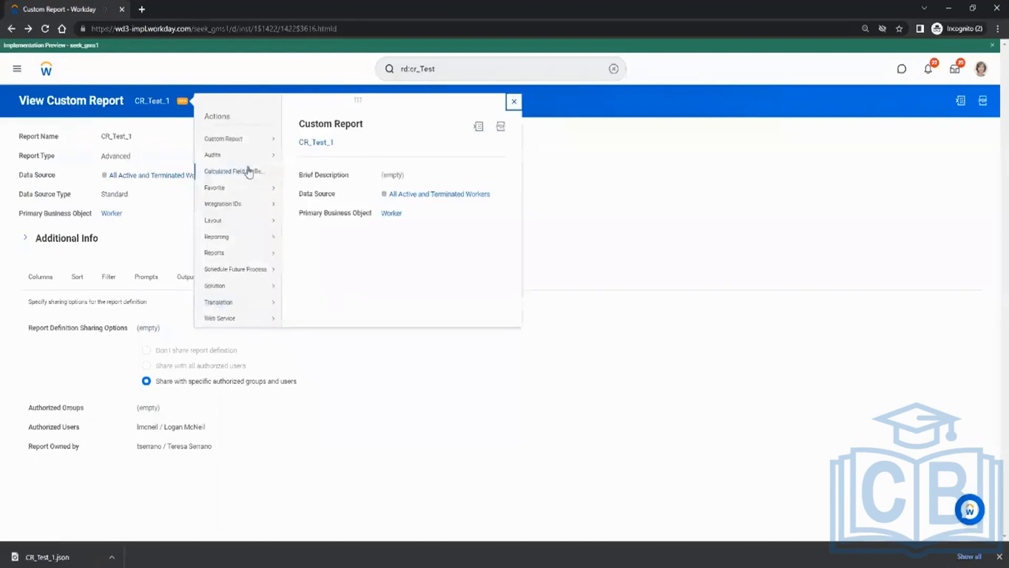
pyautogui.click(329, 226)
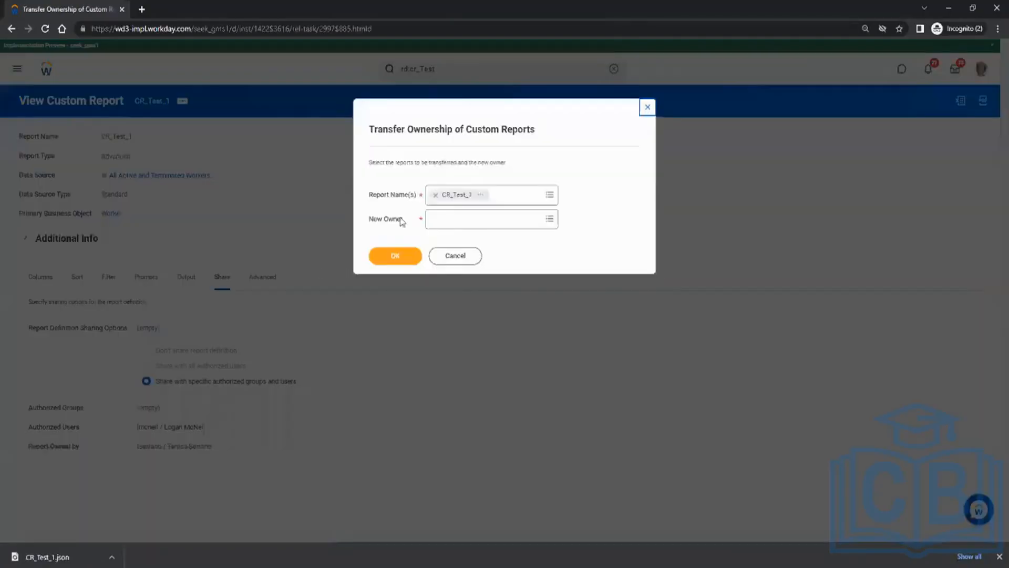
# Pick a new owner, discard the ownership transfer, and recheck the Share tab's Report Owned by value.
pyautogui.click(439, 223)
pyautogui.write('logan')
pyautogui.press('Return')
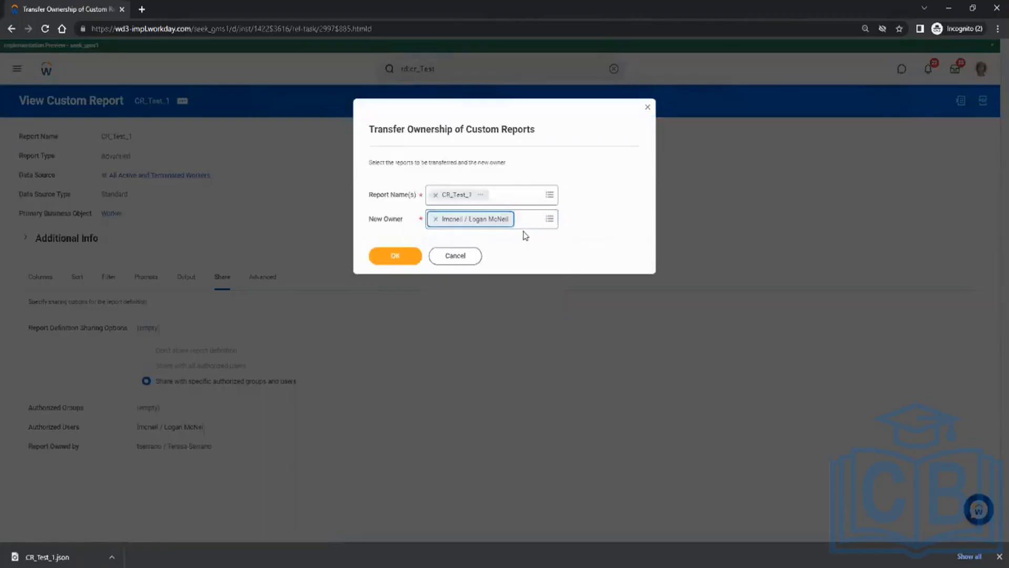
pyautogui.click(465, 261)
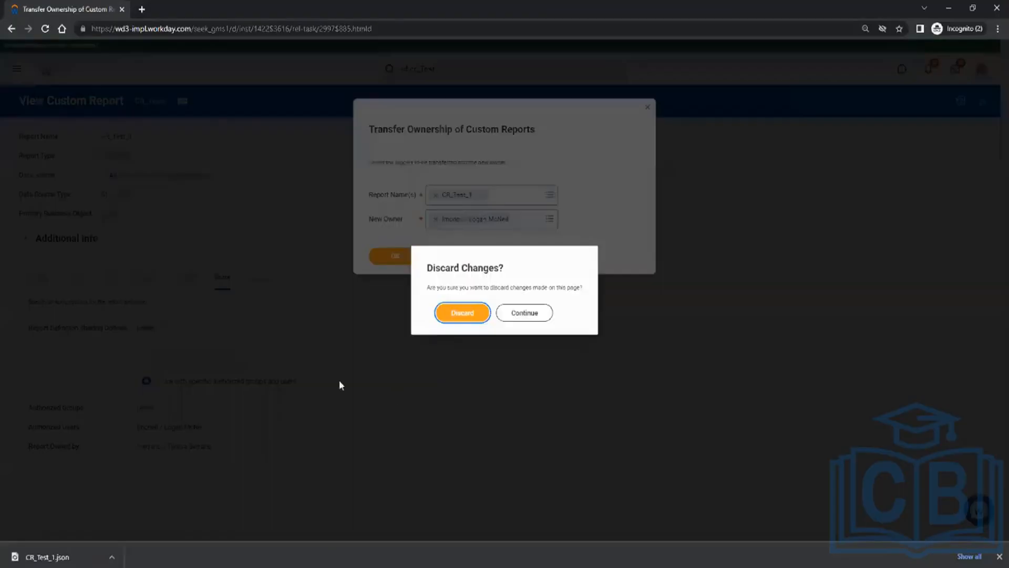
pyautogui.click(463, 312)
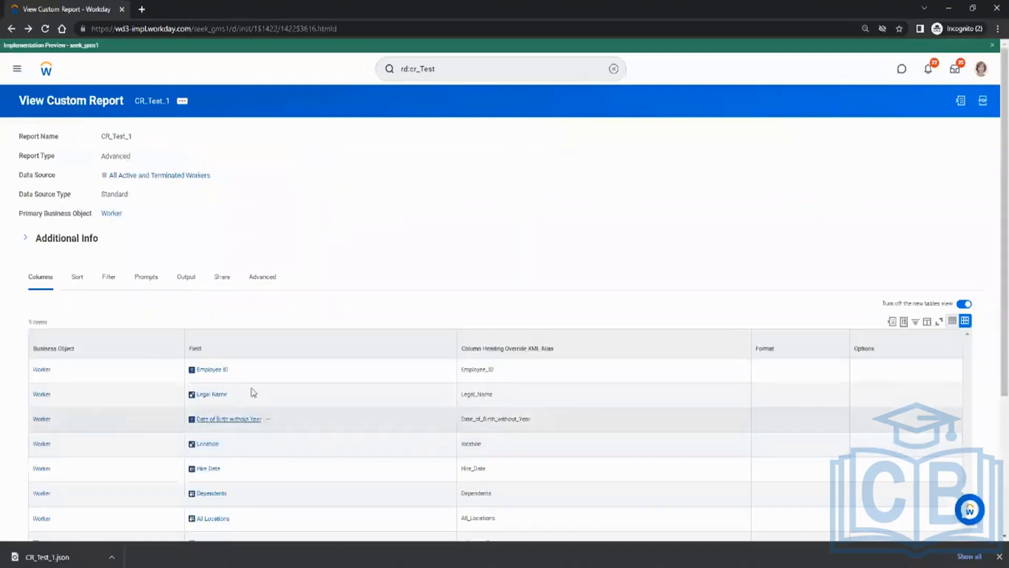
pyautogui.click(222, 277)
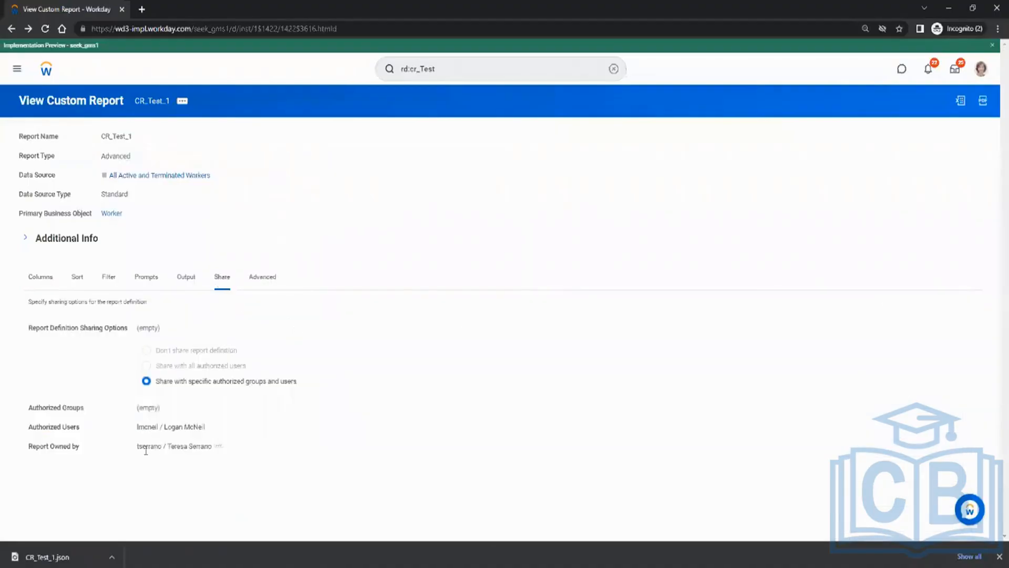
pyautogui.moveTo(139, 446); pyautogui.dragTo(292, 453)
# Open CR_Test_1's View Audit Trail with From Moment 10/10/2022 through 04/18/2022.
pyautogui.click(155, 105)
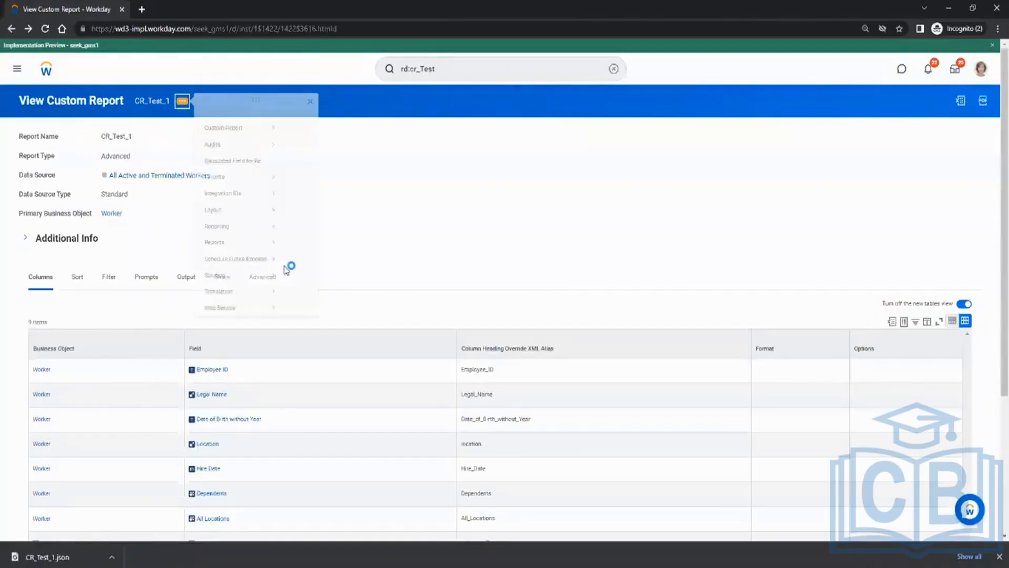
pyautogui.moveTo(241, 320)
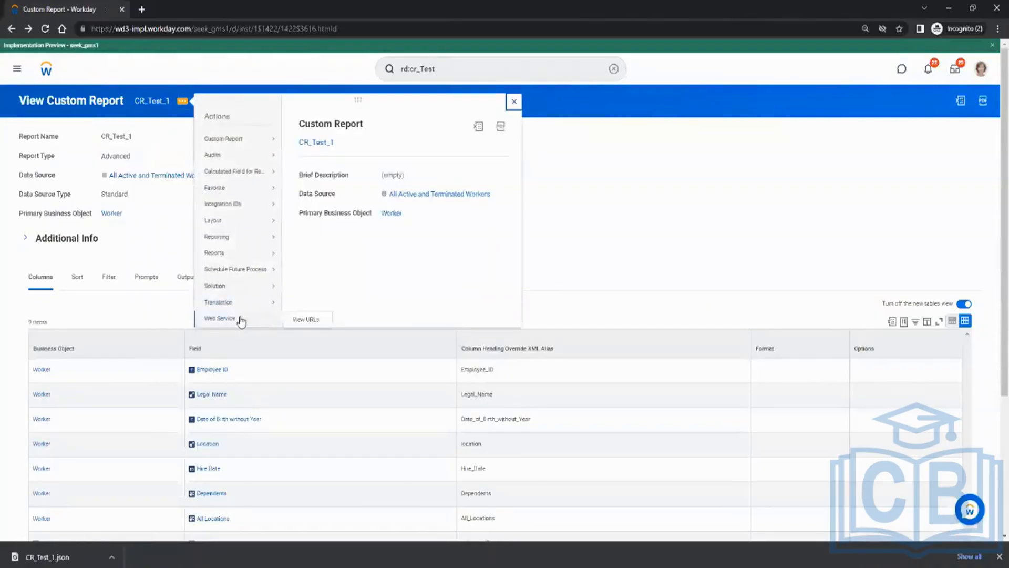
pyautogui.moveTo(257, 143)
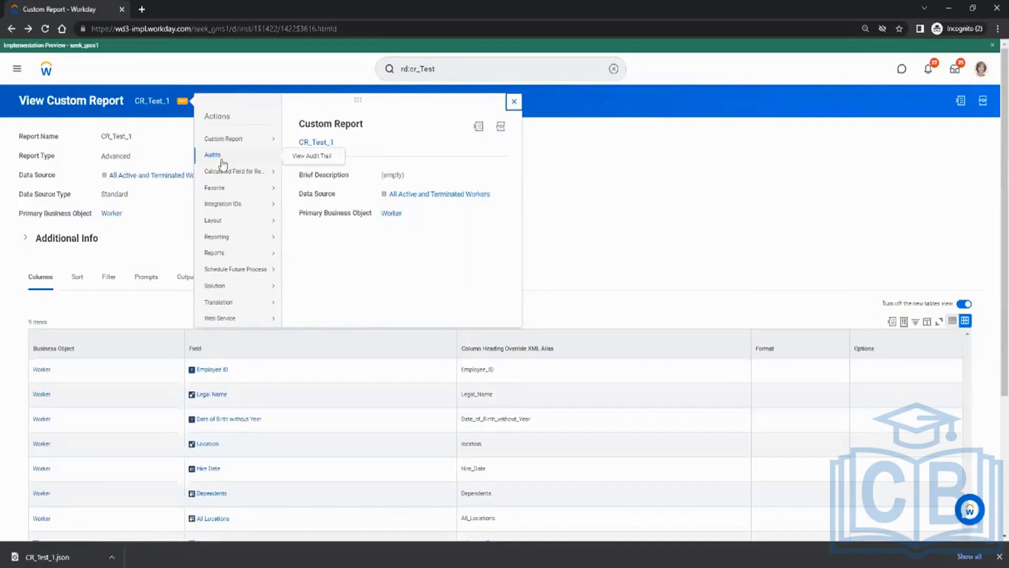
pyautogui.click(313, 156)
pyautogui.click(457, 164)
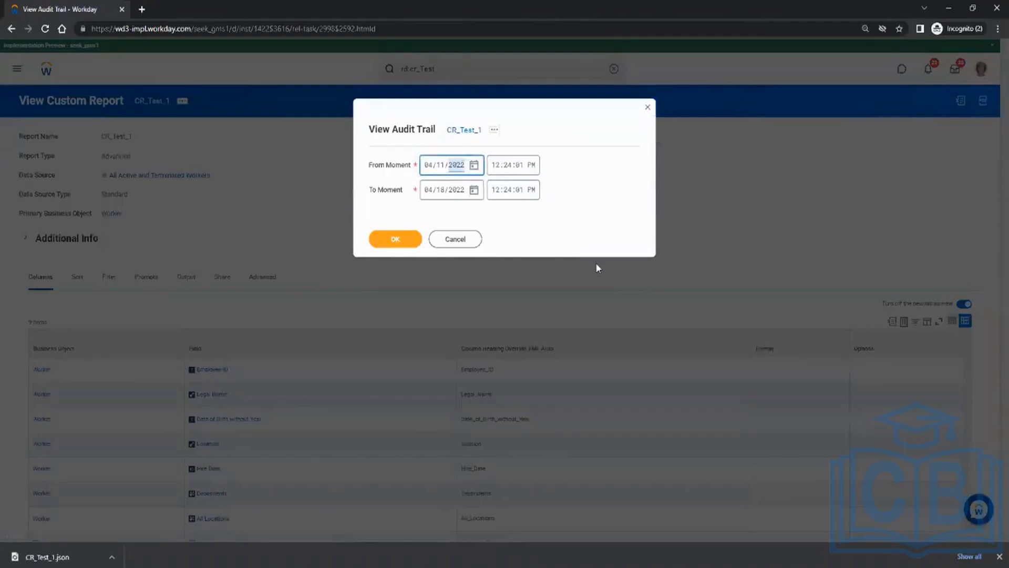
pyautogui.press('Left')
pyautogui.press('Left')
pyautogui.write('1010')
pyautogui.click(395, 240)
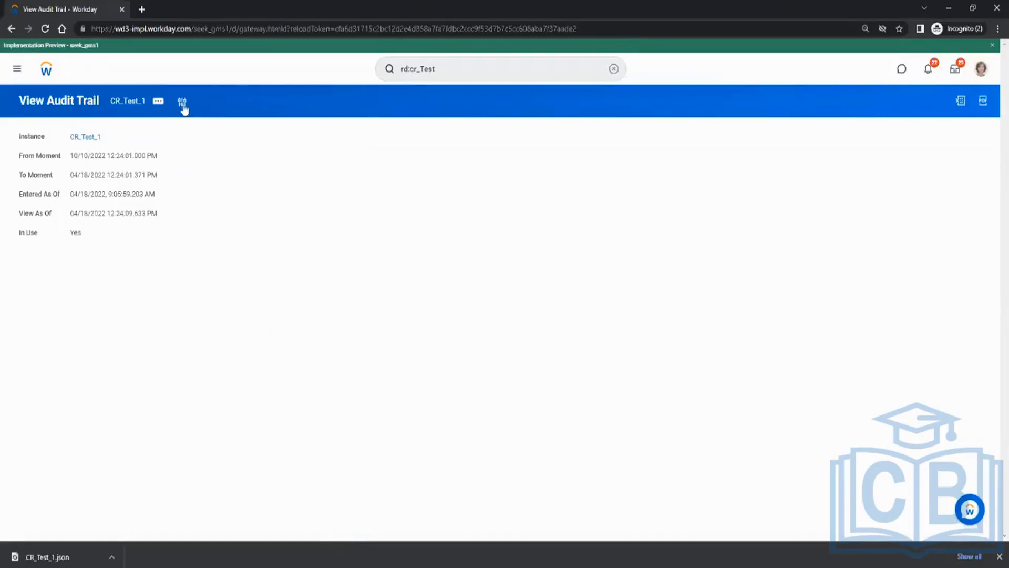
pyautogui.click(159, 102)
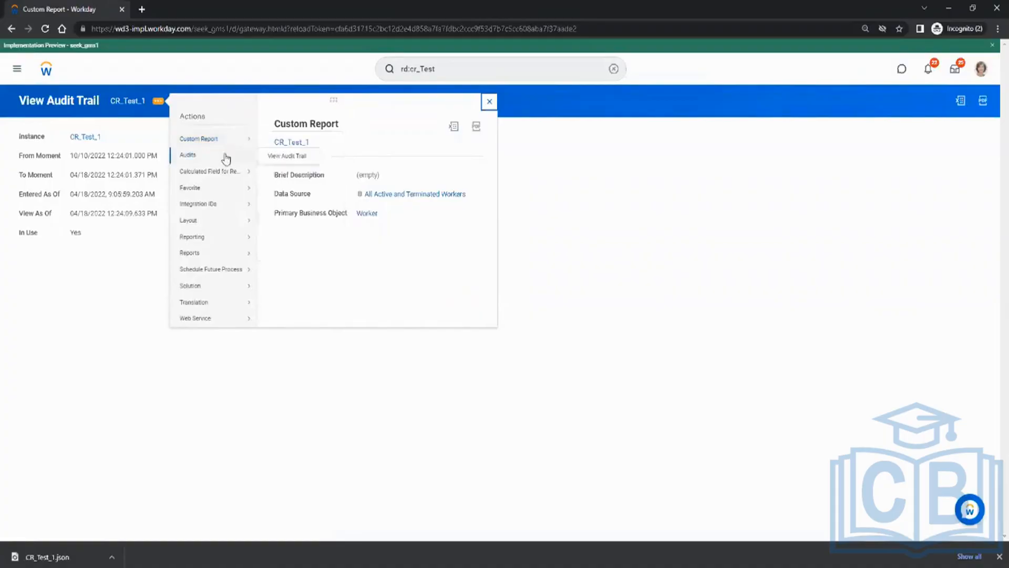
# View CR_Test_1's Integration IDs (Custom_Report_ID CR_Test_1), then return to its definition page.
pyautogui.moveTo(215, 171)
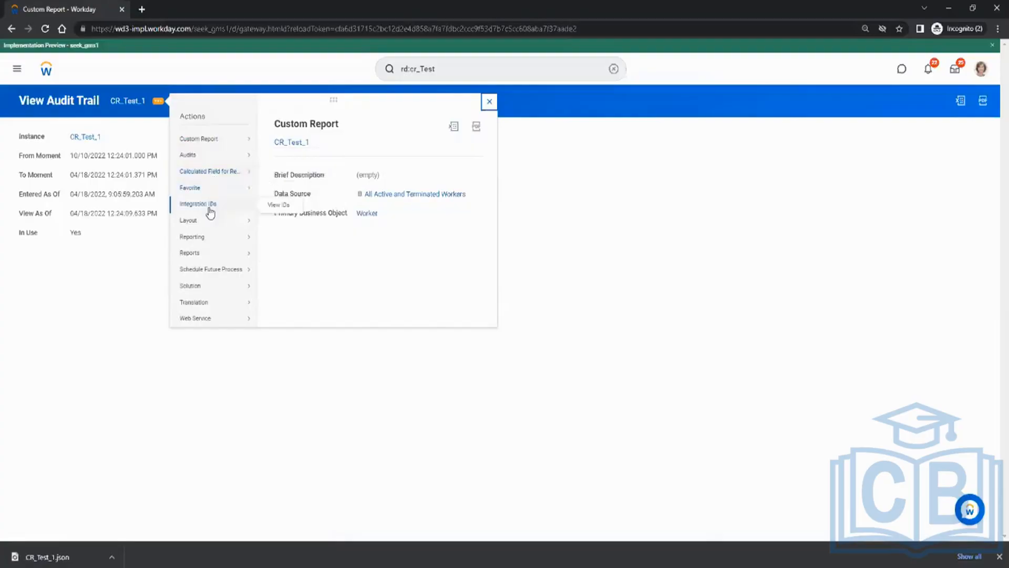
pyautogui.moveTo(210, 188)
pyautogui.click(278, 205)
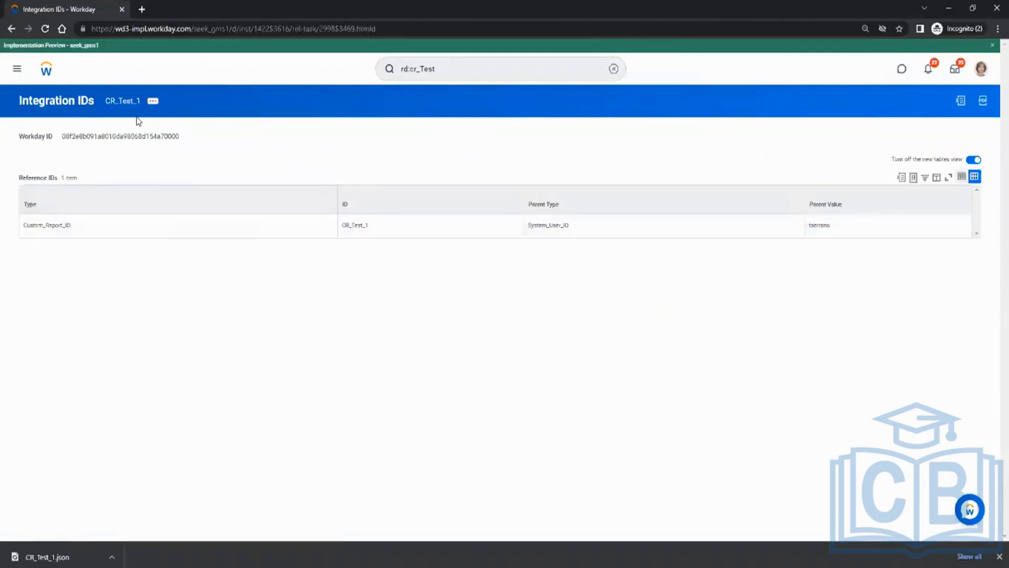
pyautogui.doubleClick(361, 226)
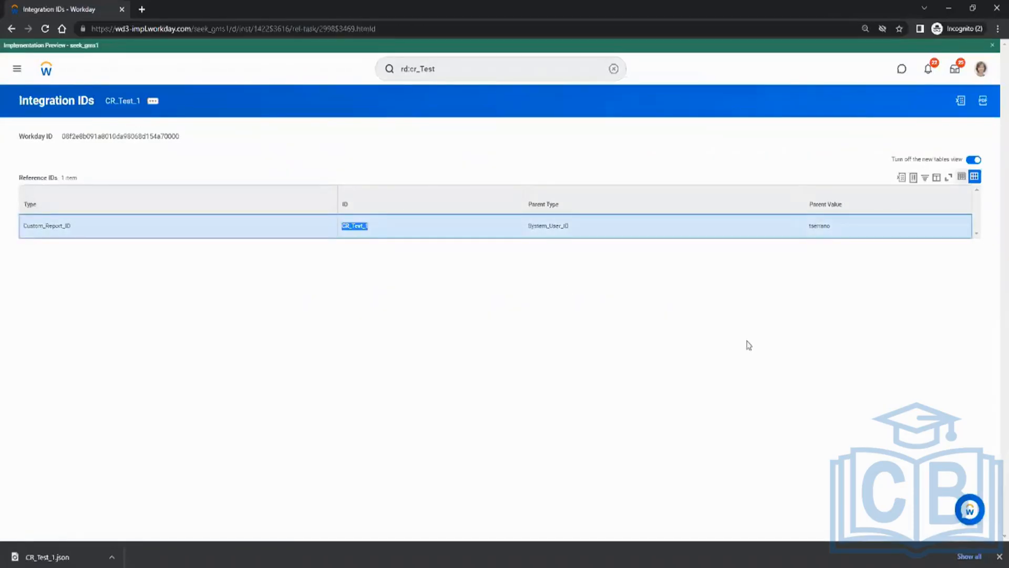
pyautogui.click(566, 311)
pyautogui.click(11, 28)
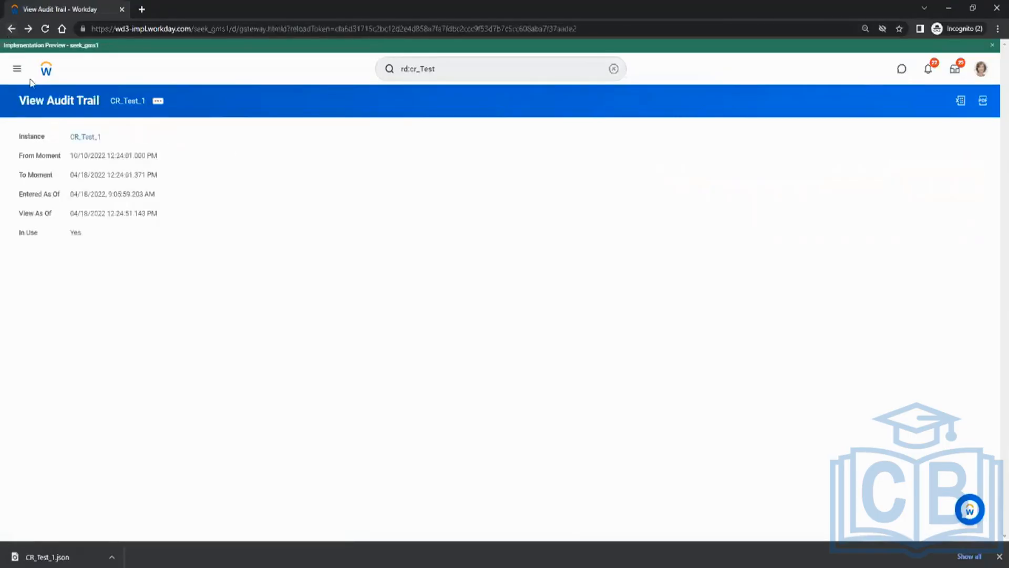
pyautogui.click(125, 105)
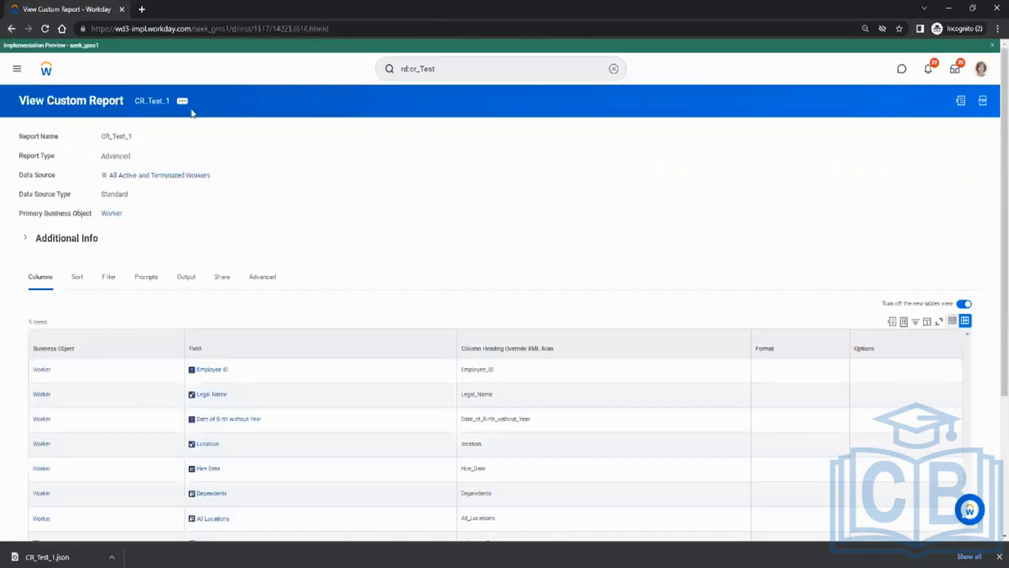
# Browse the entries of CR_Test_1's related Actions menu, then close and reopen it.
pyautogui.click(182, 105)
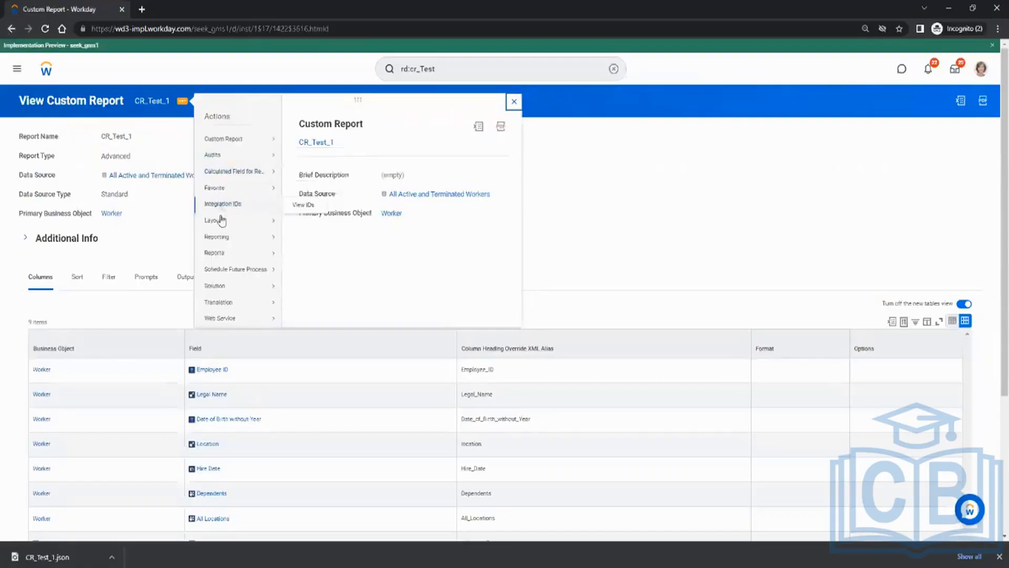
pyautogui.moveTo(222, 225)
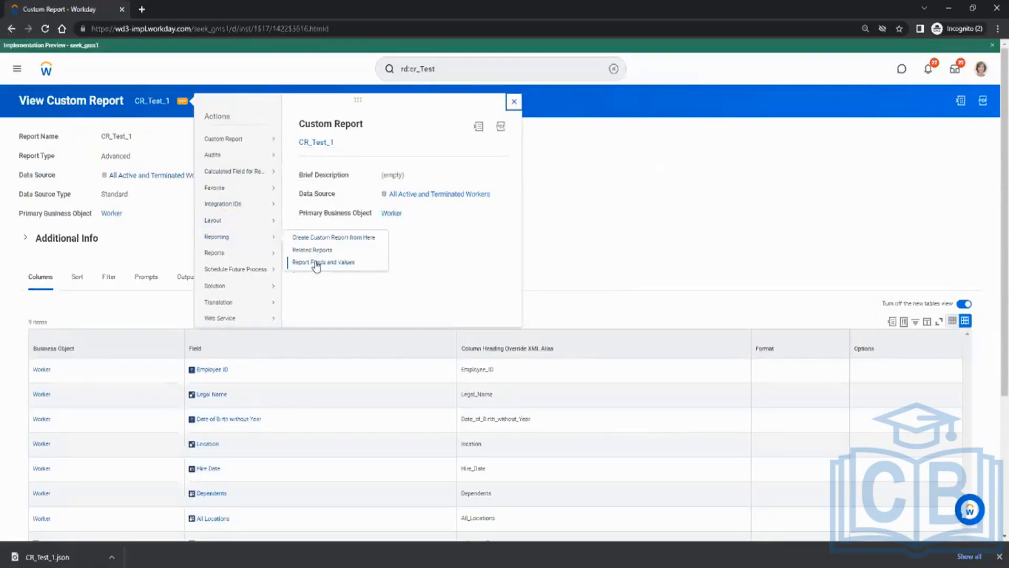
pyautogui.moveTo(261, 257)
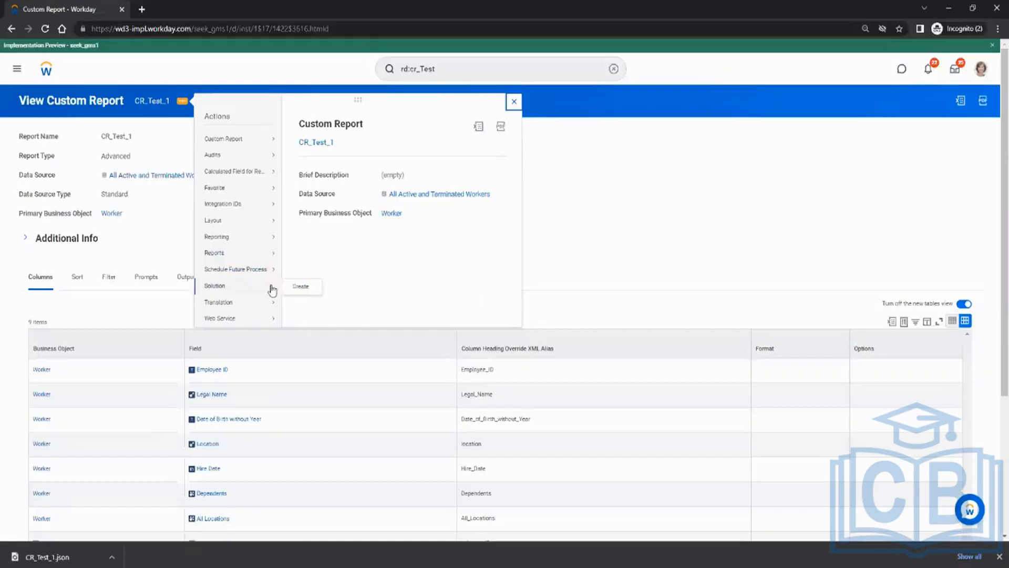
pyautogui.moveTo(246, 324)
pyautogui.click(515, 103)
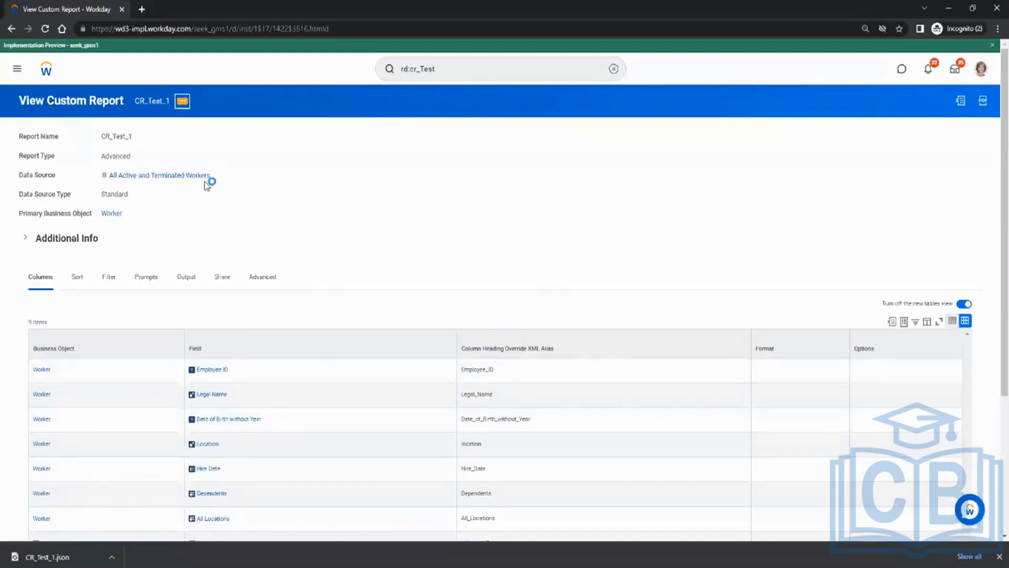
pyautogui.click(182, 101)
# Run CR_Test_1 once without a location filter.
pyautogui.moveTo(217, 138)
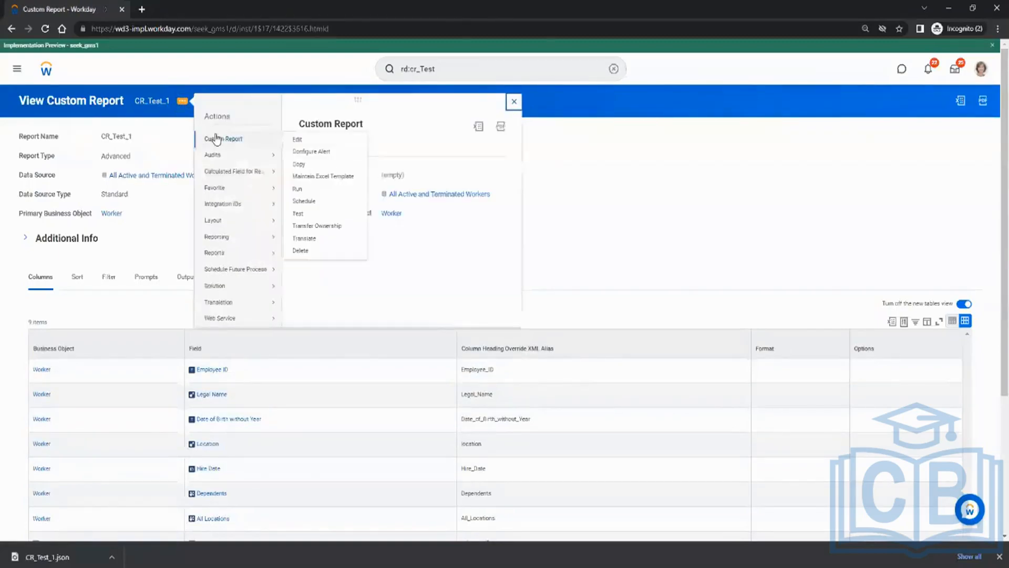
pyautogui.click(308, 189)
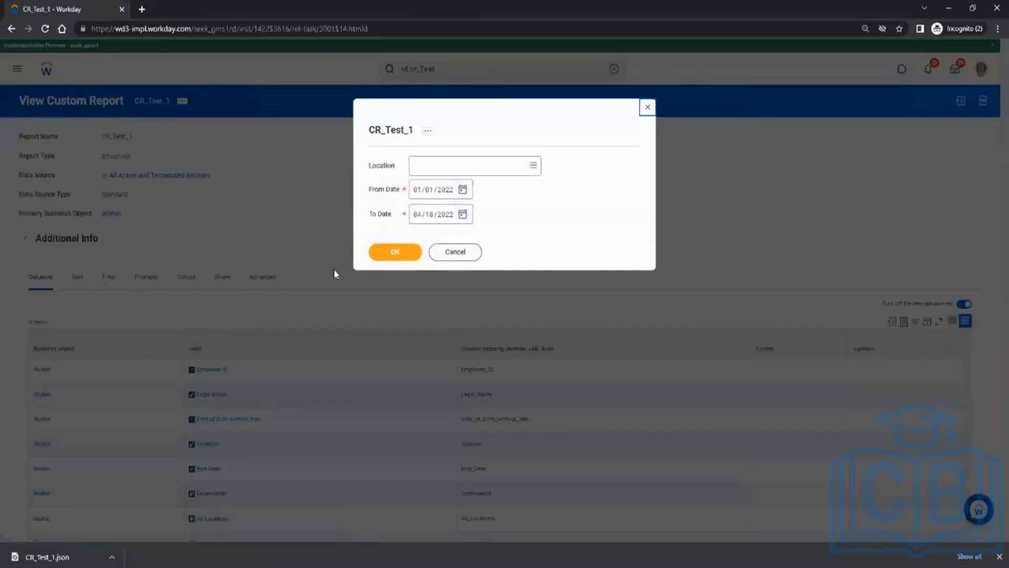
pyautogui.click(392, 255)
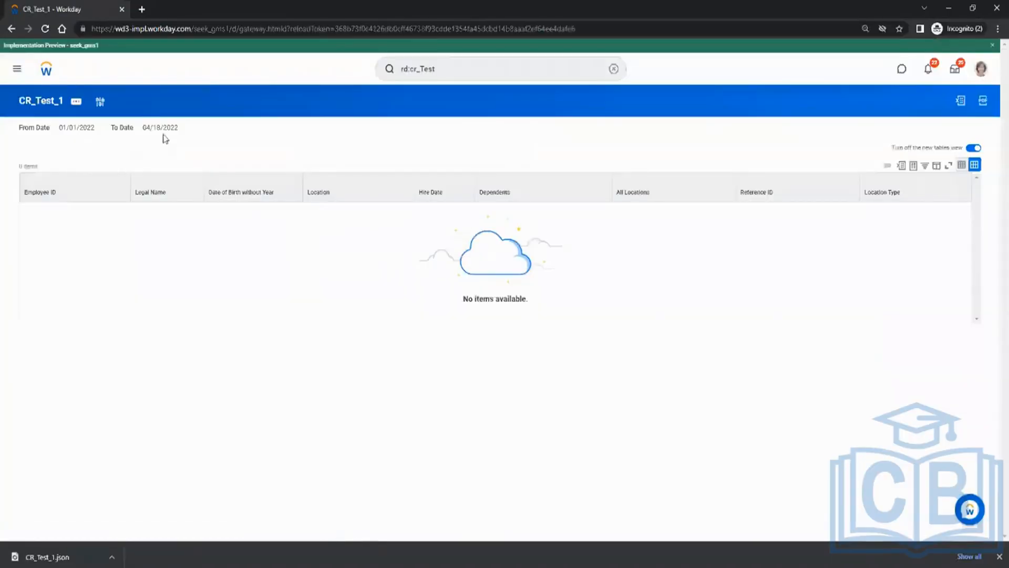
# Rerun the report with Location set to Melbourne, listing 8 workers.
pyautogui.click(100, 103)
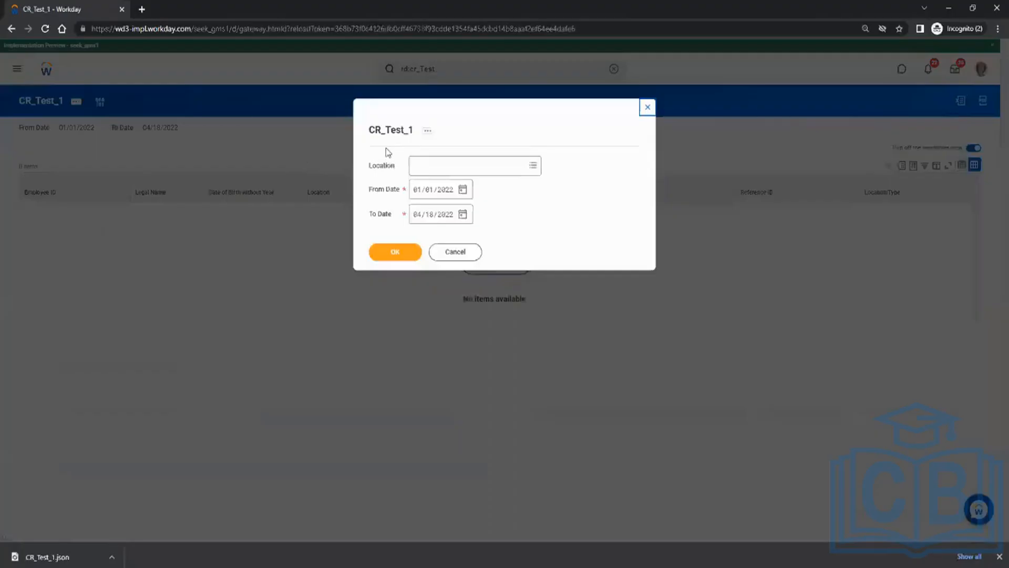
pyautogui.click(423, 163)
pyautogui.write('melb')
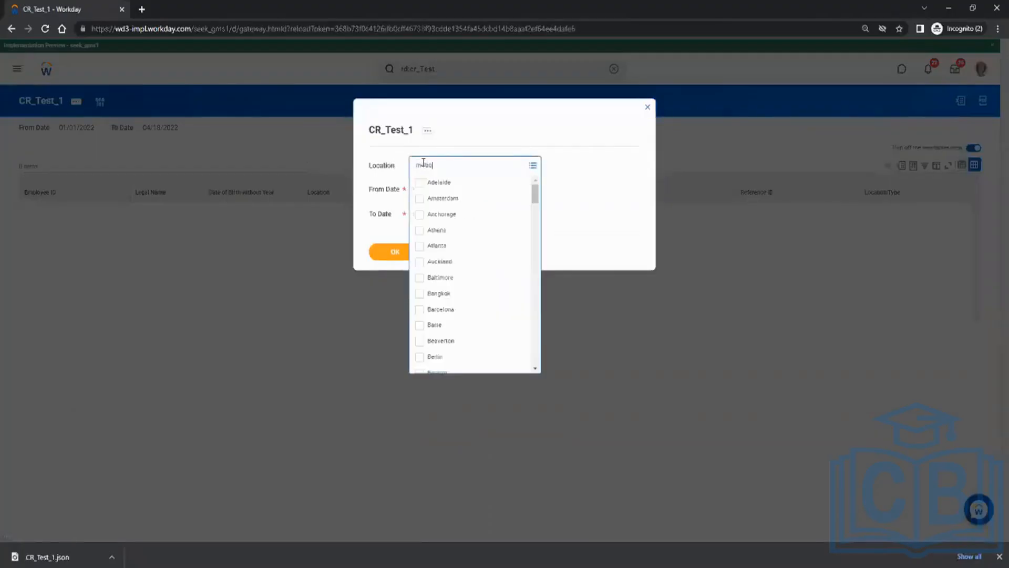
pyautogui.press('Return')
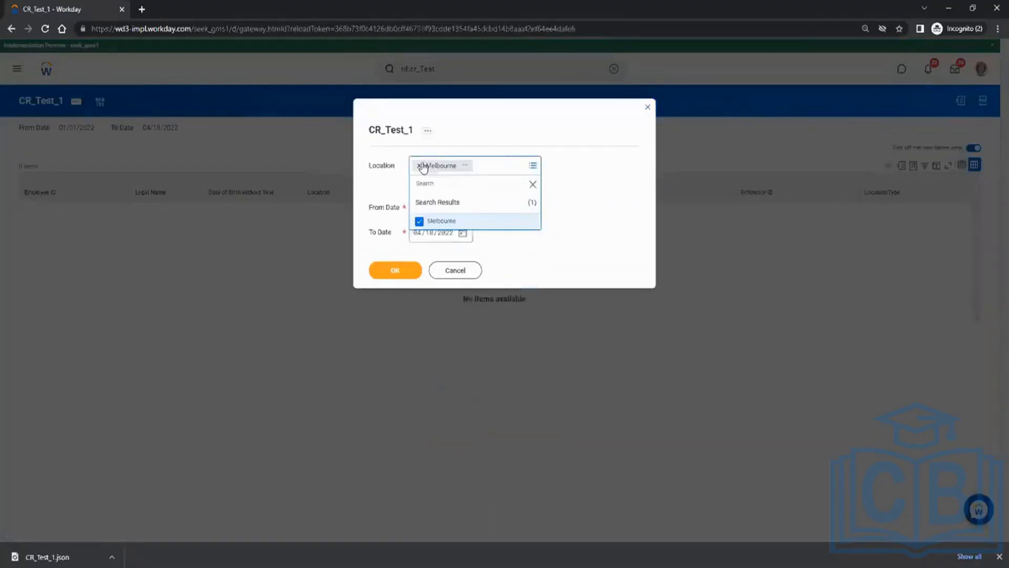
pyautogui.click(406, 271)
pyautogui.click(403, 255)
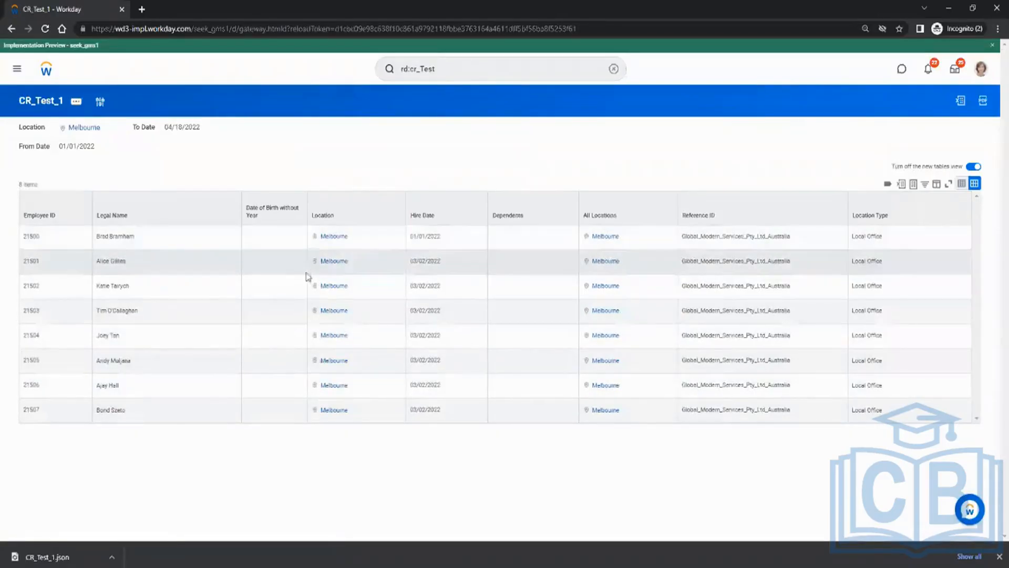
pyautogui.moveTo(409, 238); pyautogui.dragTo(450, 241)
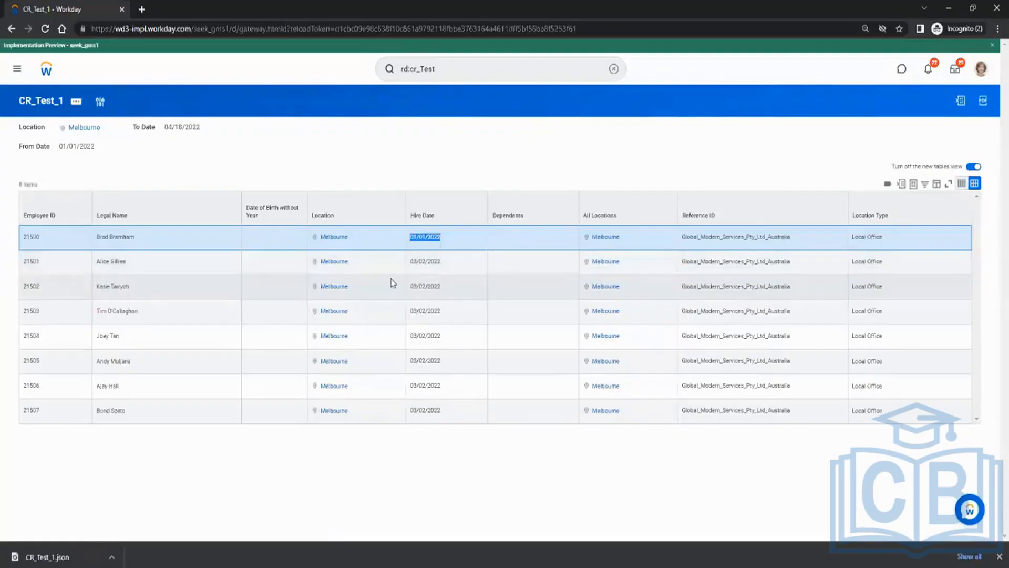
pyautogui.doubleClick(33, 238)
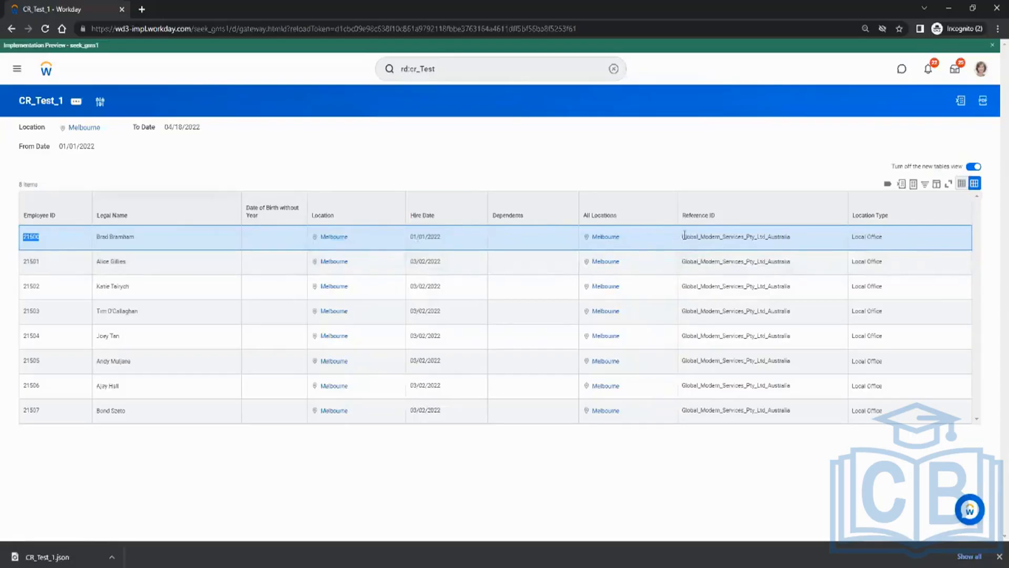
pyautogui.moveTo(682, 236); pyautogui.dragTo(733, 236)
pyautogui.click(738, 342)
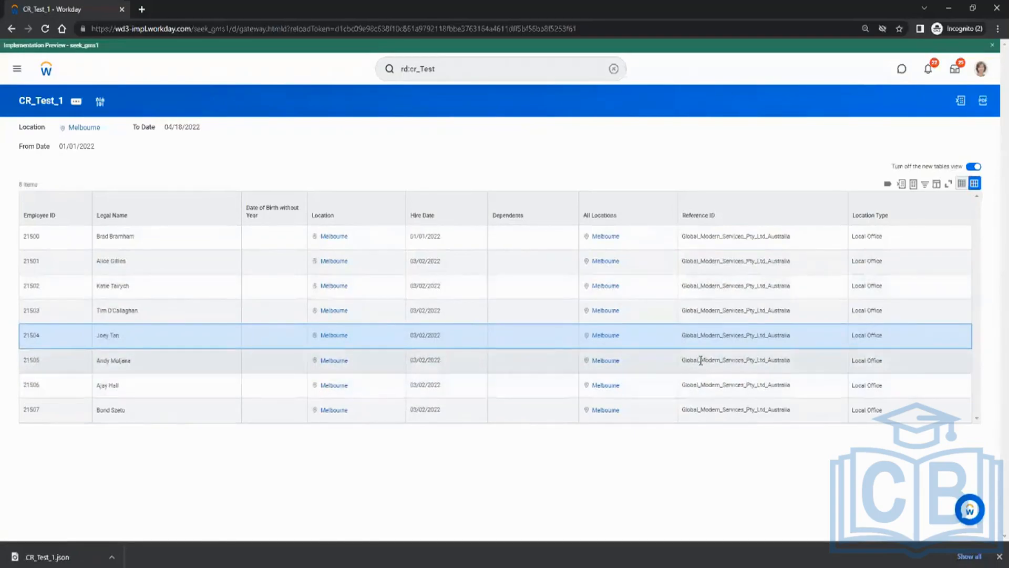
pyautogui.moveTo(701, 360); pyautogui.dragTo(787, 355)
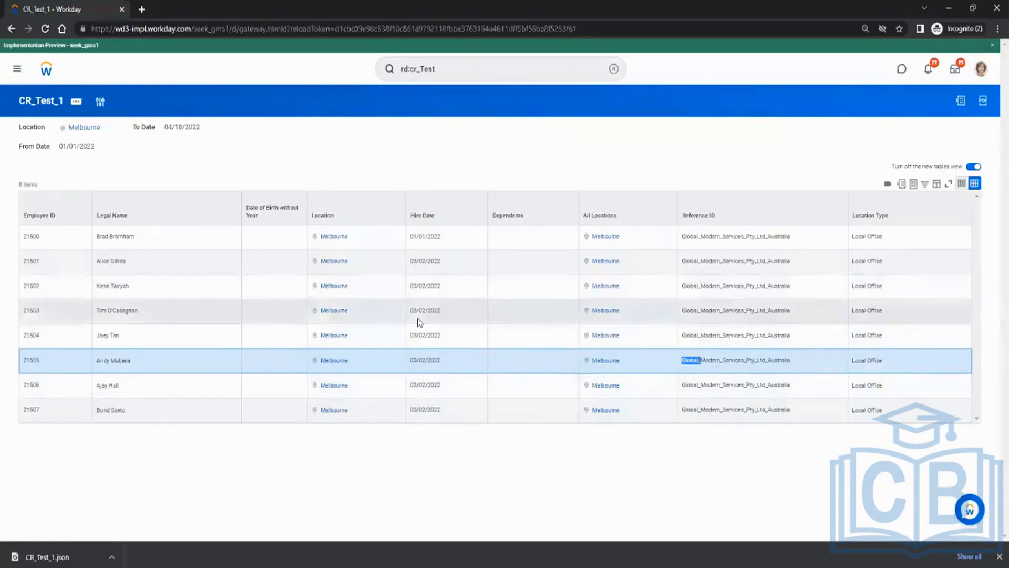
pyautogui.click(43, 105)
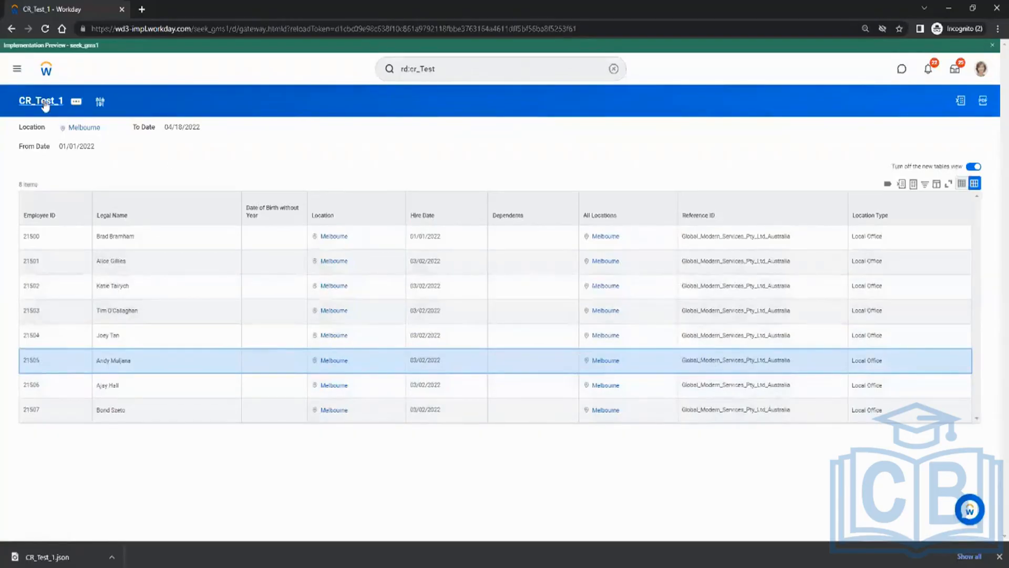